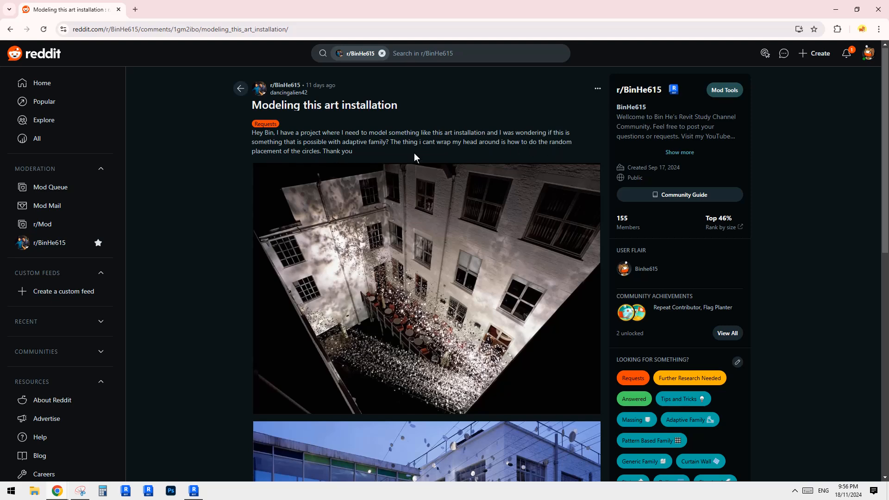
Step: Examine the Reddit request about modeling the art installation, comparing its two photos of the randomly placed circles
scroll(414, 153, "down", 5)
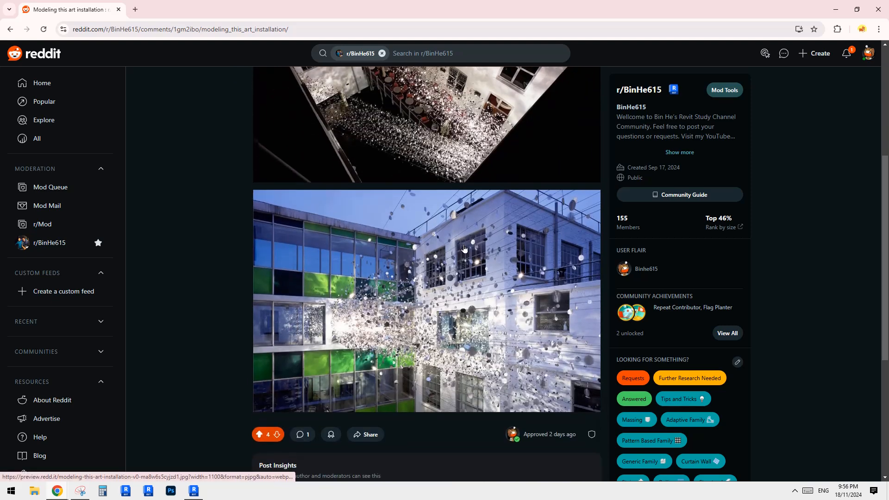
scroll(465, 249, "up", 2)
scroll(474, 284, "down", 1)
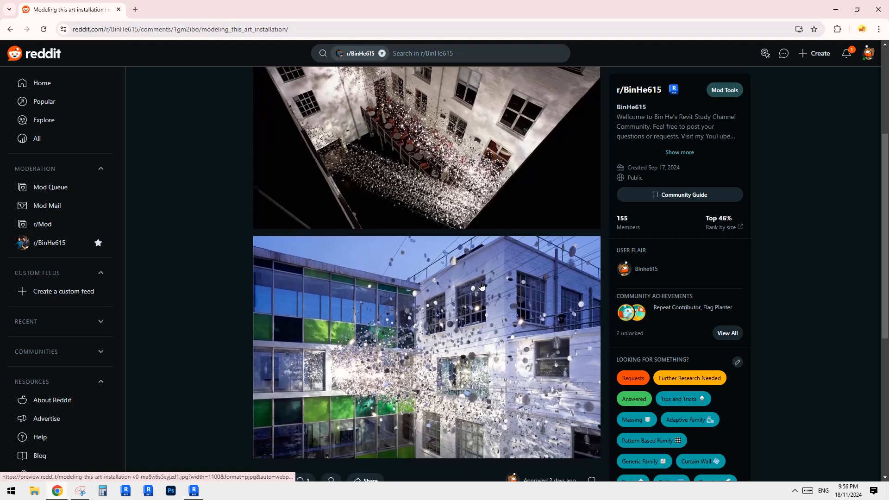
scroll(492, 297, "up", 4)
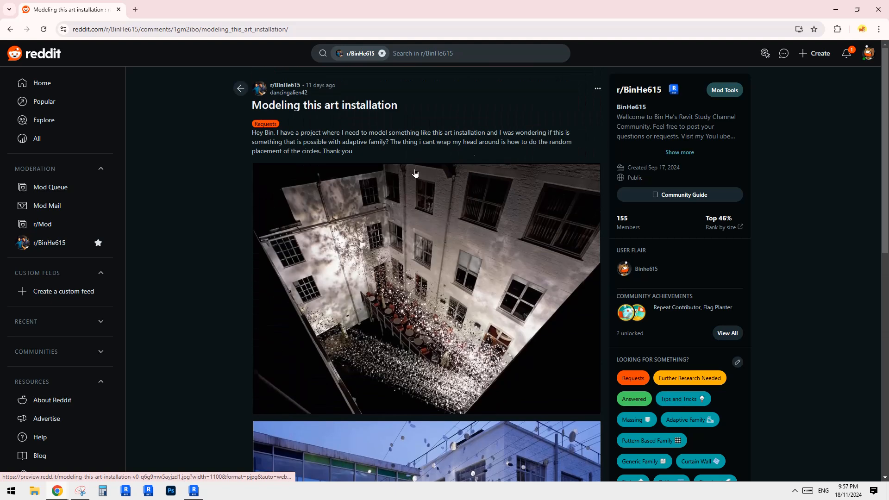
scroll(501, 260, "down", 5)
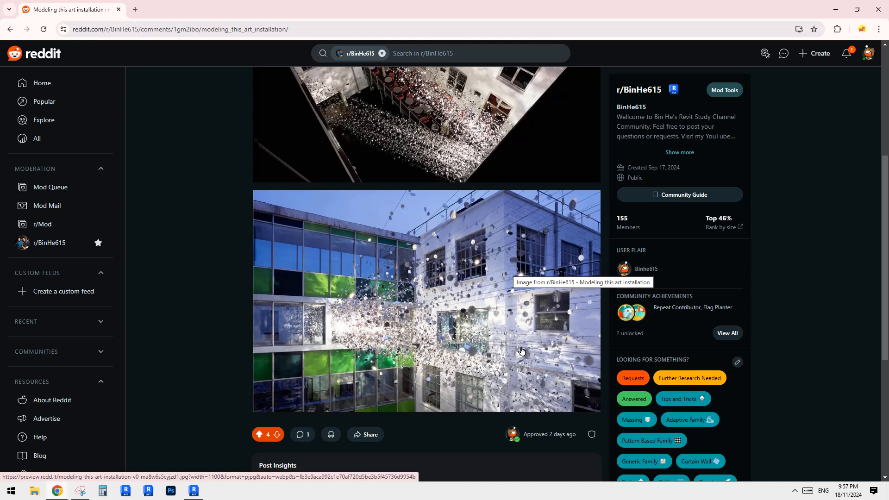
scroll(465, 342, "up", 1)
scroll(472, 326, "up", 1)
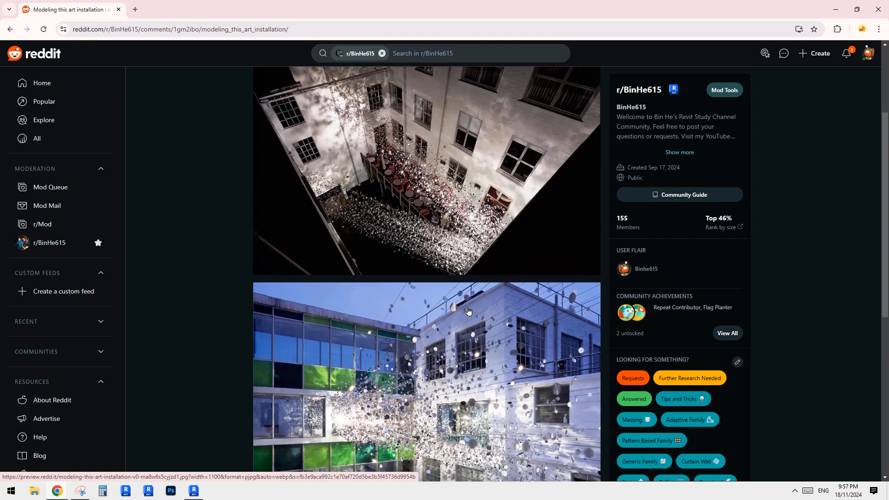
scroll(509, 339, "down", 1)
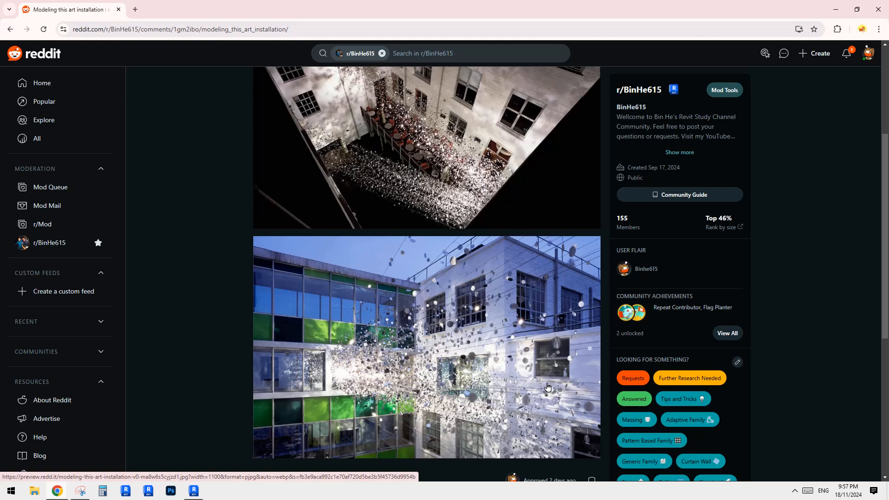
scroll(411, 227, "up", 1)
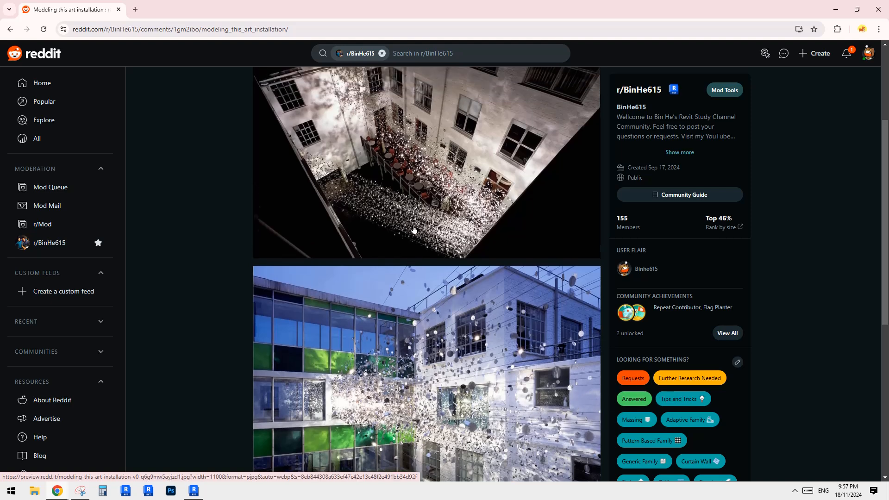
scroll(439, 244, "up", 1)
scroll(441, 245, "down", 2)
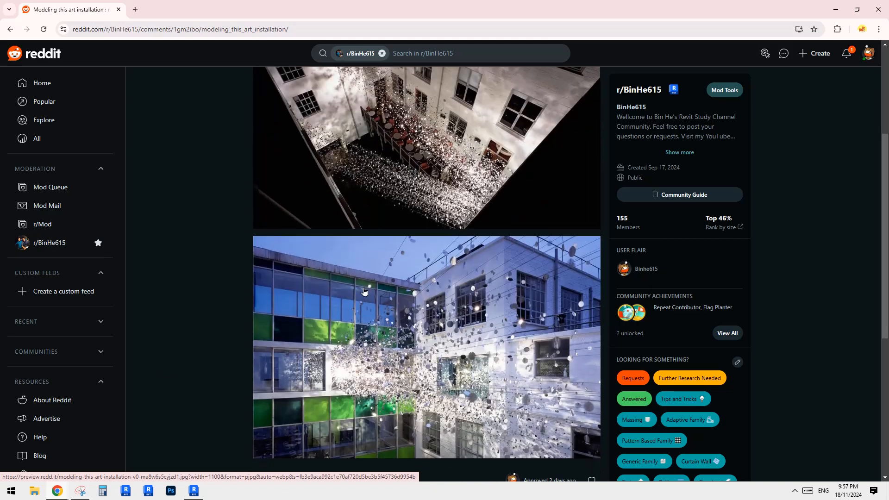
Step: Switch to Revit and create a new family from the Metric Generic Model Adaptive.rft template
left_click(200, 490)
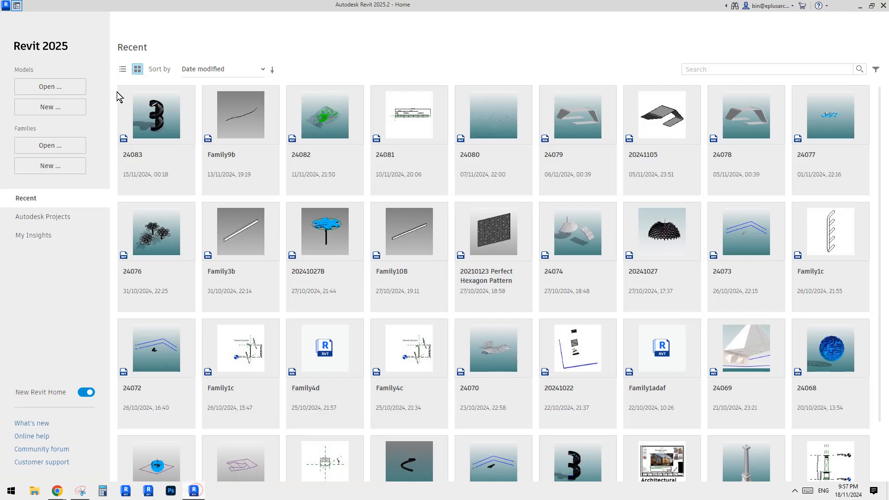
left_click(51, 167)
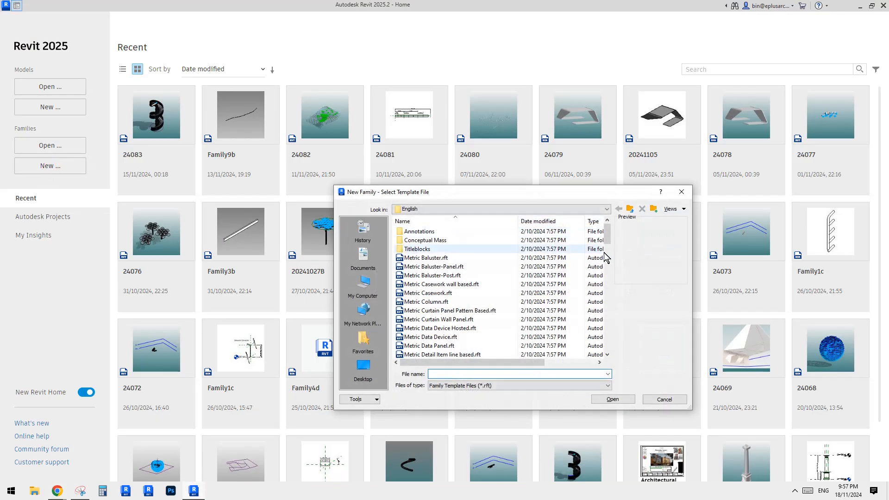
left_click_drag(607, 254, 608, 275)
left_click(479, 267)
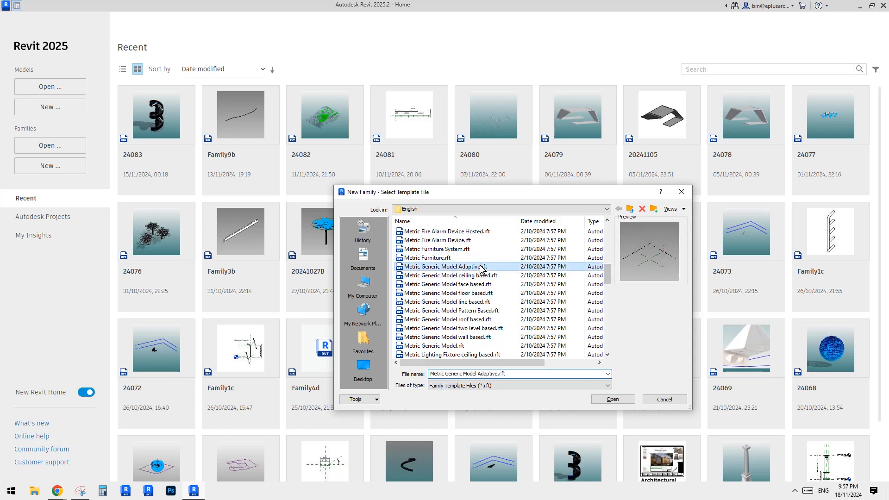
left_click(613, 400)
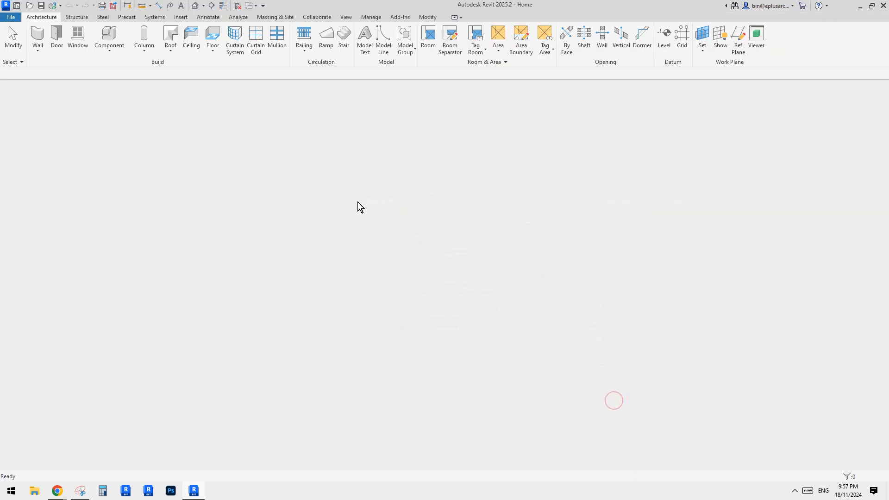
Step: Switch to the browser to study the installation photos again, and return to the new family in Revit
mouse_move(57, 490)
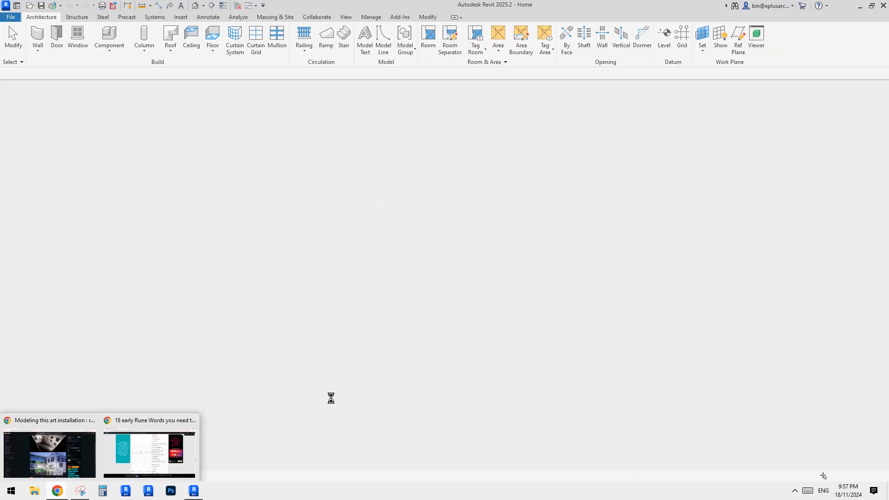
left_click(62, 453)
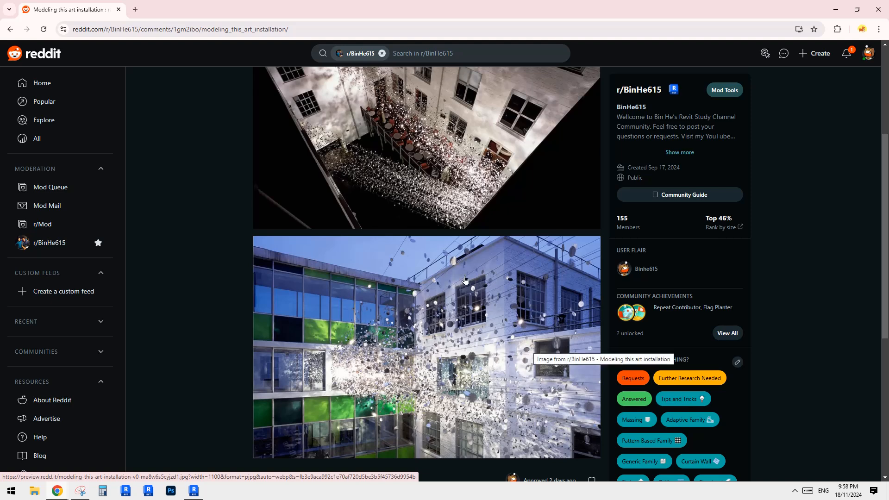
mouse_move(195, 493)
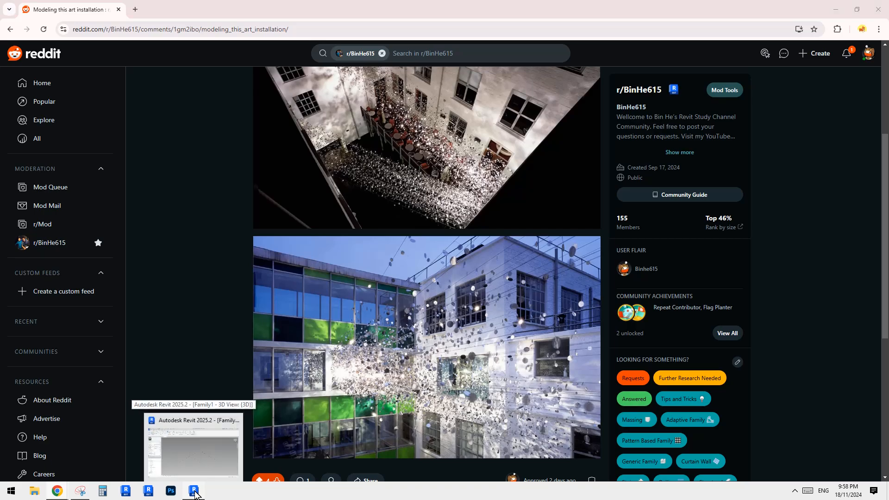
left_click(195, 492)
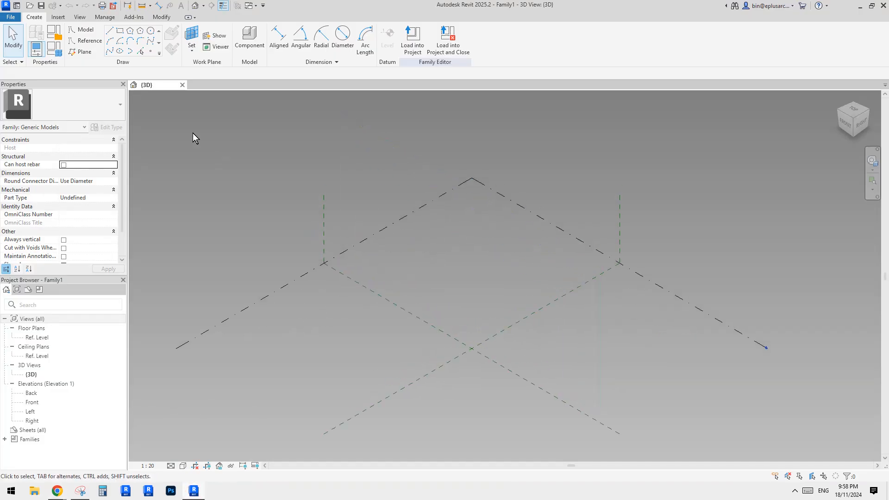
Step: Place a reference point on the reference level near the intersection of the two reference planes
left_click(151, 51)
middle_click_drag(498, 310, 476, 304)
left_click(457, 323)
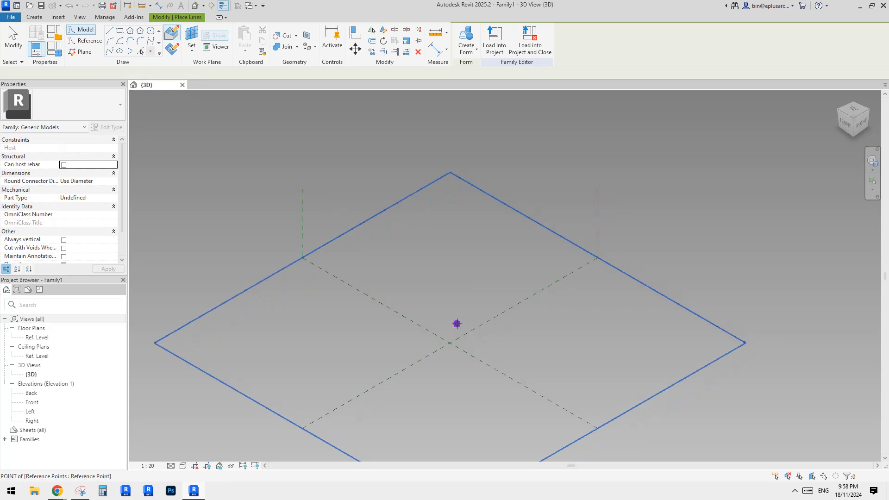
key("Escape")
Step: Make the placed reference point adaptive and inspect the reference planes of the resulting placement point
left_click(457, 324)
scroll(555, 309, "up", 1)
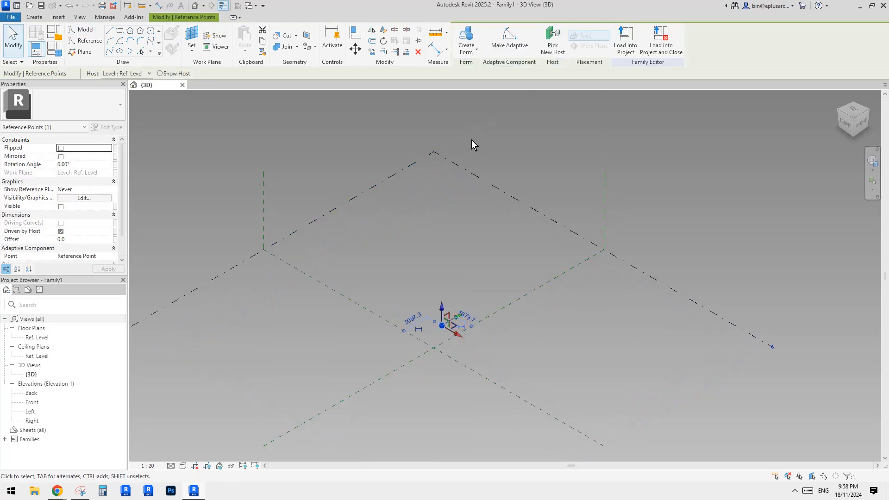
left_click(522, 45)
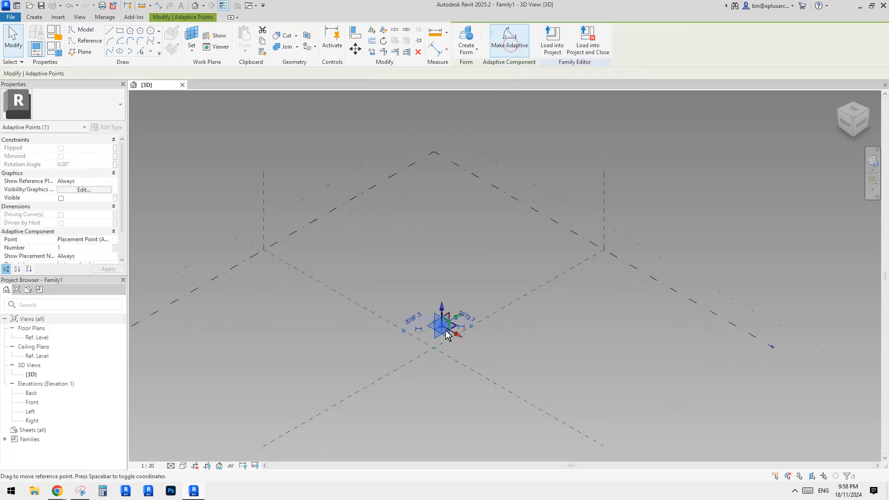
scroll(482, 334, "up", 1)
middle_click_drag(488, 337, 488, 340)
left_click(488, 340)
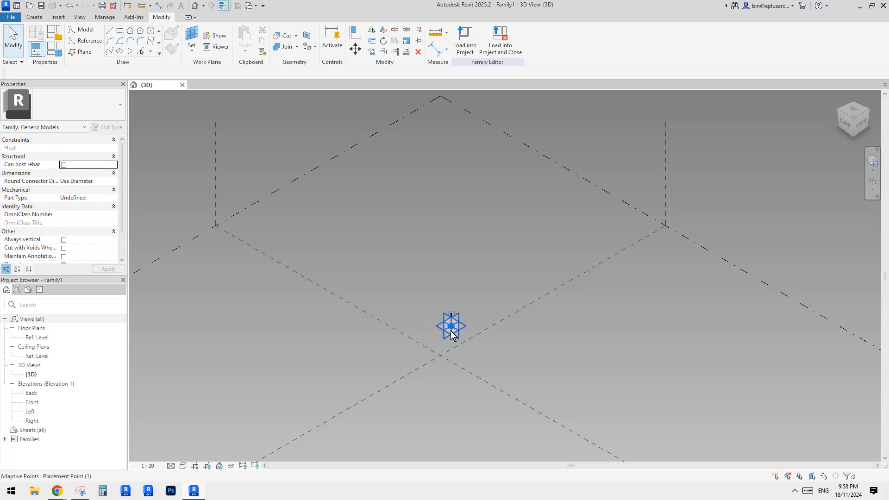
left_click(453, 336)
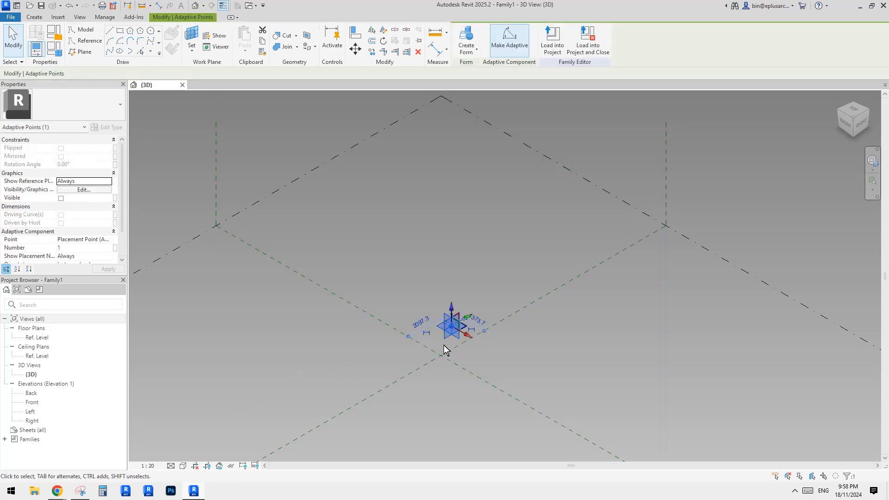
middle_click_drag(467, 337, 459, 337)
left_click(487, 349)
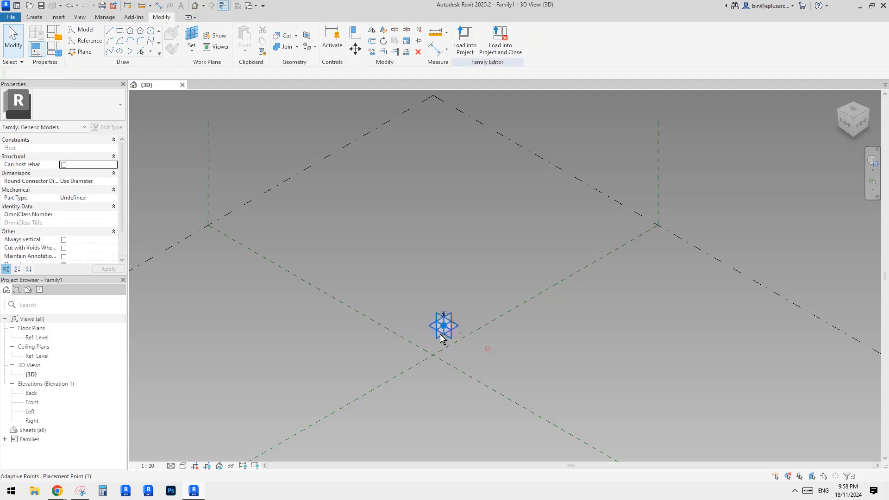
Step: Place a reference point on the adaptive point's horizontal work plane, checking the installation photos in the browser before picking the plane
left_click(151, 52)
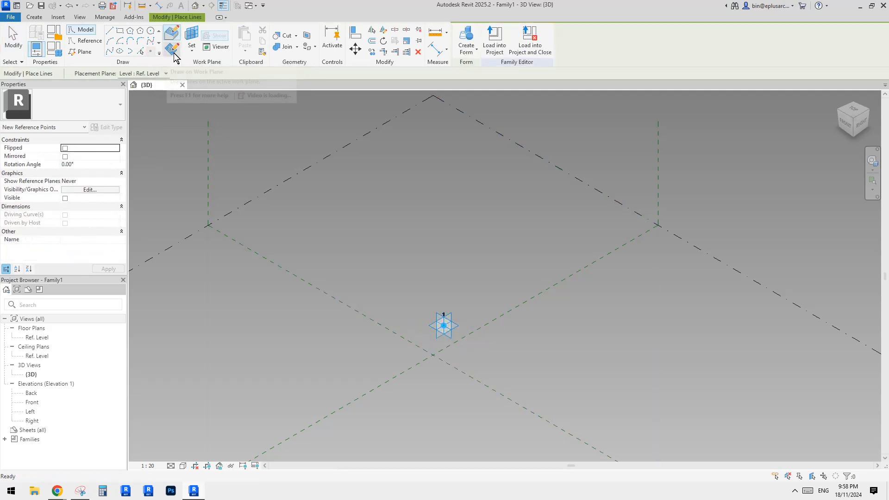
left_click(171, 48)
key("Escape")
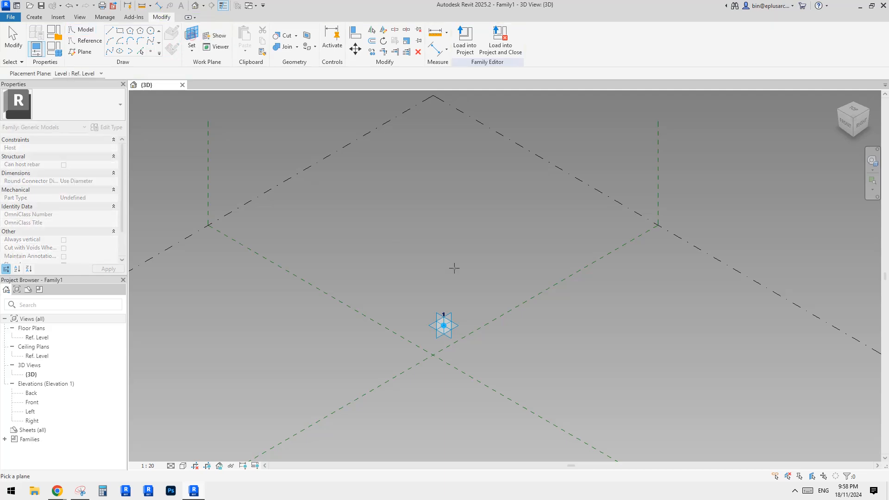
middle_click_drag(480, 335, 474, 296)
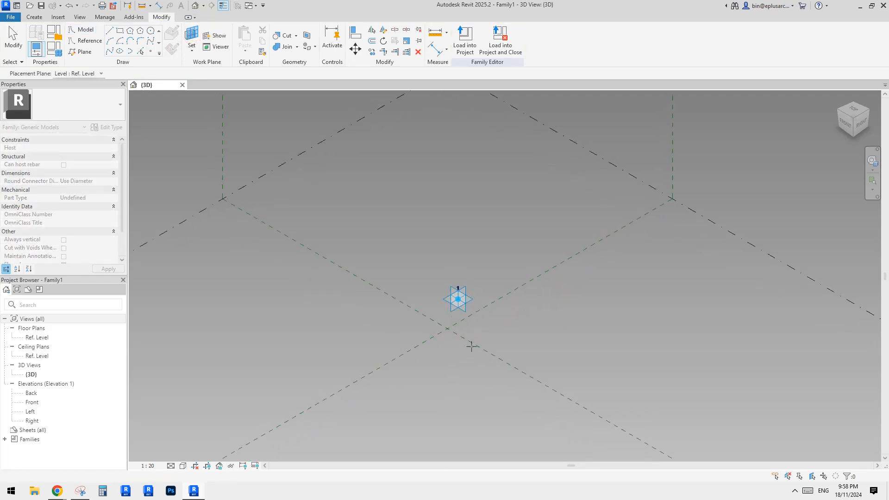
scroll(71, 241, "down", 1)
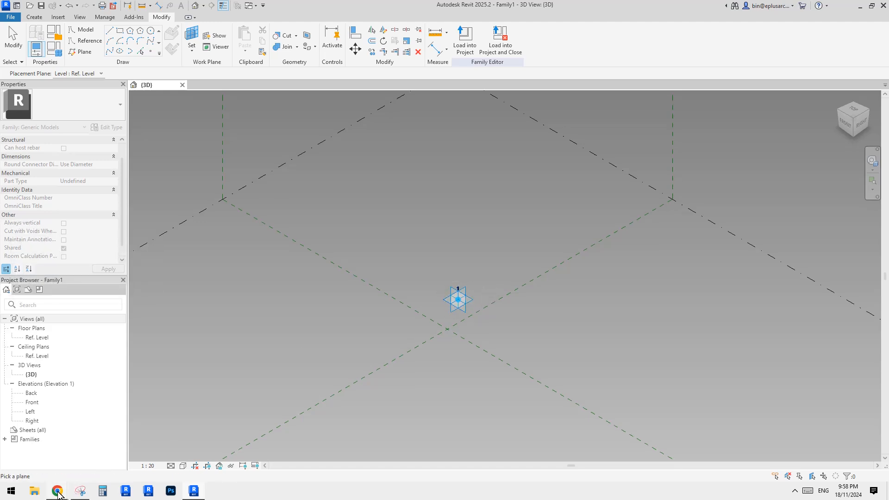
mouse_move(57, 493)
left_click(88, 449)
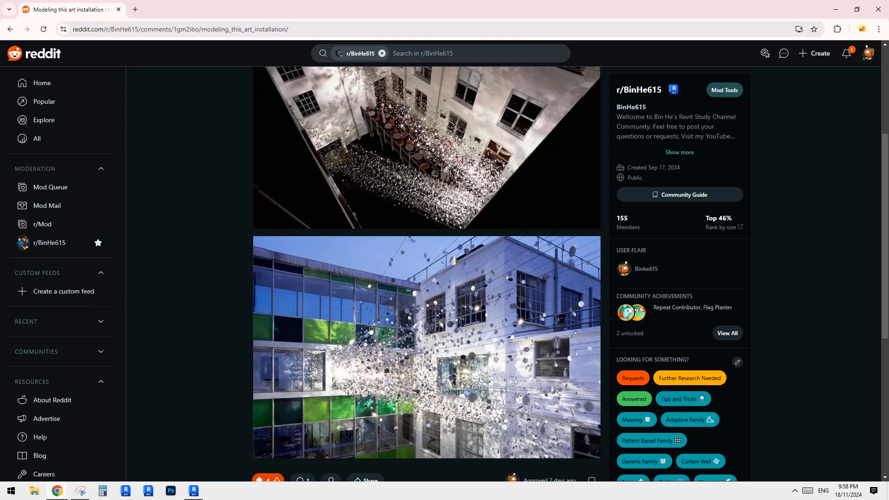
left_click(194, 491)
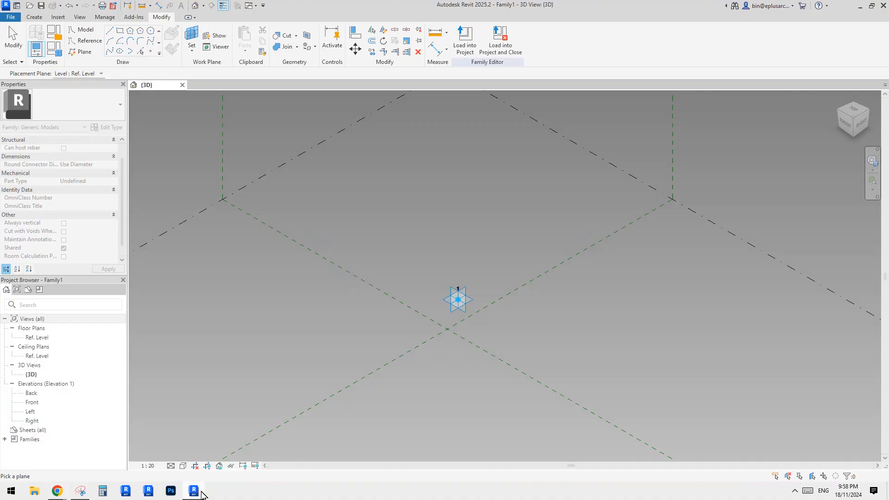
left_click(471, 299)
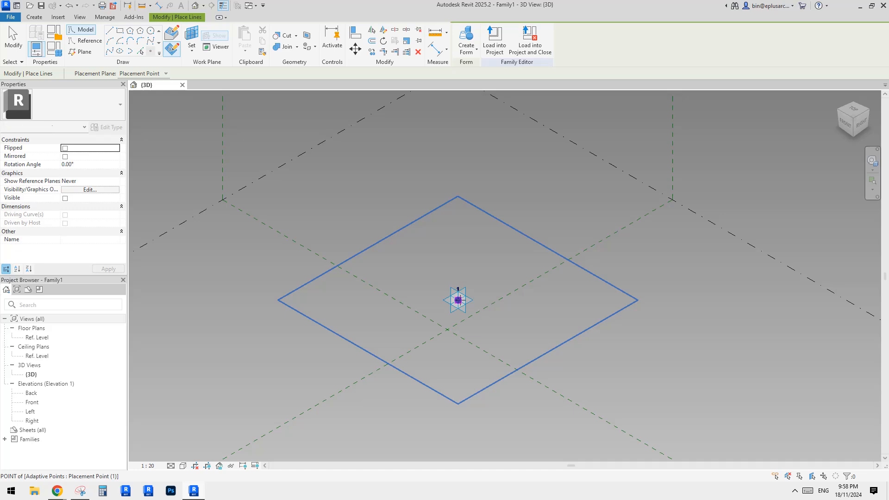
key("Escape")
Step: Lower the hosted reference point to an offset of about -1660, and move the adaptive point onto the reference planes' intersection
left_click(458, 302)
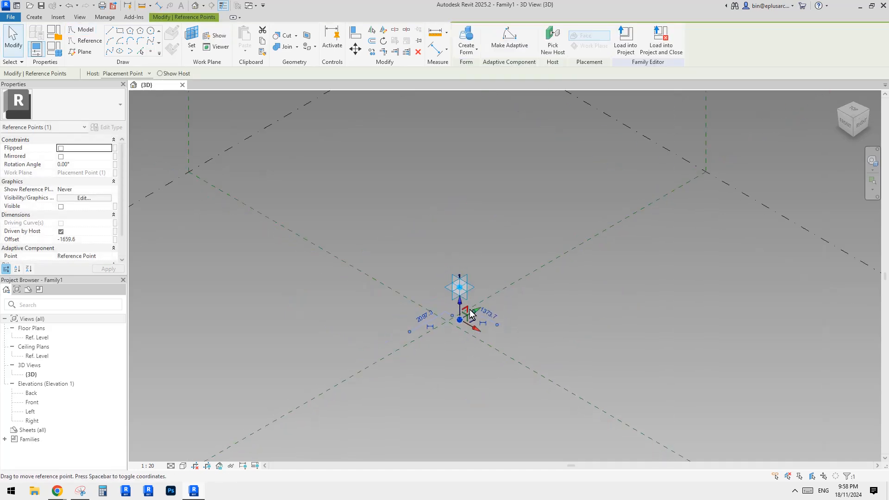
middle_click_drag(487, 337, 463, 325, "shift")
key("Escape")
left_click_drag(470, 301, 441, 339)
middle_click_drag(455, 312, 482, 288, "shift")
left_click(475, 346)
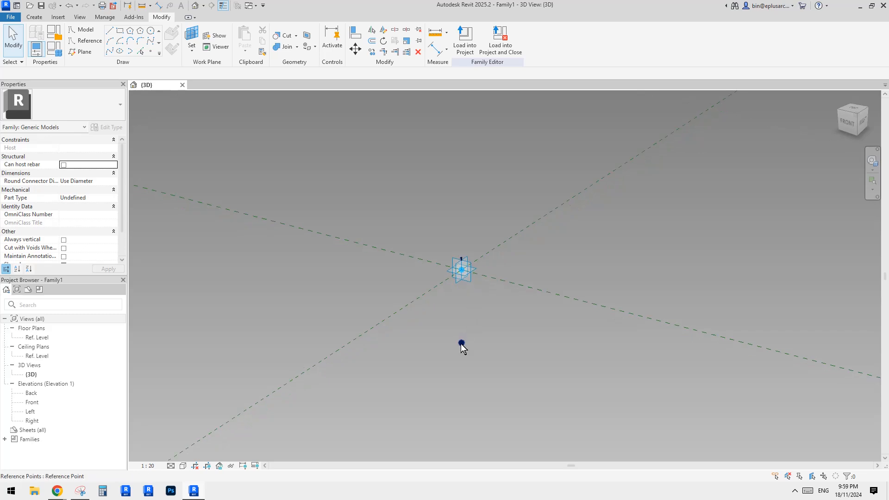
Step: Raise the hosted reference point vertically to an offset of about -1000 from the adaptive point
left_click(459, 346)
left_click_drag(458, 331, 459, 305)
left_click(499, 295)
middle_click_drag(500, 294, 497, 289)
Step: Associate the offset of the reference point below the adaptive point with a new instance family parameter named h
left_click(456, 316)
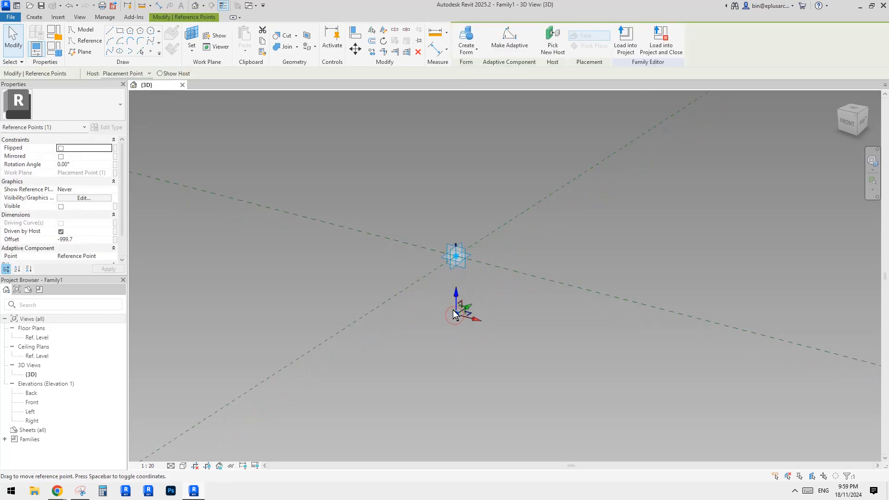
middle_click_drag(453, 299, 470, 281)
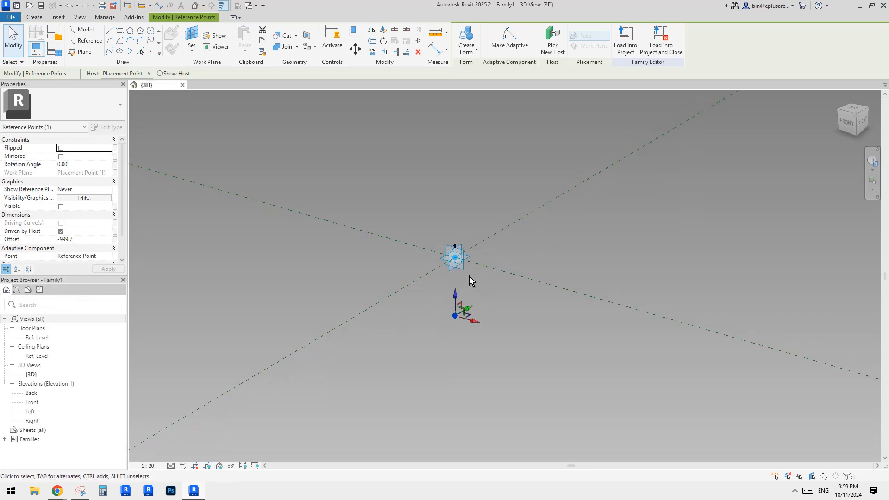
left_click(115, 240)
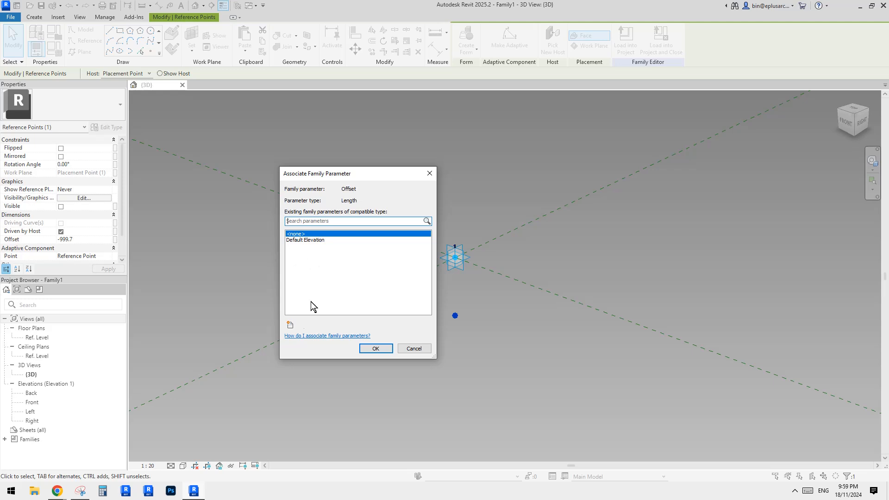
left_click(291, 324)
type("h")
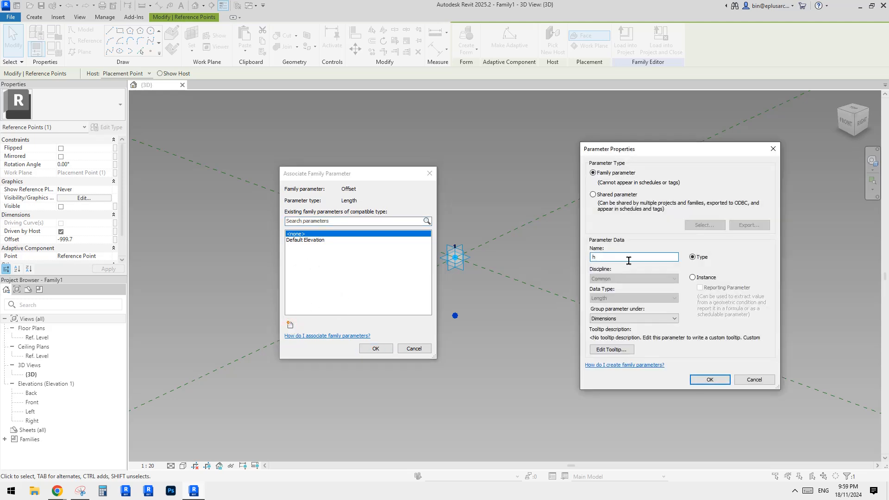
left_click(698, 280)
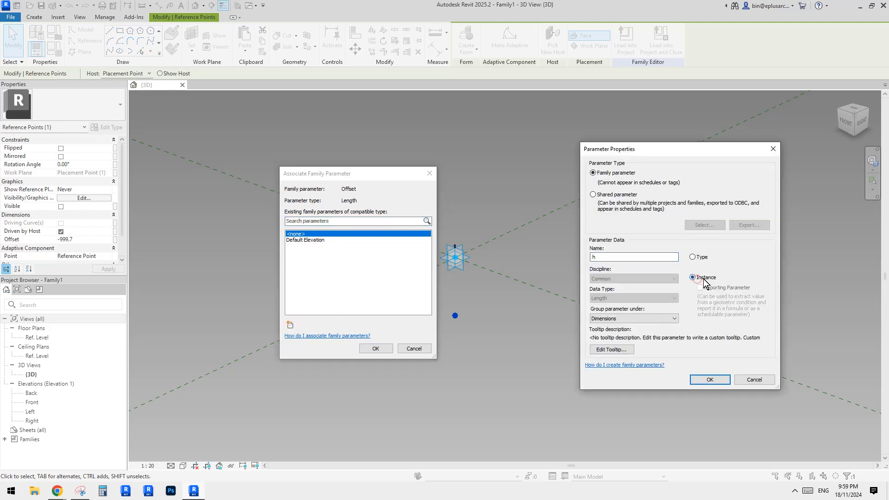
left_click(704, 380)
left_click(376, 348)
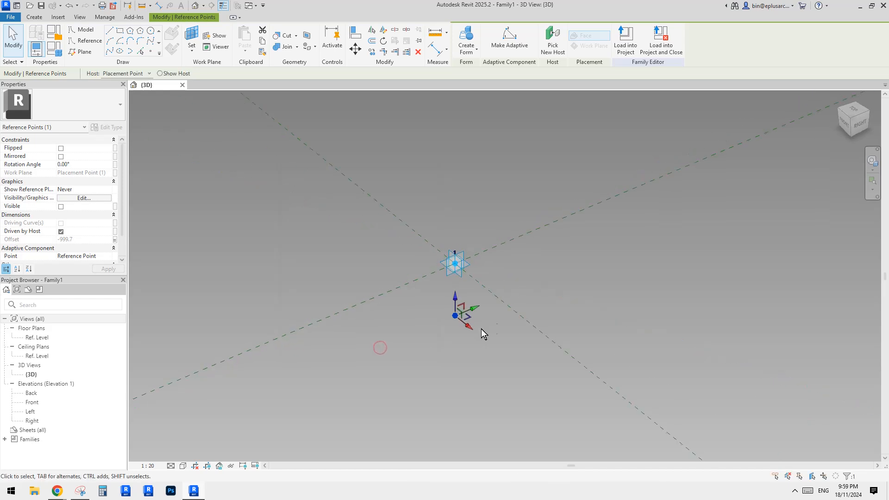
Step: Place a reference point on the lower point's vertical side-facing plane and move it along the red axis to an offset of about 520
left_click(151, 52)
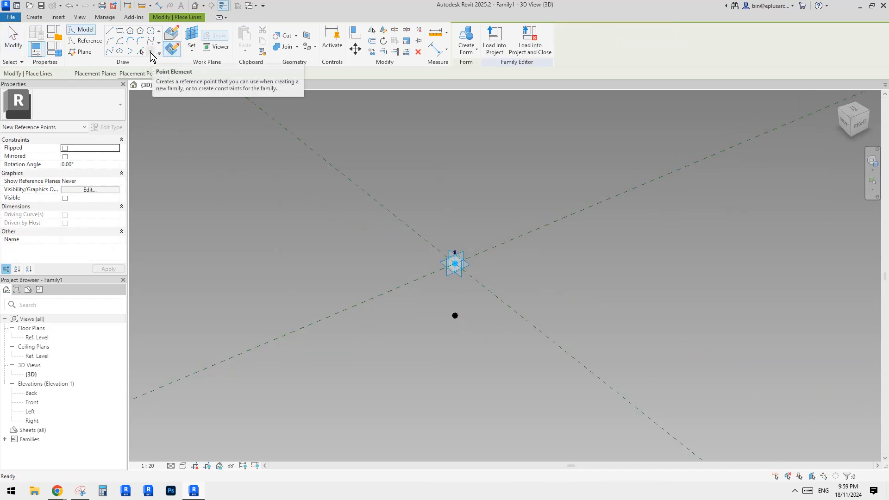
left_click(192, 36)
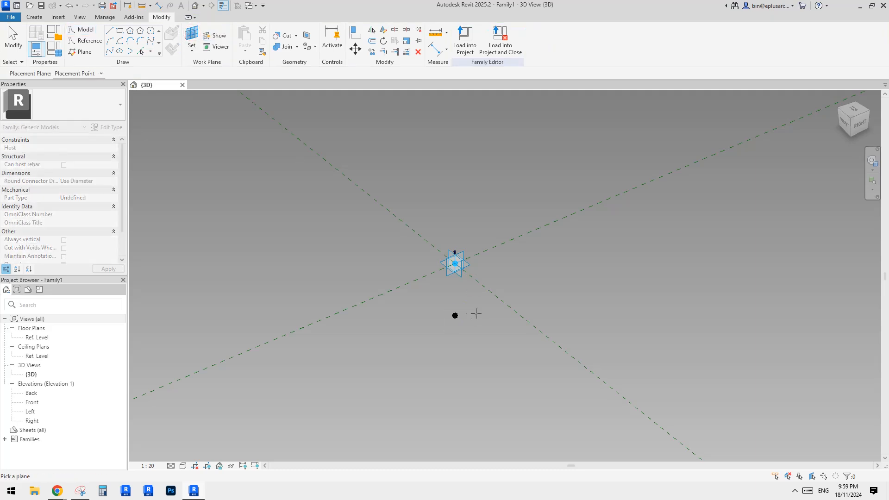
middle_click_drag(459, 322, 504, 328, "shift")
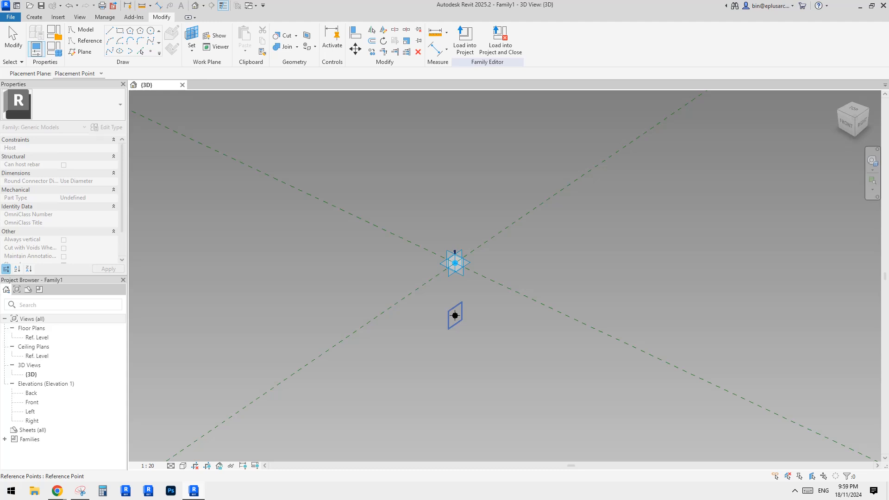
middle_click_drag(455, 316, 516, 321, "shift")
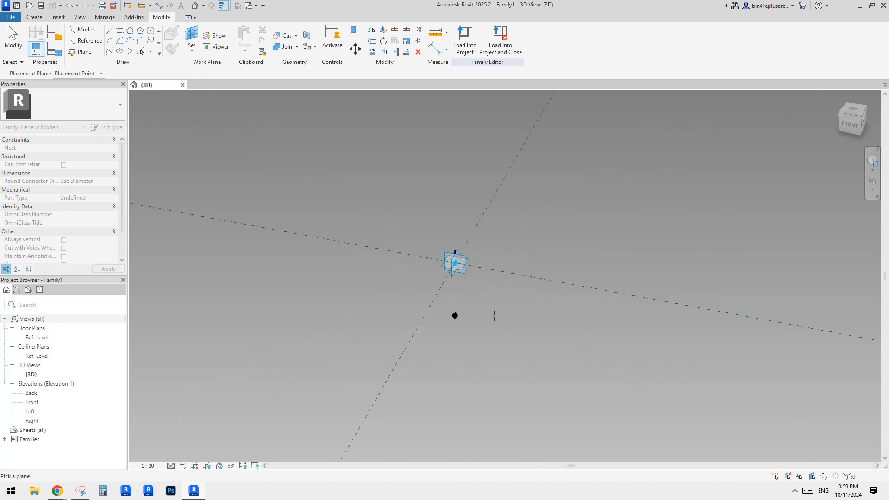
middle_click_drag(767, 181, 769, 164, "shift")
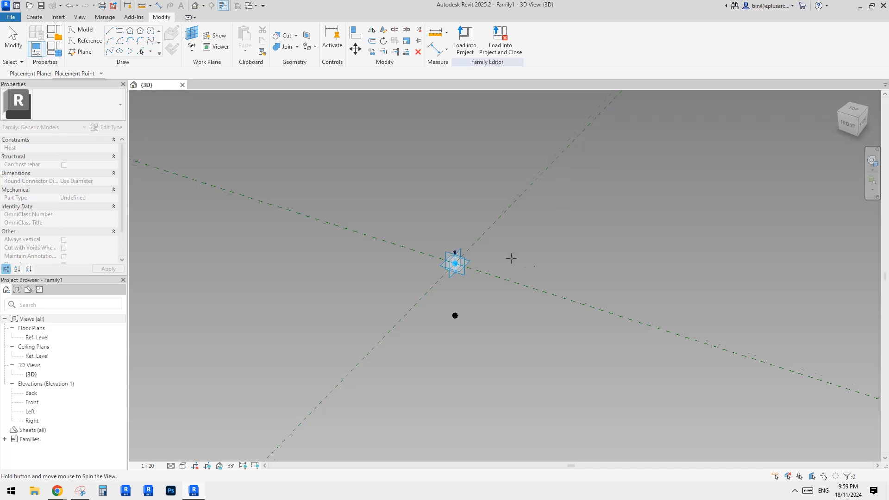
middle_click_drag(510, 258, 536, 258, "shift")
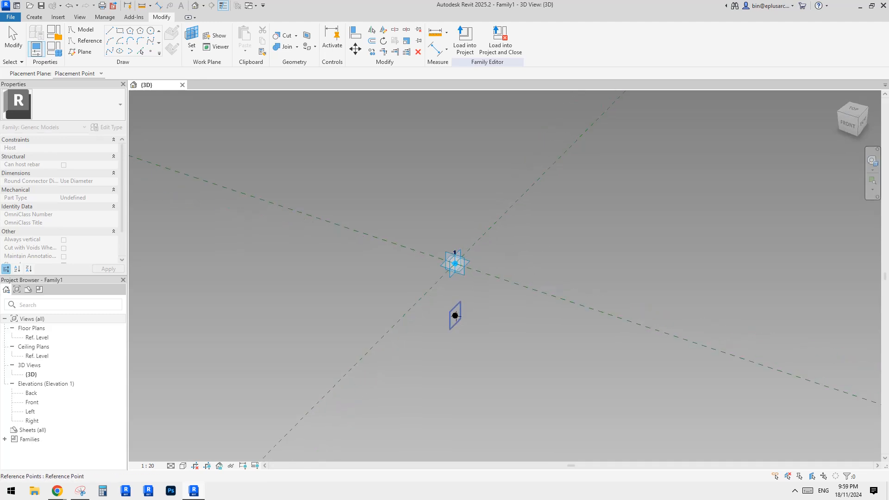
middle_click_drag(862, 185, 560, 254, "shift")
left_click(456, 315)
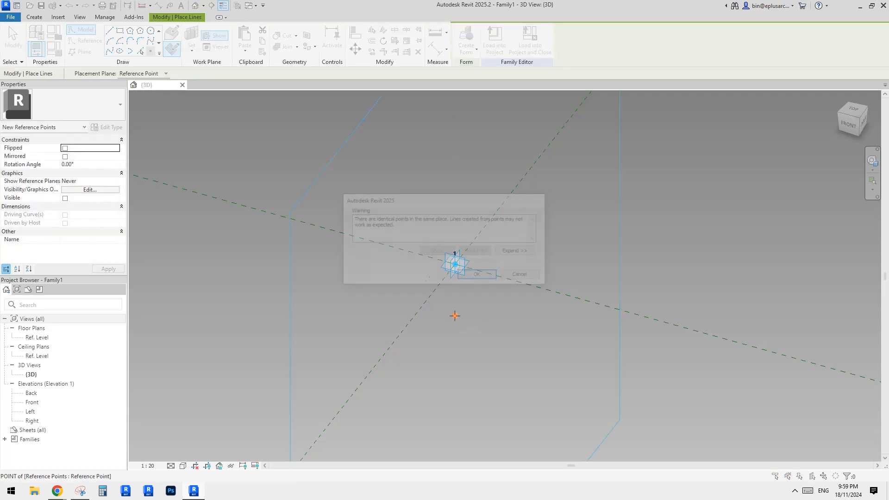
left_click(477, 274)
key("Escape")
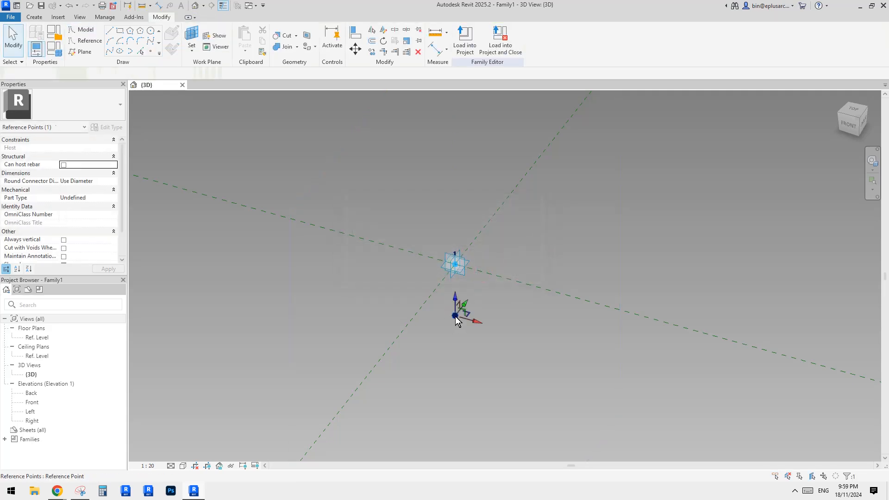
left_click_drag(478, 321, 508, 330)
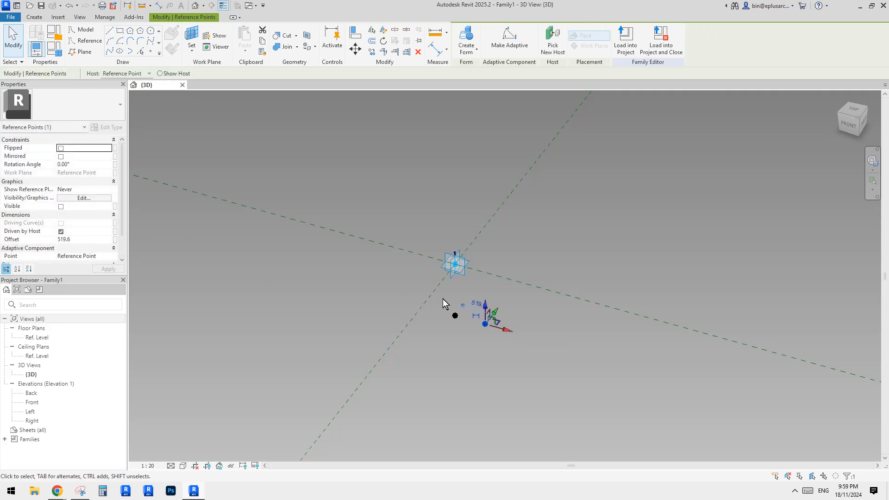
Step: Try to enter LR directly as the offset value of the sideways-shifted reference point
left_click(90, 242)
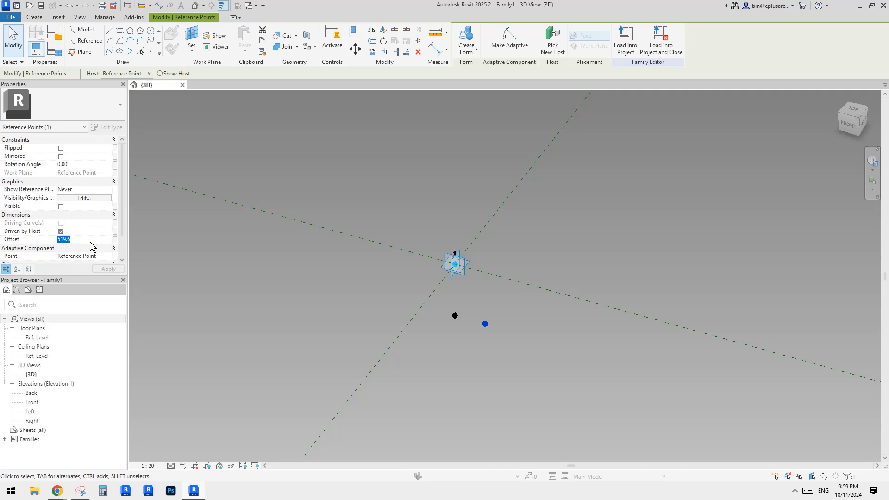
key("BackSpace")
key("Caps_Lock")
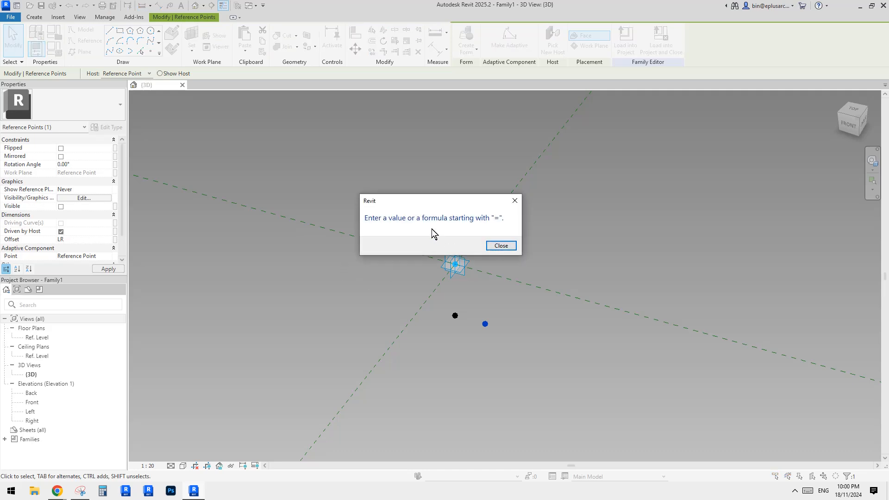
left_click(500, 245)
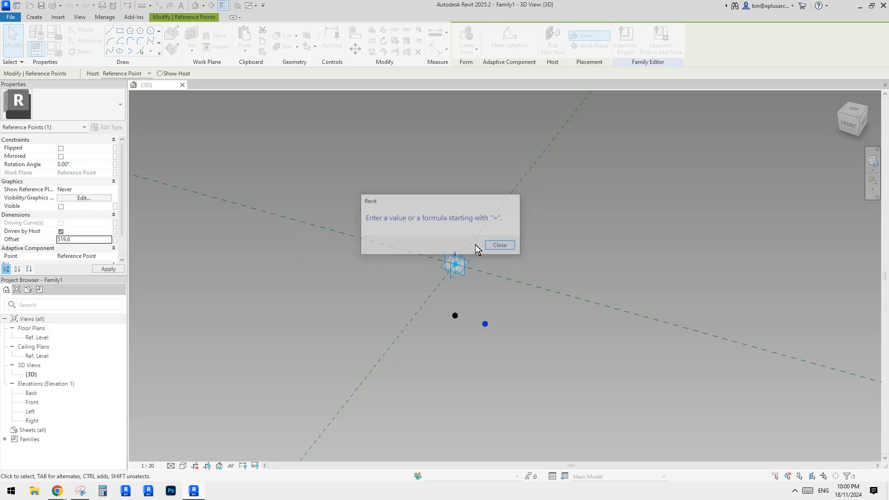
left_click(565, 348)
left_click(485, 324)
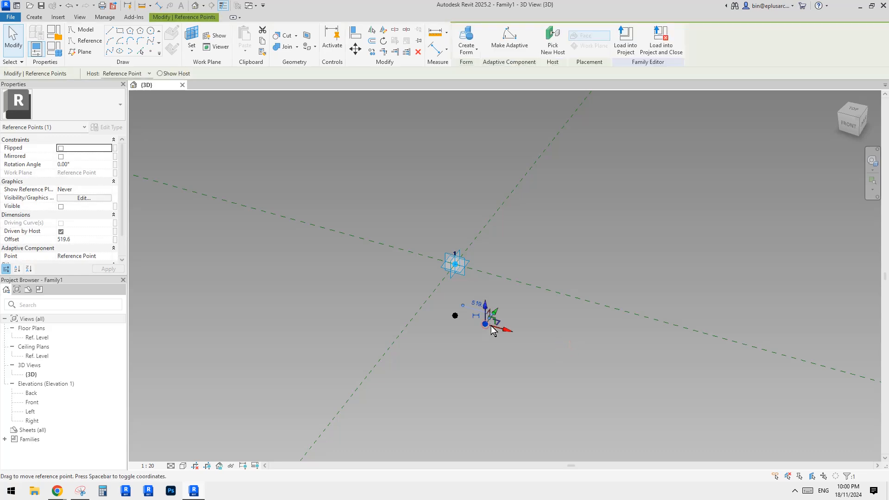
left_click(494, 334)
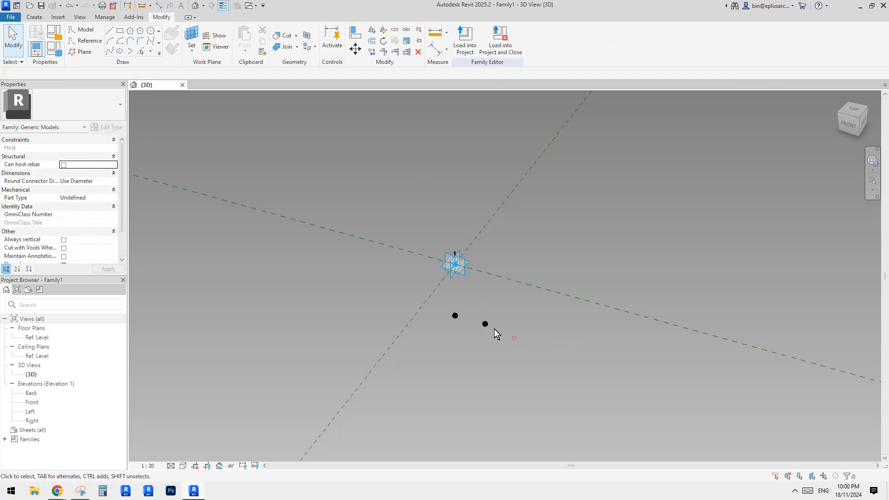
Step: Associate the offset of the sideways-shifted reference point with a new family parameter named LR
left_click(485, 324)
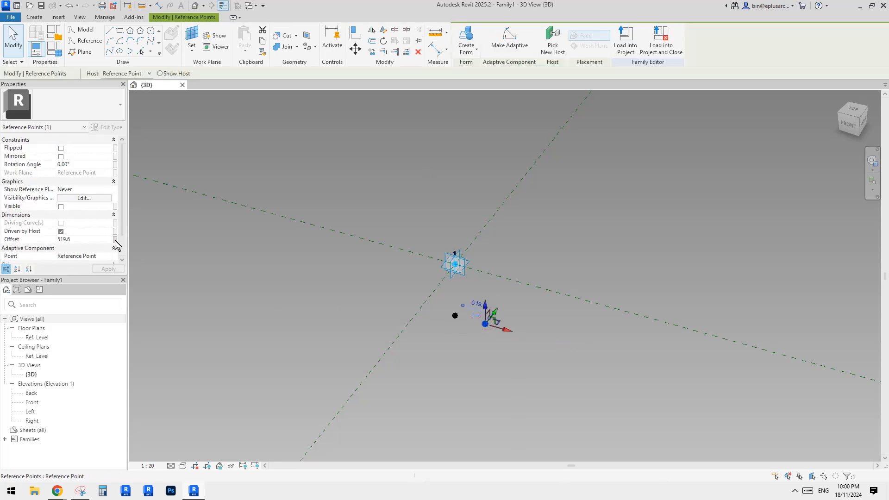
left_click(115, 240)
left_click(291, 324)
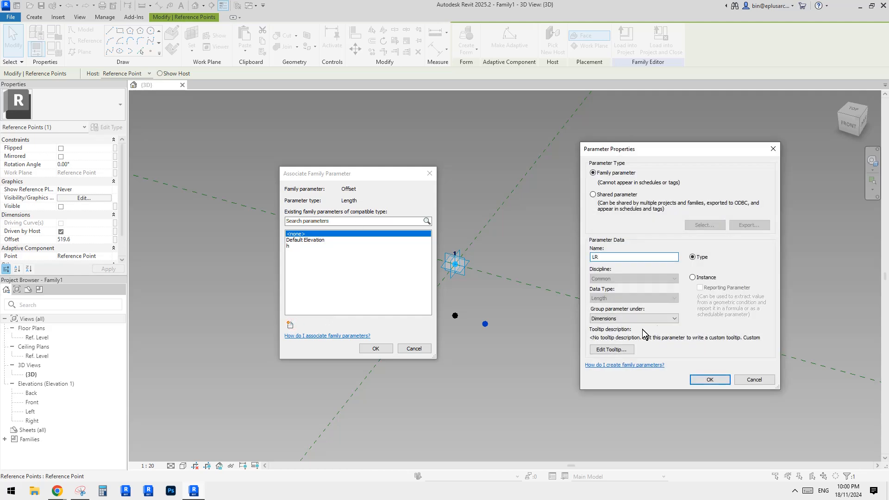
left_click(710, 380)
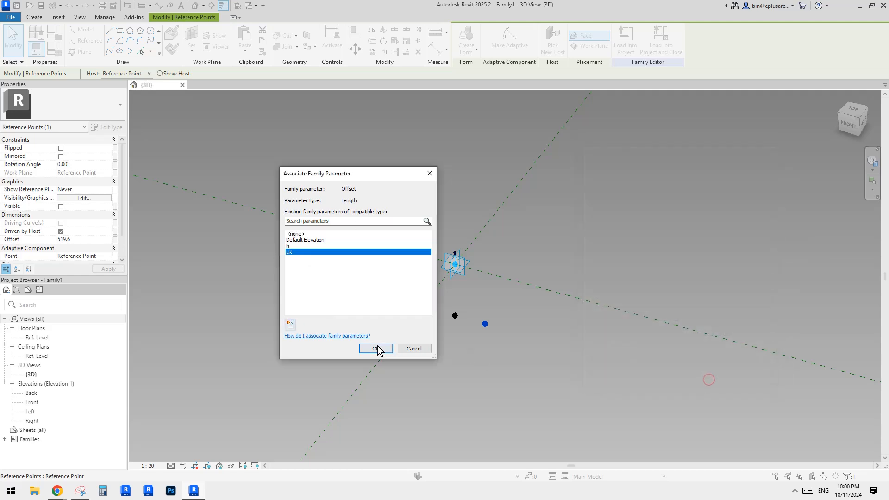
left_click(375, 348)
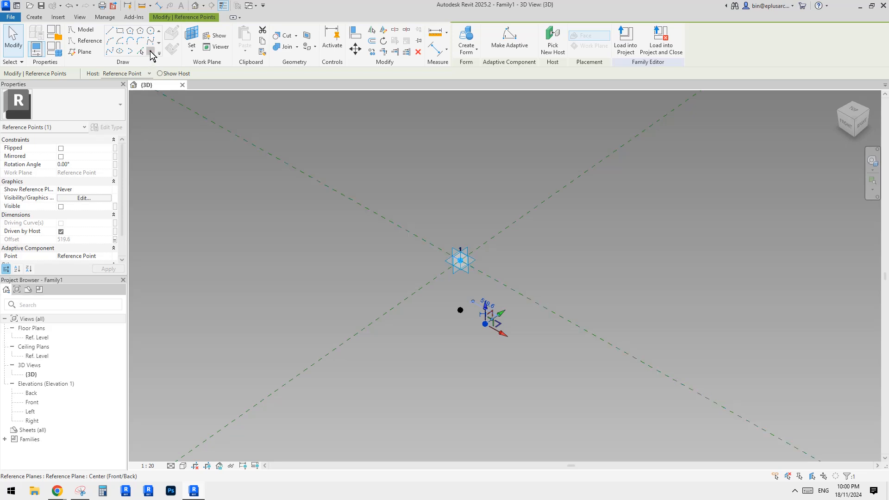
Step: Place a third hosted reference point on the sideways-shifted point's front-facing vertical plane and move it backward to an offset of about 420
left_click(151, 52)
left_click(174, 51)
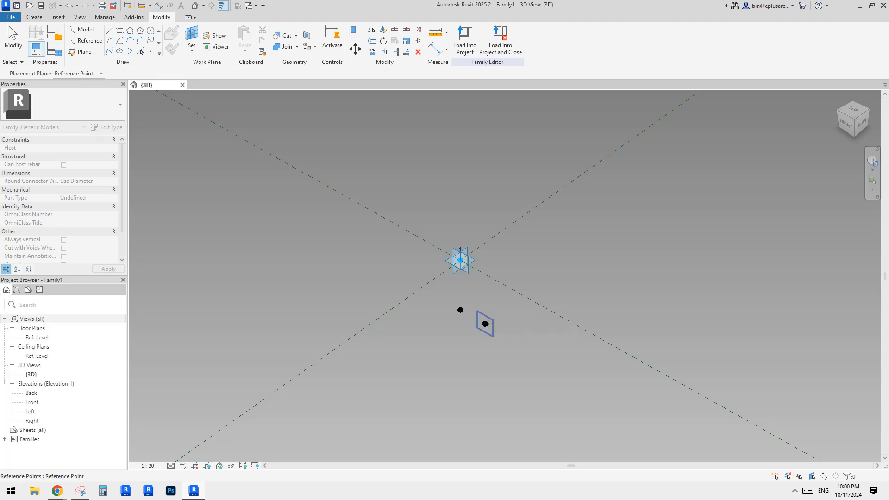
left_click(485, 323)
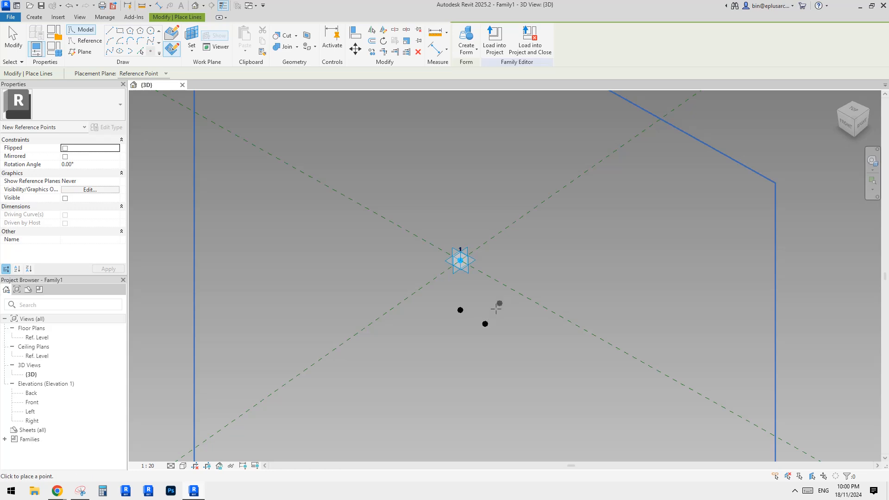
left_click(485, 324)
left_click(479, 276)
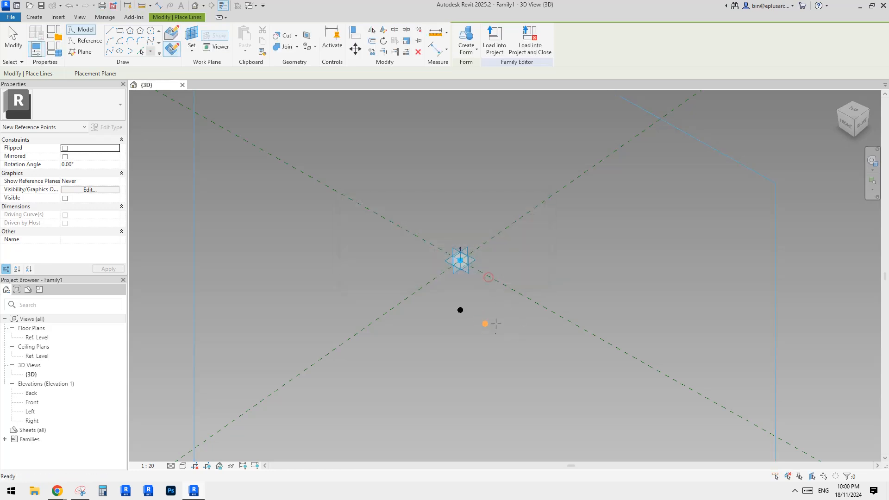
left_click_drag(504, 313, 523, 302)
Step: Associate the offset of the backward-shifted reference point with a new instance family parameter named FB
middle_click_drag(545, 308, 570, 309, "shift")
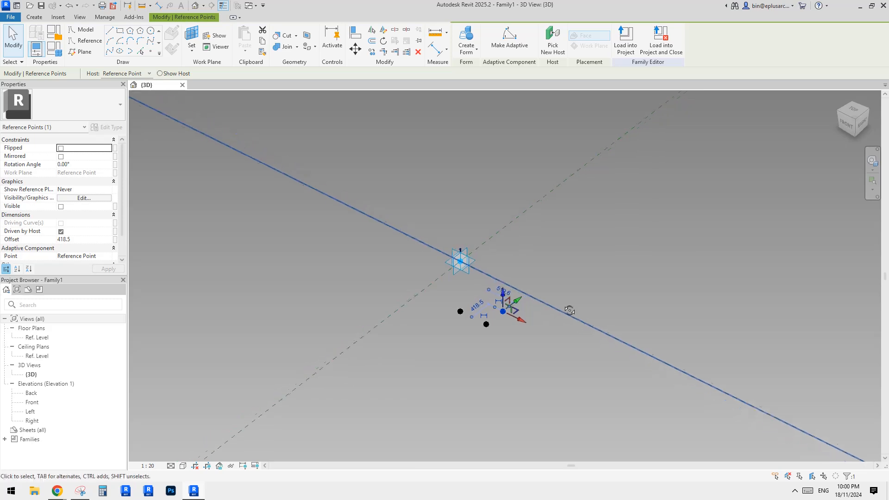
middle_click_drag(623, 228, 615, 233, "shift")
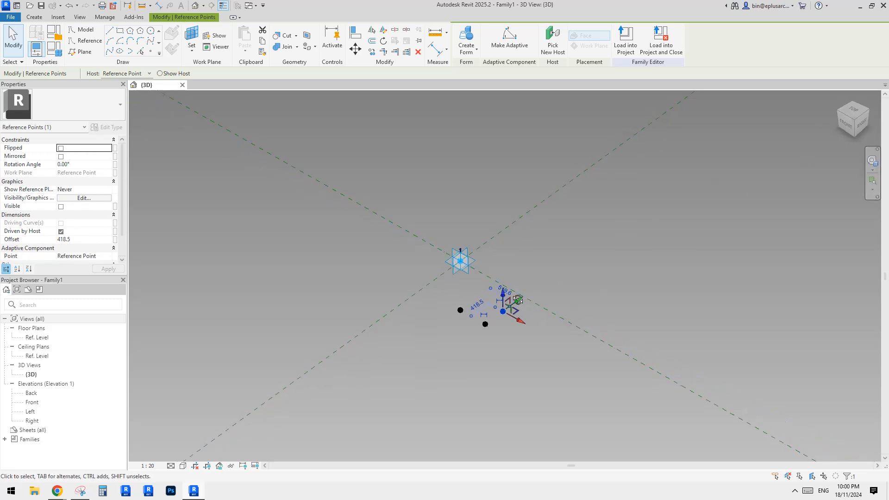
left_click(115, 240)
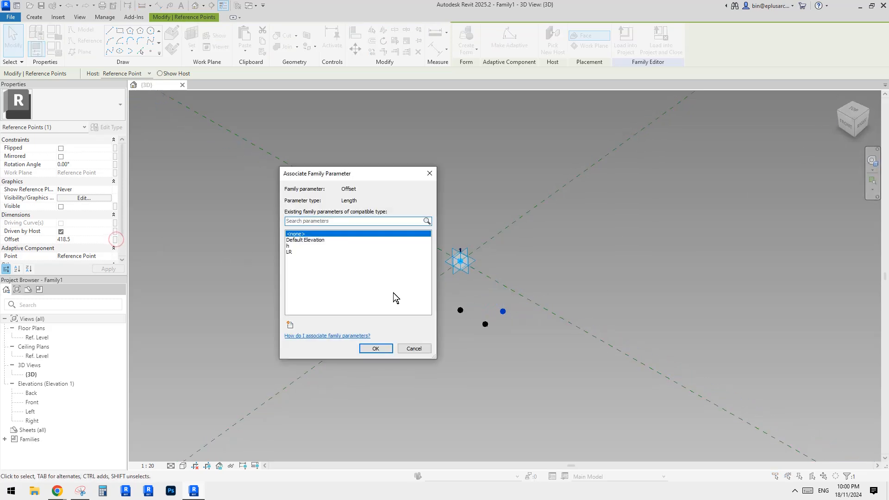
left_click(290, 326)
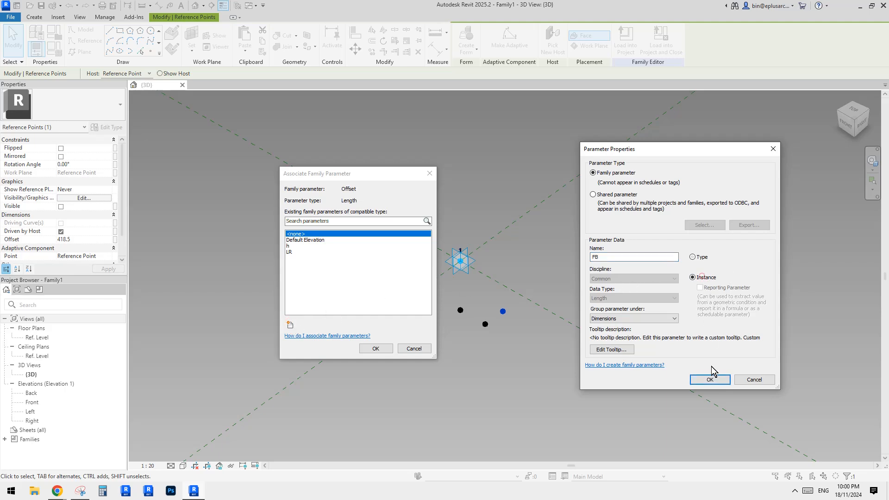
left_click(710, 379)
left_click(373, 348)
Step: Examine the chain of hosted reference points from several angles, with the backward-shifted point selected
middle_click_drag(518, 342, 526, 346, "shift")
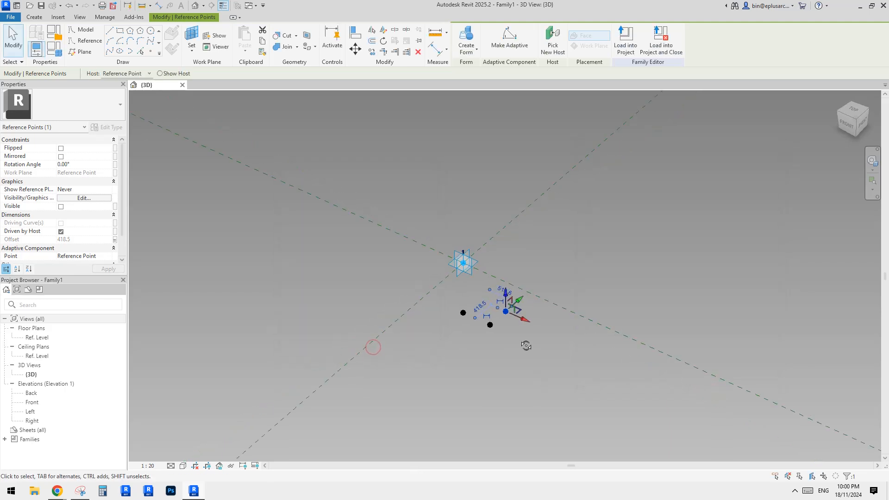
left_click(504, 329)
scroll(504, 329, "up", 1)
left_click(507, 309)
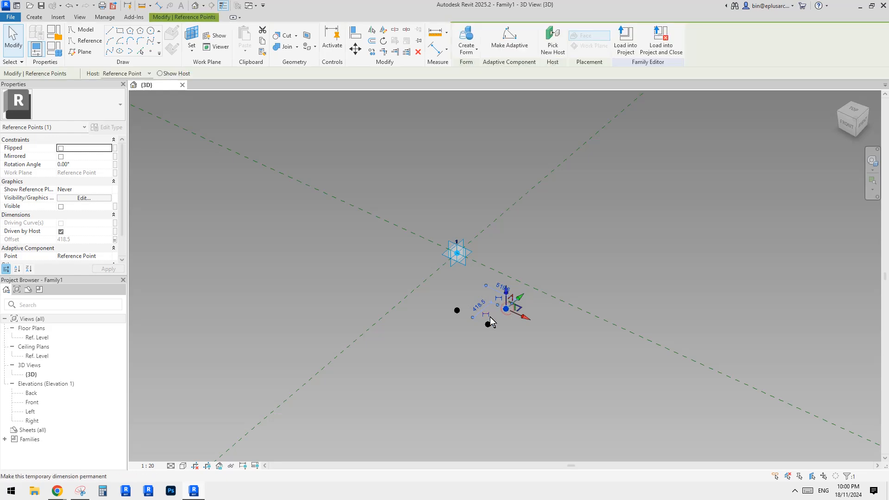
middle_click_drag(522, 312, 516, 311, "shift")
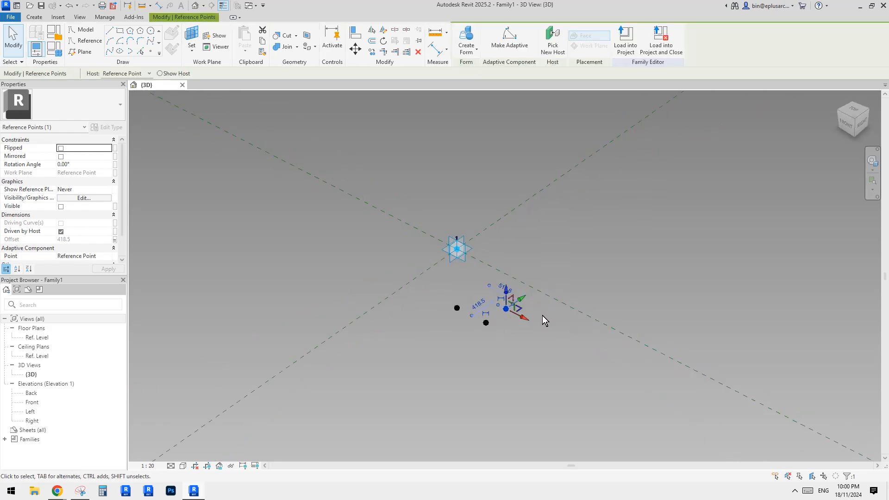
middle_click_drag(514, 310, 528, 333, "shift")
left_click(521, 340)
left_click(507, 309)
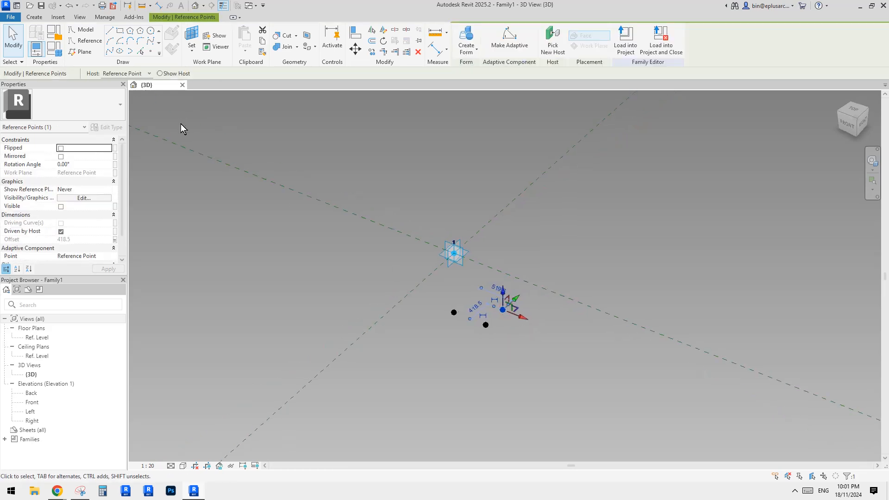
Step: Place a fourth reference point hosted on the horizontal plane of the backward-shifted point, directly at that point's location with zero offset
left_click(152, 51)
left_click(191, 36)
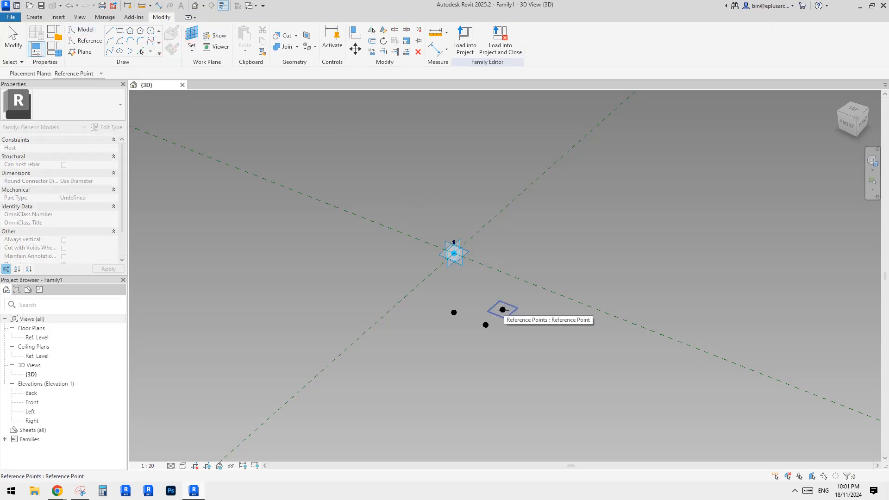
left_click(503, 310)
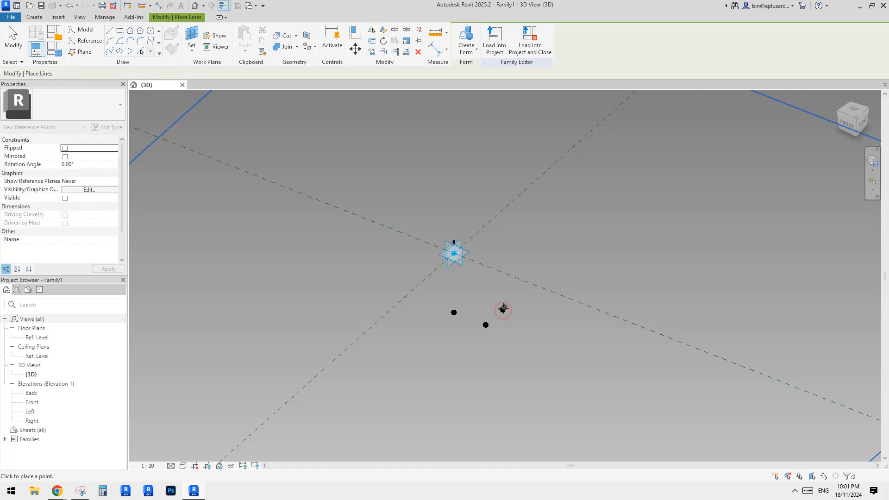
left_click(478, 276)
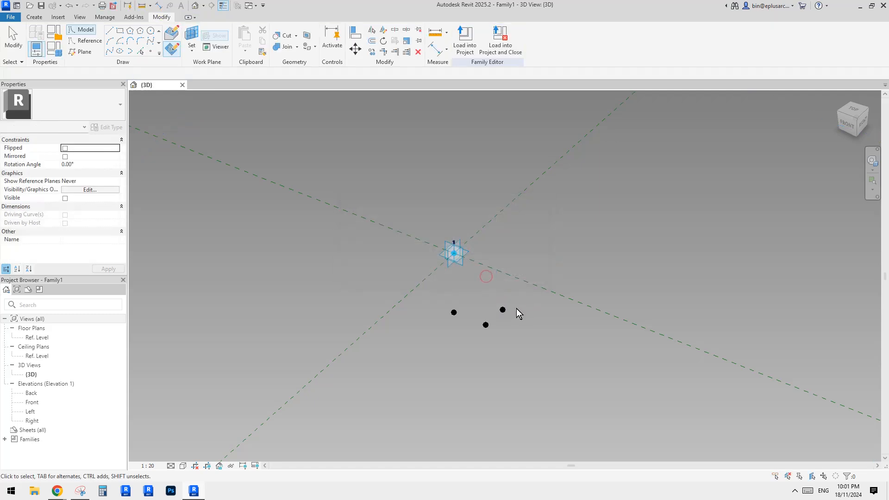
left_click(503, 309)
middle_click_drag(530, 312, 523, 270, "shift")
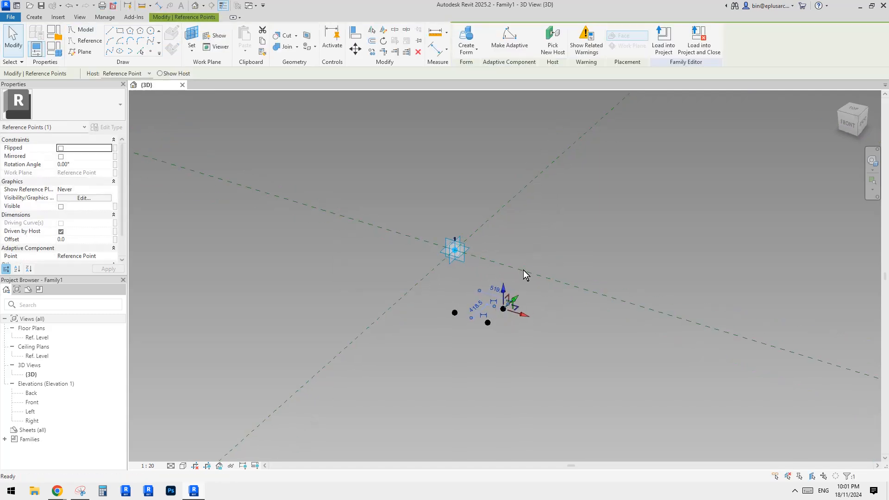
Step: Set the newly hosted reference point to always show its reference planes
left_click(93, 191)
left_click(106, 190)
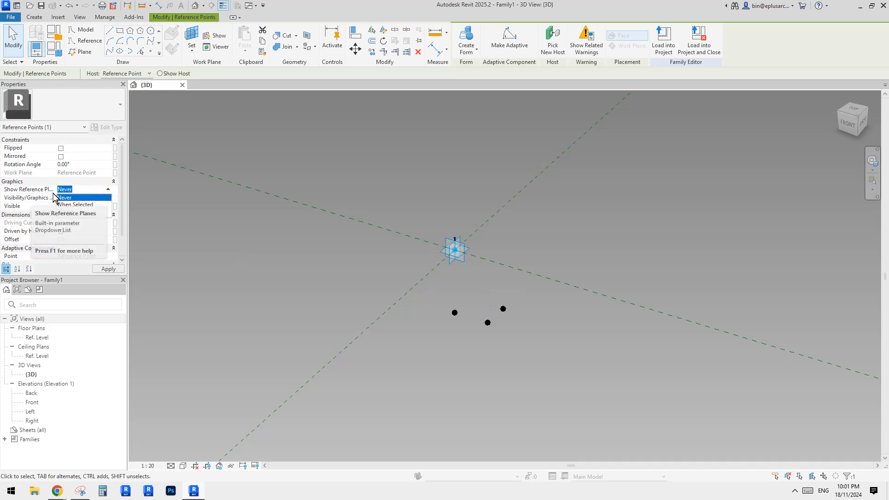
left_click(66, 212)
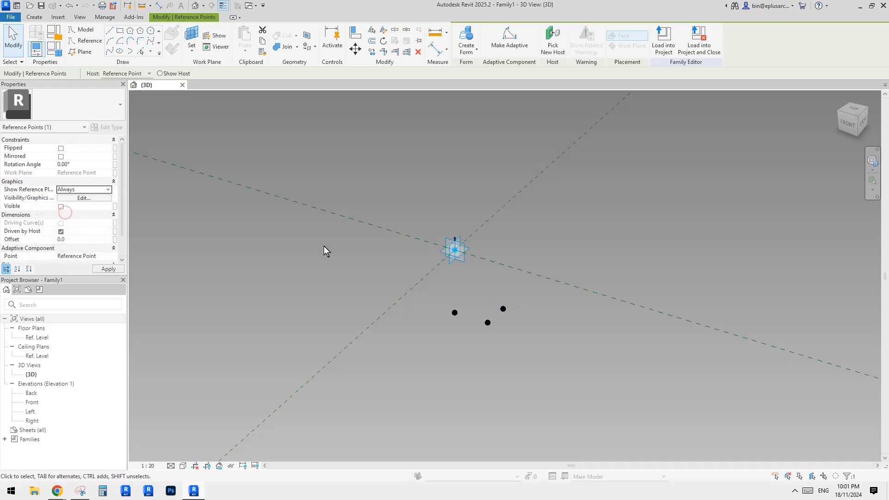
left_click(551, 274)
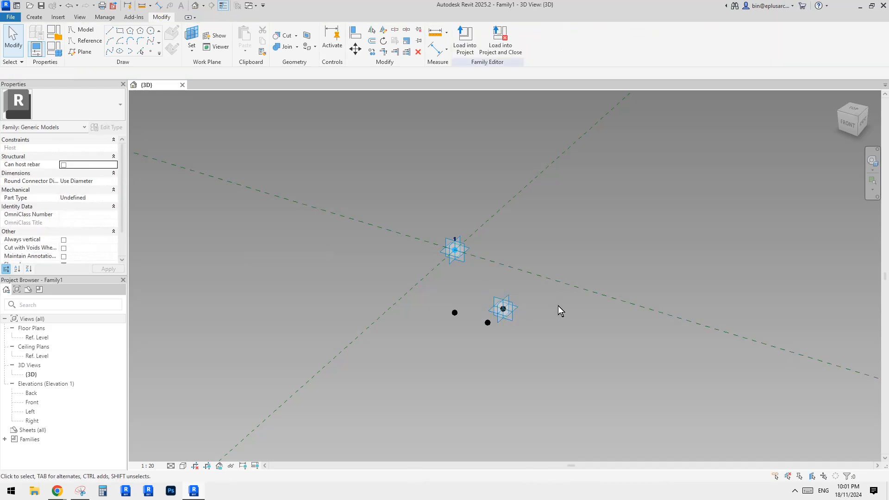
Step: Rotate the newly hosted reference point to a rotation angle of 45° and inspect the turned reference planes
left_click(517, 310)
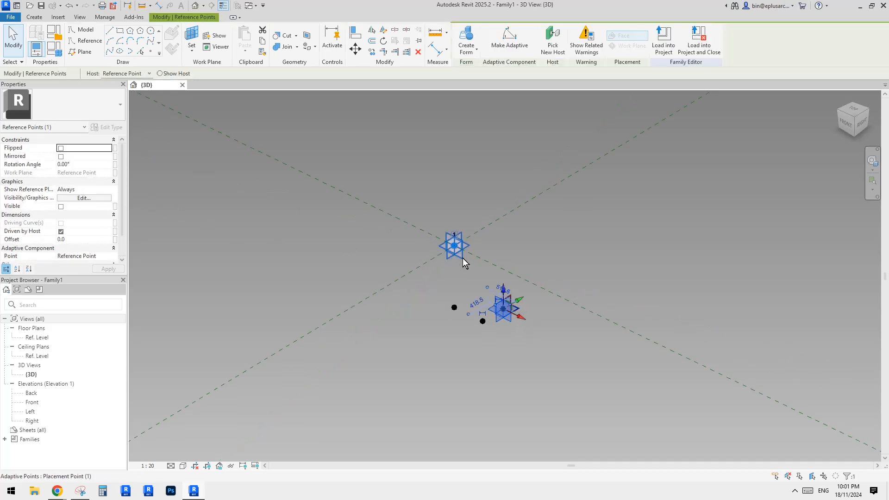
left_click(80, 165)
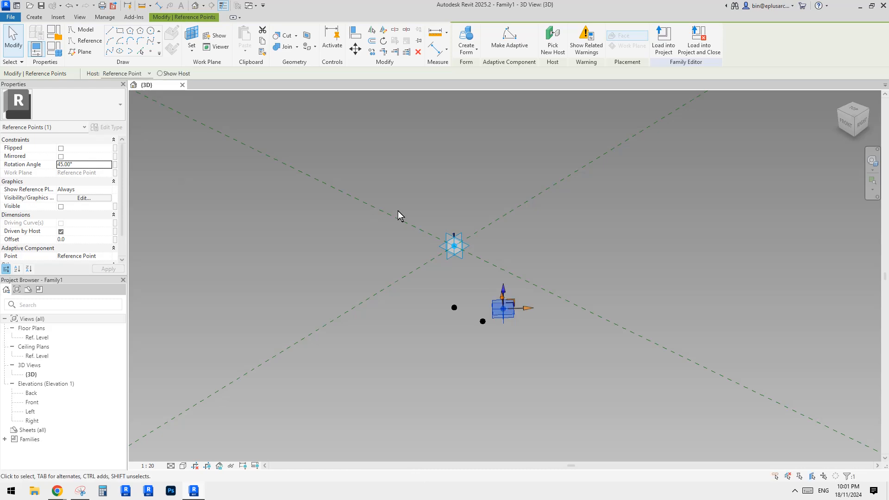
middle_click_drag(582, 309, 619, 317, "shift")
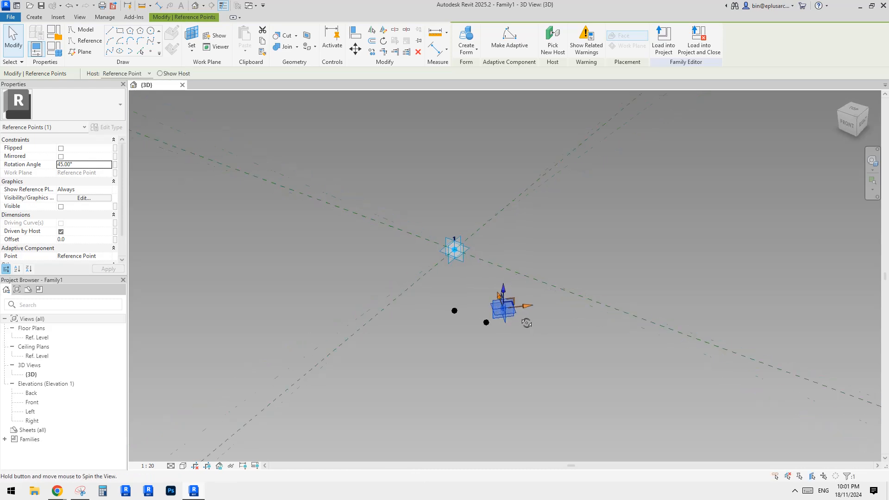
left_click(537, 334)
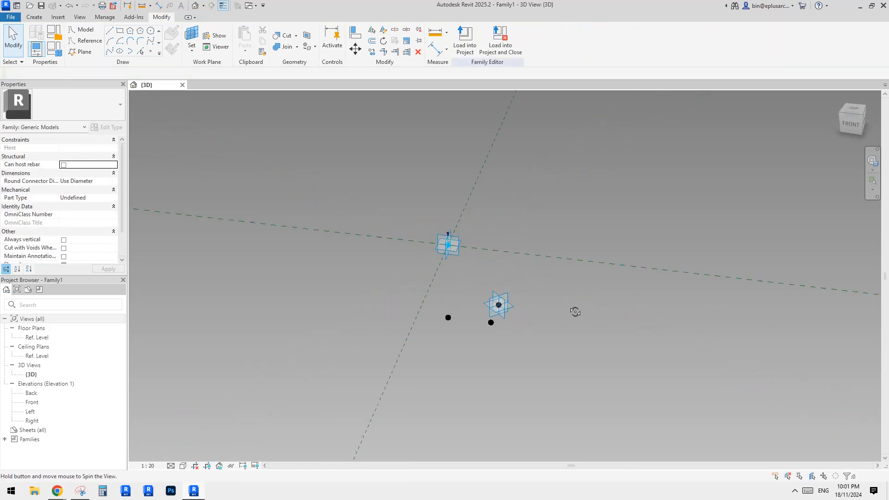
left_click(509, 303)
middle_click_drag(510, 303, 532, 308, "shift")
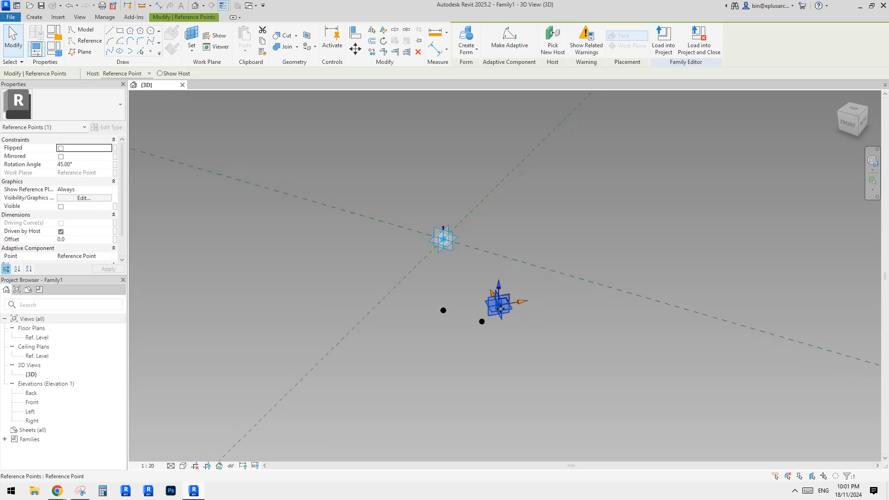
left_click(531, 333)
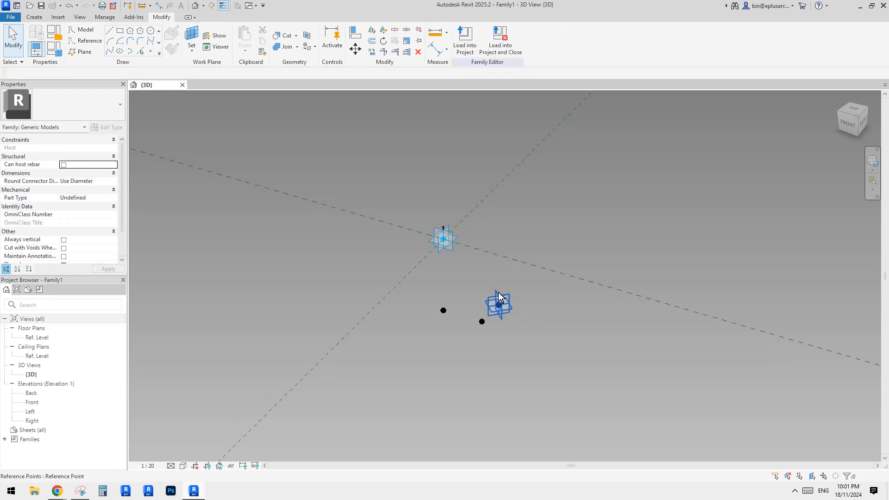
middle_click_drag(501, 303, 540, 327, "shift")
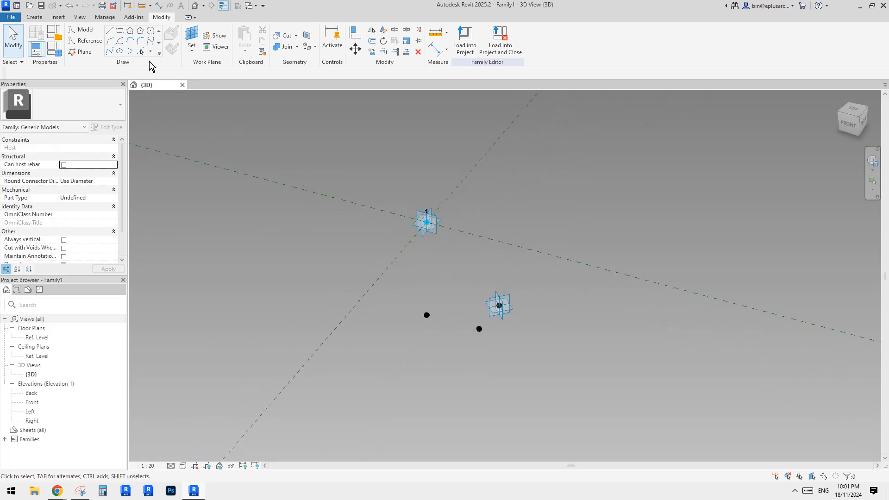
Step: Draw a reference-line circle of radius 200 on a vertical plane of the rotated reference point, centred on that point
left_click(91, 41)
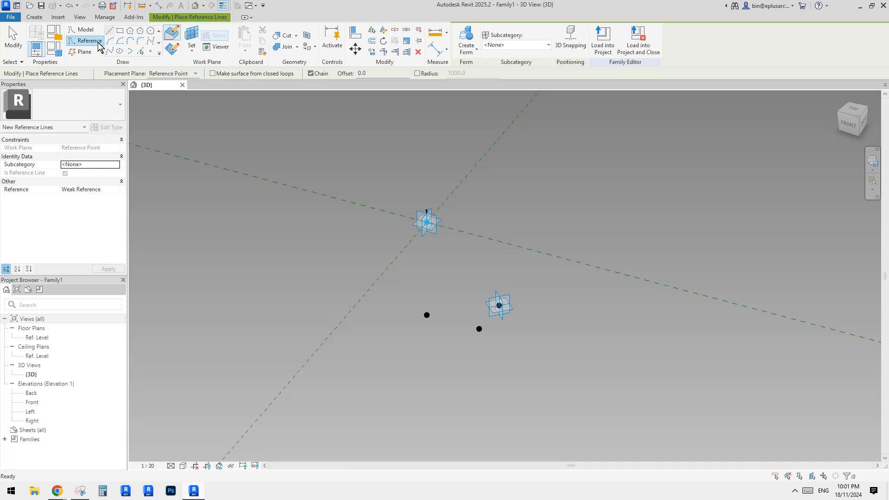
left_click(150, 31)
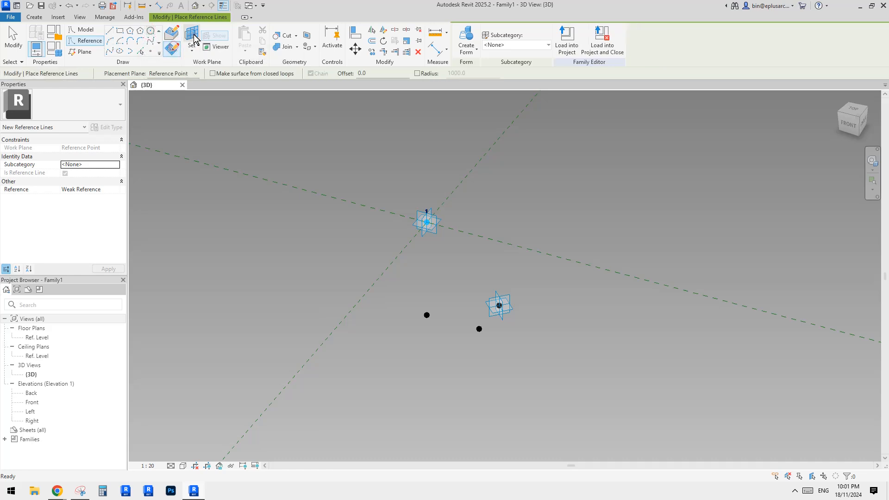
key("Escape")
key("Escape")
middle_click_drag(508, 242, 559, 258, "shift")
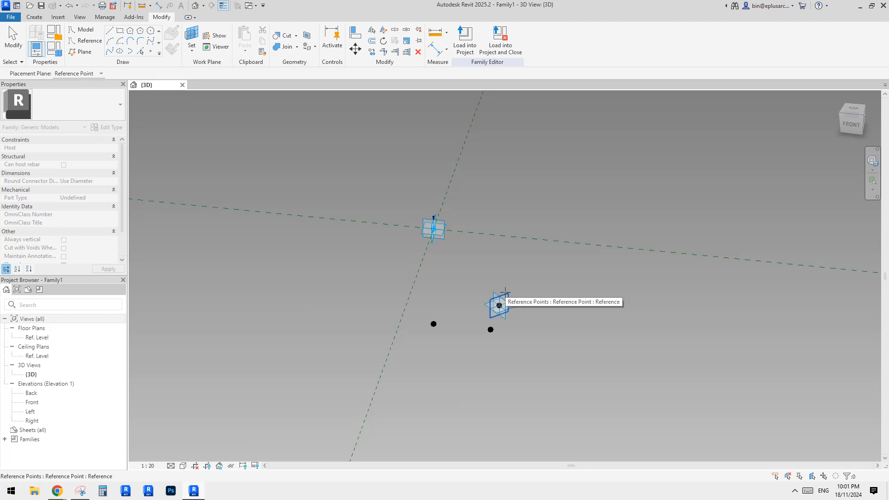
key("Return")
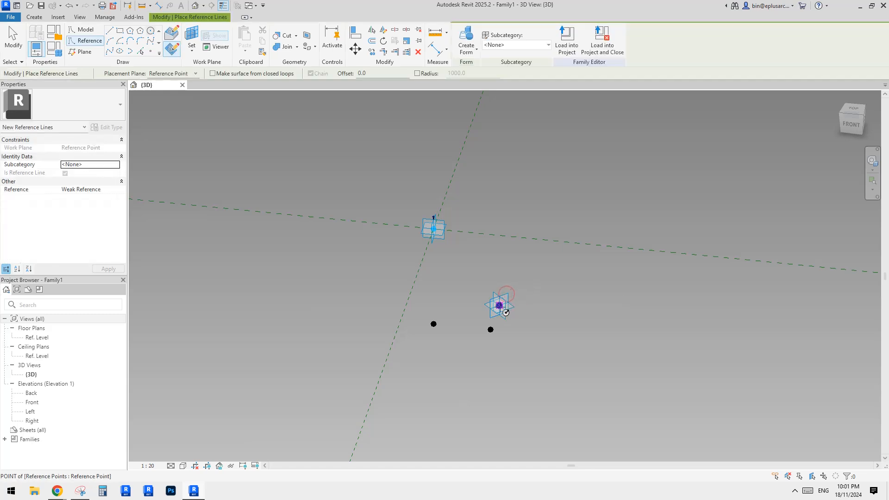
left_click(499, 305)
left_click(516, 290)
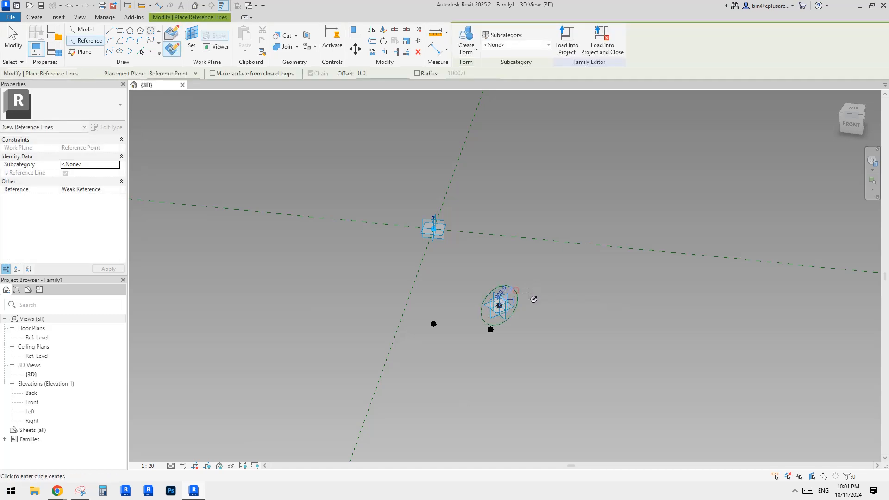
key("Escape")
key("Escape")
scroll(514, 292, "up", 2)
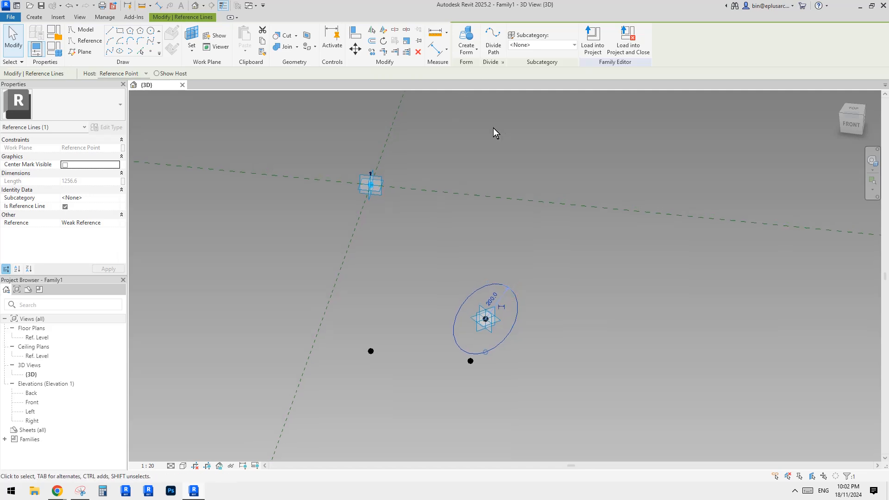
Step: Add a diameter dimension to the reference circle
key("d")
key("i")
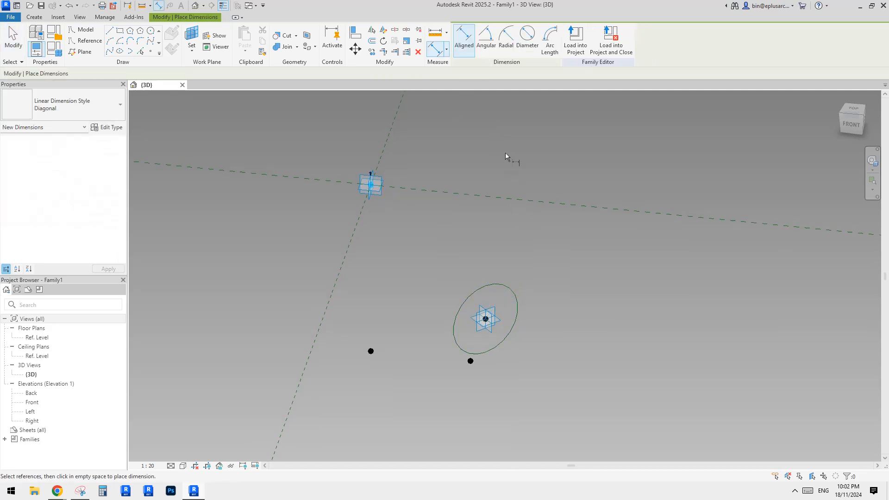
left_click(527, 37)
left_click(509, 286)
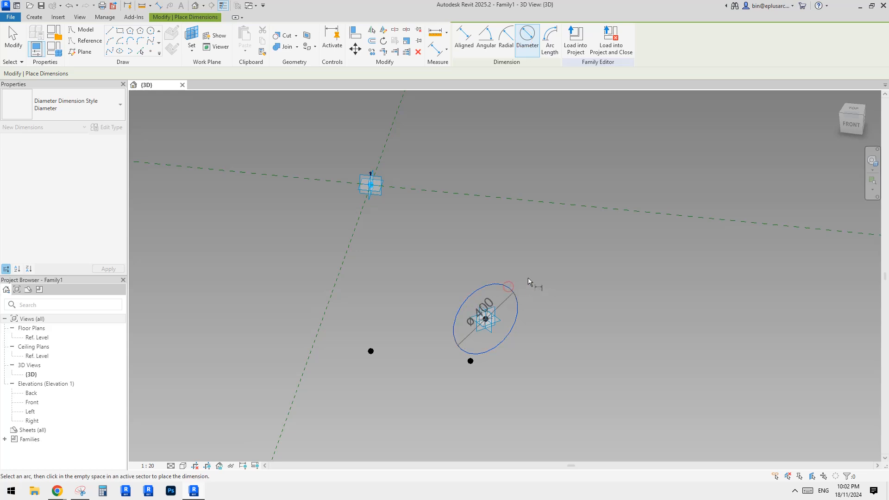
left_click(528, 279)
key("Escape")
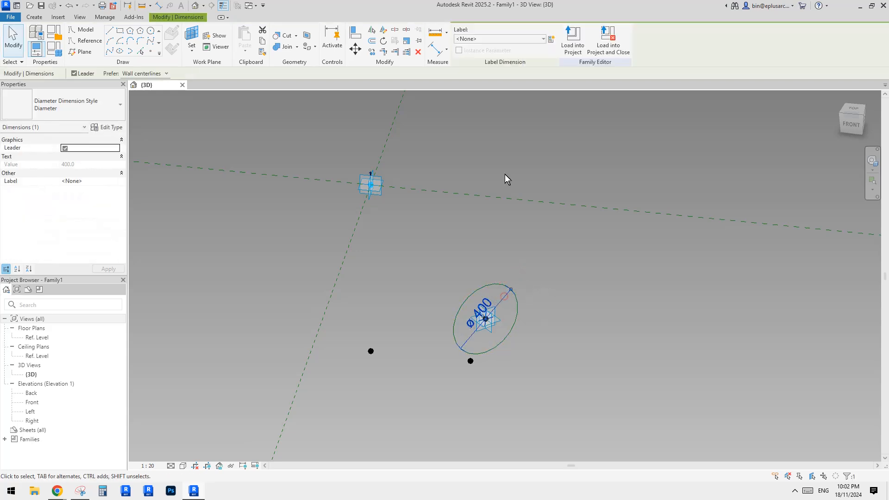
Step: Label the circle's diameter dimension with a new instance family parameter named D
left_click(551, 39)
type("D")
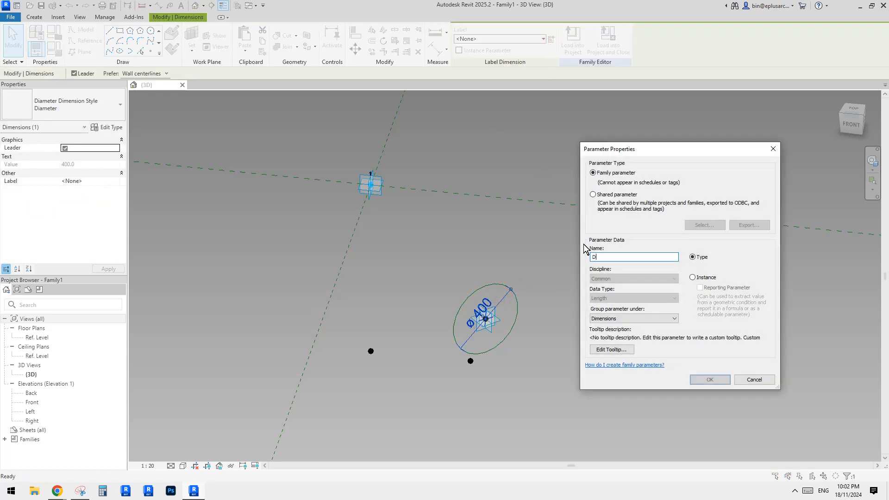
double_click(605, 257)
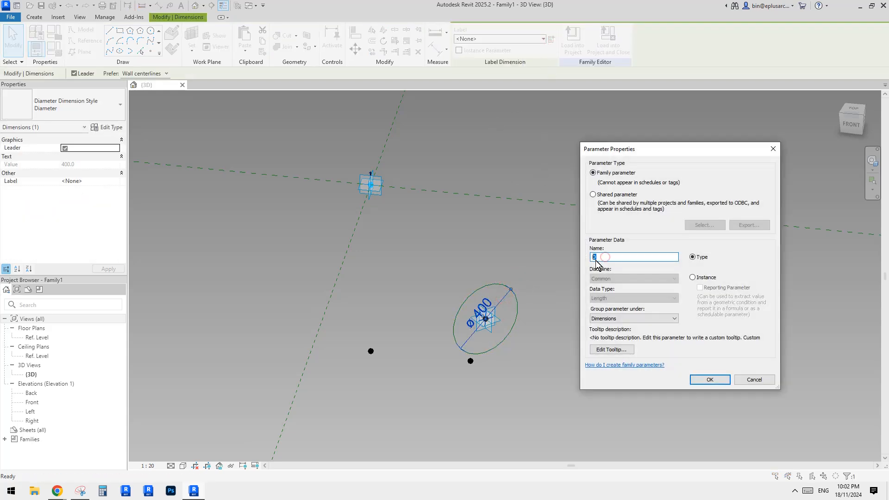
left_click(693, 277)
left_click(709, 380)
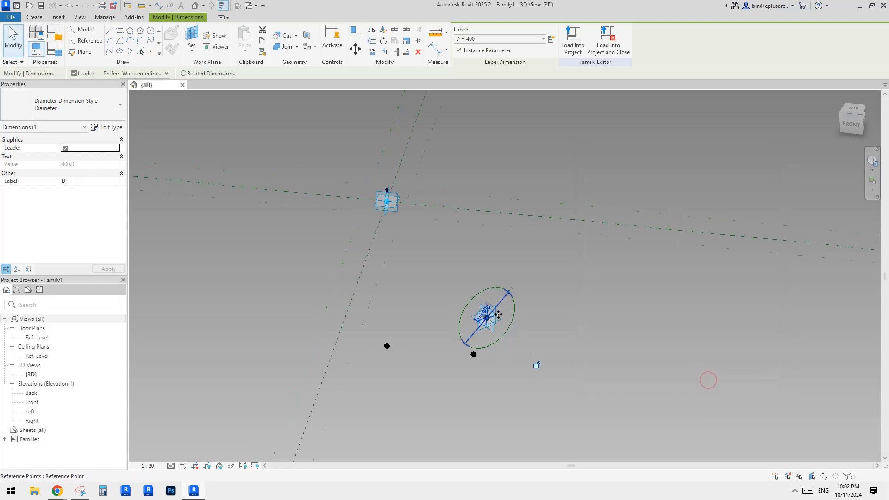
Step: Convert the circle from a reference line into a model line
mouse_move(499, 315)
middle_mouse_down("shift")
mouse_move(450, 308)
mouse_move(496, 342)
mouse_move(465, 336)
mouse_move(516, 332)
mouse_move(512, 312)
middle_mouse_up("shift")
left_click(537, 324)
left_click(528, 327)
left_click(65, 206)
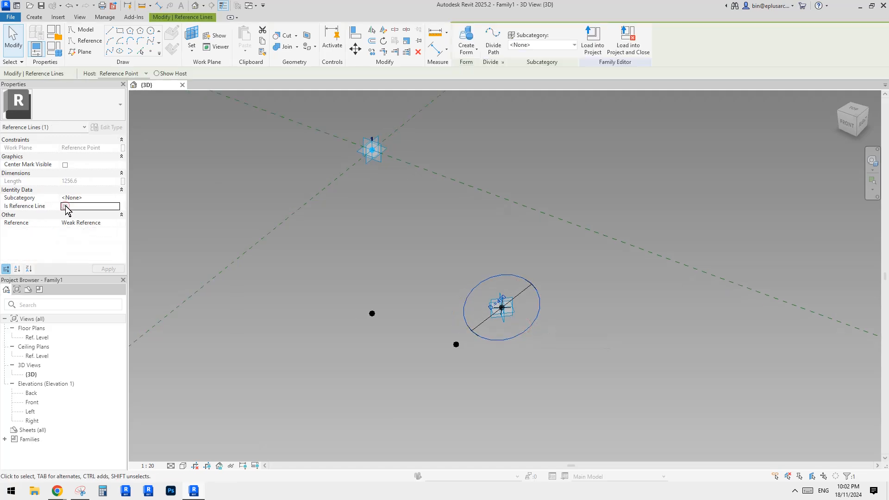
left_click(241, 223)
middle_click_drag(361, 254, 434, 296, "shift")
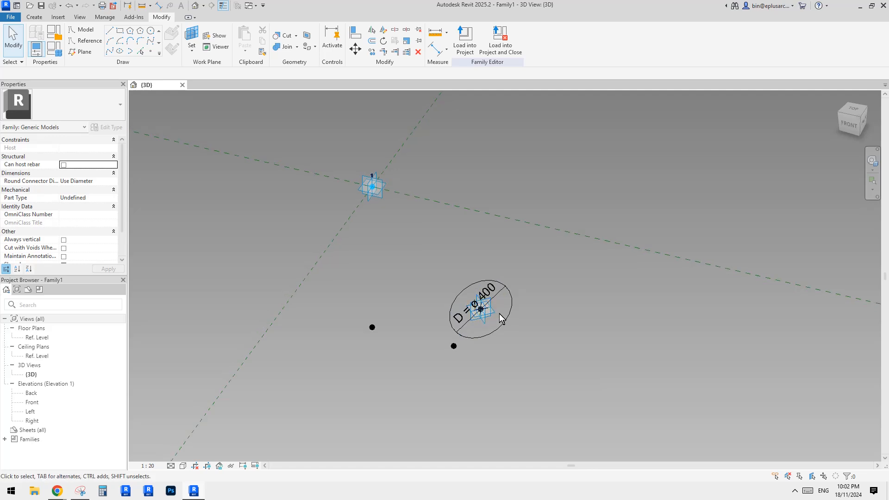
Step: Examine the model-line circle from several angles and compare it with the art installation photos in the Reddit post in Chrome
scroll(498, 309, "up", 2)
left_click(518, 302)
middle_click_drag(525, 299, 523, 313)
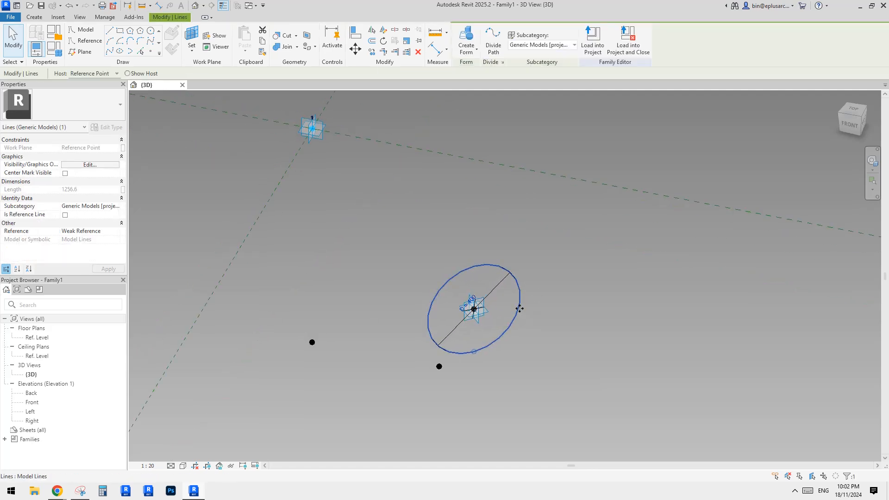
left_click(510, 362)
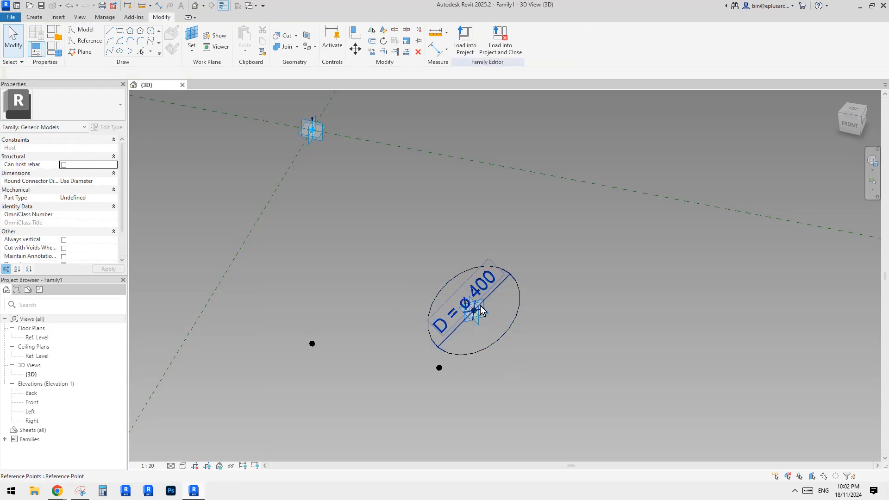
mouse_move(60, 492)
left_click(54, 451)
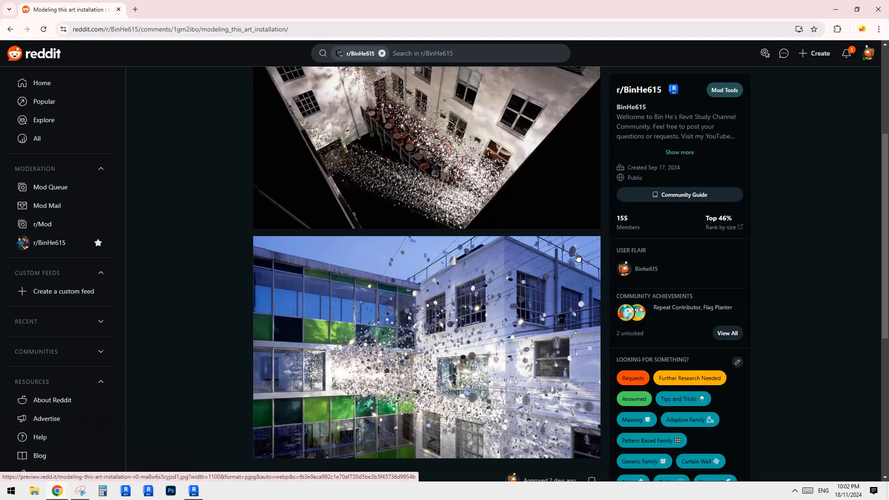
left_click(193, 491)
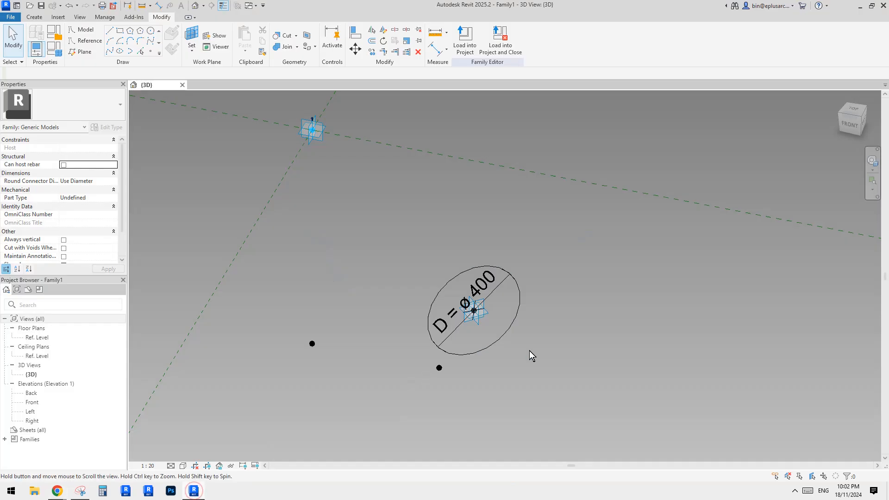
left_click(522, 297)
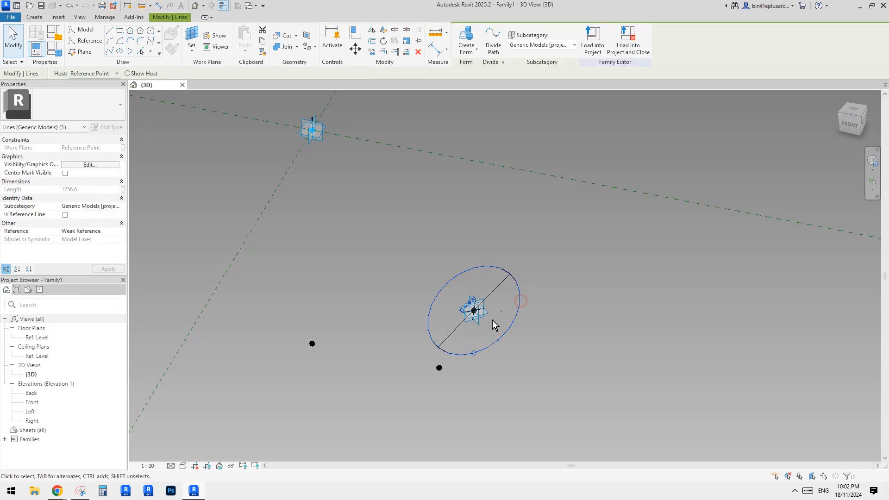
left_click(541, 345)
middle_click_drag(541, 345, 488, 281, "shift")
left_click(535, 338)
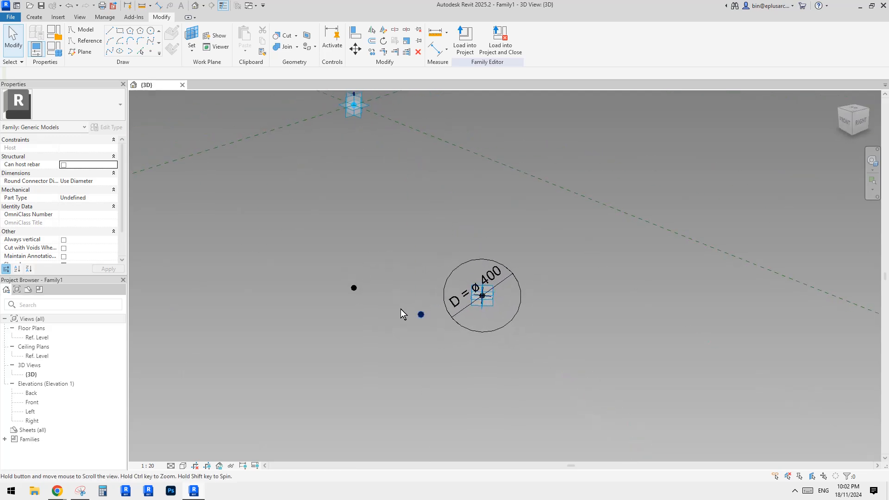
Step: Test the circle family by setting parameter D to 200 and FB to 300
middle_click_drag(400, 309, 485, 352)
left_click(51, 54)
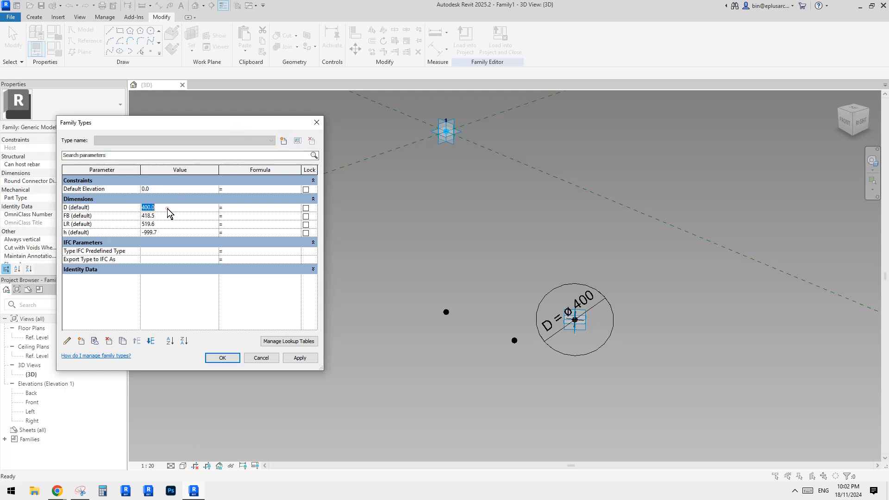
left_click(300, 358)
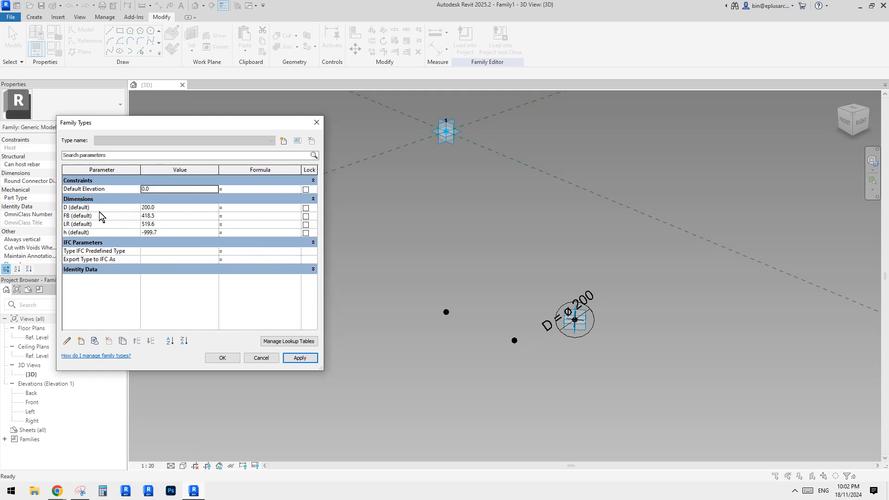
left_click(170, 222)
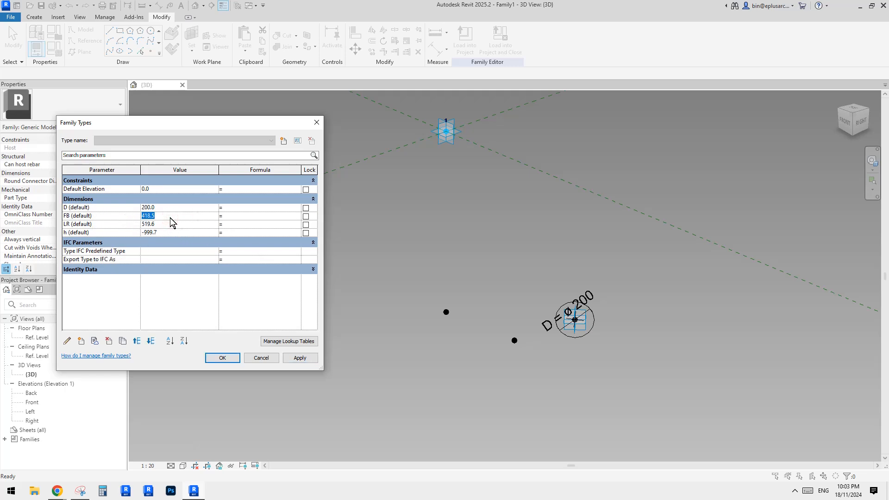
left_click(310, 357)
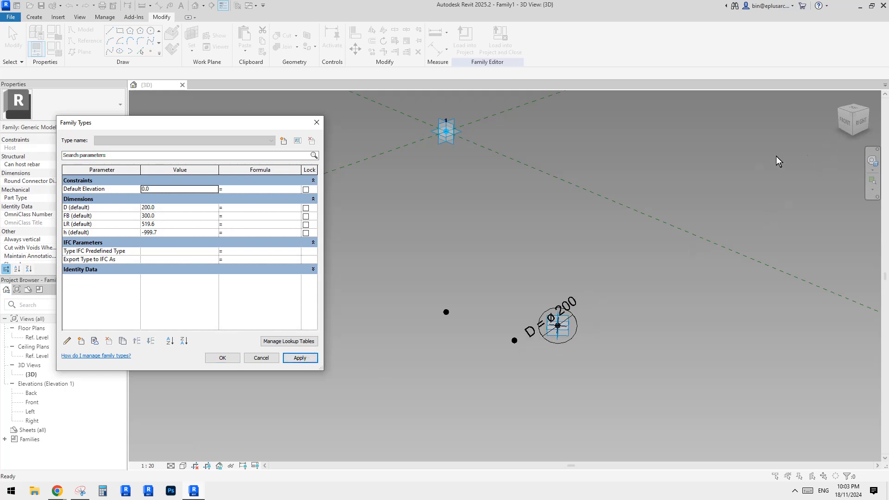
Step: Set the family parameters LR to -300 and h to -500, and accept the changes
left_click(171, 226)
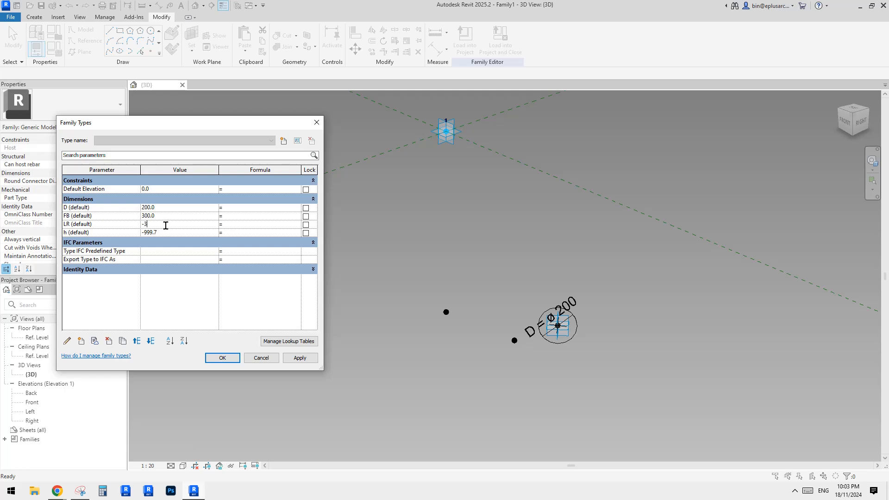
left_click(308, 360)
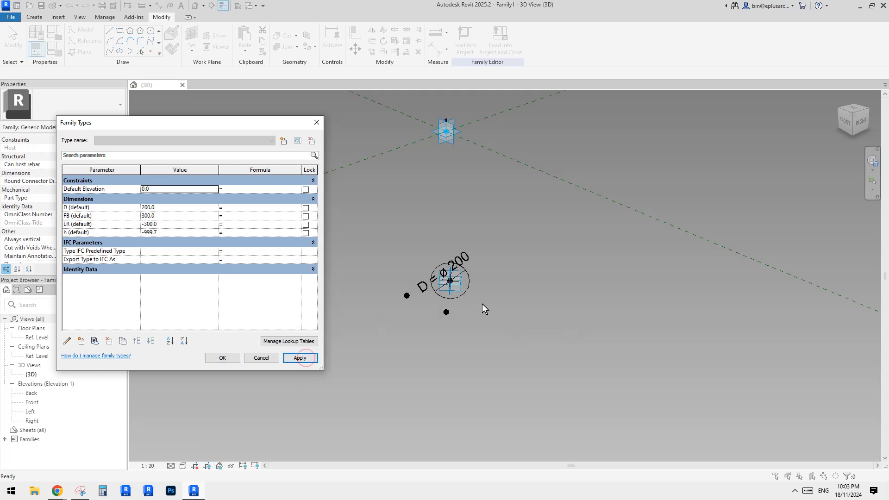
left_click(160, 233)
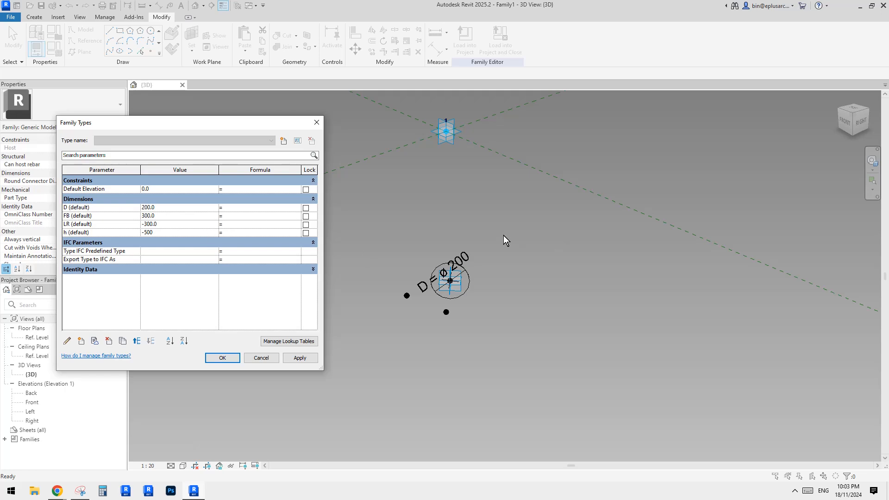
left_click(300, 358)
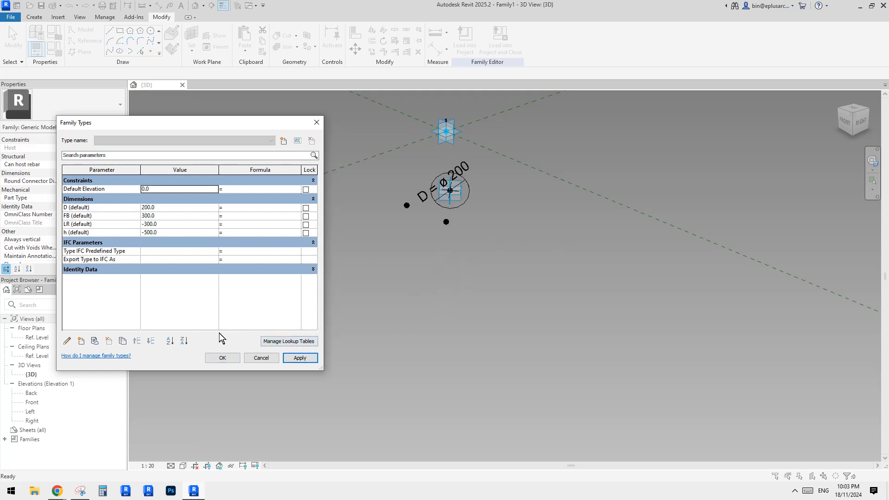
left_click(223, 358)
Step: Associate the rotation angle of the circle's centre reference point with a new instance family parameter named A
middle_click_drag(370, 282, 236, 238, "shift")
scroll(365, 241, "up", 2)
scroll(368, 247, "down", 2)
left_click(370, 243)
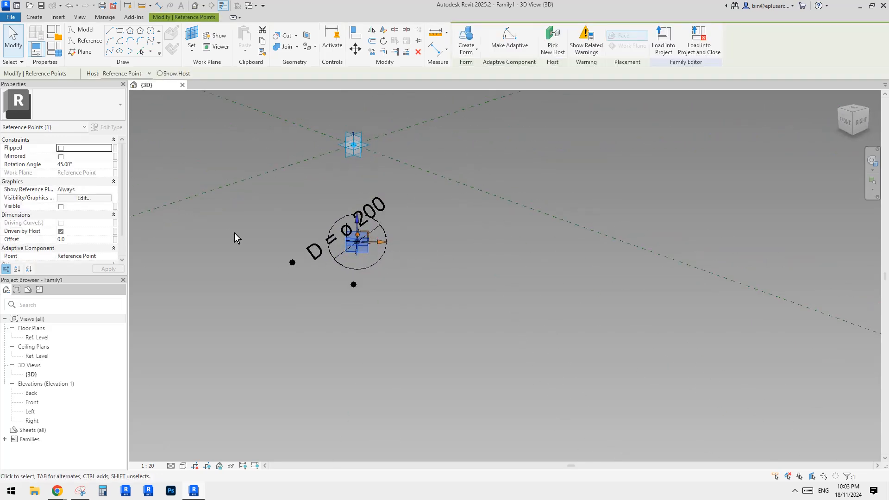
left_click(115, 165)
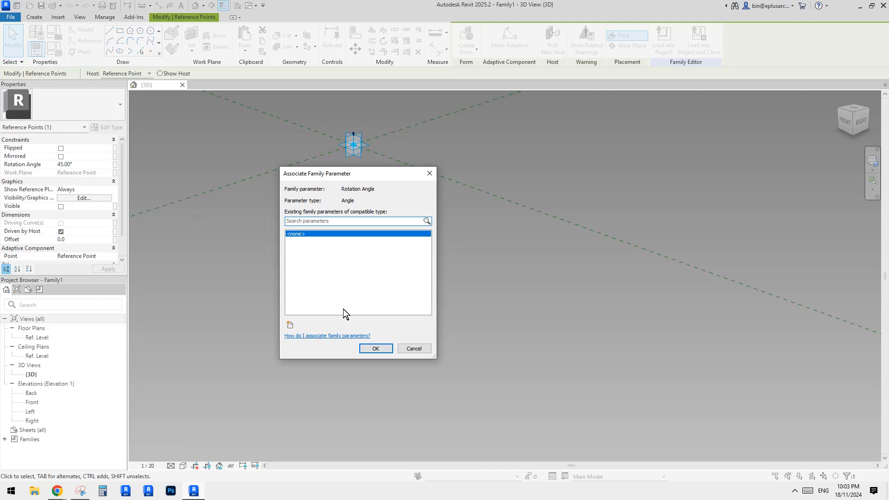
left_click(295, 327)
type("A")
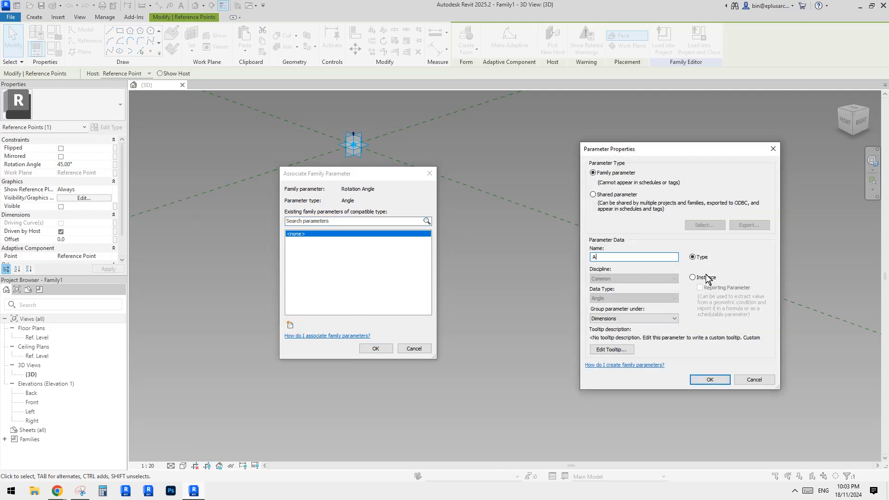
left_click(708, 380)
left_click(382, 348)
left_click(456, 370)
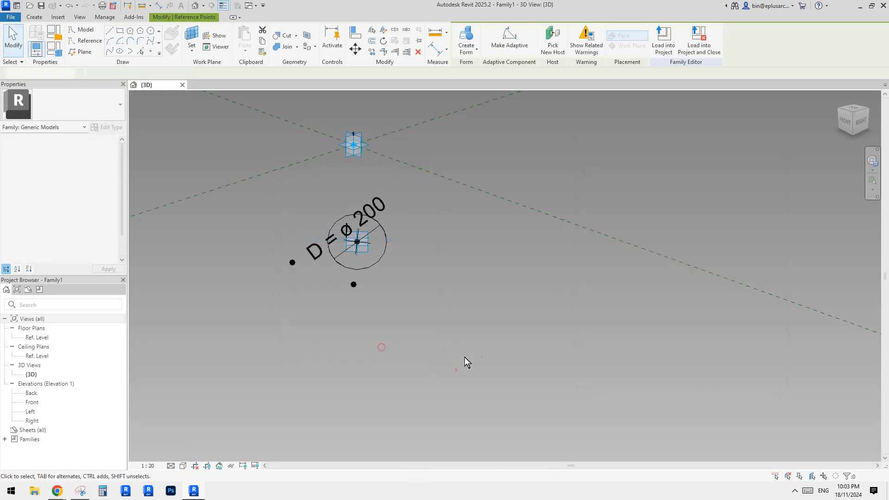
Step: Rename the family parameter h to H
scroll(454, 309, "down", 1)
middle_click_drag(454, 306, 526, 317)
left_click(59, 51)
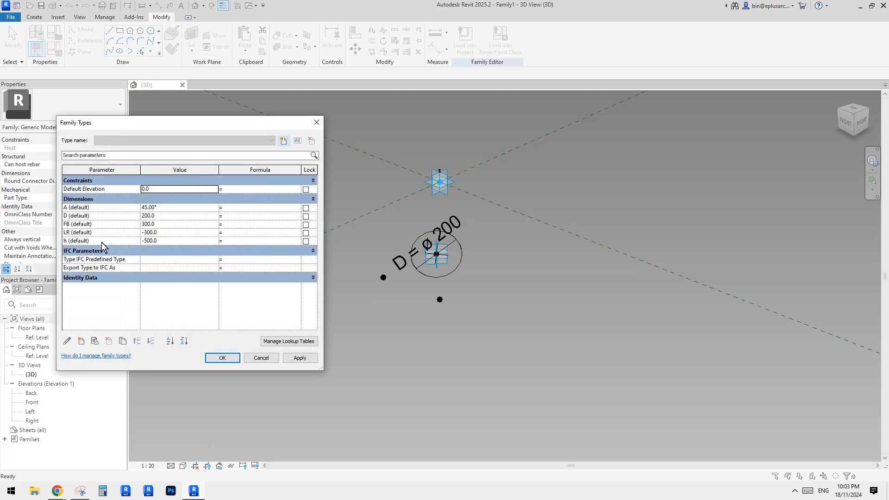
double_click(77, 240)
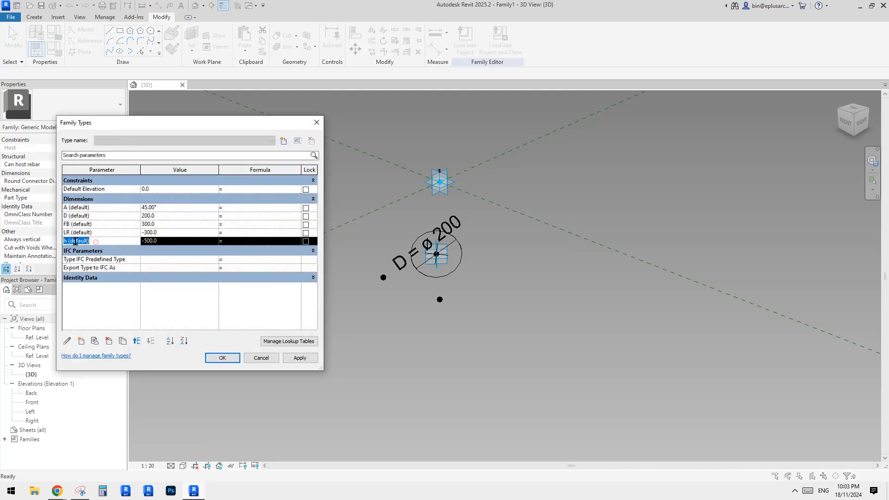
left_click(68, 342)
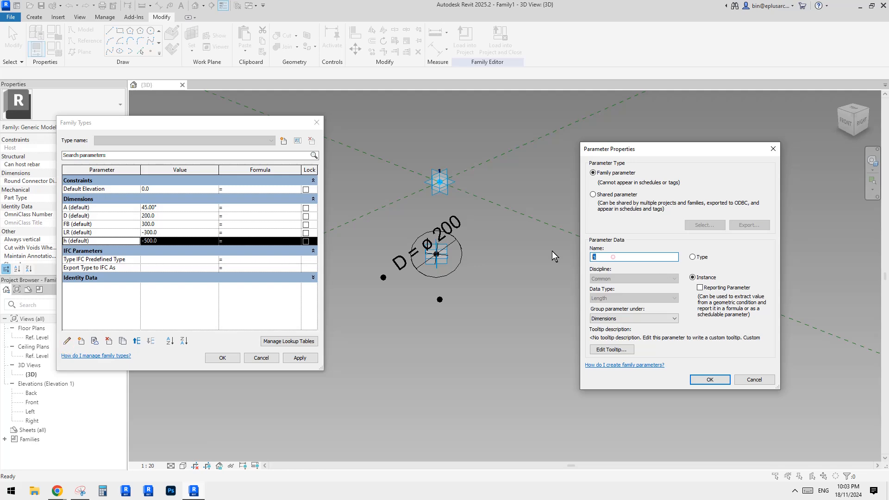
type("H")
left_click(707, 380)
left_click(222, 358)
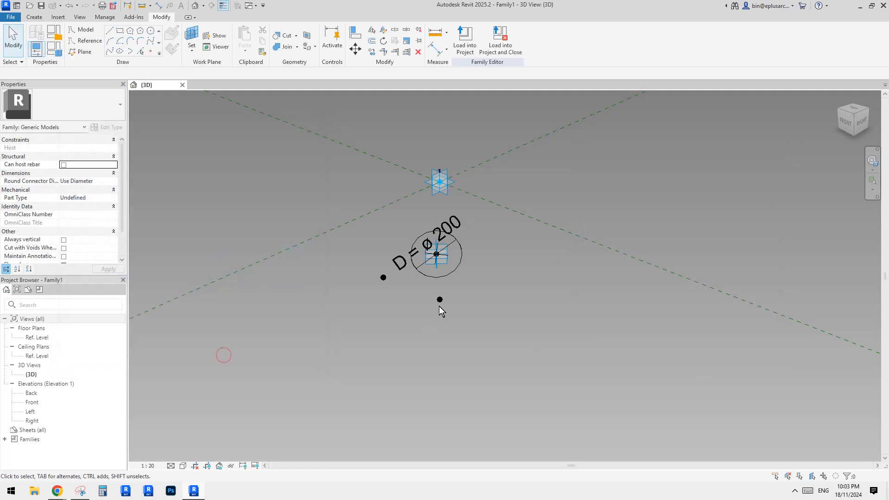
Step: Place a new reference point on the adaptive placement point, using its plane as the work plane
middle_click_drag(439, 306, 403, 222, "shift")
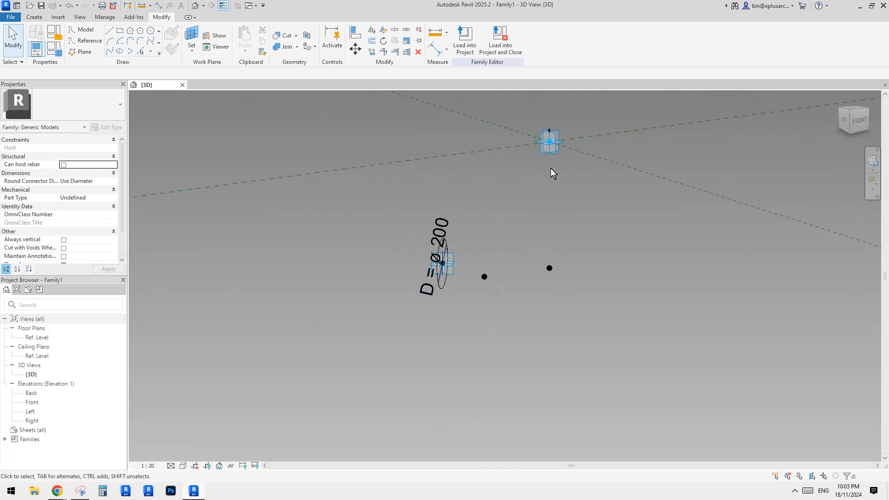
middle_click_drag(551, 168, 510, 208, "shift")
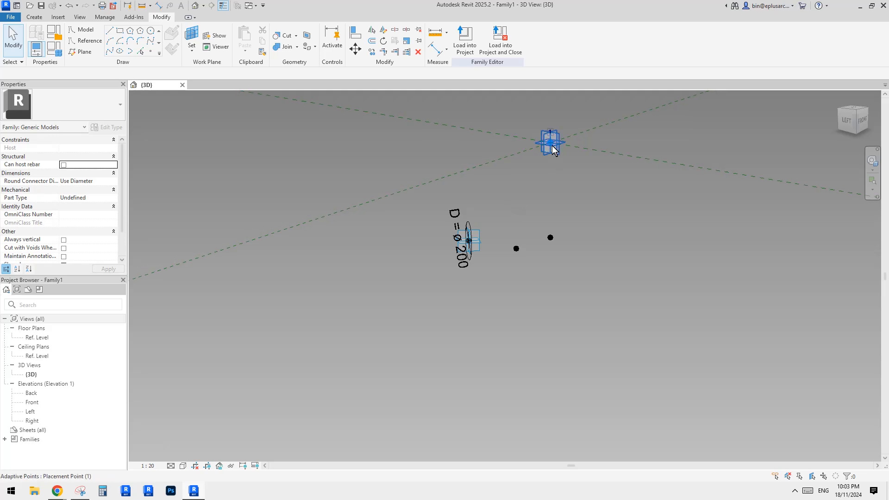
middle_click_drag(480, 249, 567, 152, "shift")
left_click(562, 146)
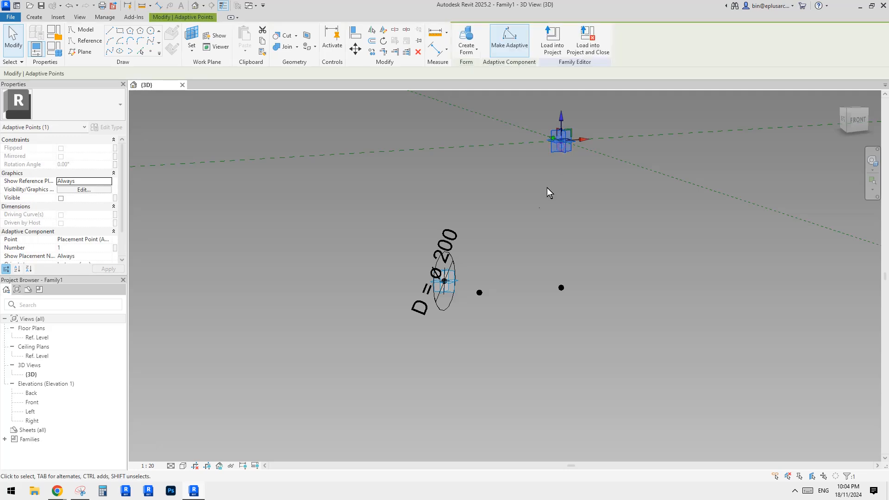
middle_click_drag(513, 237, 558, 231, "shift")
middle_click_drag(488, 242, 510, 199, "shift")
middle_click_drag(479, 225, 321, 137, "shift")
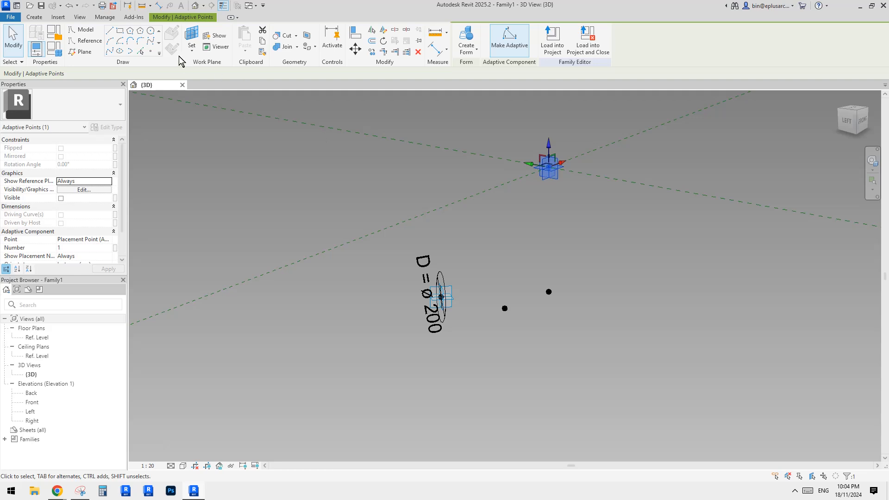
left_click(150, 51)
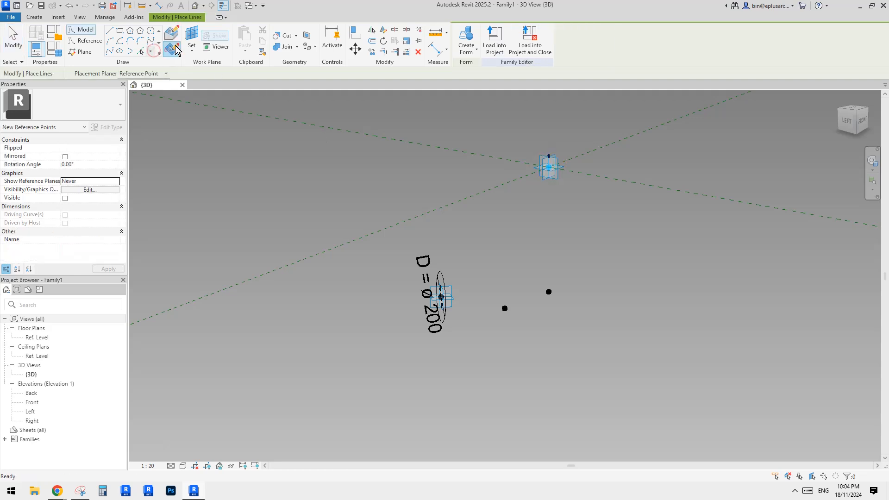
left_click(565, 167)
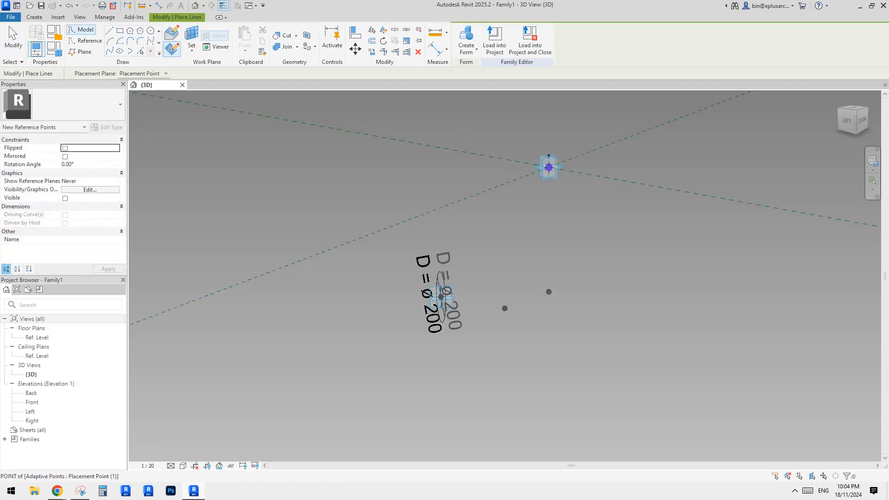
key("Escape")
key("Escape")
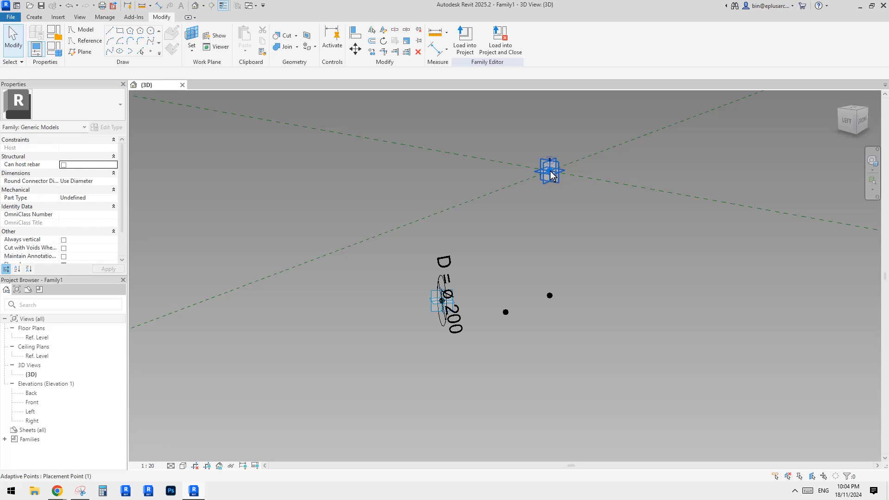
Step: Reset the new reference point's offset so it coincides with the adaptive placement point, and select both points together
left_click(549, 172)
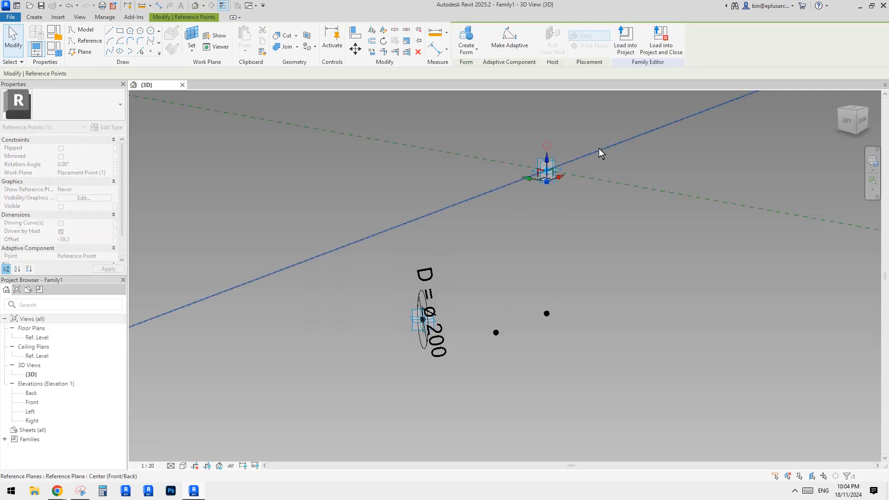
left_click(91, 240)
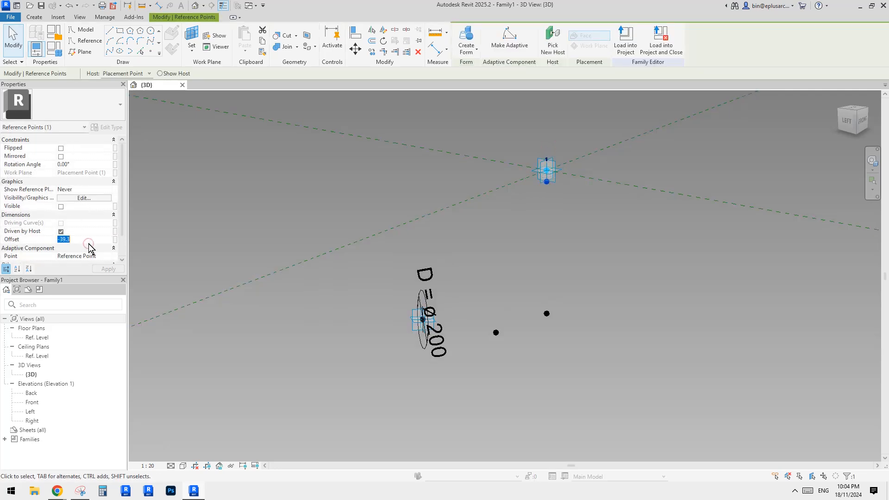
left_click(539, 224)
left_click_drag(466, 118, 603, 211)
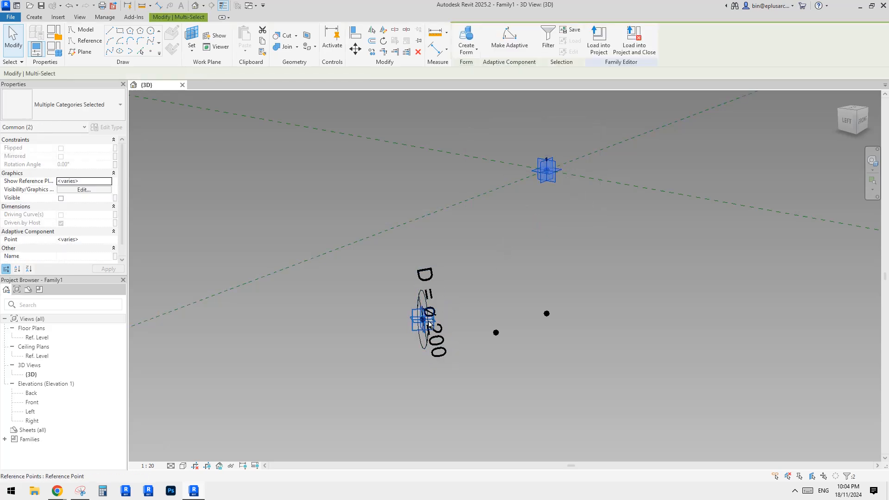
Step: Place a reference point hosted on the top of the model-line circle
middle_click_drag(428, 303, 519, 282, "shift")
left_click(510, 280)
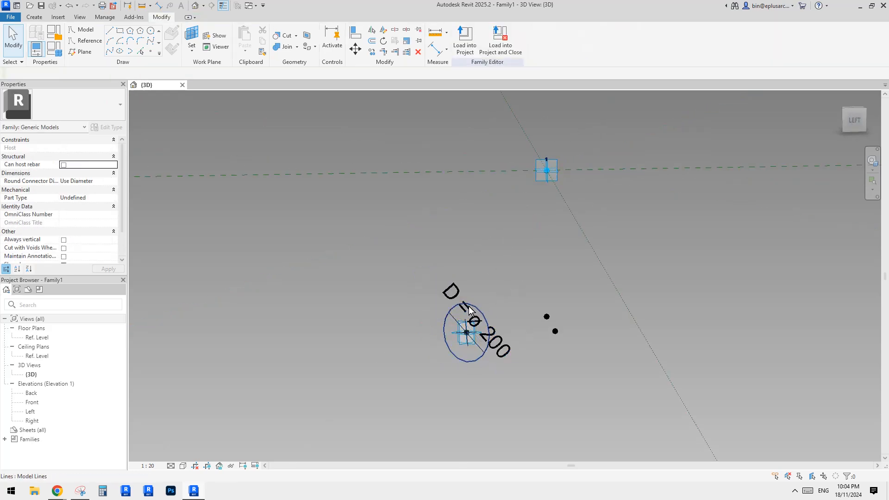
middle_click_drag(474, 309, 417, 327, "shift")
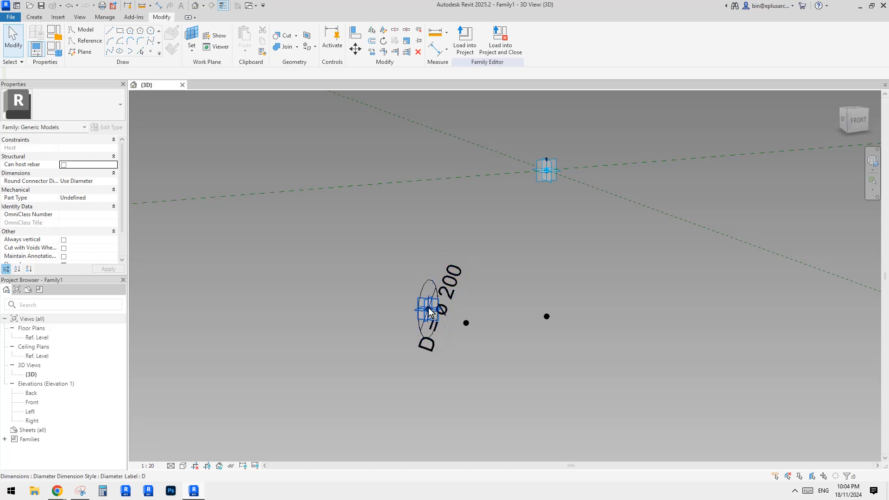
scroll(427, 310, "up", 2)
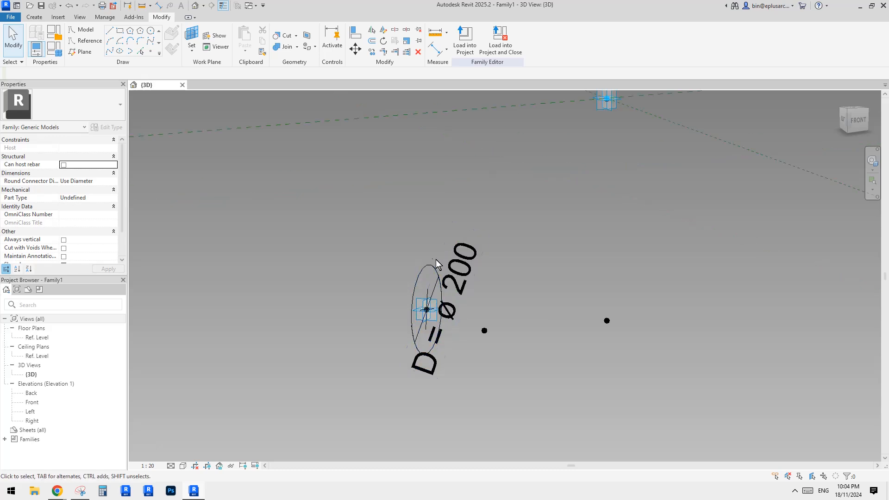
left_click(429, 265)
middle_click_drag(436, 299, 433, 279)
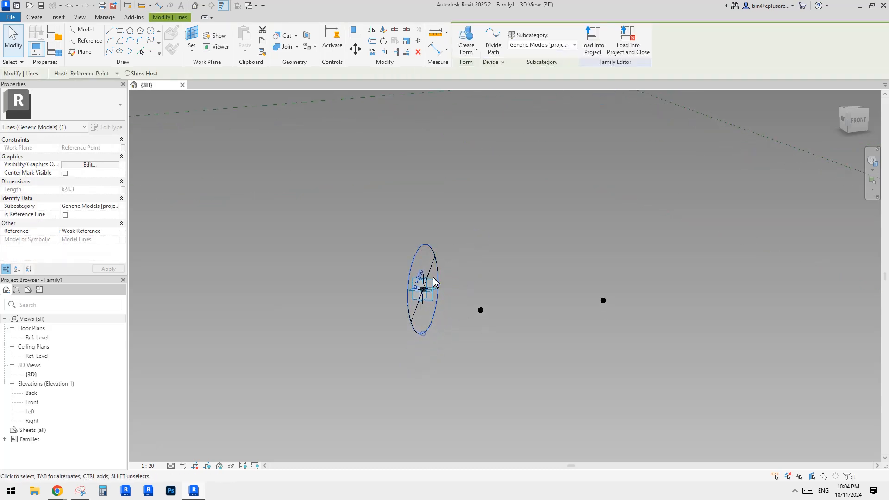
key("Escape")
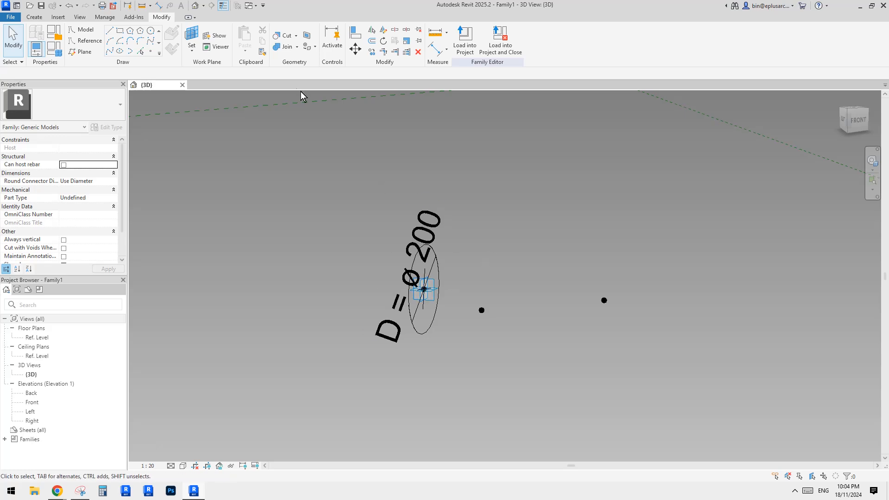
left_click(151, 52)
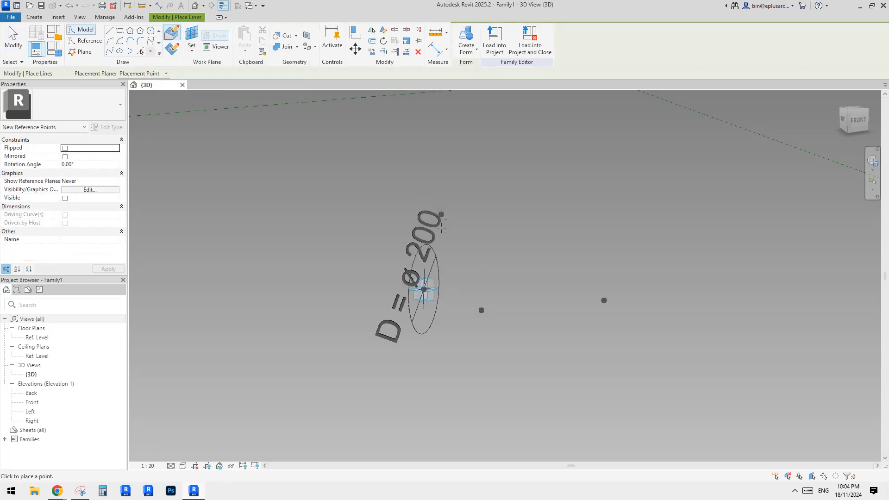
middle_click_drag(441, 226, 391, 260, "shift")
key("Escape")
key("Escape")
Step: Connect the point on top of the circle to the adaptive placement point with a spline through points
left_click(419, 257)
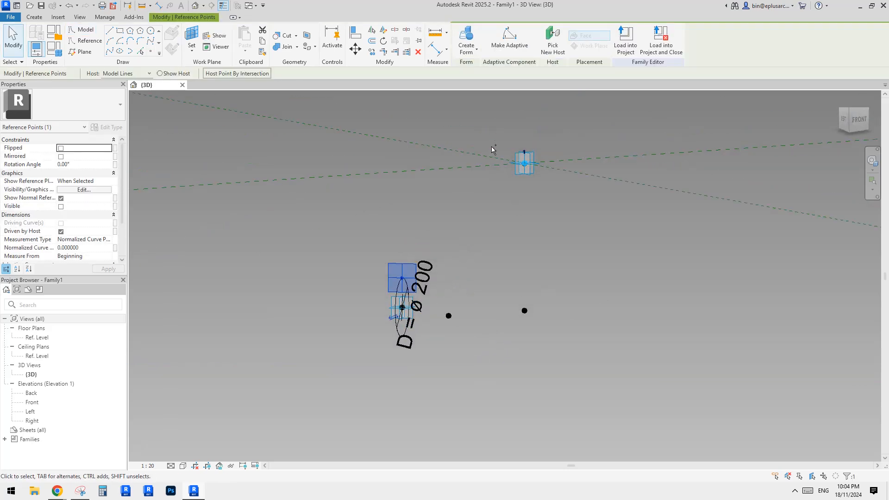
left_click_drag(486, 133, 561, 199)
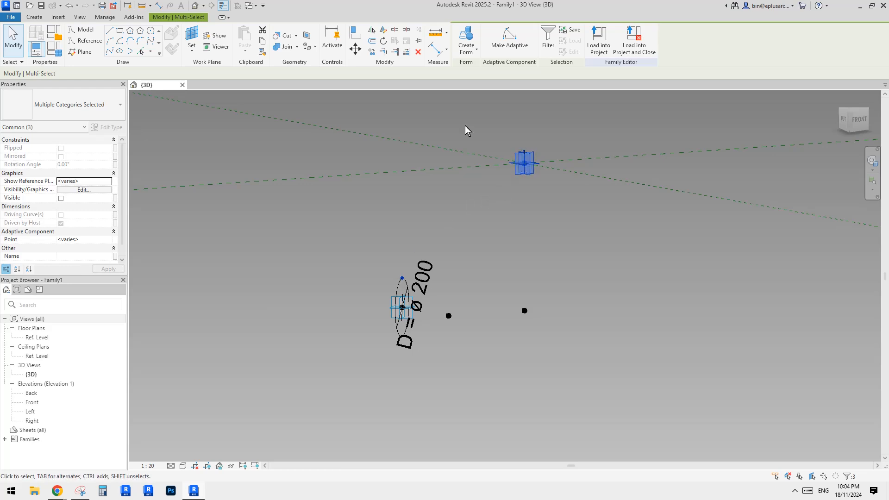
left_click(548, 40)
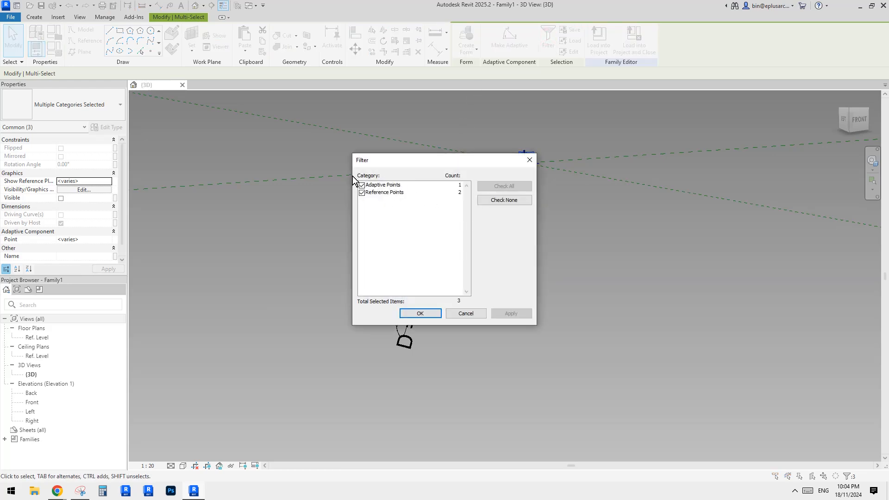
left_click(421, 313)
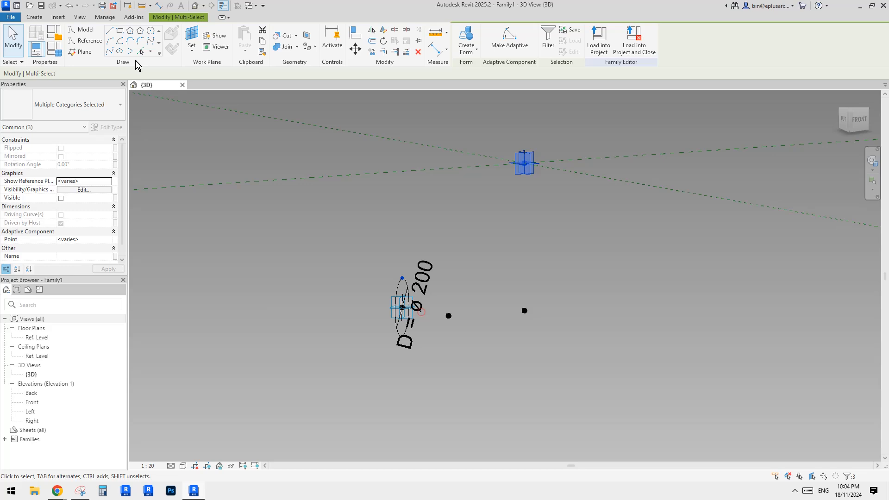
left_click(110, 51)
left_click(602, 239)
mouse_move(585, 254)
middle_mouse_down("shift")
mouse_move(602, 239)
mouse_move(579, 241)
middle_mouse_up("shift")
scroll(570, 219, "down", 1)
middle_click_drag(472, 265, 531, 269, "shift")
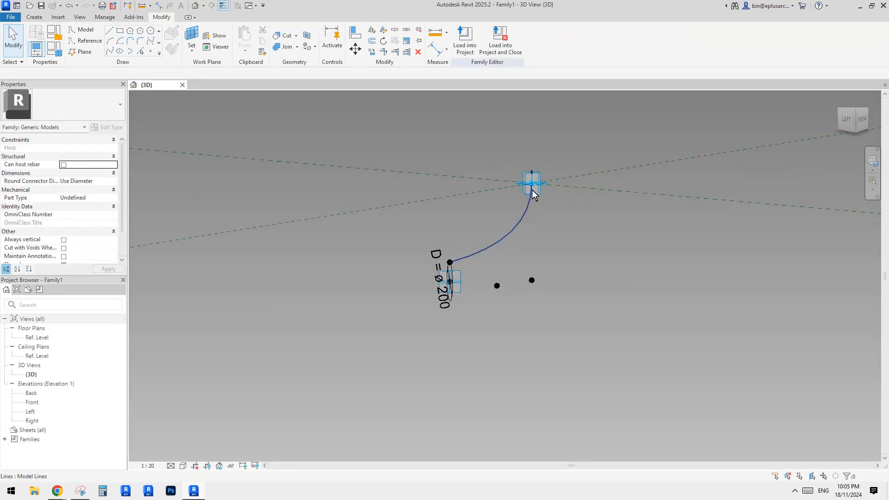
middle_click_drag(533, 193, 535, 199, "shift")
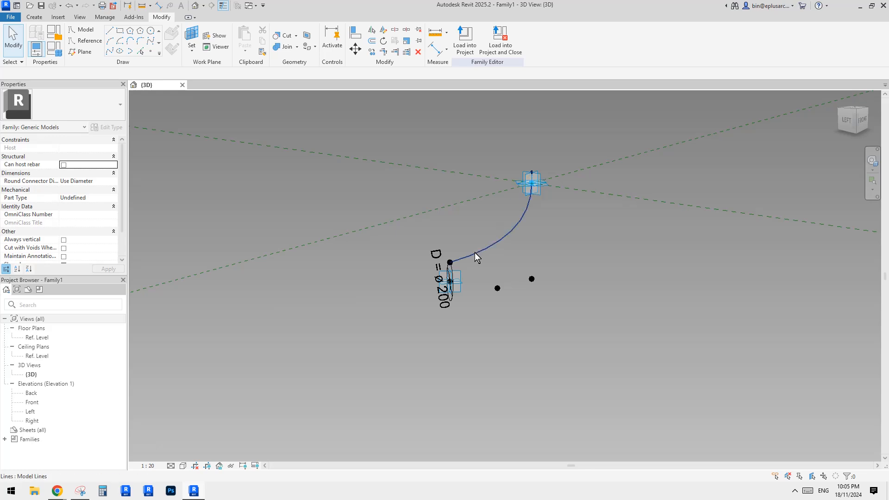
middle_click_drag(441, 139, 343, 226, "shift")
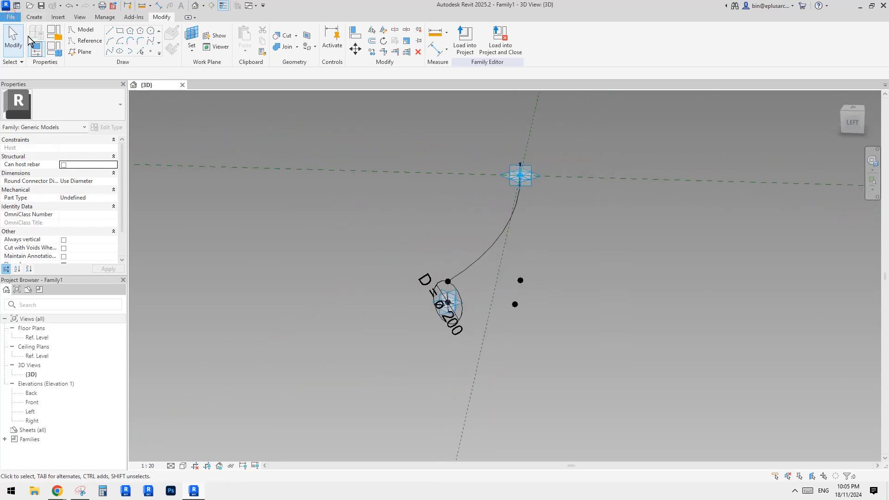
Step: Create a new conceptual mass family from the Metric Mass.rft template
key("alt+f")
mouse_move(54, 50)
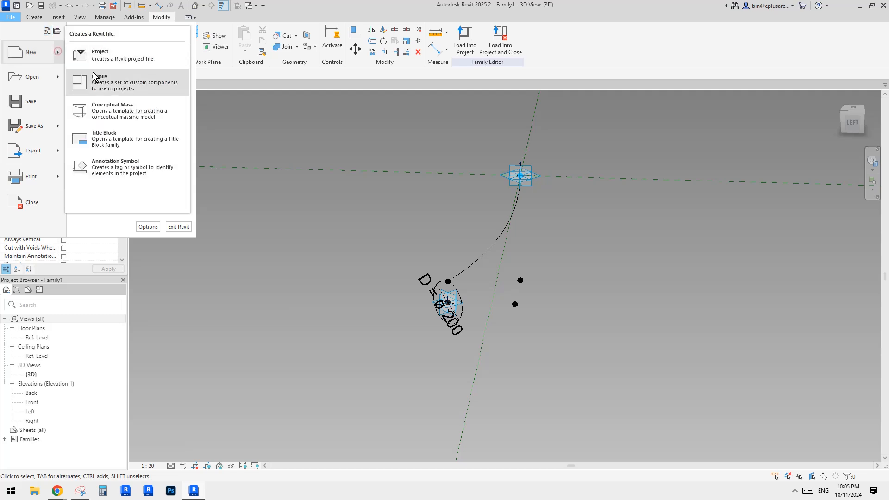
left_click(132, 105)
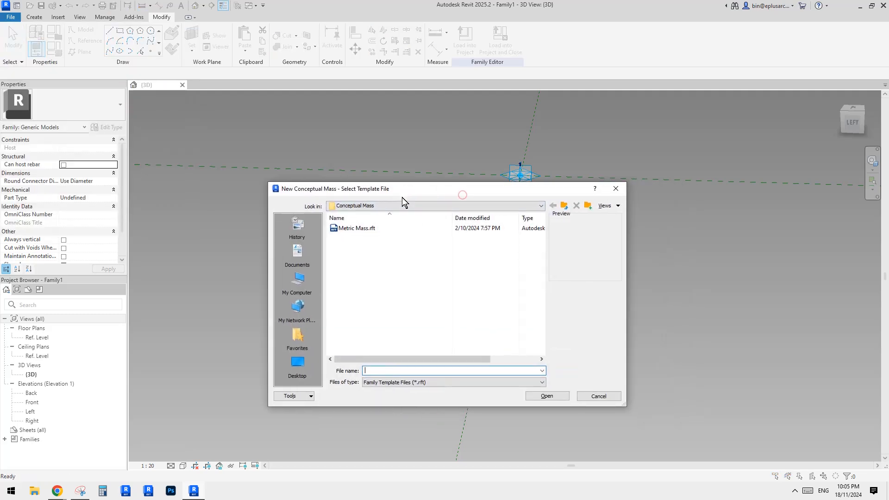
left_click(364, 229)
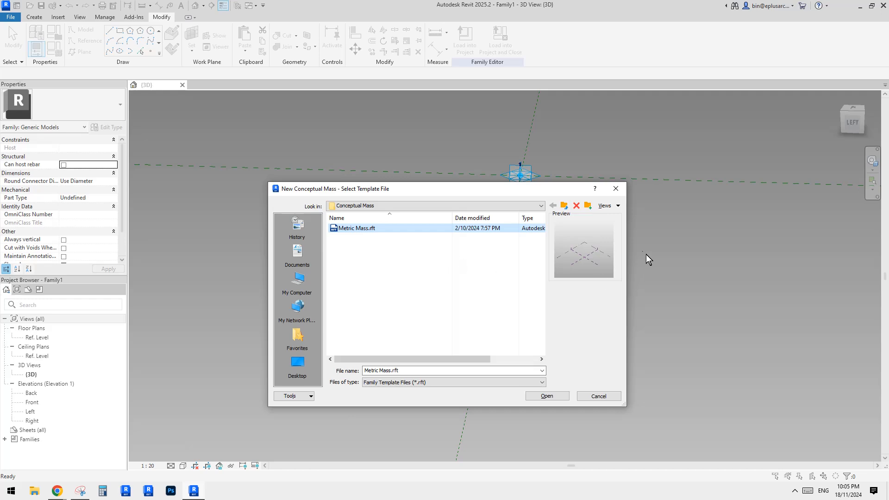
double_click(357, 227)
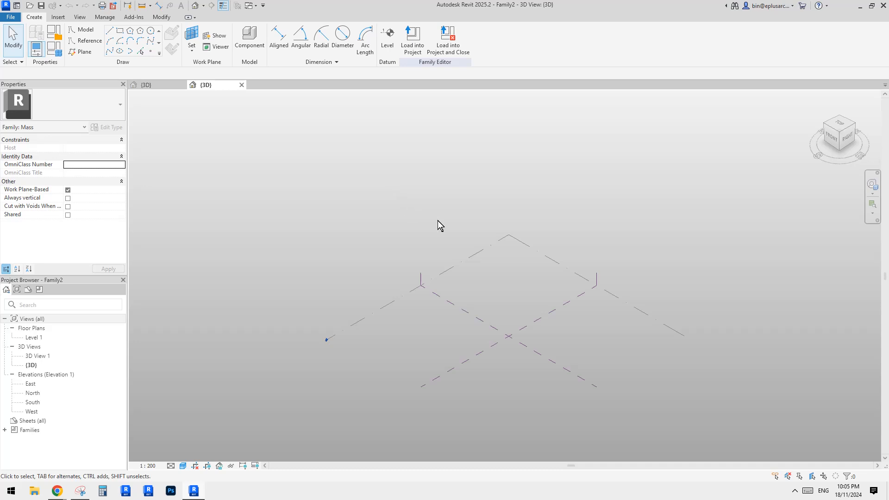
Step: Draw a slightly curved reference line on Level 1 as a spline through three points, in front of the Center (Front/Back) plane
scroll(500, 268, "down", 1)
middle_click_drag(500, 269, 556, 319)
scroll(499, 259, "down", 1)
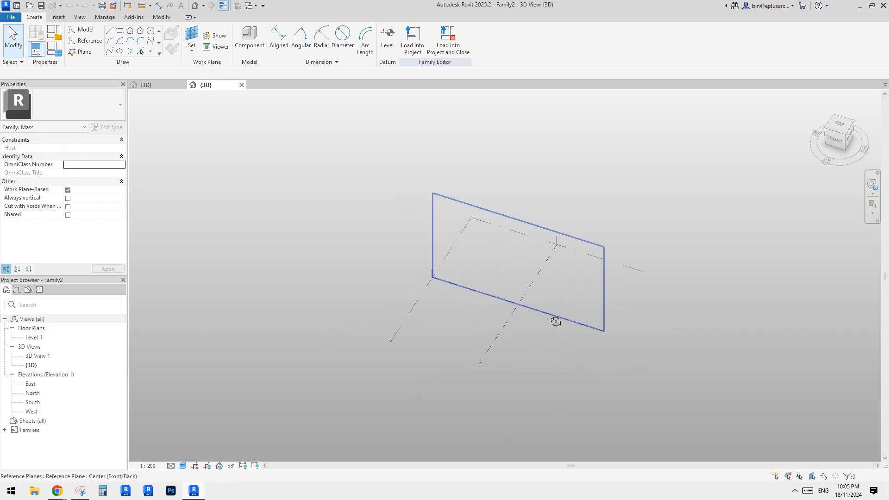
scroll(521, 292, "up", 3)
mouse_move(517, 293)
middle_mouse_down("shift")
mouse_move(464, 280)
mouse_move(451, 293)
mouse_move(429, 280)
middle_mouse_up("shift")
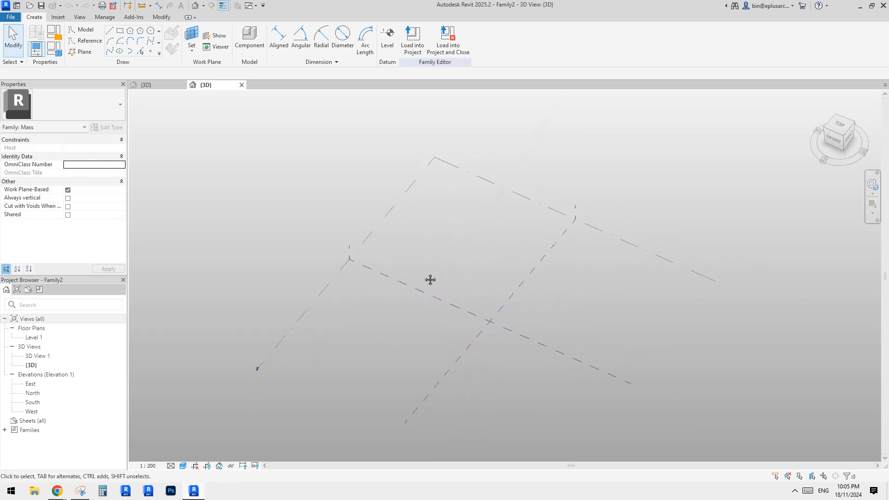
left_click(88, 41)
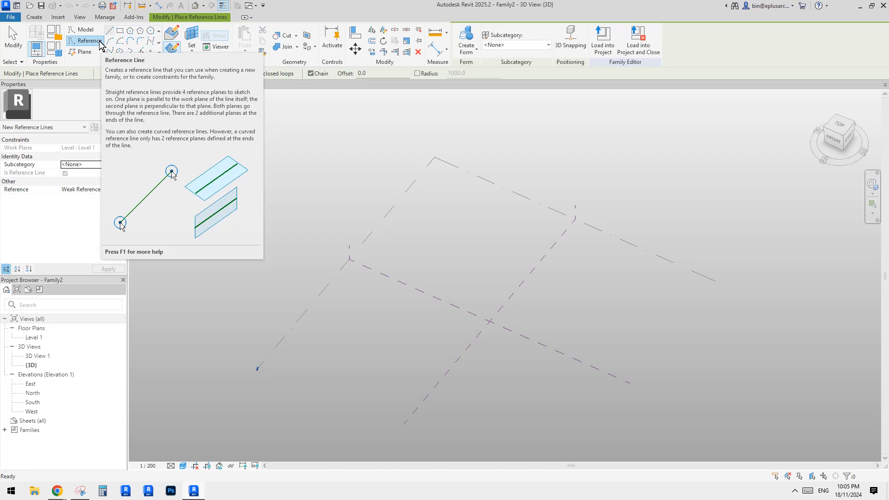
scroll(435, 264, "down", 1)
middle_click_drag(435, 265, 435, 282, "shift")
middle_click_drag(388, 299, 384, 304)
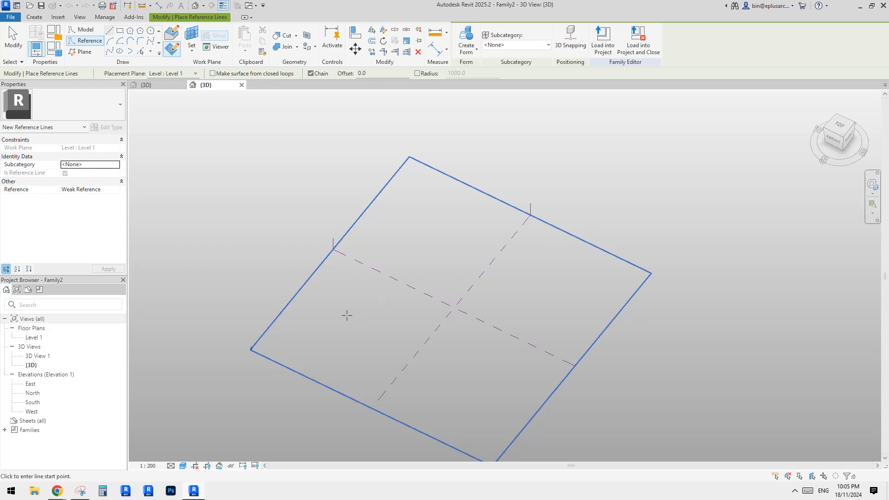
left_click(343, 316)
left_click(78, 43)
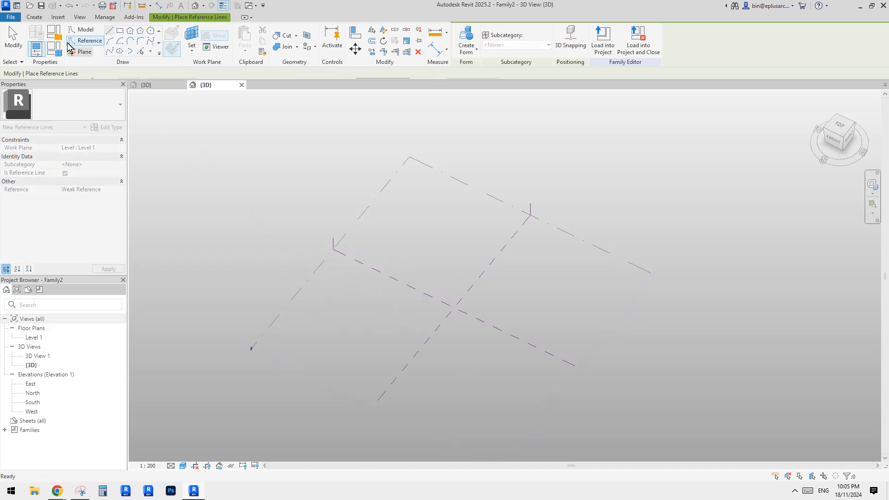
left_click(110, 51)
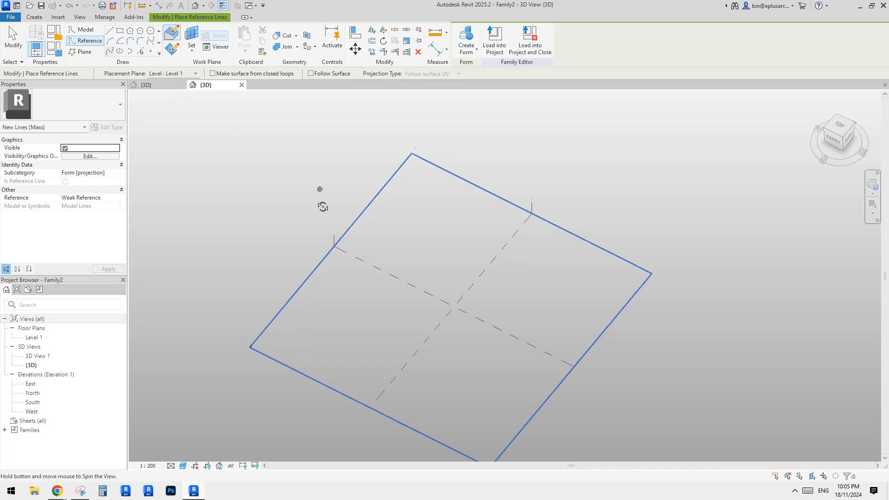
left_click(336, 310)
left_click(454, 365)
key("Escape")
key("Escape")
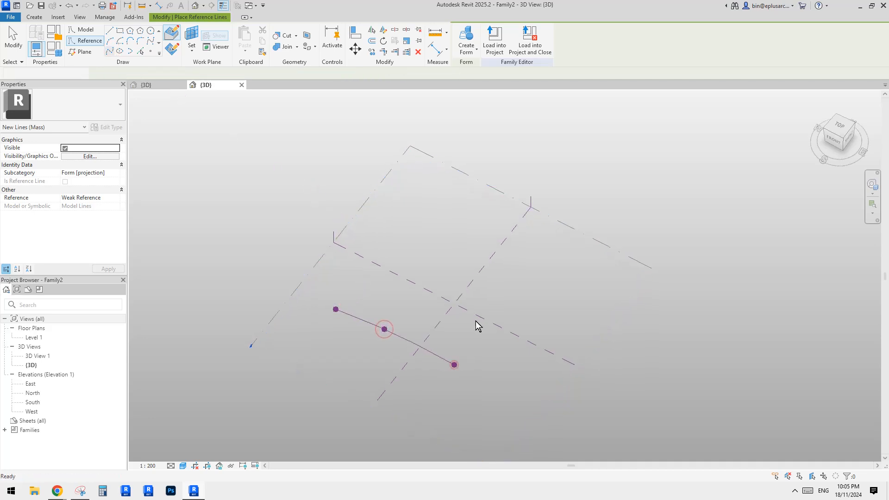
Step: Copy the reference spline twice in plan towards the back, placing the second copy about 18000 mm beyond the first
left_click(411, 340)
left_click(840, 132)
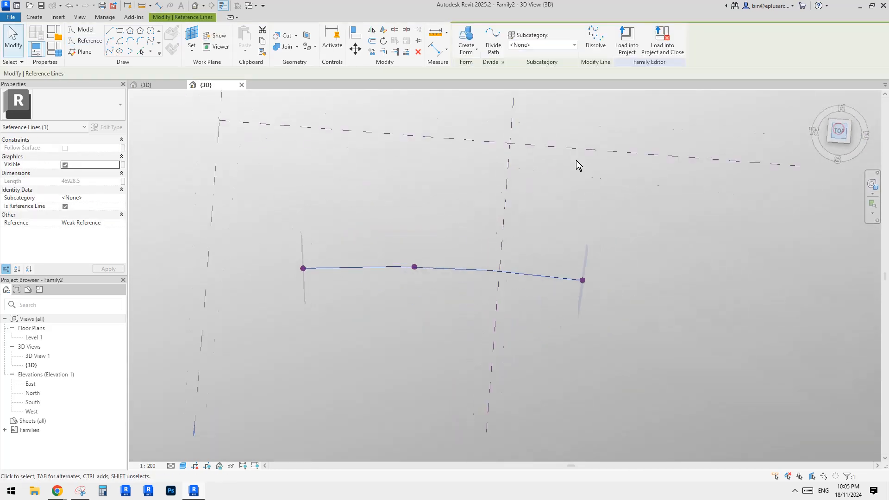
key("c")
key("o")
scroll(495, 296, "down", 2)
left_click(496, 274)
left_click(498, 223)
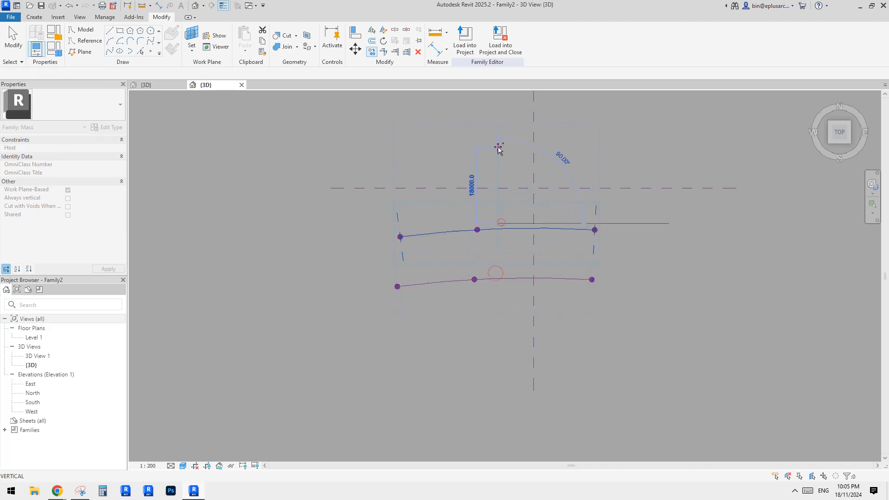
left_click(499, 144)
key("Escape")
Step: Select all three reference splines and create a lofted surface form from them
middle_click_drag(517, 219, 580, 228, "shift")
left_click(465, 224, "ctrl")
left_click(423, 246, "ctrl")
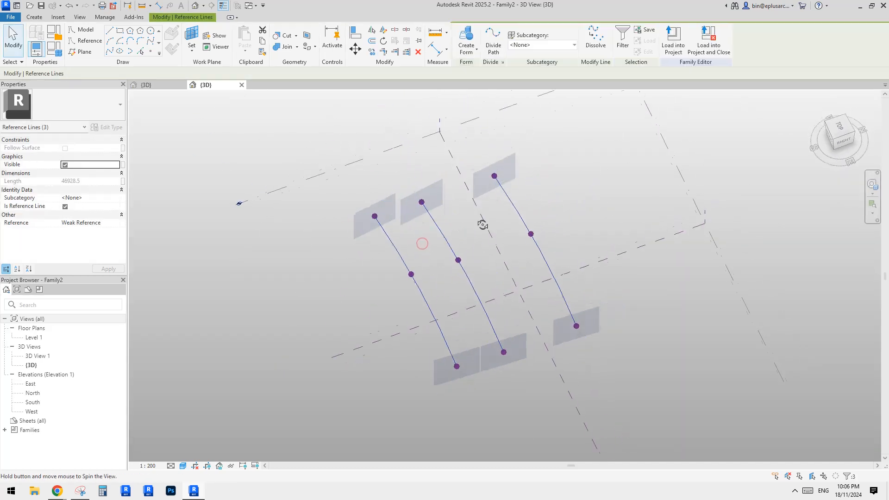
left_click(466, 41)
middle_click_drag(533, 145, 533, 201, "shift")
left_click(469, 247)
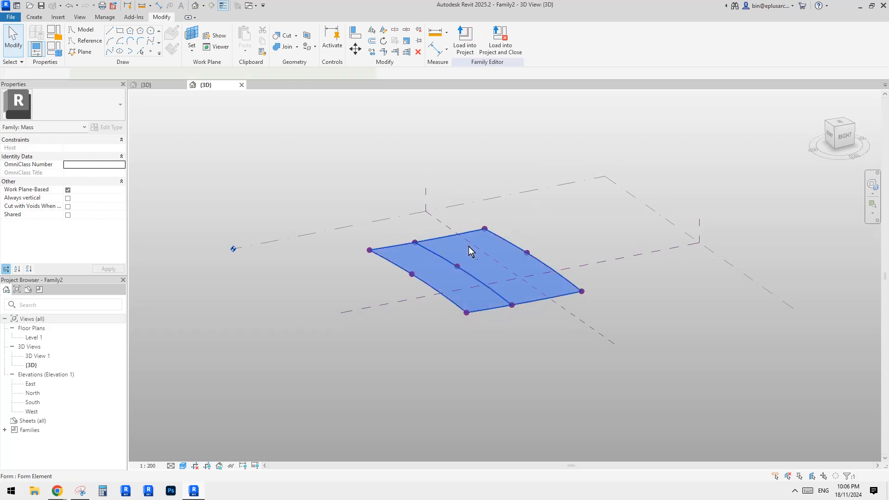
scroll(470, 250, "up", 2)
key("Escape")
left_click(451, 270)
scroll(451, 268, "up", 3)
key("Escape")
middle_click_drag(451, 270, 536, 221, "shift")
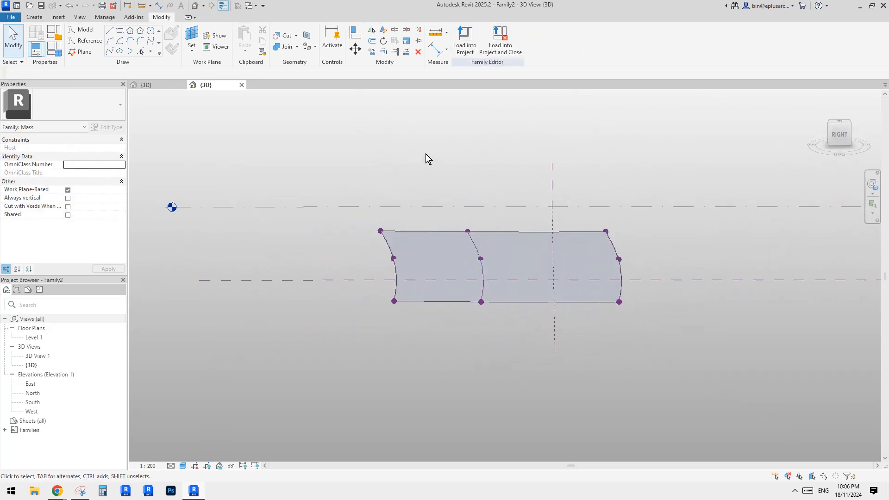
Step: In the right-side view, raise the middle spline and the back spline of the surface above Level 1
left_click_drag(433, 169, 515, 327)
left_click(842, 134)
middle_click_drag(595, 174, 573, 176)
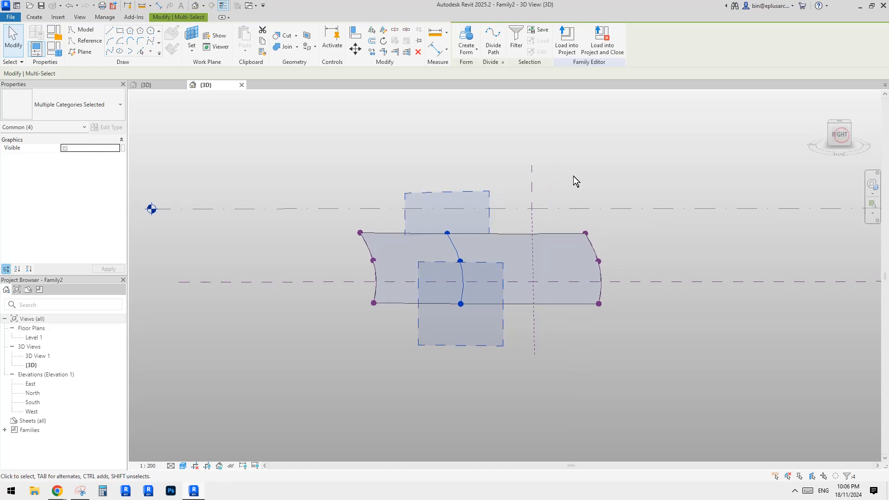
left_click(840, 136)
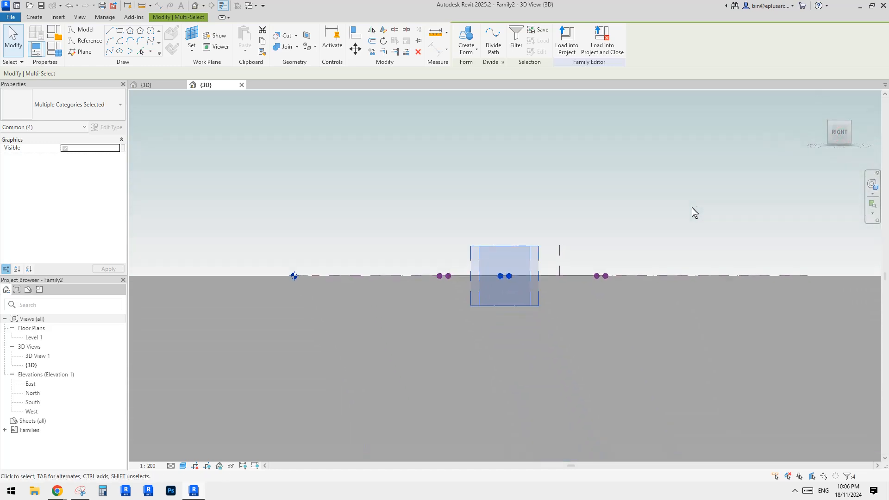
key("Up")
left_click_drag(585, 222, 638, 302)
key("Up")
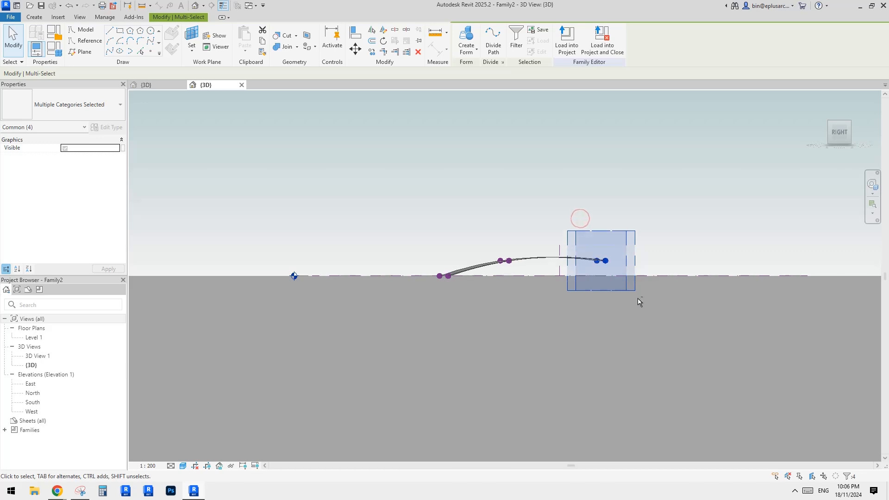
Step: Raise the front spline of the surface slightly above Level 1 and nudge the middle spline down
left_click_drag(439, 250, 473, 301)
scroll(477, 279, "up", 3)
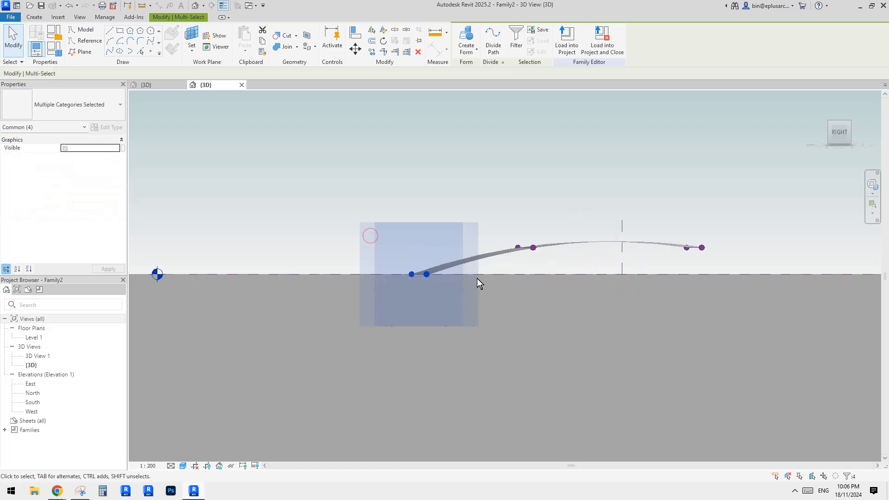
key("Up")
left_click_drag(498, 234, 564, 260)
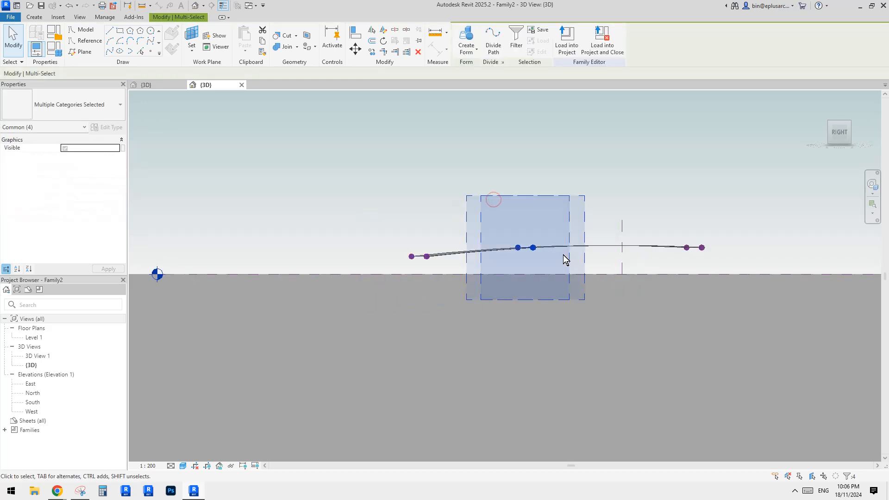
key("Down")
middle_click_drag(565, 258, 652, 302, "shift")
scroll(573, 196, "up", 3)
key("Escape")
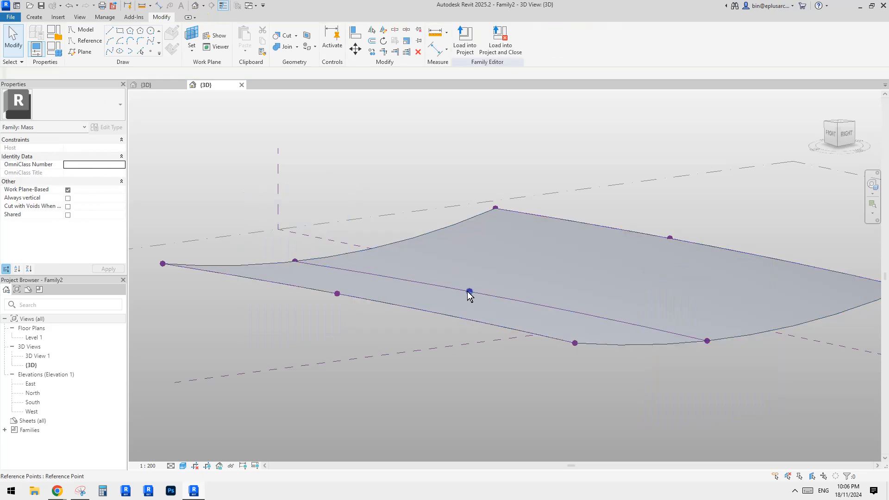
Step: Raise the middle spline's central point to an offset of about 4350 mm to bulge the surface upward
left_click(468, 292)
left_click_drag(470, 268, 470, 223)
middle_click_drag(531, 240, 693, 281, "shift")
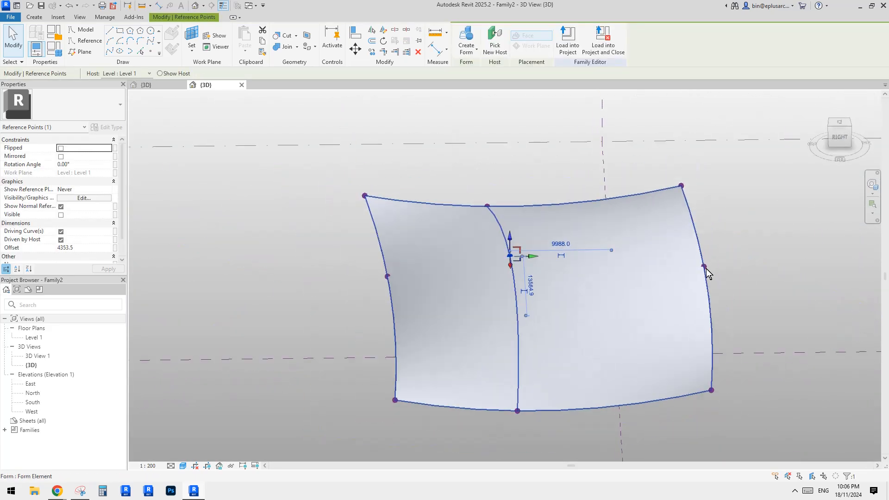
Step: Pull the central point of the back spline horizontally inward towards the middle spline
left_click(704, 266)
left_click(705, 268)
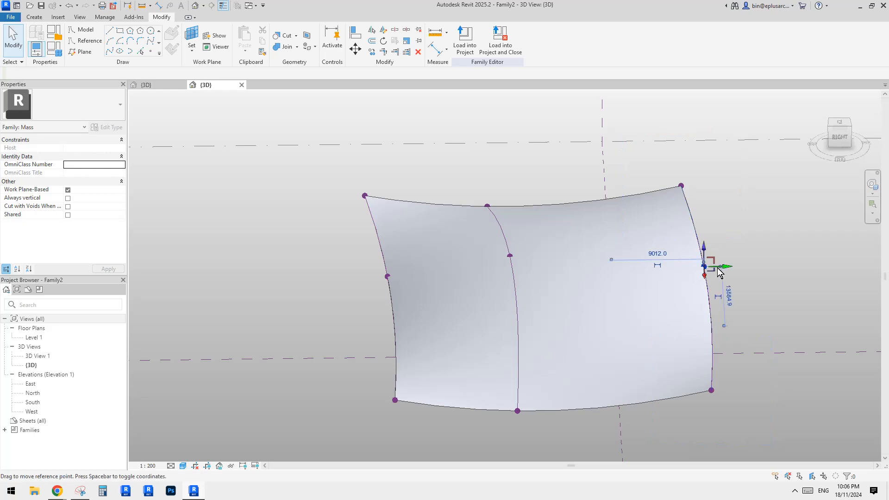
left_click_drag(719, 266, 599, 255)
middle_click_drag(599, 254, 522, 295, "shift")
key("Escape")
Step: Divide the curved surface form into a UV grid
left_click(570, 278)
left_click(513, 46)
middle_click_drag(476, 258, 527, 289, "shift")
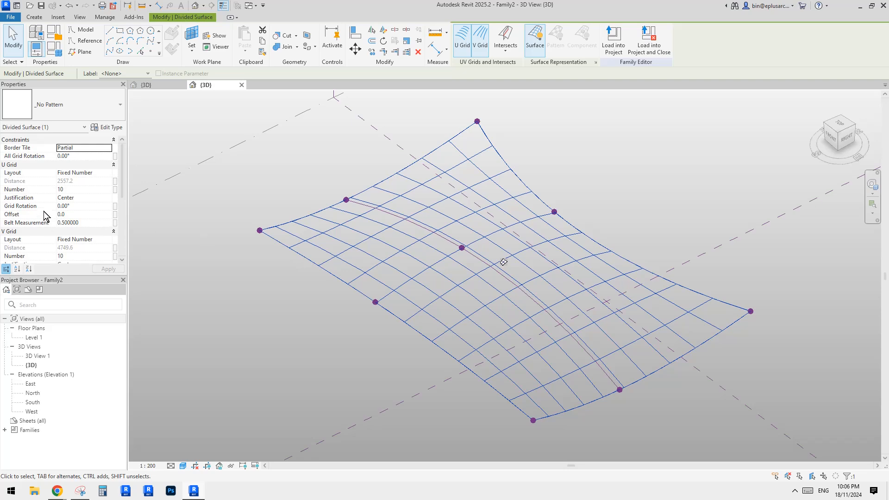
Step: Turn on the display of nodes in the surface representation of the divided surface
scroll(504, 263, "up", 3)
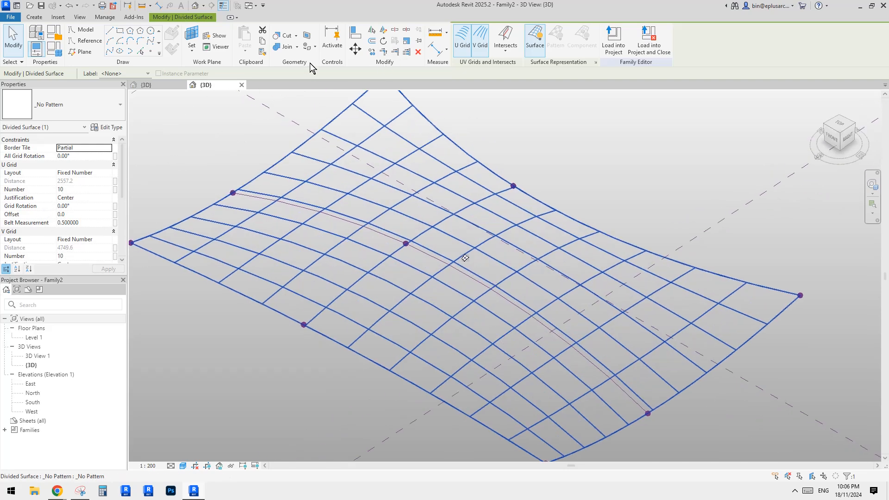
middle_click_drag(395, 133, 394, 246, "shift")
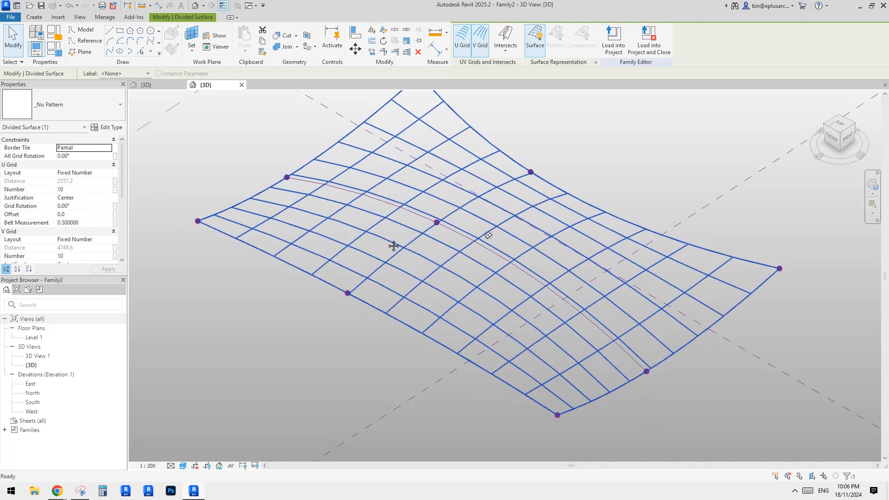
middle_click_drag(484, 107, 487, 111)
left_click(596, 62)
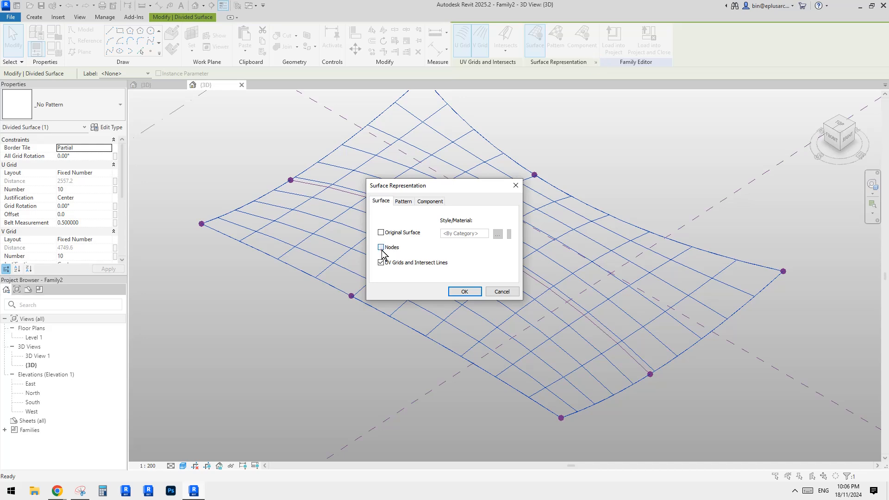
left_click(465, 292)
left_click(607, 185)
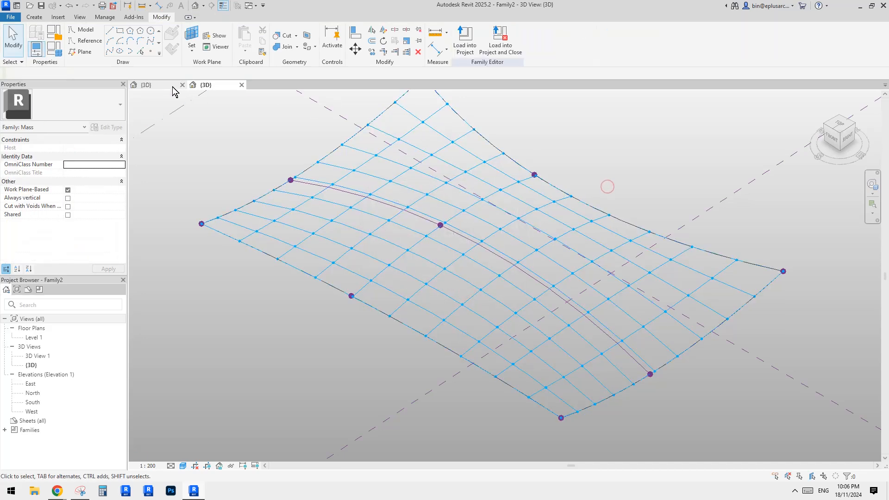
Step: Load the hanging circle family into the mass family and place one instance on a node near the surface's middle
left_click(169, 85)
left_click(465, 46)
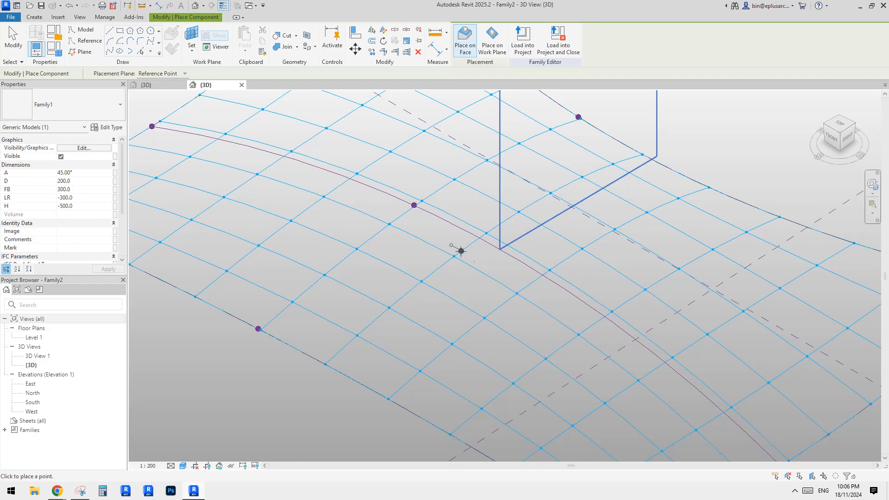
key("Escape")
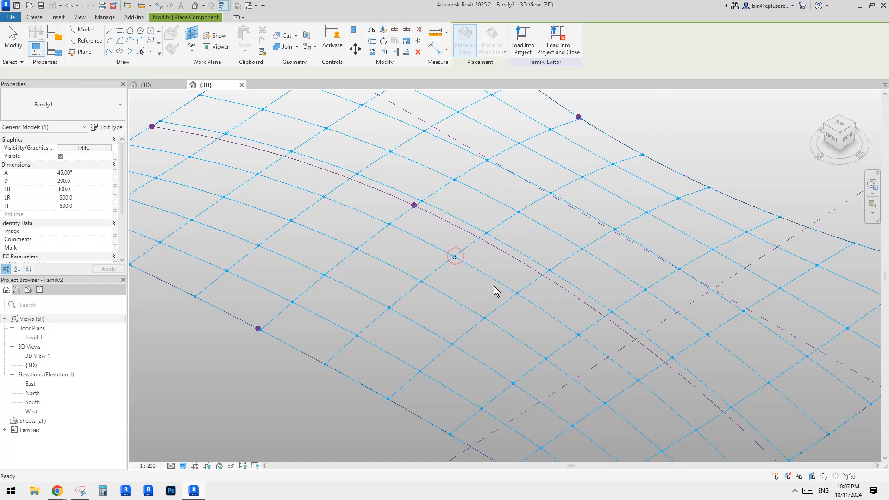
scroll(494, 288, "down", 1)
mouse_move(487, 266)
middle_mouse_down("shift")
mouse_move(516, 241)
mouse_move(593, 240)
mouse_move(506, 163)
mouse_move(582, 254)
mouse_move(369, 266)
mouse_move(280, 248)
mouse_move(361, 262)
mouse_move(427, 288)
mouse_move(379, 227)
mouse_move(399, 276)
mouse_move(492, 281)
middle_mouse_up("shift")
scroll(477, 241, "up", 5)
left_click(469, 242)
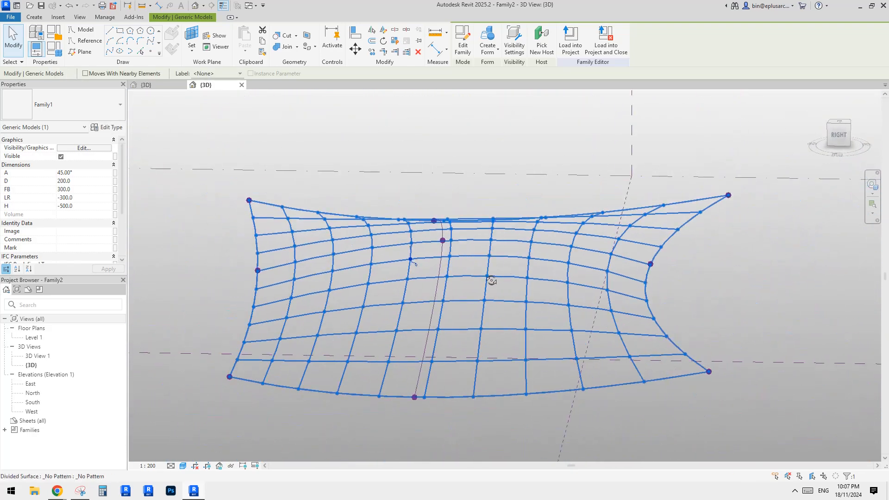
key("Escape")
Step: Raise the back spline's central point to an offset of about 12450 mm
left_click(651, 264)
middle_click_drag(651, 265, 654, 252, "shift")
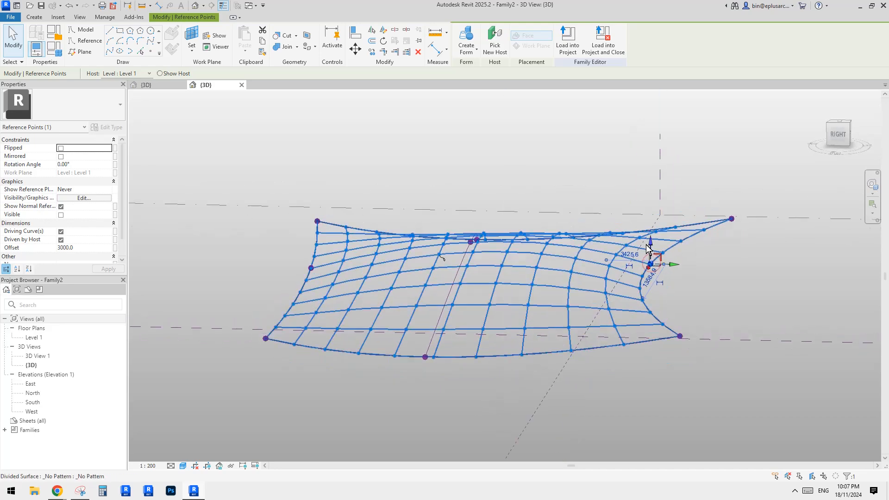
left_click_drag(651, 243, 651, 191)
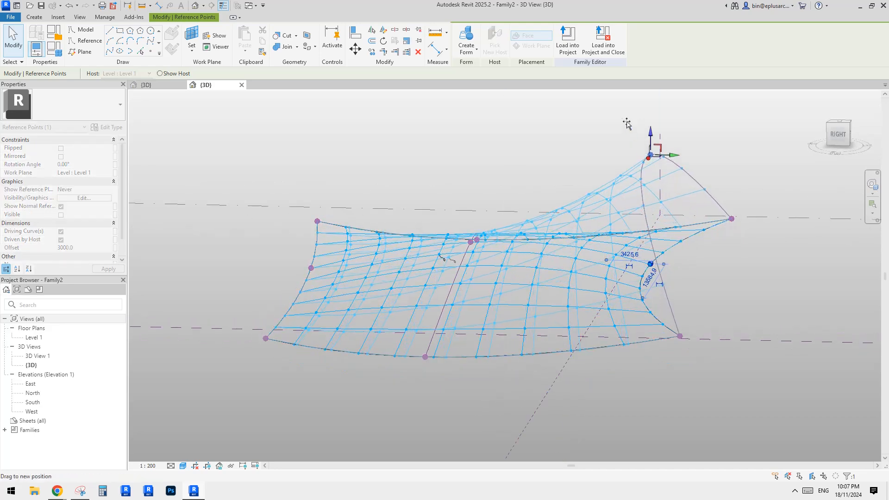
left_click_drag(619, 131, 618, 131)
scroll(623, 256, "down", 2)
middle_click_drag(646, 242, 631, 203, "shift")
scroll(535, 270, "up", 3)
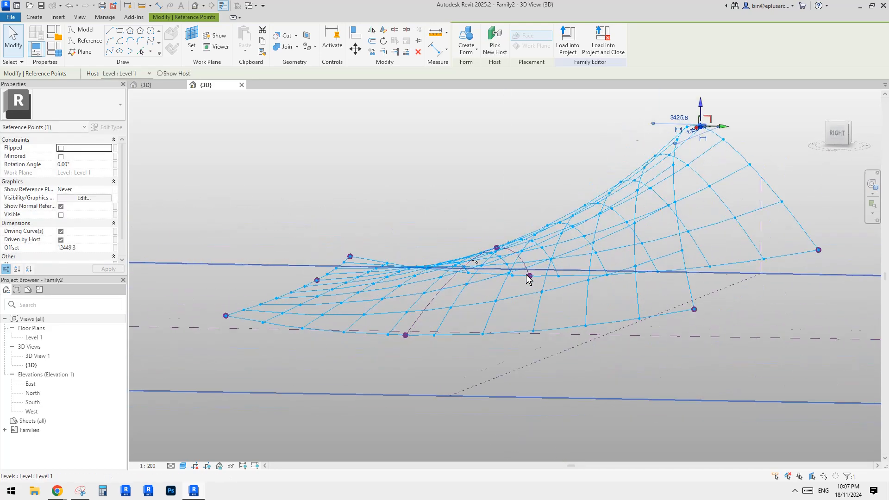
Step: Examine from several angles how the placed circle component is oriented on the reshaped surface
middle_click_drag(528, 279, 507, 302, "shift")
scroll(479, 256, "up", 2)
left_click(477, 254)
scroll(493, 277, "down", 1)
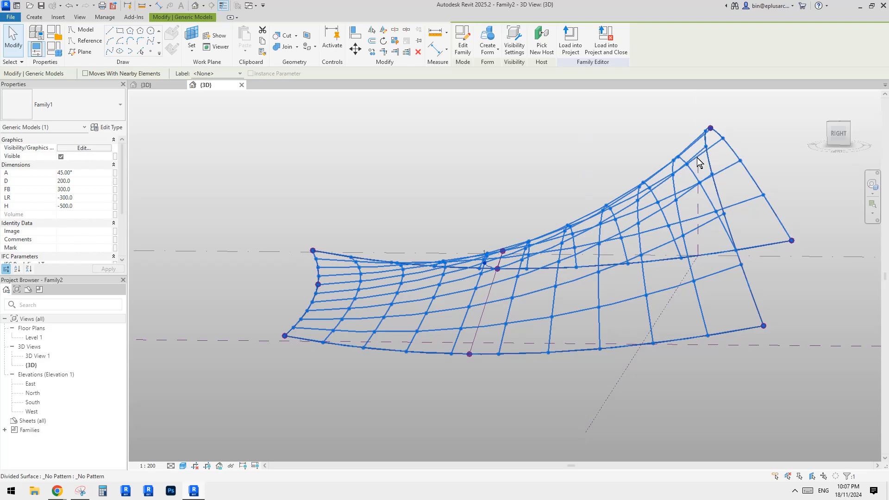
middle_click_drag(667, 209, 644, 271, "shift")
middle_click_drag(576, 297, 659, 200, "shift")
middle_click_drag(576, 250, 493, 297, "shift")
Step: Pull the raised central point of the back spline horizontally inward towards the middle spline
left_click(352, 265)
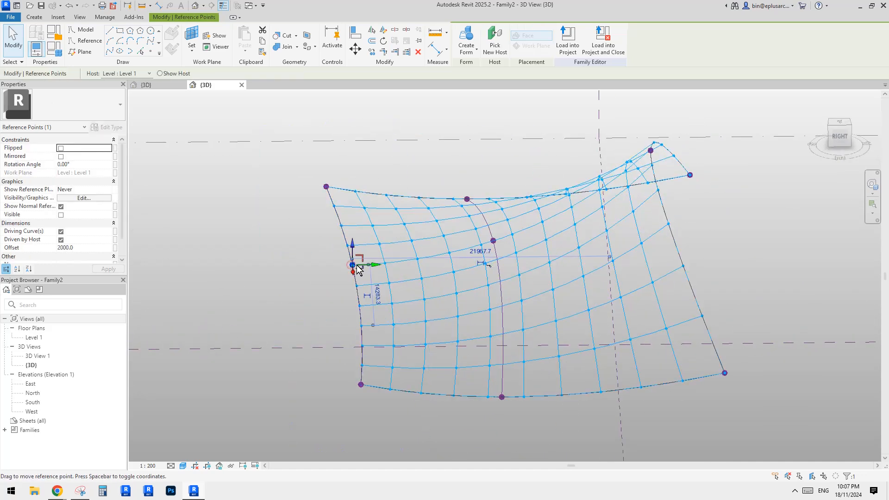
middle_click_drag(387, 268, 684, 166, "shift")
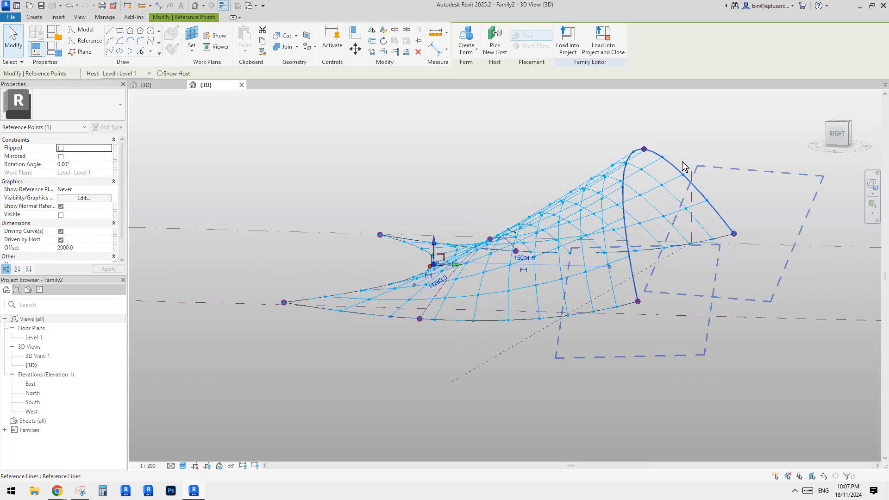
left_click_drag(647, 153, 555, 153)
key("Escape")
Step: Check the circle component's hanging direction on the more steeply warped surface
middle_click_drag(544, 242, 508, 241, "shift")
scroll(507, 241, "up", 1)
middle_click_drag(765, 264, 598, 272, "shift")
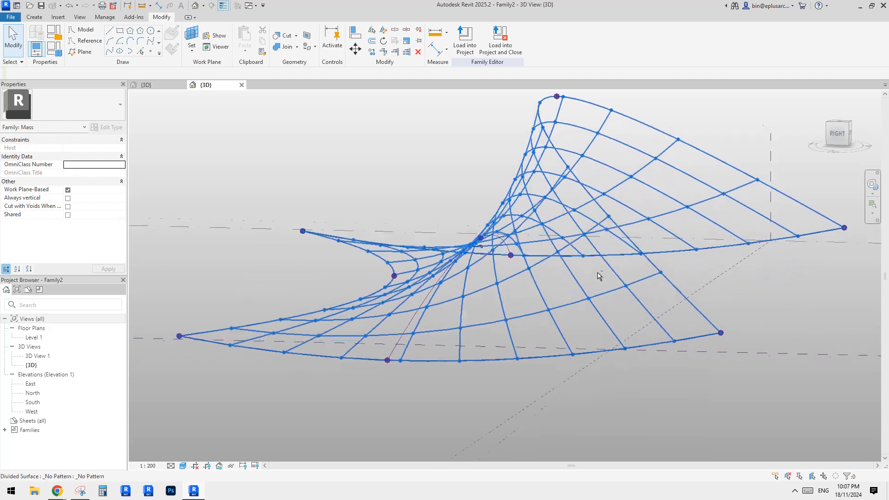
left_click(479, 247)
middle_click_drag(480, 247, 544, 278, "shift")
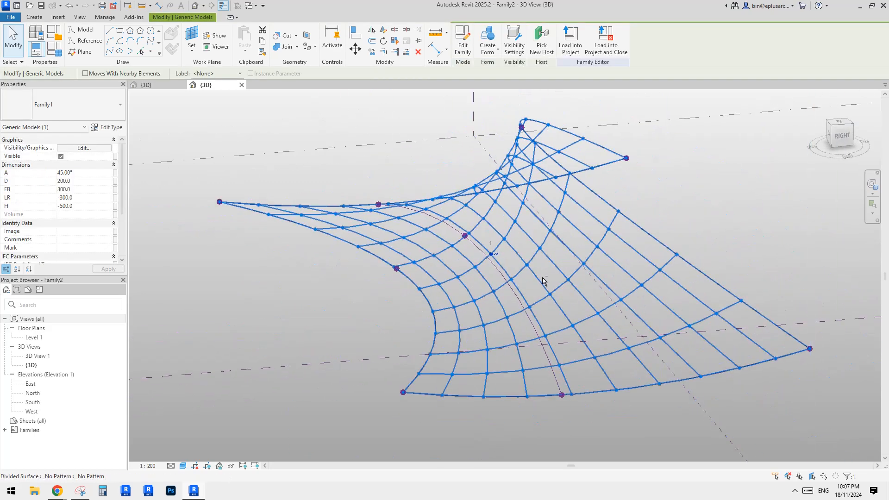
key("Escape")
Step: Make the circle family always vertical and reload it into the mass family, overwriting the existing version
left_click(155, 82)
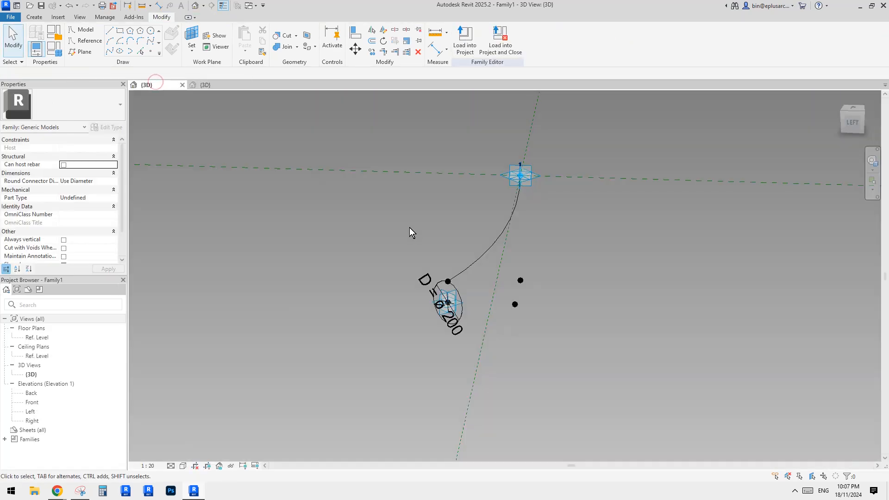
scroll(500, 275, "up", 1)
middle_click_drag(500, 275, 487, 295)
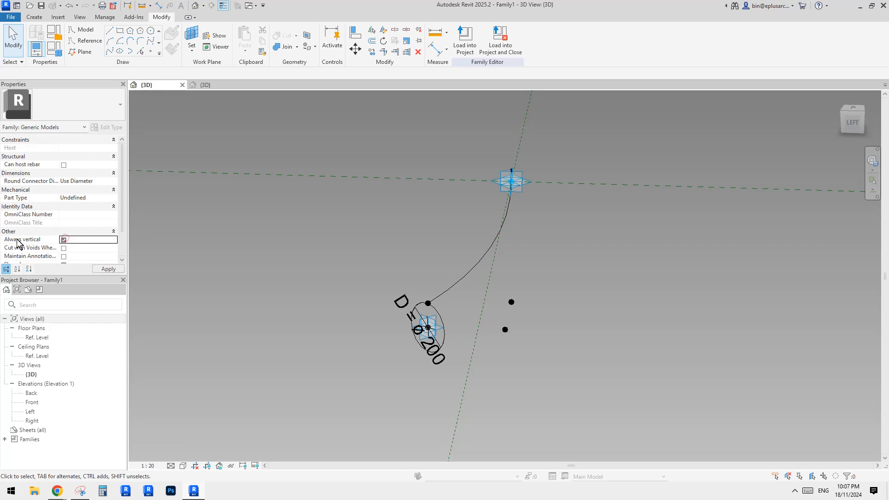
left_click(465, 40)
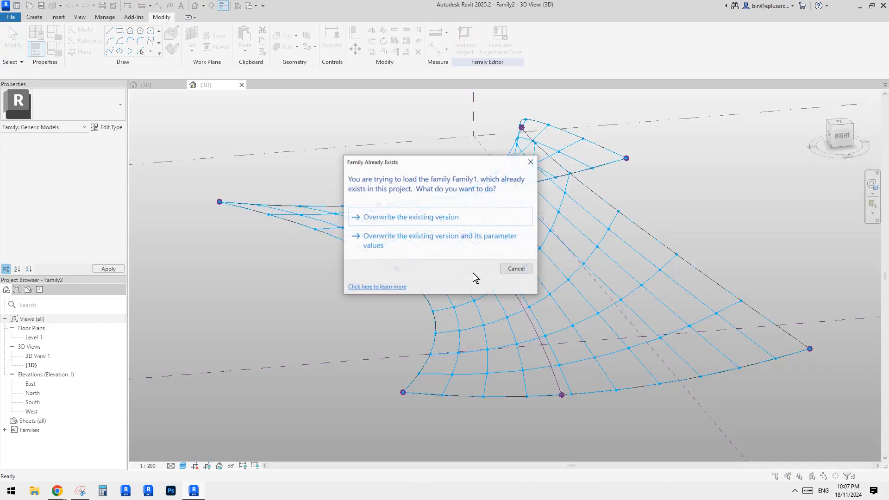
left_click(470, 211)
Step: Repeat the placed circle component across all nodes of the divided surface
middle_click_drag(589, 267, 533, 248, "shift")
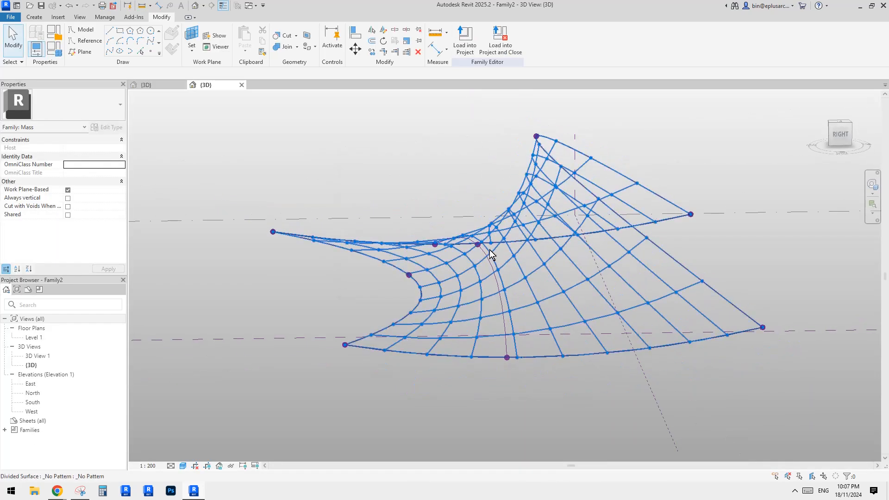
middle_click_drag(564, 291, 583, 304, "shift")
scroll(495, 259, "up", 3)
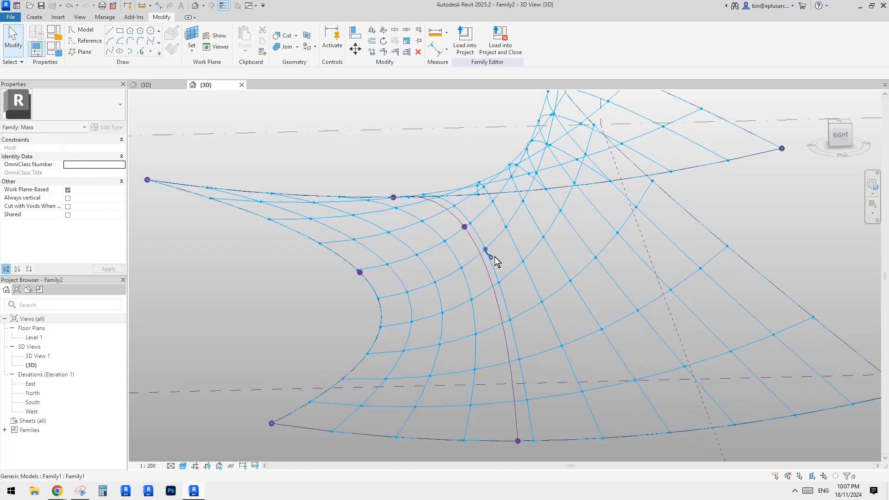
left_click(494, 256)
mouse_move(537, 274)
middle_mouse_down("shift")
mouse_move(516, 282)
mouse_move(515, 297)
mouse_move(528, 281)
middle_mouse_up("shift")
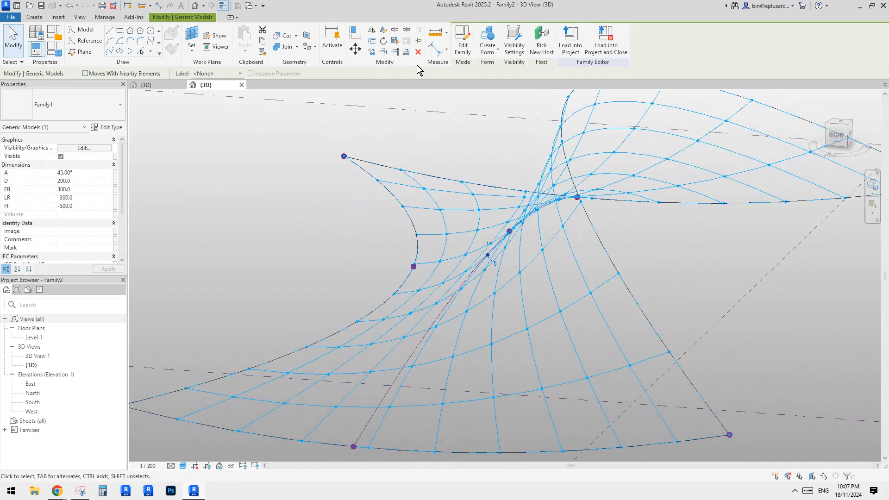
scroll(600, 209, "down", 1)
middle_click_drag(577, 257, 653, 298, "shift")
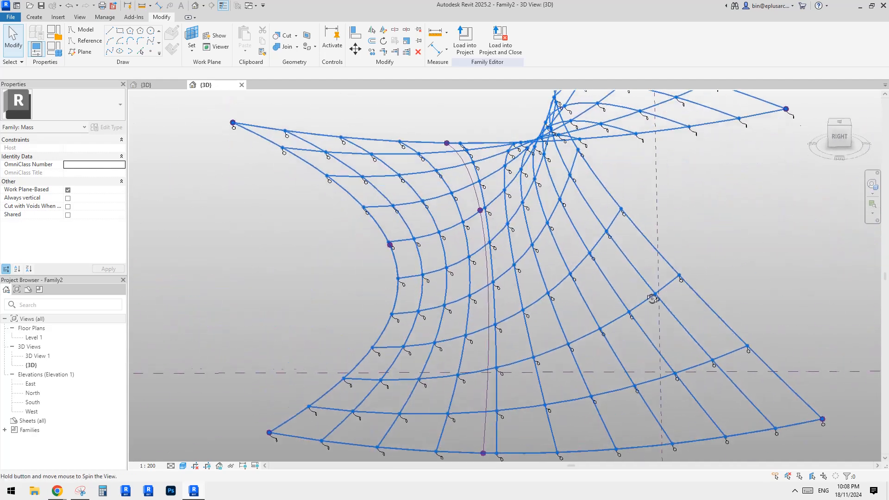
Step: Remove the repeater to turn the repeated circles into individual components
left_click(557, 234)
middle_click_drag(556, 234, 520, 232)
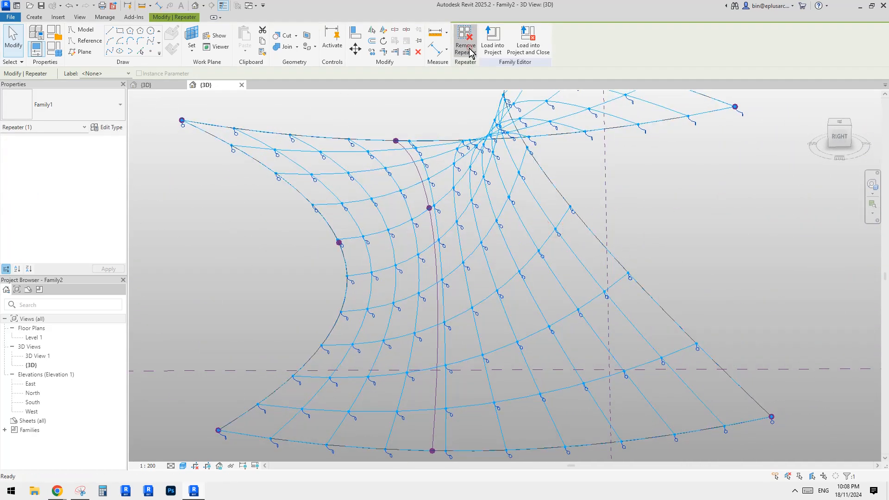
middle_click_drag(484, 313, 582, 267, "shift")
key("Escape")
left_click(537, 306)
middle_click_drag(581, 267, 548, 283, "shift")
scroll(539, 250, "up", 3)
key("Escape")
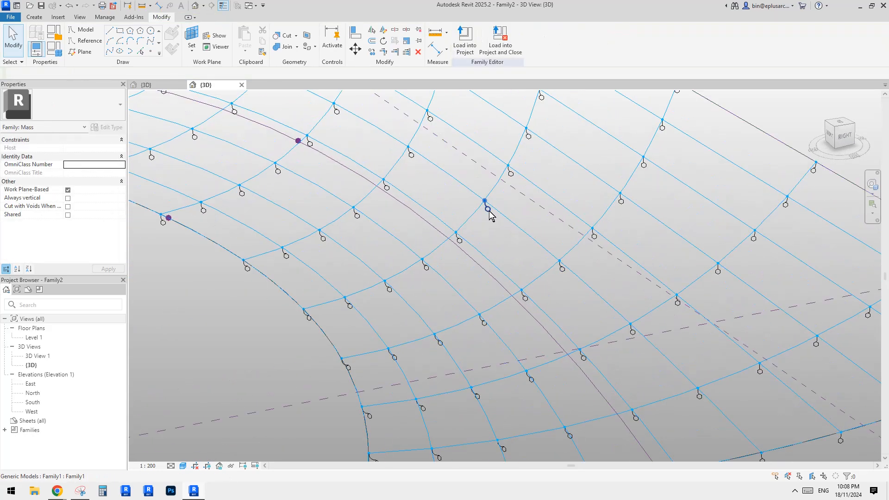
Step: Select one separated circle component to access its dimension parameters, and undo the repeater removal
left_click(488, 210)
scroll(488, 210, "up", 1)
scroll(482, 240, "up", 2)
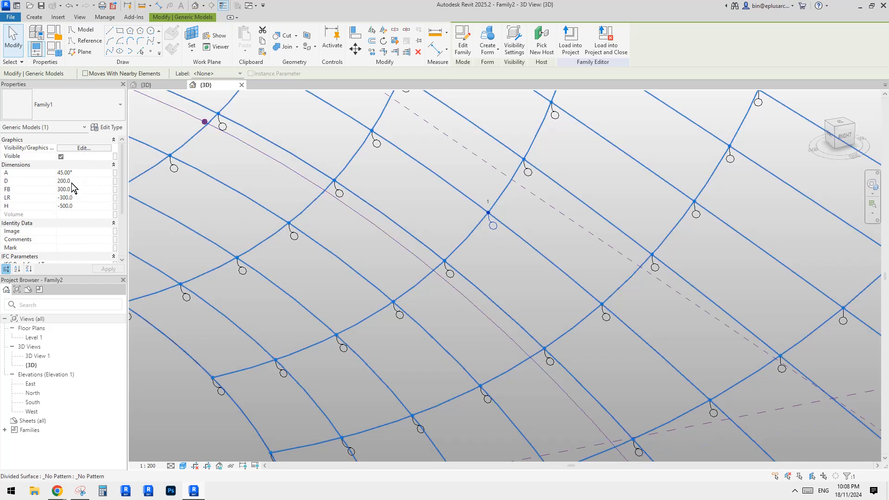
key("Escape")
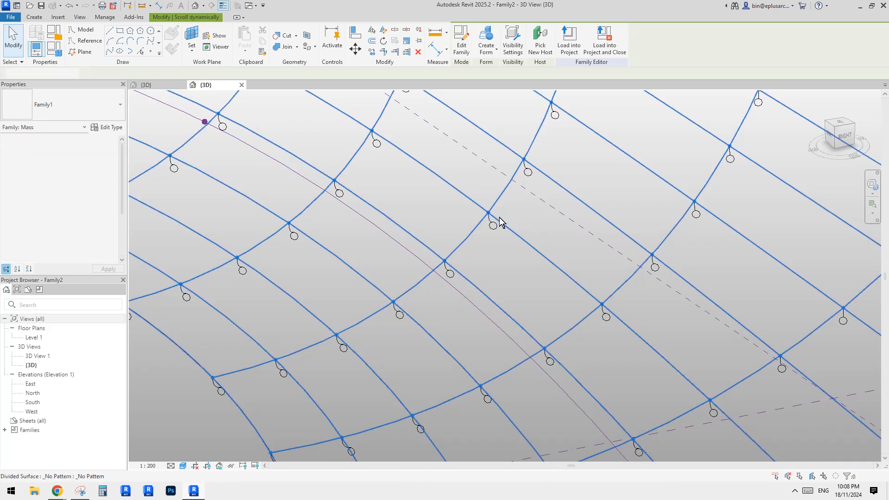
scroll(489, 216, "down", 3)
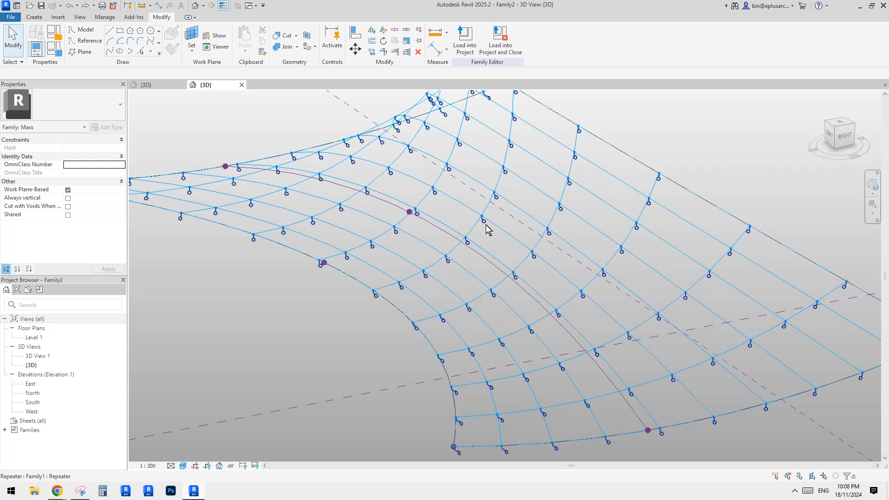
Step: Select the whole circle repeater and check which properties it offers for editing
left_click(485, 223)
middle_click_drag(492, 204, 501, 199)
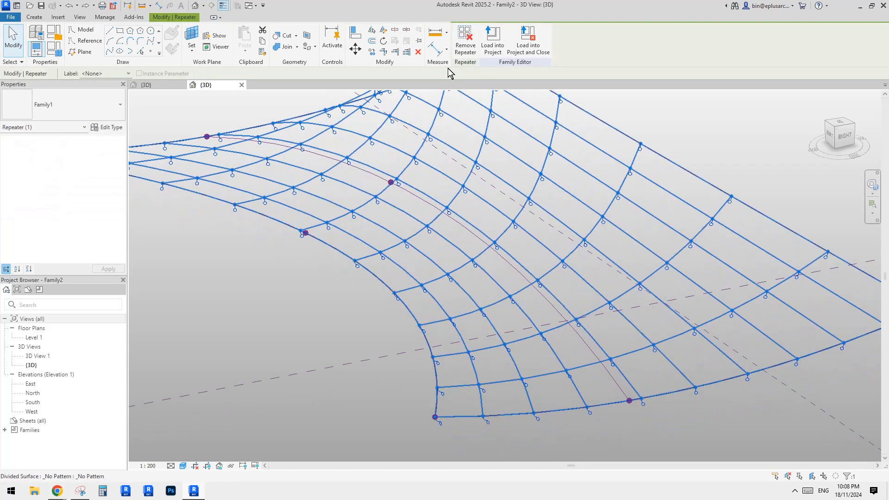
scroll(522, 240, "up", 1)
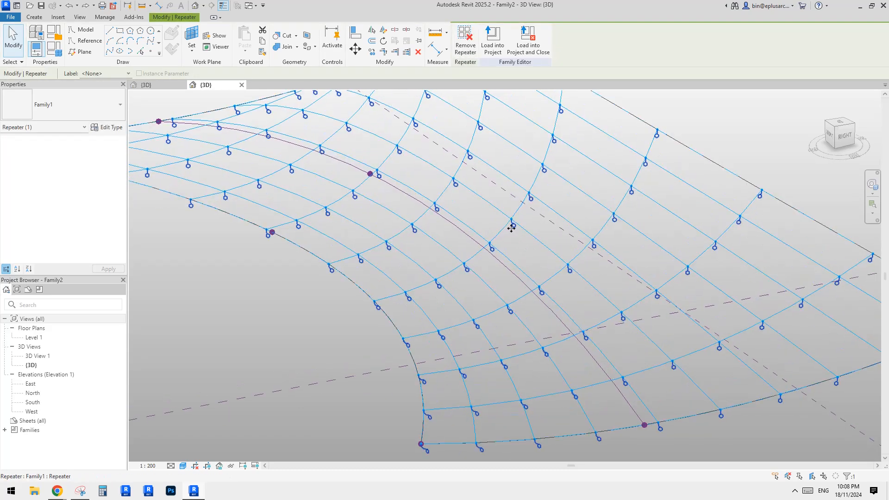
scroll(513, 227, "down", 2)
middle_click_drag(513, 227, 499, 246)
scroll(465, 215, "up", 1)
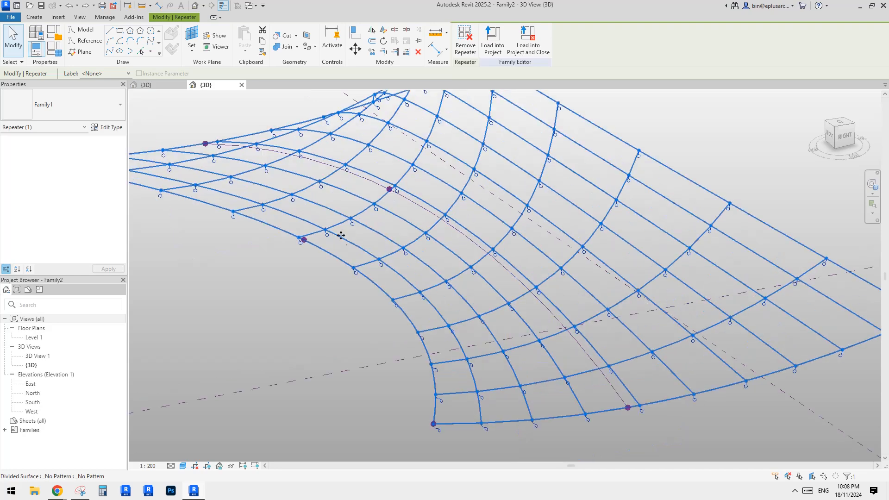
scroll(440, 242, "up", 3)
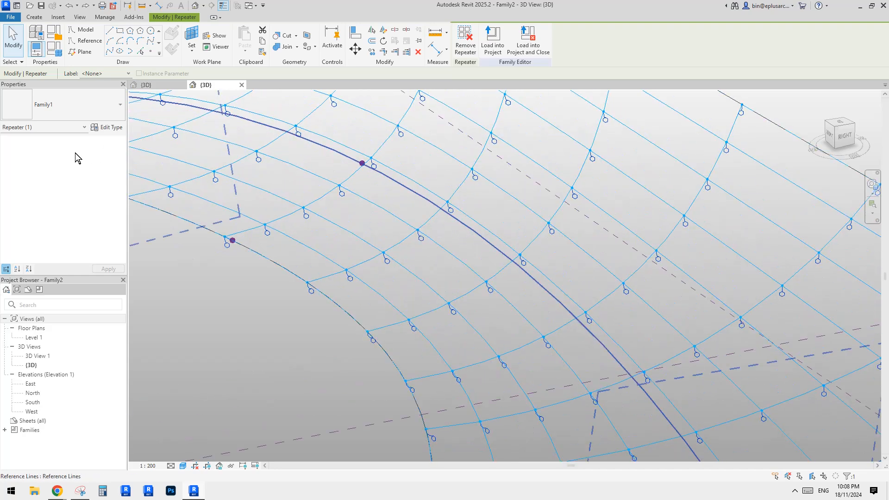
middle_click_drag(340, 245, 337, 244)
key("Escape")
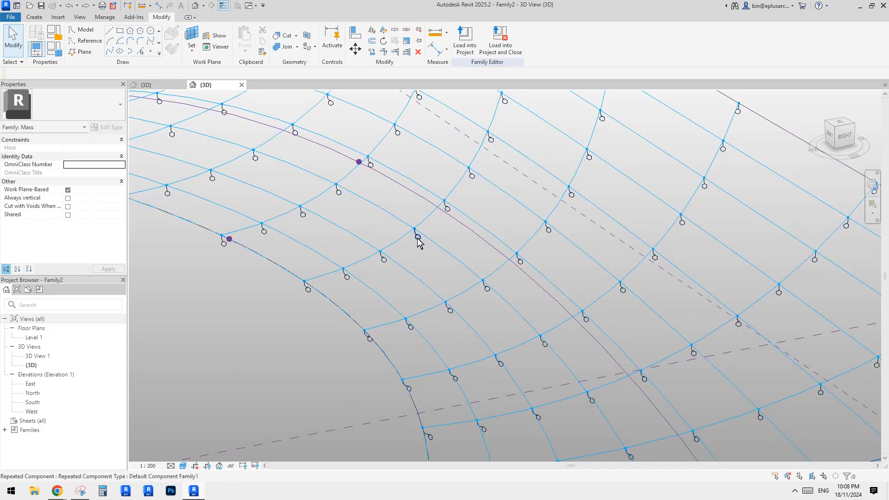
Step: Set the D dimension of the repeated circle component to 500 and check the enlarged circles across the surface
left_click(418, 241)
scroll(424, 248, "down", 2)
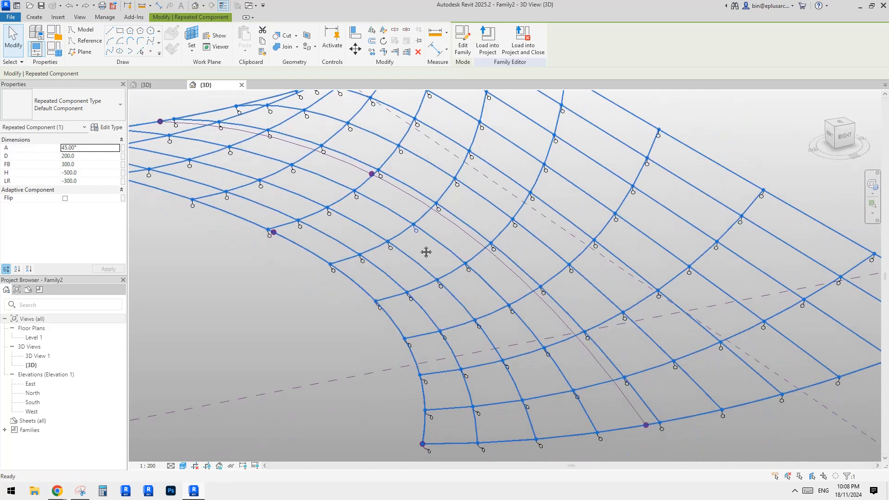
scroll(423, 246, "up", 2)
key("Escape")
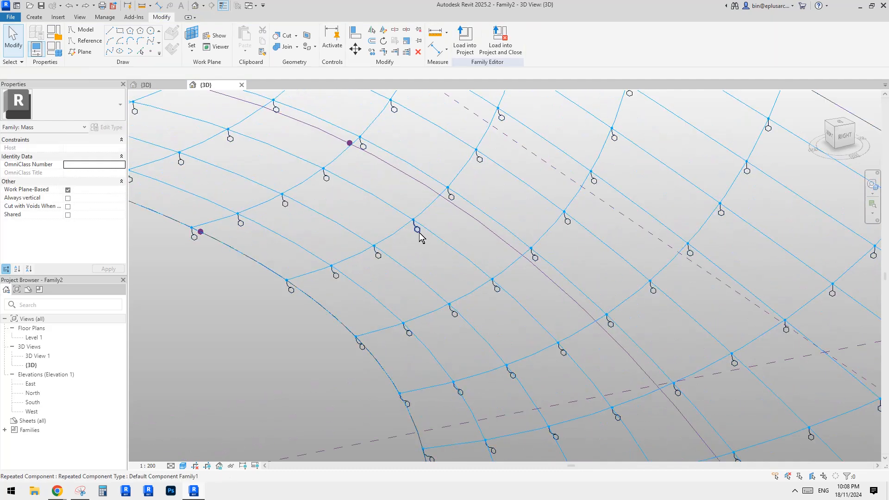
left_click(419, 232)
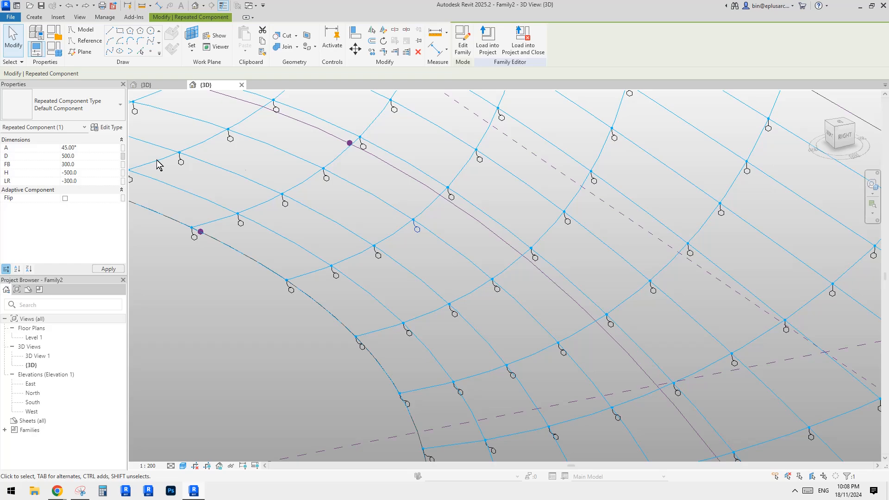
middle_click_drag(512, 243, 425, 217, "shift")
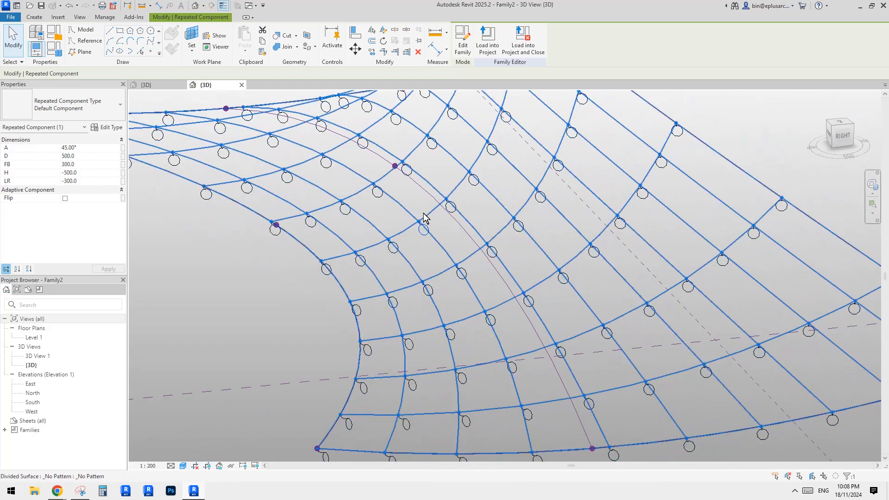
middle_click_drag(531, 293, 530, 300)
middle_click_drag(481, 261, 473, 262)
Step: Remove the repeater so the circles on the divided surface become individual components
left_click(458, 278)
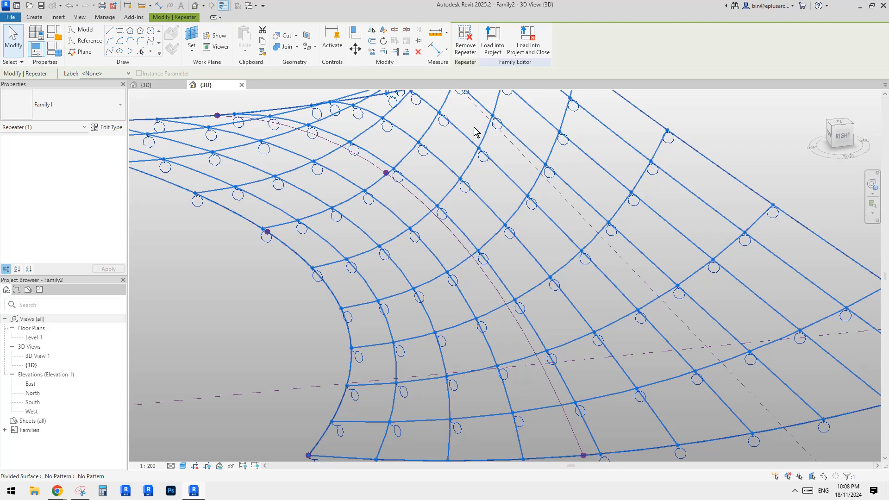
middle_click_drag(491, 227, 479, 284, "shift")
key("Escape")
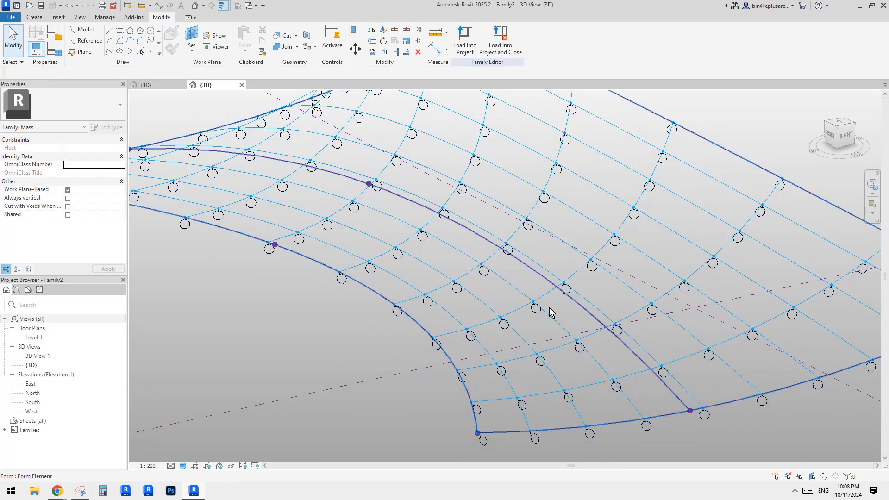
left_click(536, 313)
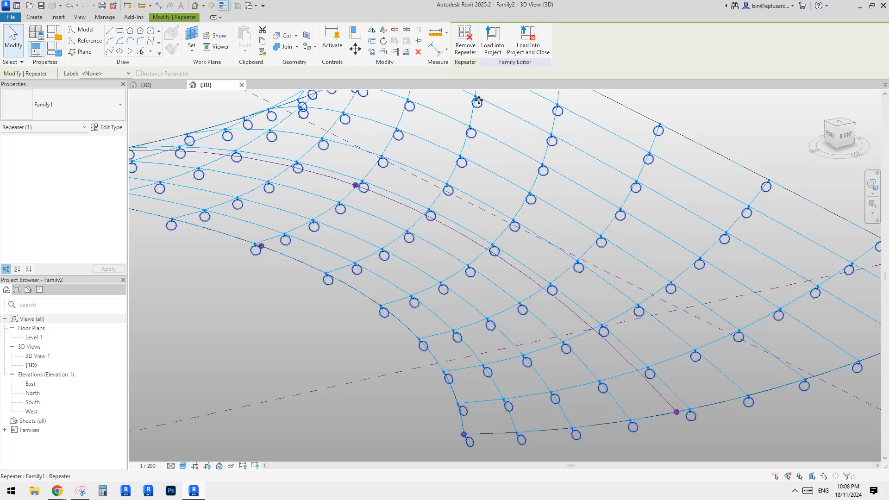
scroll(535, 297, "up", 2)
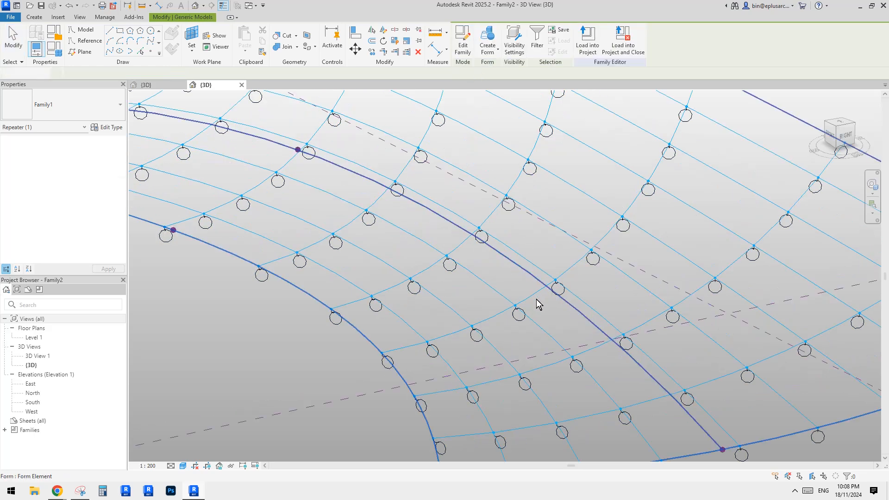
Step: Give one circle near the middle of the surface an FB of 500 and an angle A of -45°
left_click(561, 293)
middle_click_drag(586, 288, 564, 293)
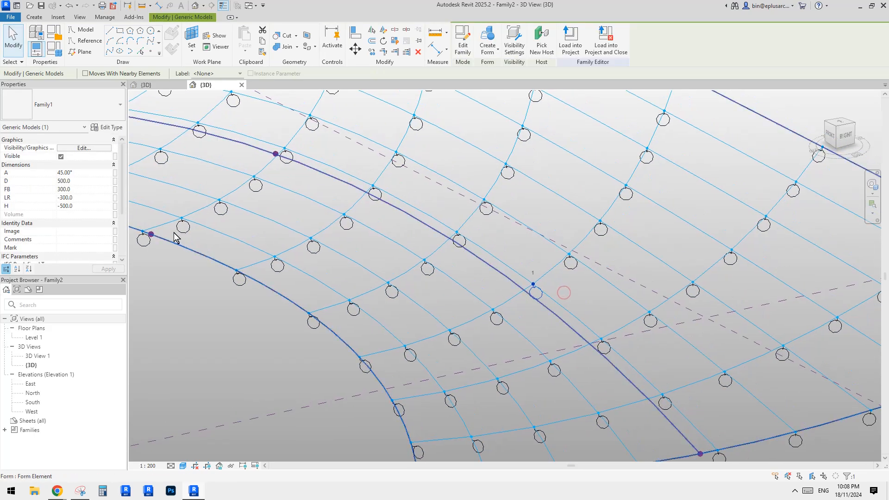
left_click(83, 190)
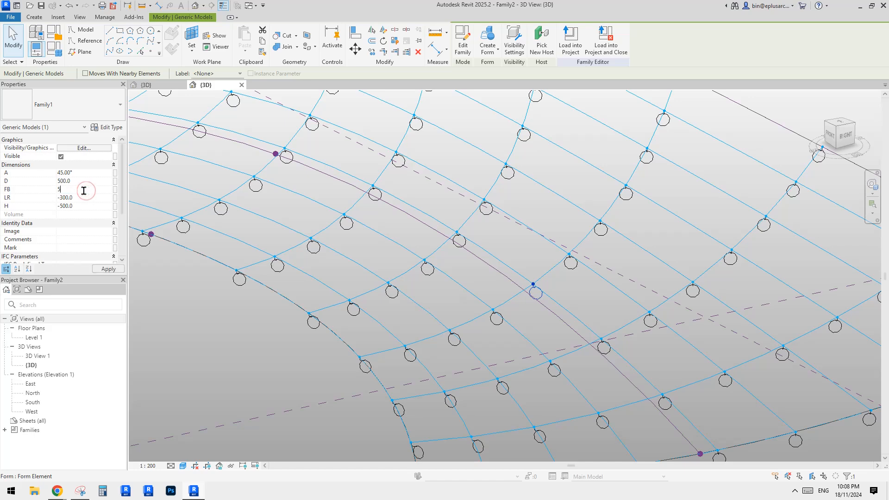
scroll(537, 310, "up", 5)
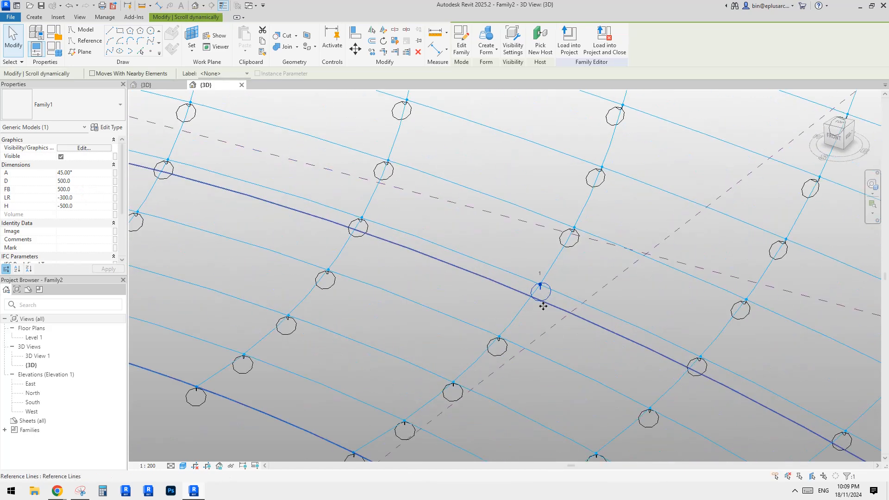
left_click(88, 173)
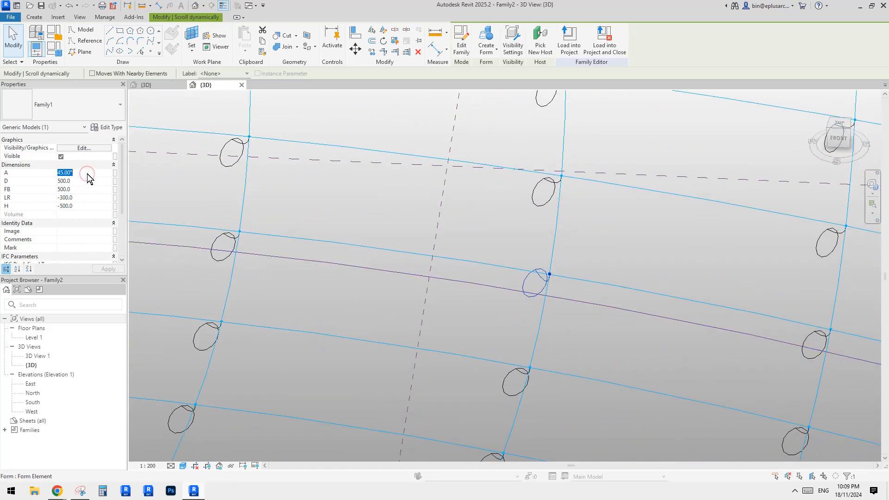
middle_click_drag(443, 226, 570, 299, "shift")
Step: Set the same circle's H to -900 and LR to 400, and deselect it to compare it with its neighbours
left_click(83, 207)
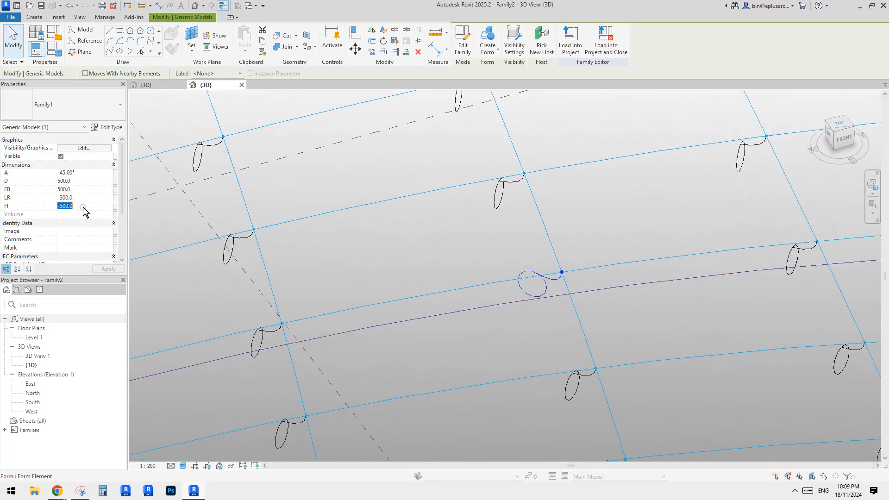
type("-900")
left_click(81, 199)
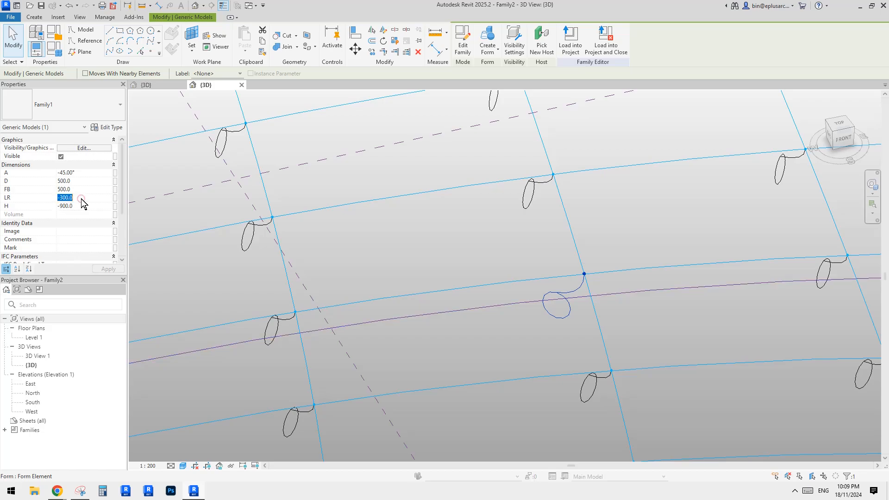
type("400")
middle_click_drag(453, 222, 586, 283, "shift")
middle_click_drag(520, 217, 274, 321)
left_click(512, 219)
scroll(512, 222, "down", 2)
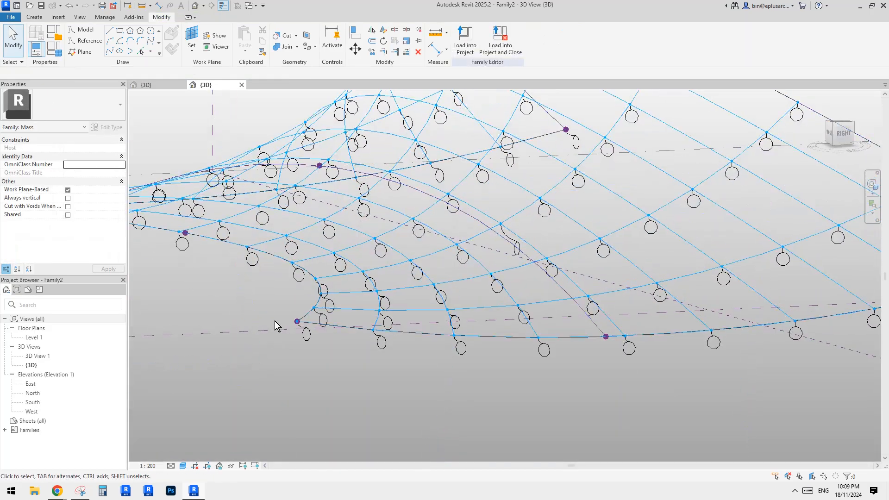
Step: Switch to Chrome to review the Reddit photos of the art installation, and return to Revit
mouse_move(58, 493)
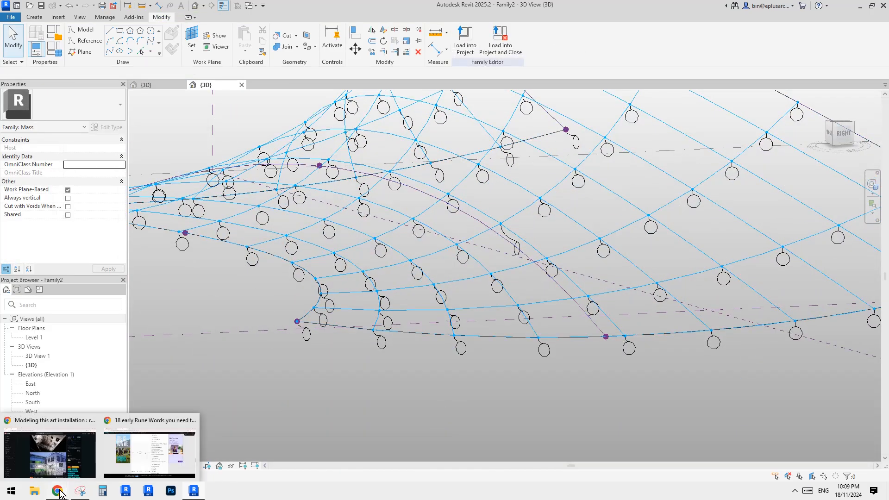
left_click(58, 457)
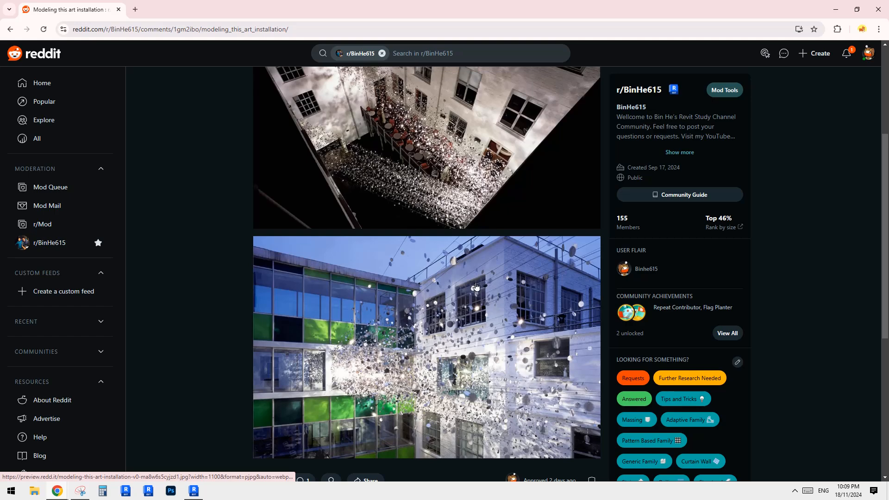
left_click(193, 491)
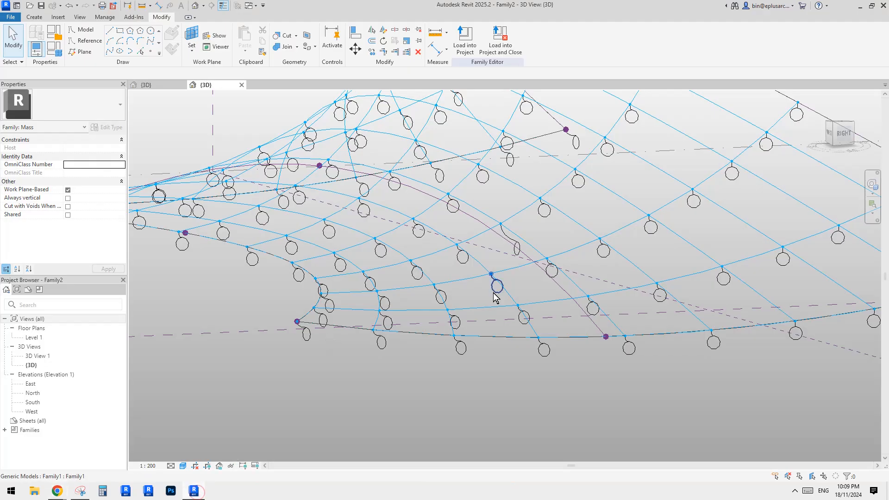
Step: Launch Dynamo, start a new graph, and arrange its window beside the Revit model
middle_click_drag(495, 297, 520, 296, "shift")
scroll(518, 288, "up", 3)
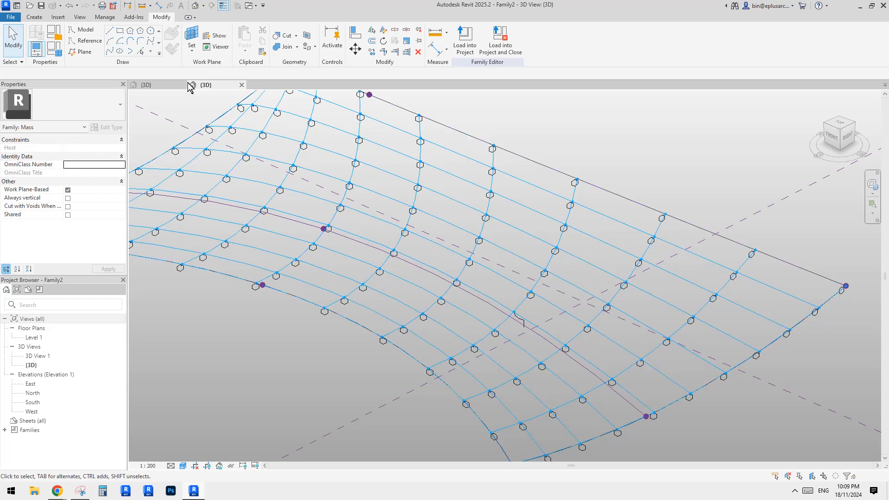
middle_click_drag(360, 167, 346, 174)
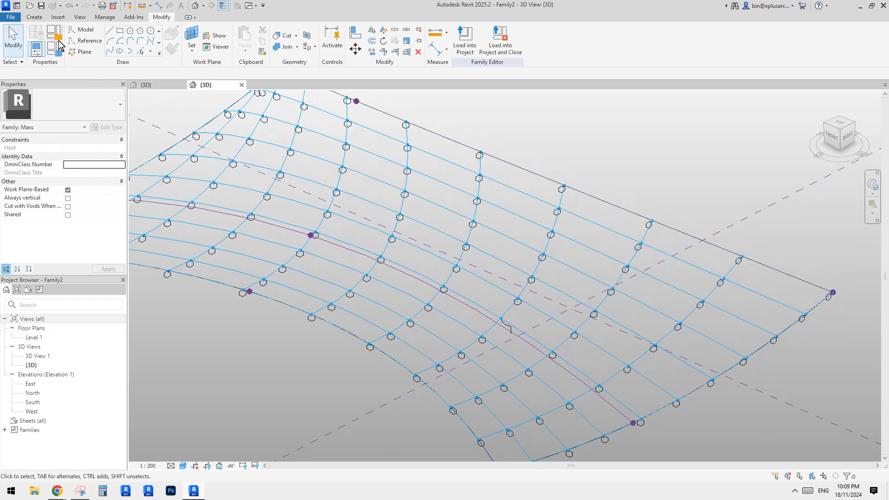
left_click(35, 19)
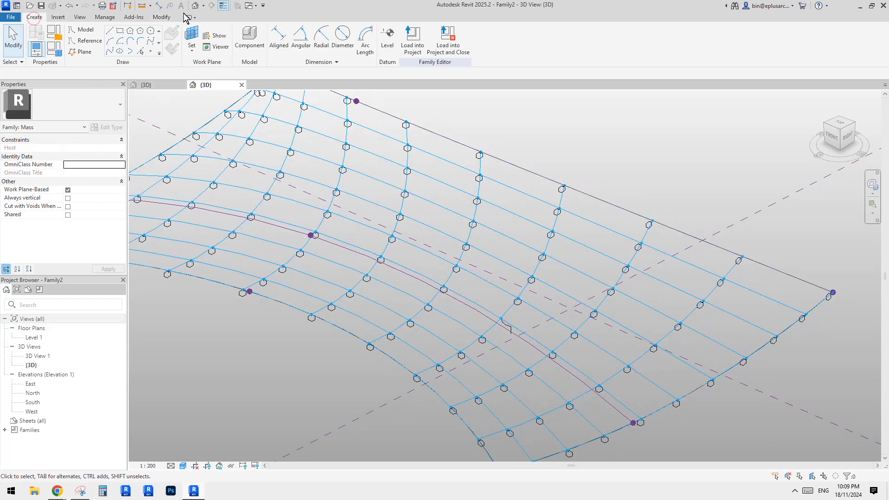
left_click(105, 17)
middle_click_drag(448, 214, 431, 224)
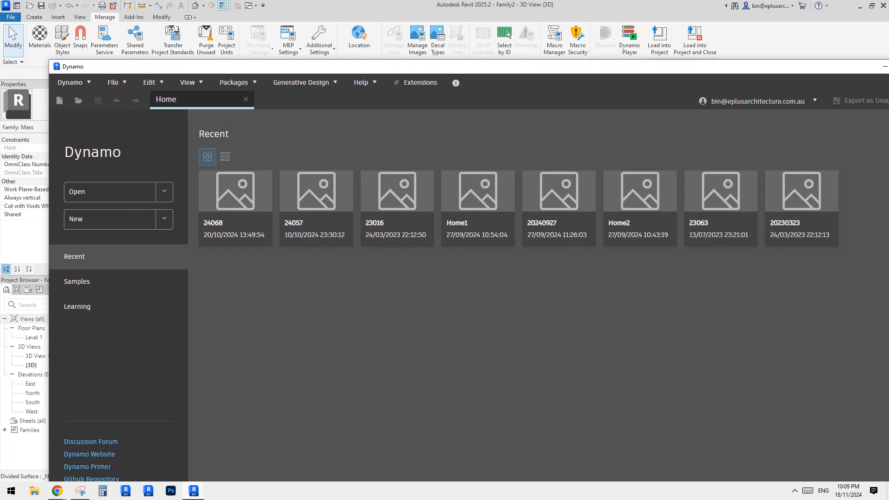
left_click_drag(888, 122, 462, 122)
left_click_drag(281, 73, 700, 12)
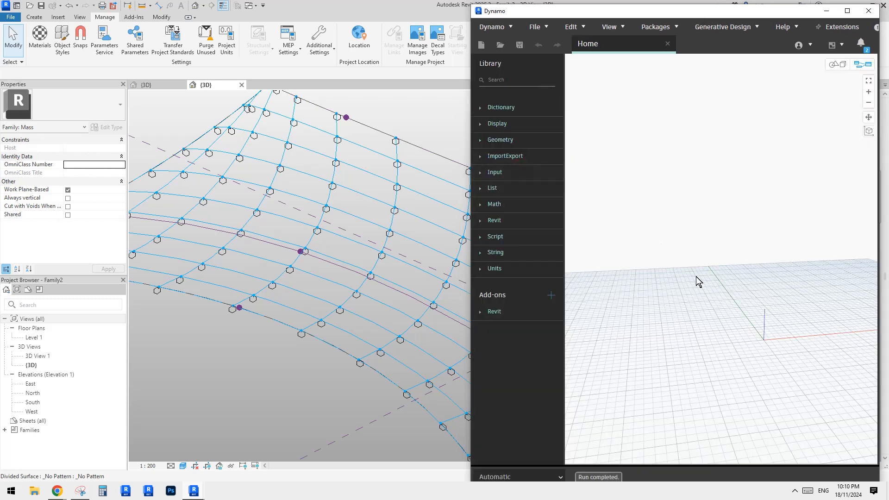
Step: Add a Family Types node to the empty Dynamo graph
right_click(666, 237)
right_click(643, 218)
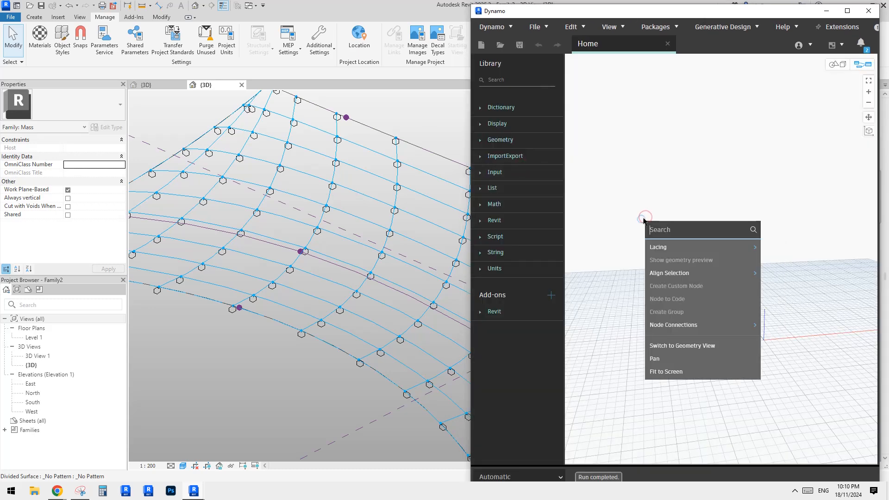
type("FAMILY")
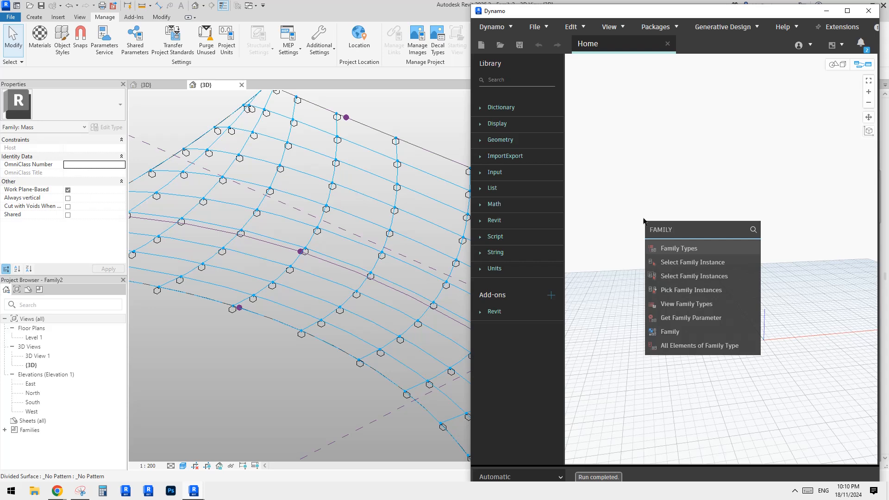
left_click(679, 249)
left_click_drag(724, 265, 669, 260)
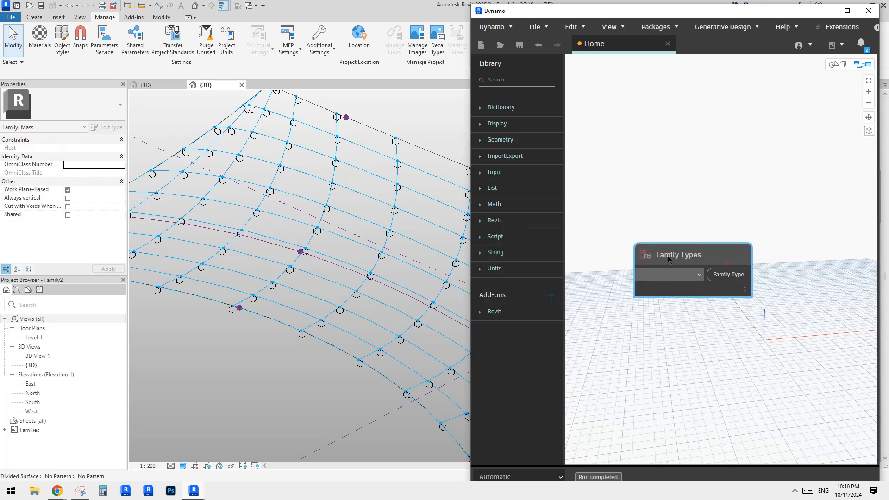
Step: Set the graph's run mode to Manual and choose Family1 in the Family Types node
left_click(554, 476)
left_click(487, 432)
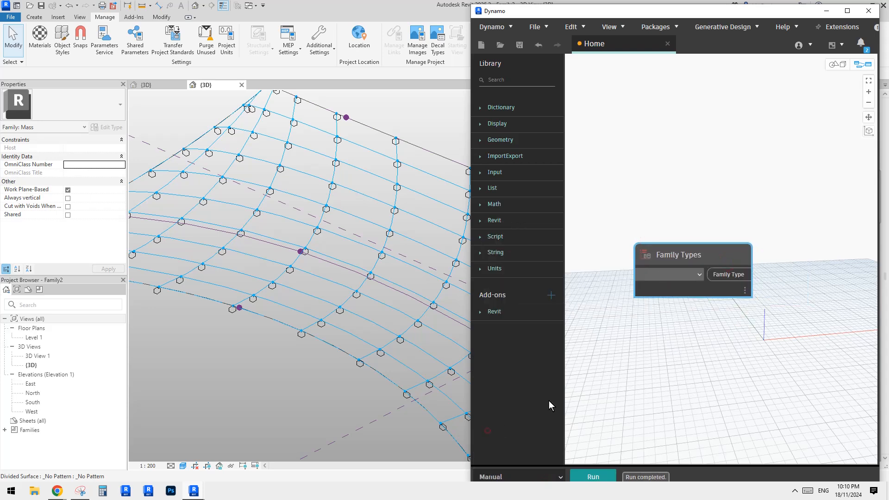
left_click_drag(676, 250, 643, 261)
left_click(662, 273)
left_click(624, 292)
Step: Add an All Elements of Family Type node fed by the Family Type output, and run the graph to inspect its list
right_click(688, 194)
type("AMILY TYP")
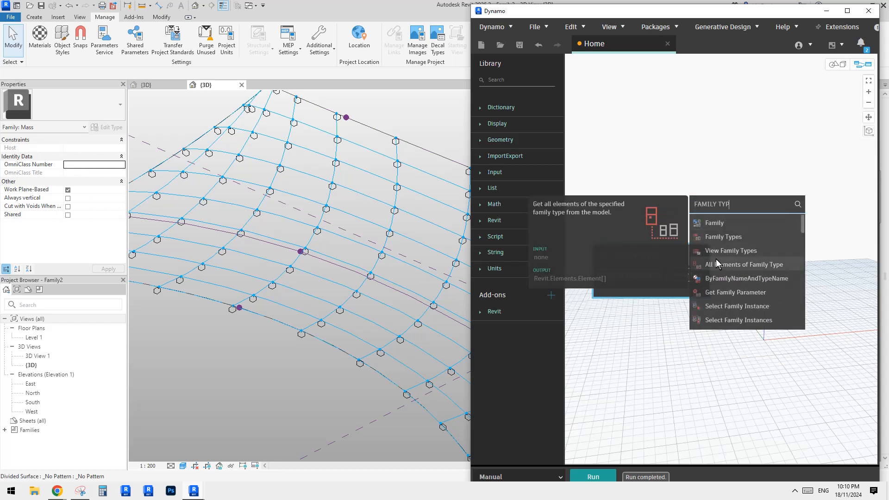
left_click(744, 263)
left_click_drag(771, 271, 750, 246)
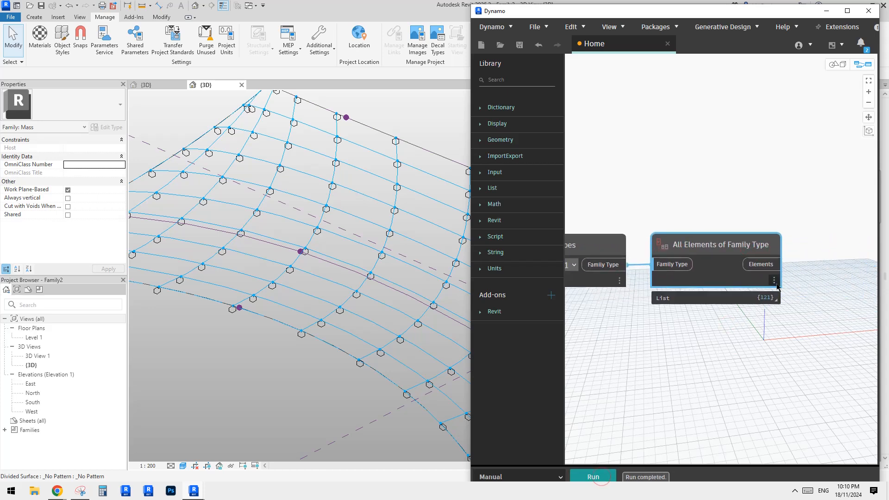
mouse_move(777, 299)
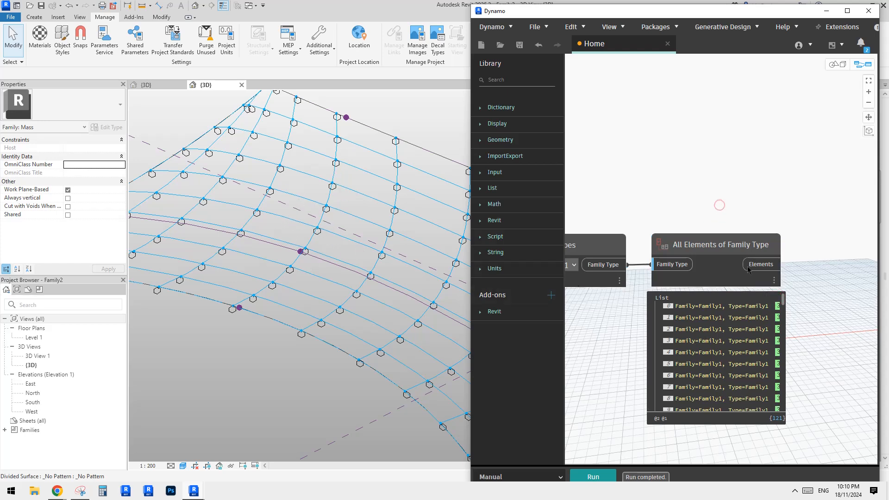
left_click(778, 298)
Step: Add an Element.SetParameterByName node to the graph
middle_click_drag(323, 285, 313, 263)
scroll(319, 288, "down", 1)
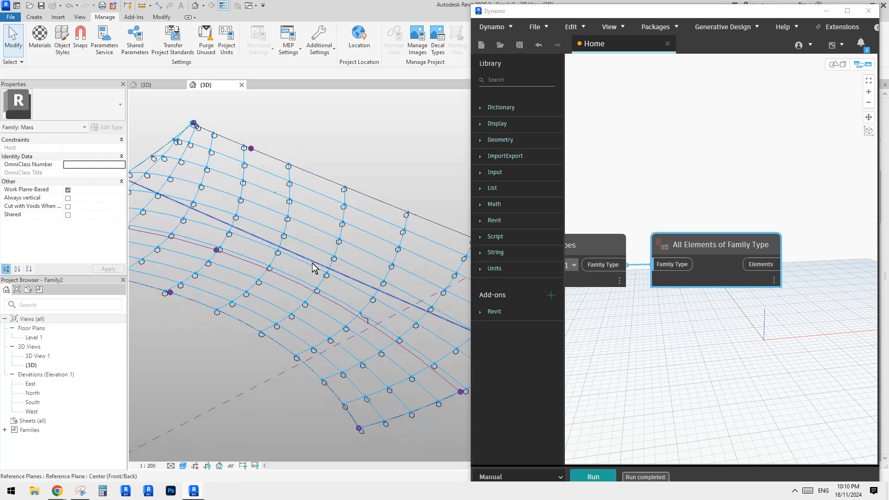
left_click(728, 320)
middle_click_drag(755, 318, 708, 326)
right_click(693, 156)
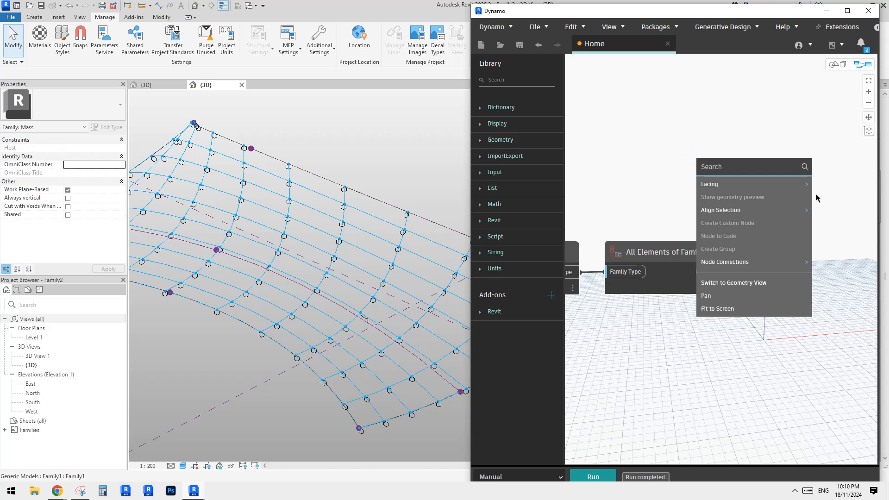
left_click(687, 135)
right_click(686, 138)
type("SE")
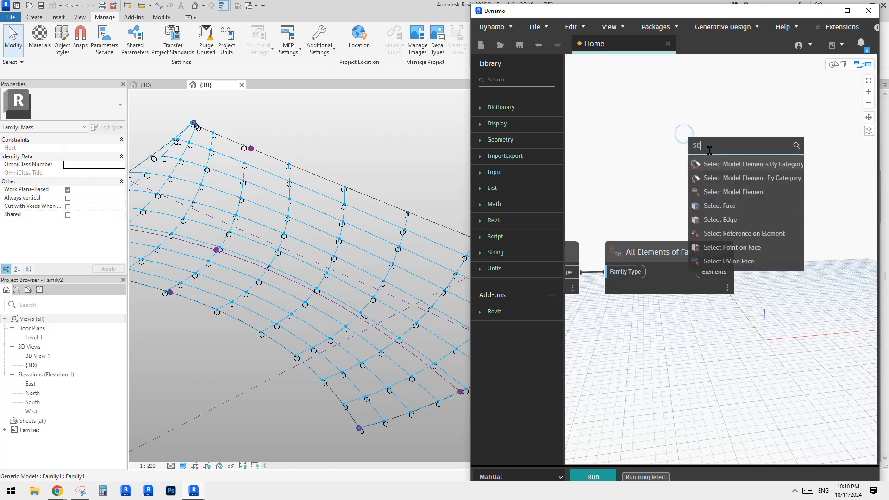
type("TPARAM")
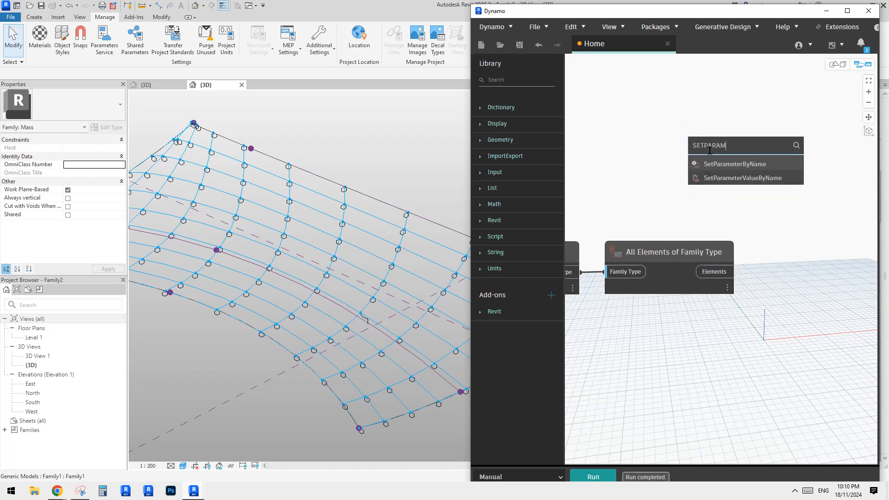
left_click(773, 168)
Step: Connect the Elements output of All Elements of Family Type to the element input of Element.SetParameterByName and reposition the nodes
middle_click_drag(758, 135, 737, 134)
left_click_drag(765, 182, 821, 213)
left_click_drag(712, 270, 750, 244)
middle_click_drag(750, 245, 652, 211)
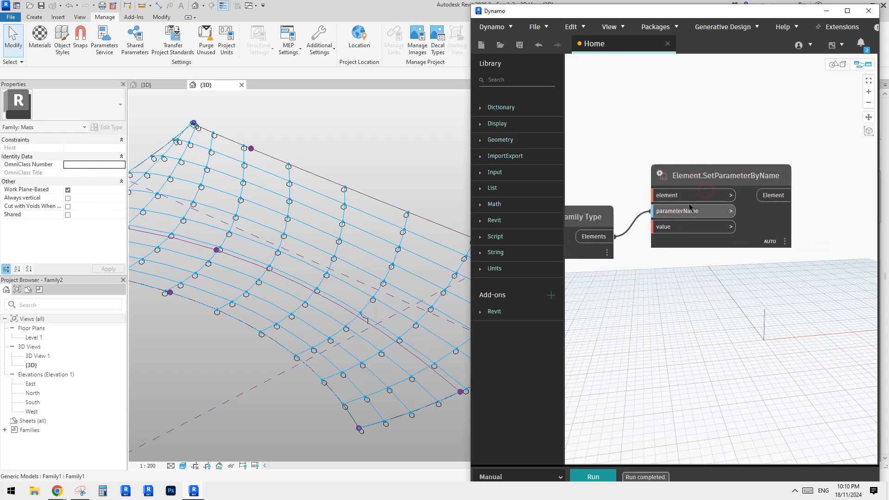
left_click(663, 197)
left_click(601, 238)
left_click(658, 213)
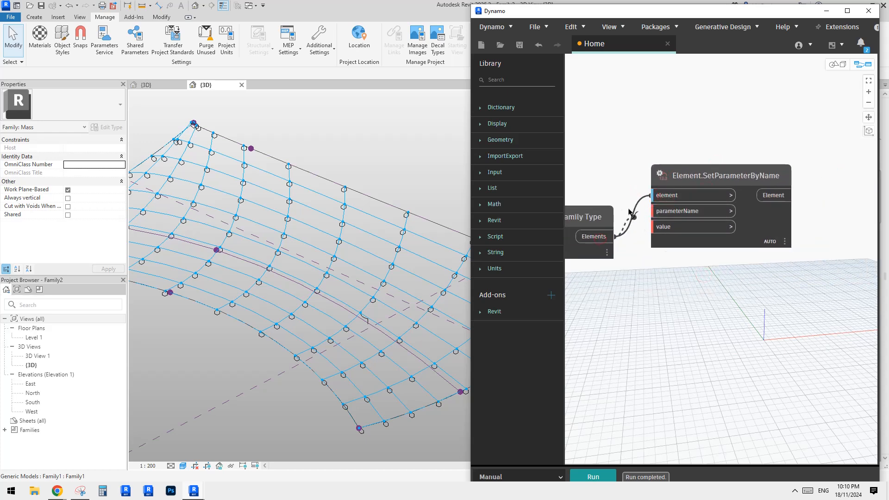
left_click_drag(682, 172, 691, 207)
middle_click_drag(654, 272, 705, 240)
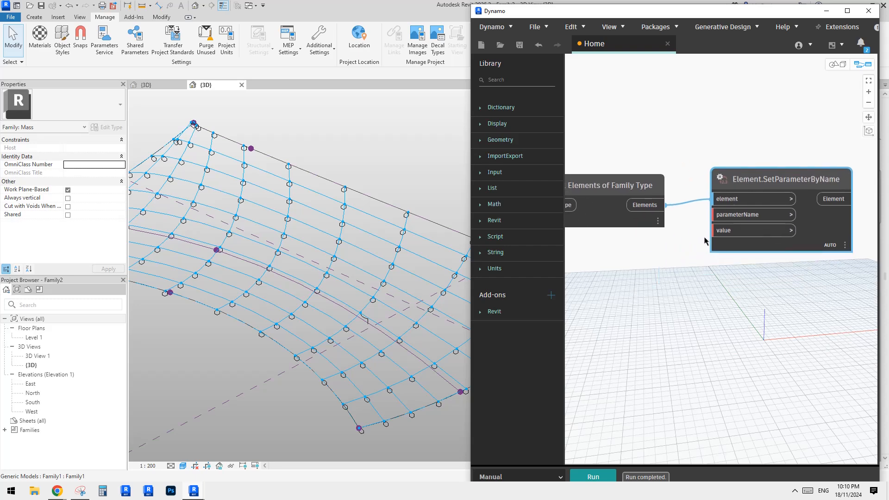
Step: Select one circle in the Revit model to show its parameters, and place an empty Code Block below All Elements of Family Type
scroll(280, 250, "up", 3)
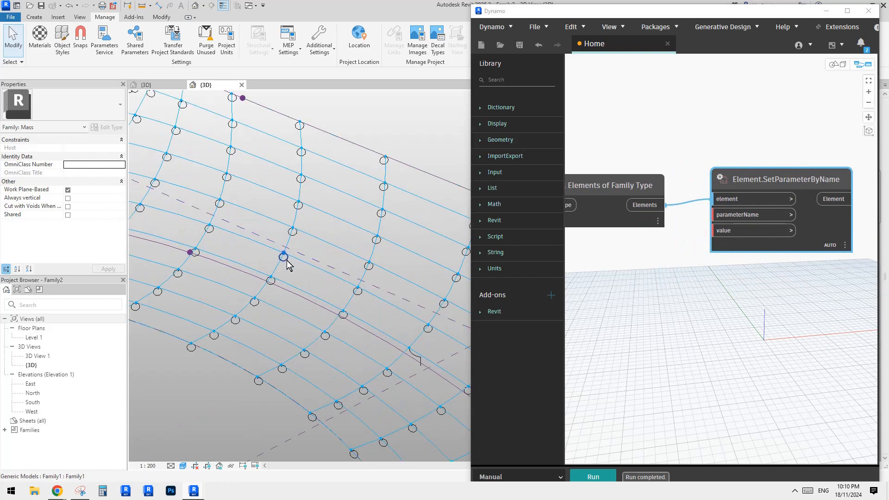
left_click(282, 260)
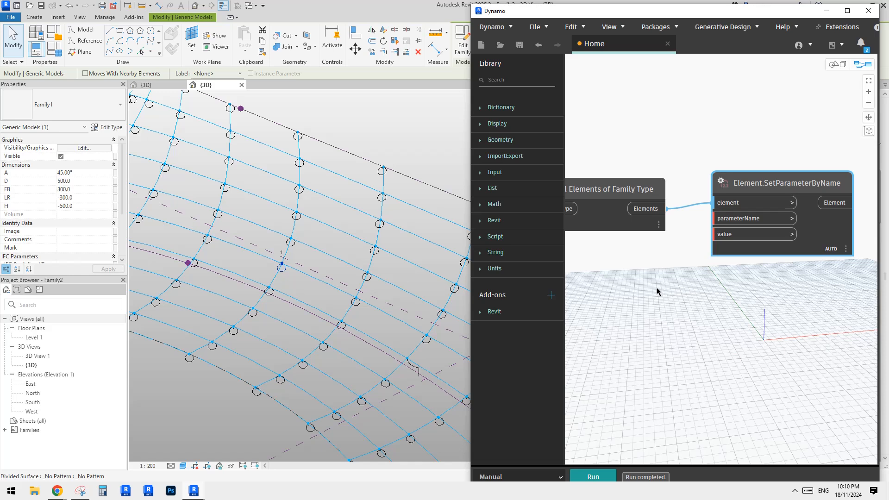
double_click(637, 278)
left_click_drag(624, 279, 649, 272)
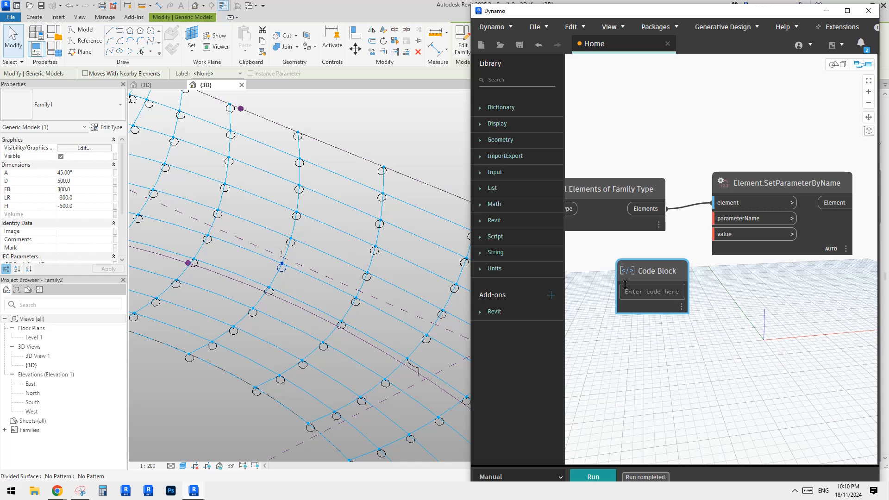
Step: Fill the Code Block with the parameter names "A"; "D"; "FB"; "LR"; and "H"; on five separate lines
left_click(668, 297)
type("\"A")
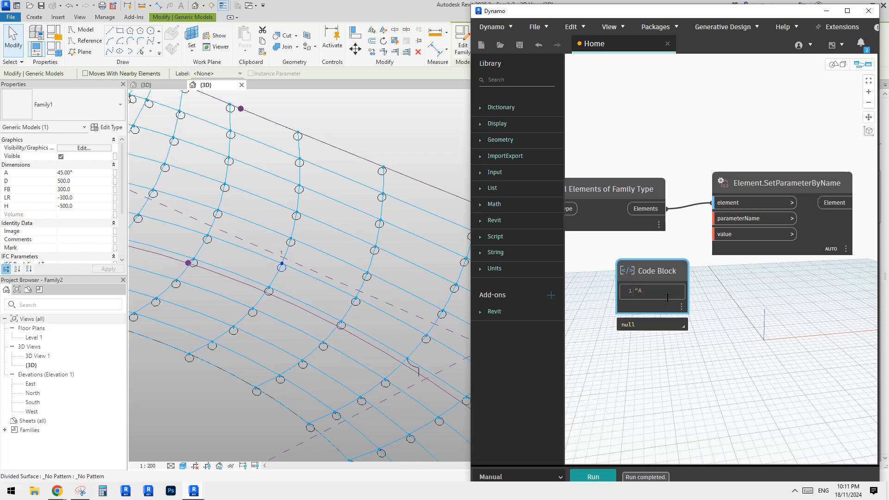
type("\";")
key("Return")
type("\"")
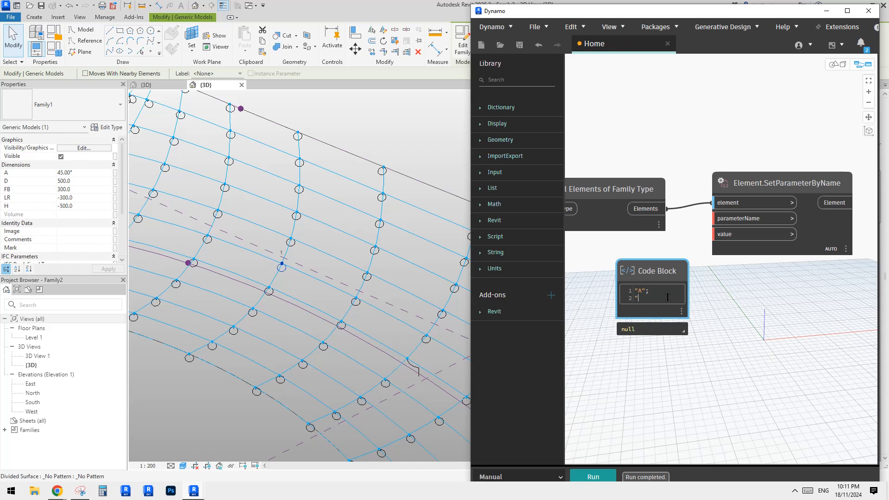
type("D\";")
key("Return")
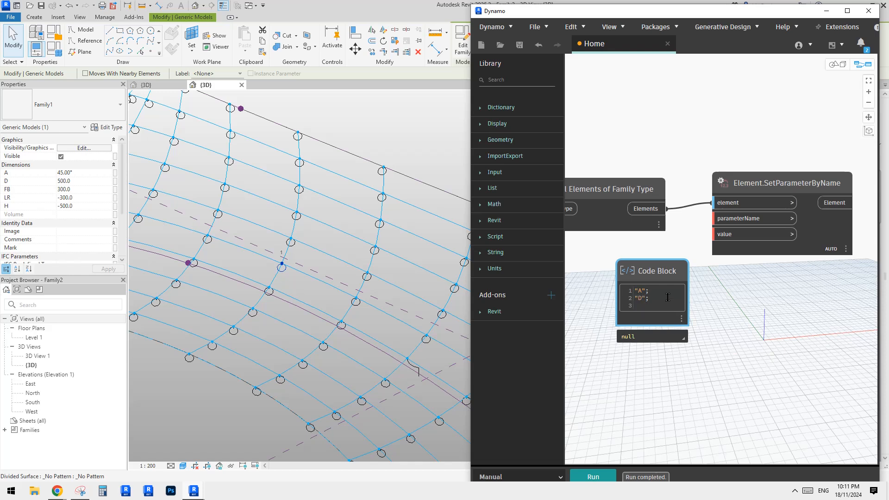
type("\"FD")
type("\"FB\"")
key("Return")
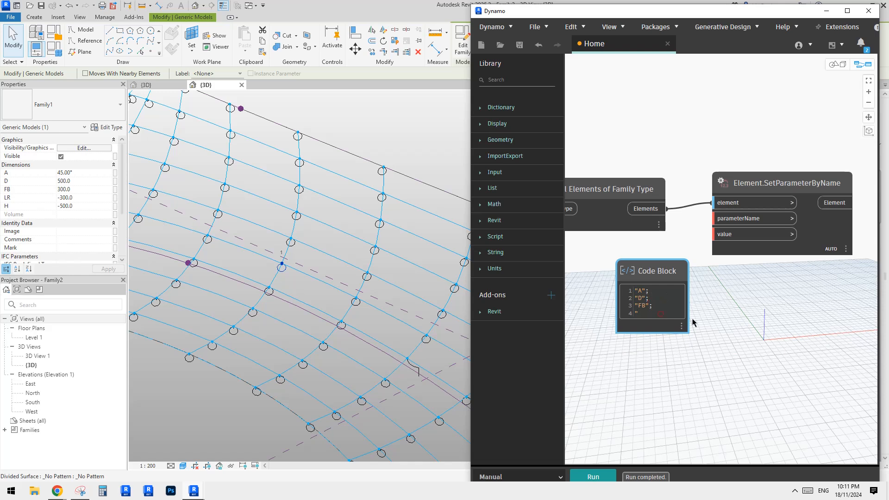
left_click(644, 314)
key("Return")
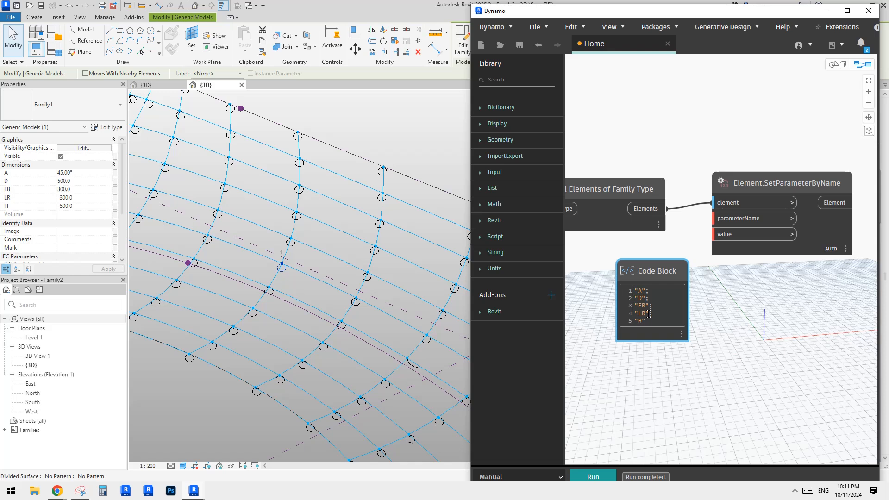
type(";")
left_click(643, 351)
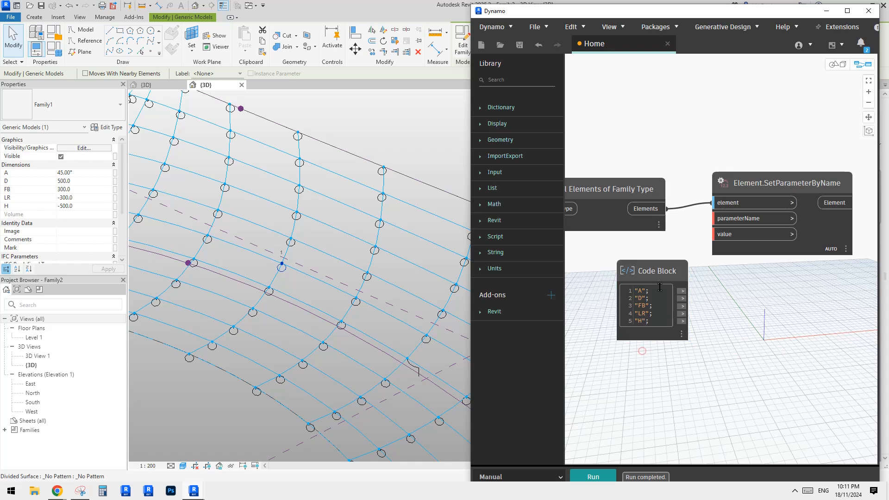
Step: Connect the Code Block's "A" output to the parameterName input of Element.SetParameterByName and tidy both nodes' positions
left_click_drag(641, 270, 631, 288)
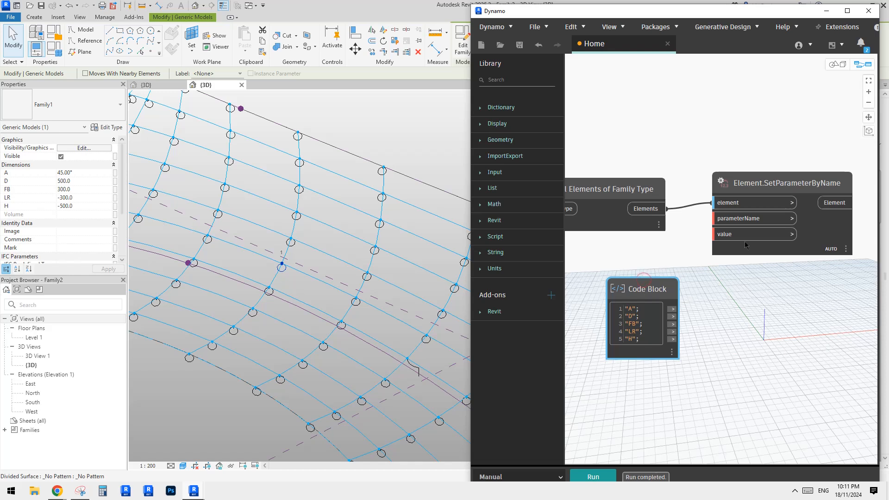
scroll(746, 244, "down", 2)
left_click(703, 286)
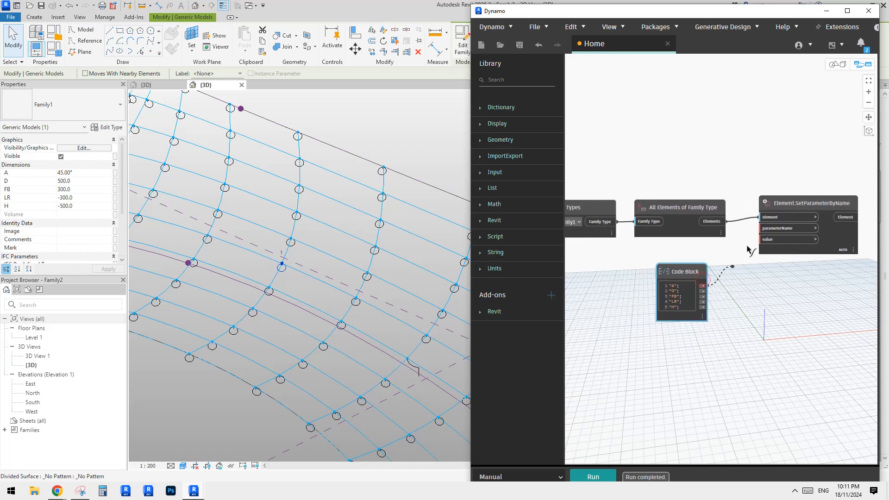
left_click(769, 228)
left_click_drag(770, 207, 784, 224)
middle_click_drag(741, 373, 691, 357)
scroll(670, 309, "down", 2)
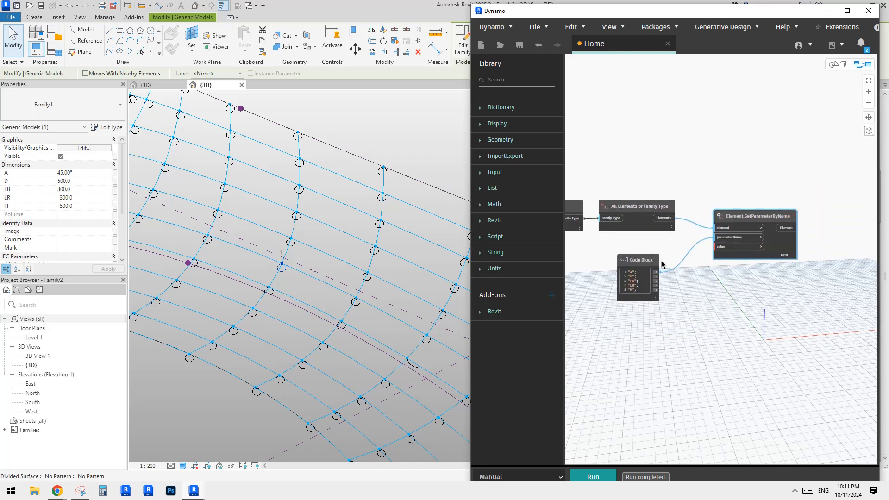
left_click_drag(649, 266, 650, 258)
Step: Make four copies of the connected Element.SetParameterByName node, one for each remaining parameter name
left_click(758, 219)
scroll(756, 215, "up", 2)
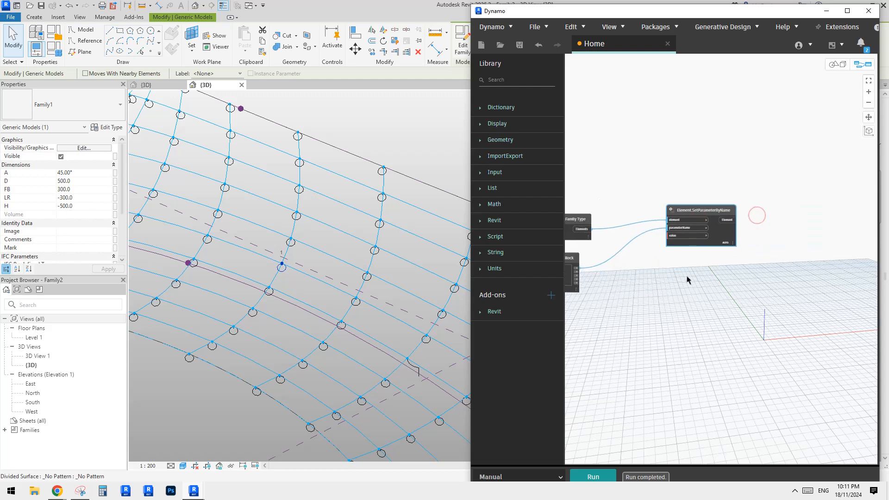
scroll(654, 236, "up", 2)
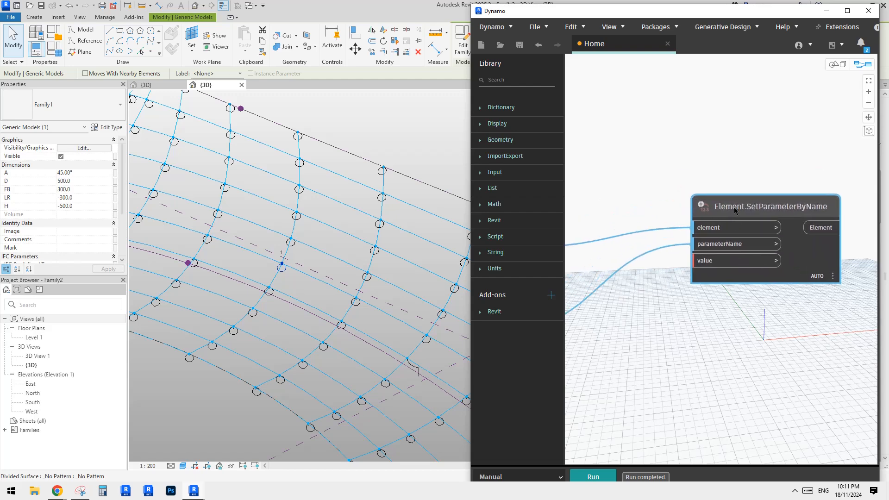
key("ctrl+c")
key("ctrl+v")
scroll(704, 218, "down", 1)
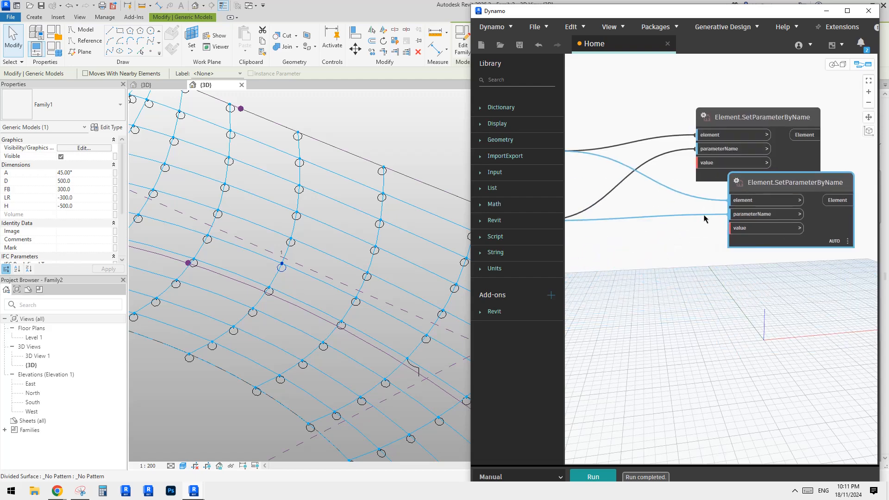
key("ctrl+v")
key("ctrl+v")
key("ctrl+v")
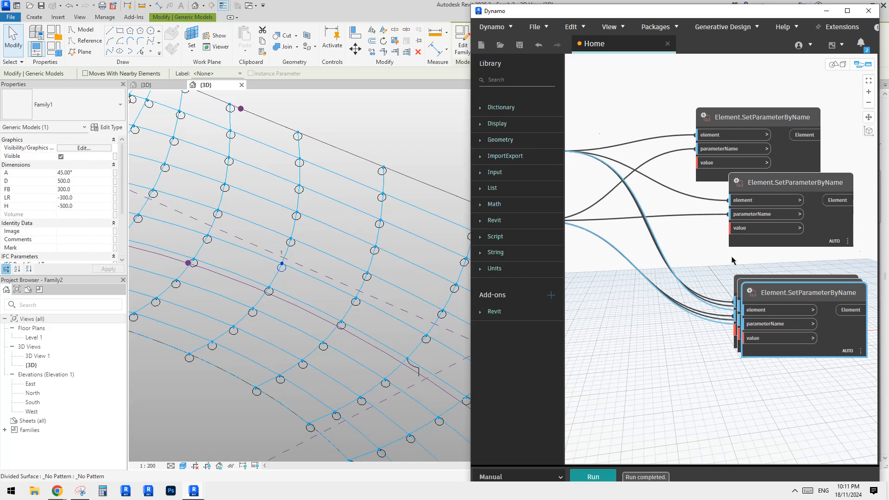
Step: Arrange the five Element.SetParameterByName nodes in a vertical column without overlaps
middle_click_drag(782, 298, 780, 254)
left_click_drag(780, 255, 754, 225)
left_click_drag(768, 138, 736, 157)
left_click_drag(828, 227, 797, 246)
middle_click_drag(781, 296, 771, 244)
left_click_drag(811, 237, 790, 274)
left_click_drag(814, 321, 800, 365)
scroll(787, 352, "down", 1)
middle_click_drag(585, 181, 648, 227)
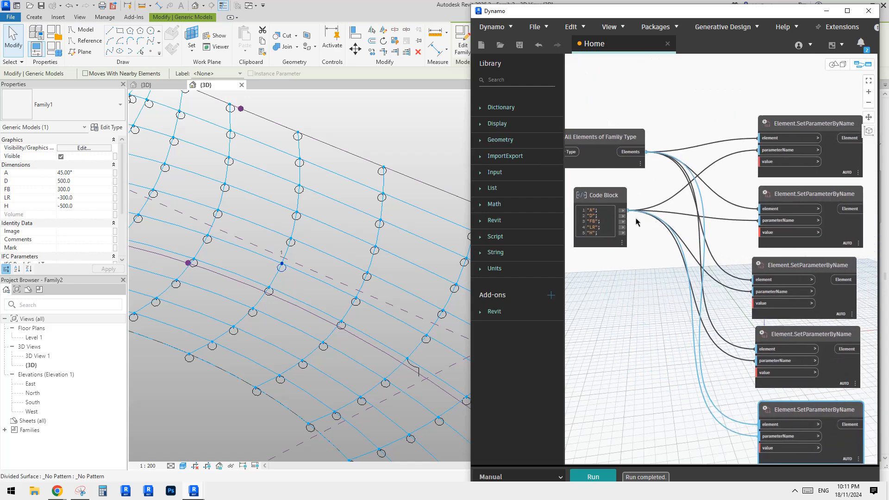
Step: Rewire the parameterName inputs of the four copied nodes, from top to bottom, to the Code Block outputs "D", "FB", "LR" and "H"
middle_click_drag(764, 179, 748, 153)
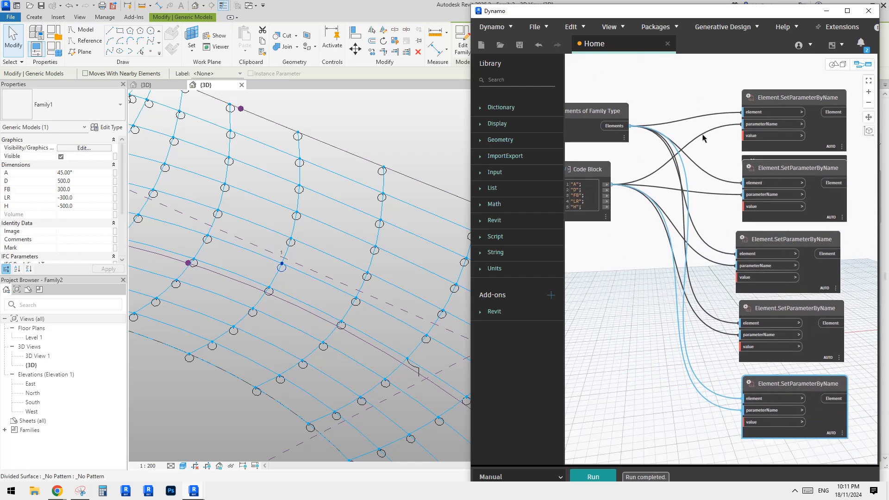
middle_click_drag(697, 177, 715, 191)
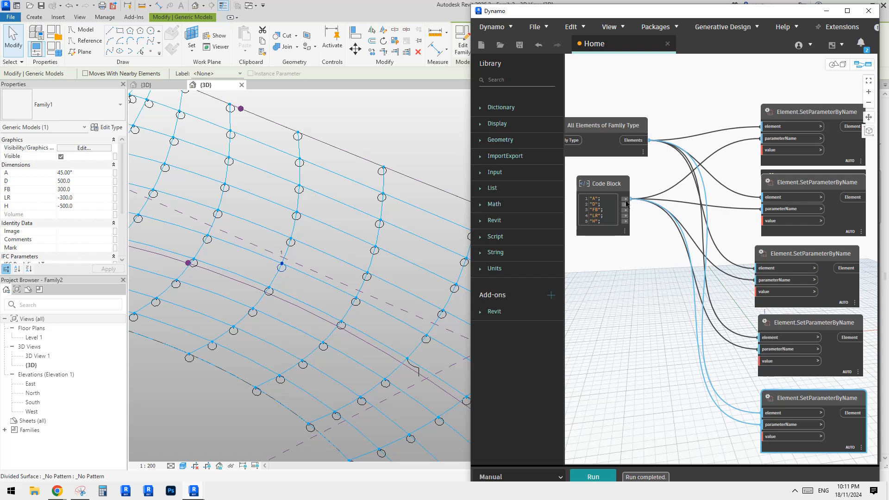
left_click_drag(764, 209, 629, 209)
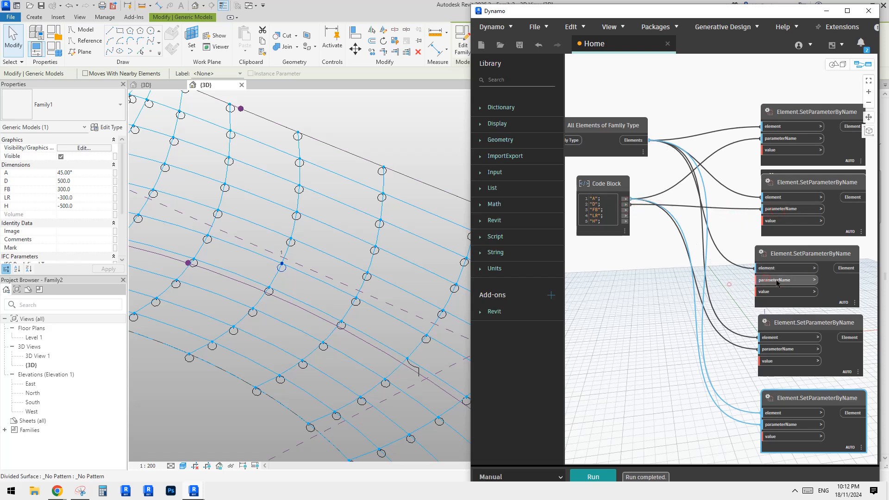
left_click_drag(756, 280, 627, 212)
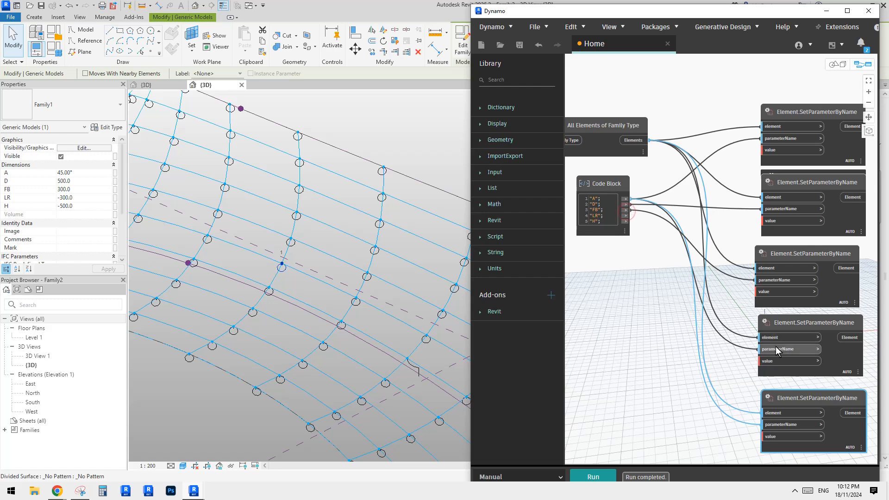
left_click_drag(774, 350, 626, 216)
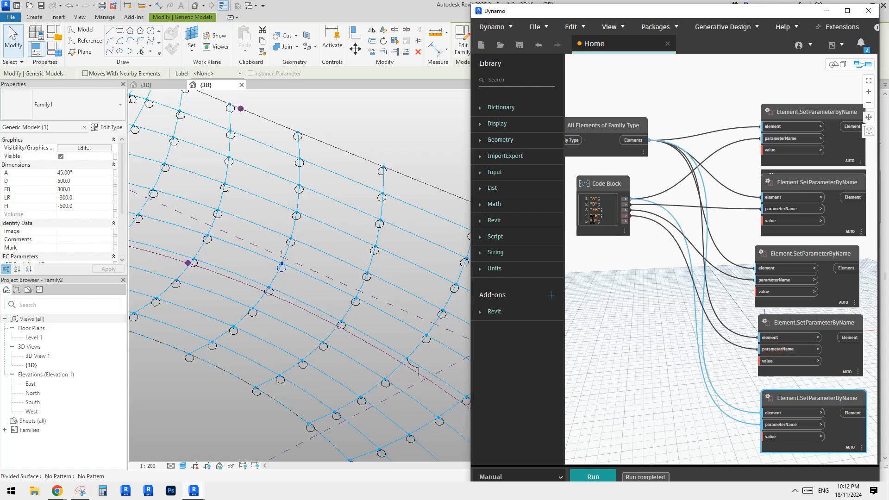
left_click_drag(773, 426, 630, 222)
middle_click_drag(629, 301, 619, 254)
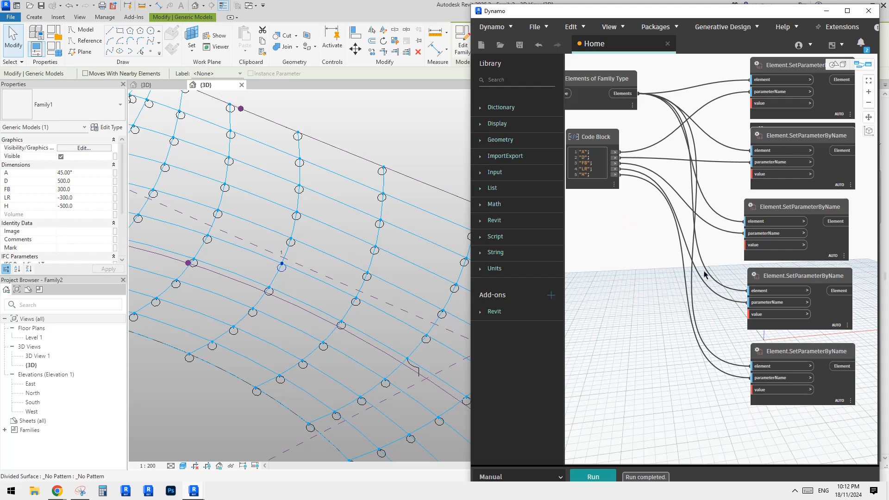
Step: Add a second Code Block below the parameter-name block containing the range 0..360..10; for the angle values
scroll(705, 276, "down", 2)
middle_click_drag(687, 281, 689, 291)
middle_click_drag(772, 142, 778, 141)
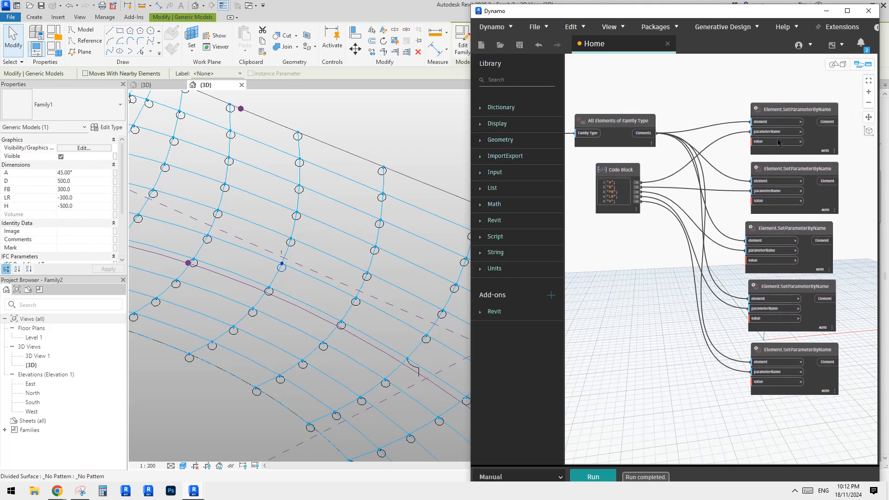
middle_click_drag(680, 255, 702, 248)
scroll(697, 255, "up", 1)
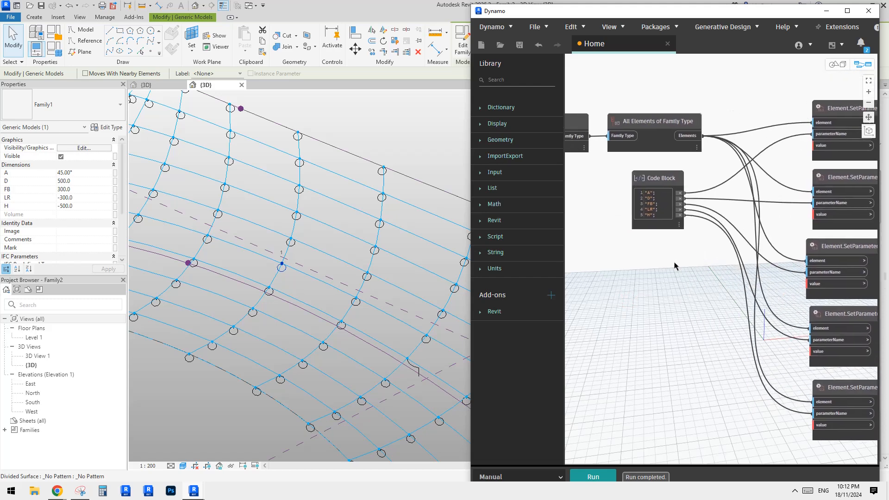
scroll(649, 268, "up", 2)
scroll(649, 264, "down", 1)
middle_click_drag(650, 265, 635, 288)
scroll(633, 277, "up", 1)
middle_click_drag(660, 319, 653, 329)
scroll(604, 315, "up", 3)
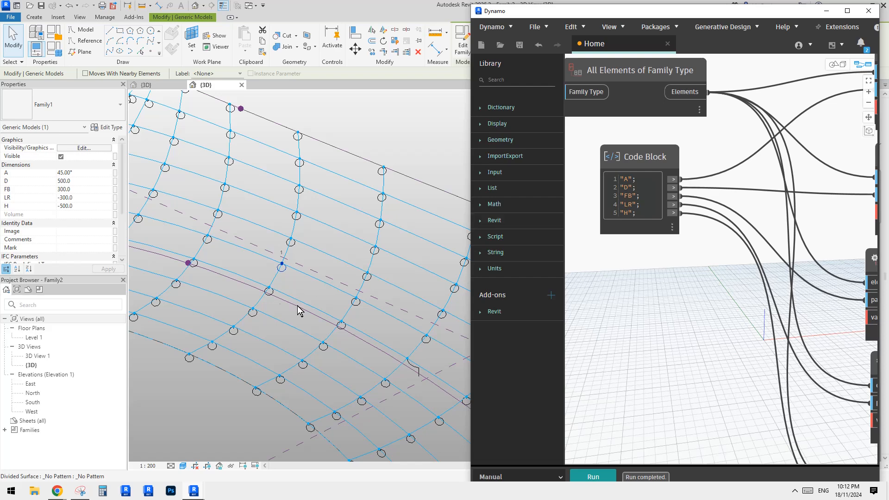
middle_click_drag(713, 295, 773, 297)
double_click(624, 279)
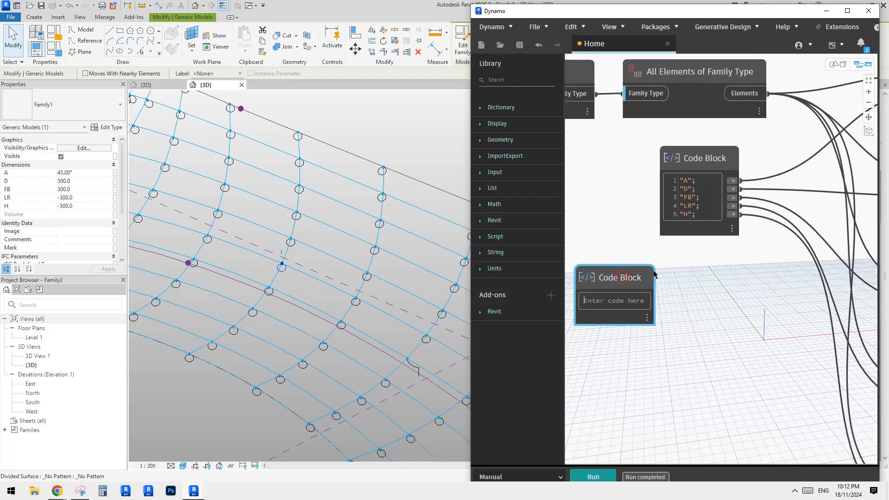
type("10")
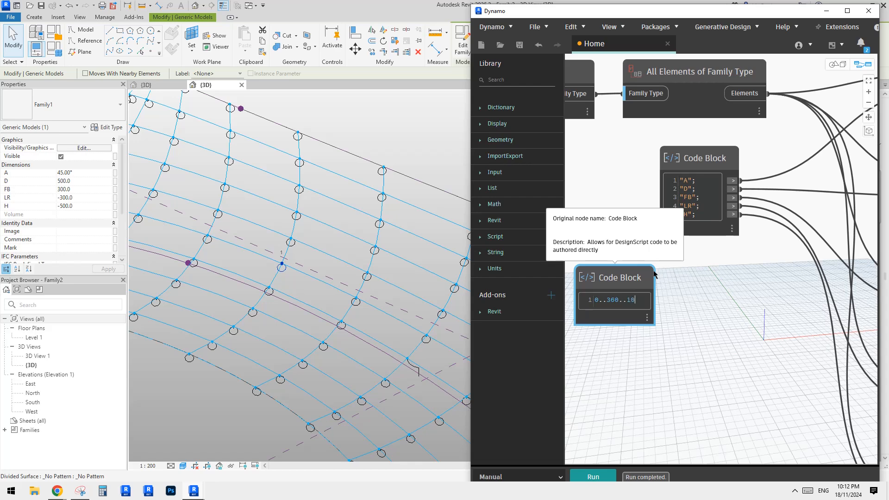
left_click(731, 341)
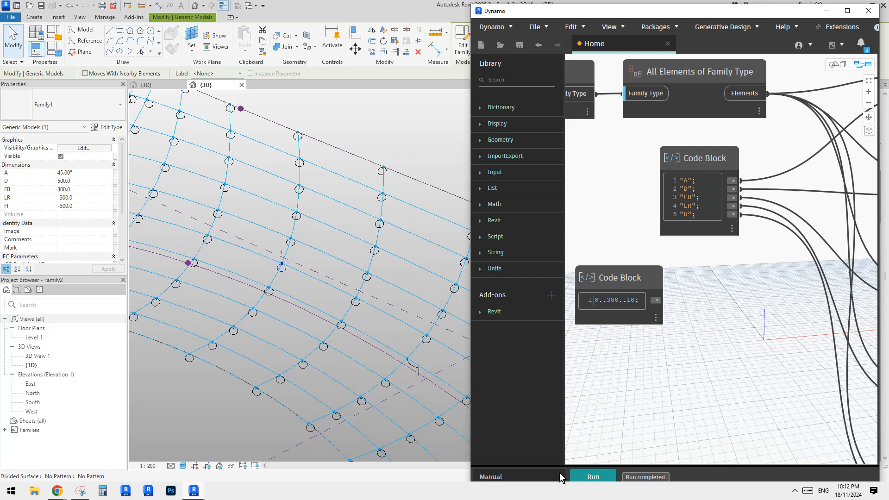
Step: Run the graph and inspect the list of values produced by the angle range Code Block
left_click(585, 476)
mouse_move(651, 324)
left_click_drag(657, 322, 673, 315)
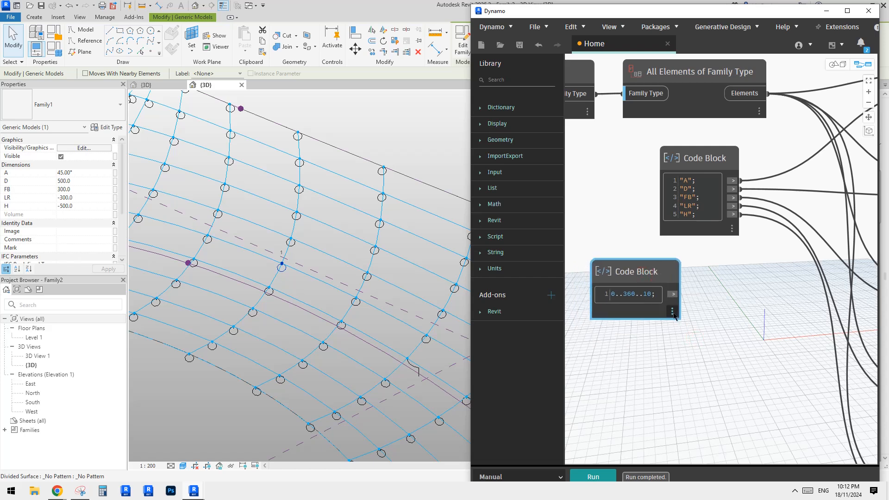
mouse_move(665, 332)
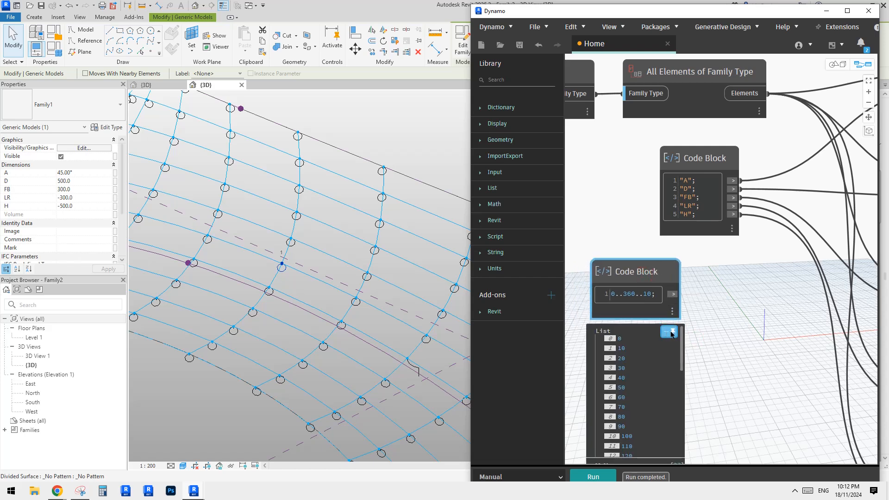
mouse_move(655, 316)
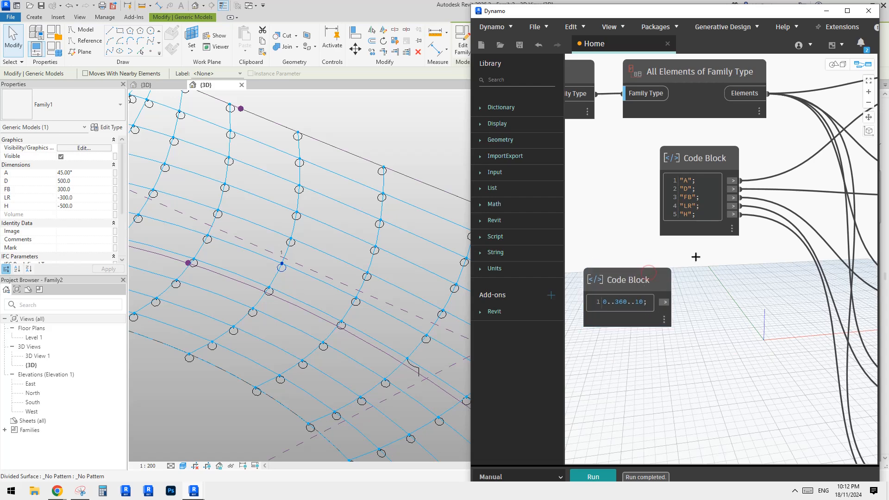
Step: Move the 0..360..10 range Code Block closer beneath the parameter-name Code Block
scroll(693, 252, "down", 3)
left_click_drag(688, 279, 693, 270)
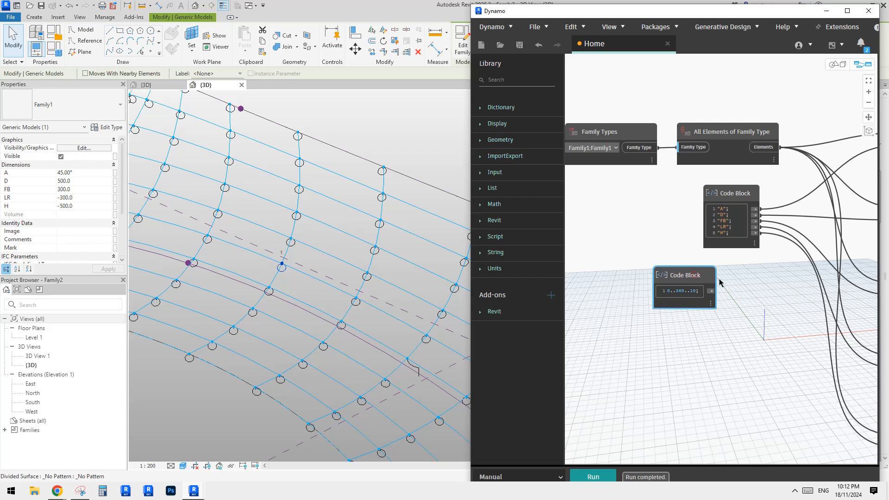
left_click(746, 278)
middle_click_drag(616, 248, 654, 262)
left_click(655, 166)
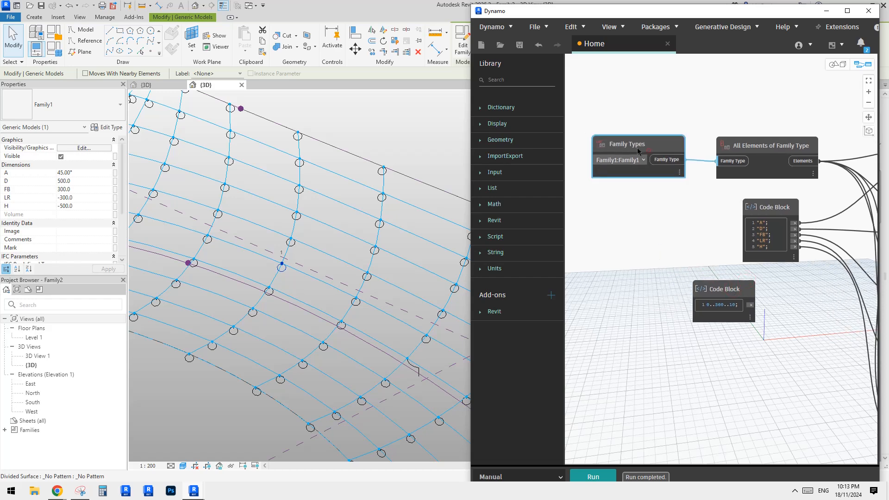
scroll(657, 190, "down", 4)
scroll(658, 192, "up", 3)
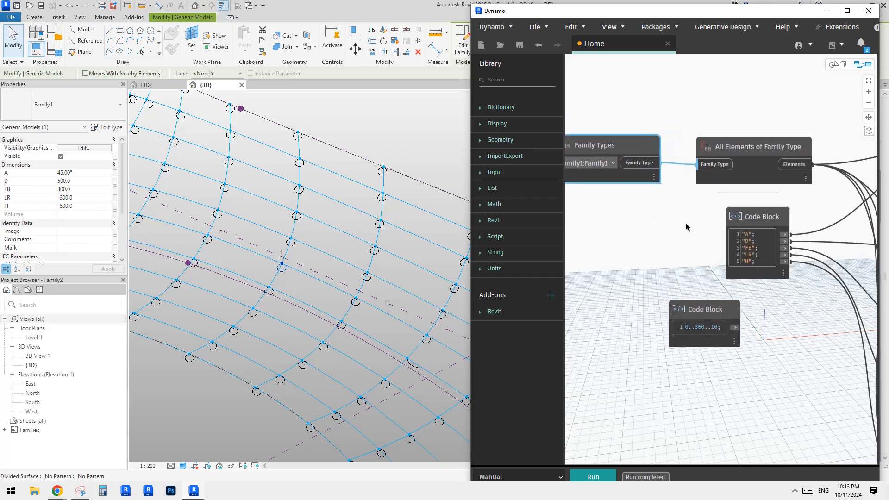
Step: Maximize the Dynamo window and reposition the parameter-name and angle range Code Blocks below All Elements of Family Type
left_click(848, 11)
middle_click_drag(407, 202, 578, 174)
scroll(535, 178, "up", 2)
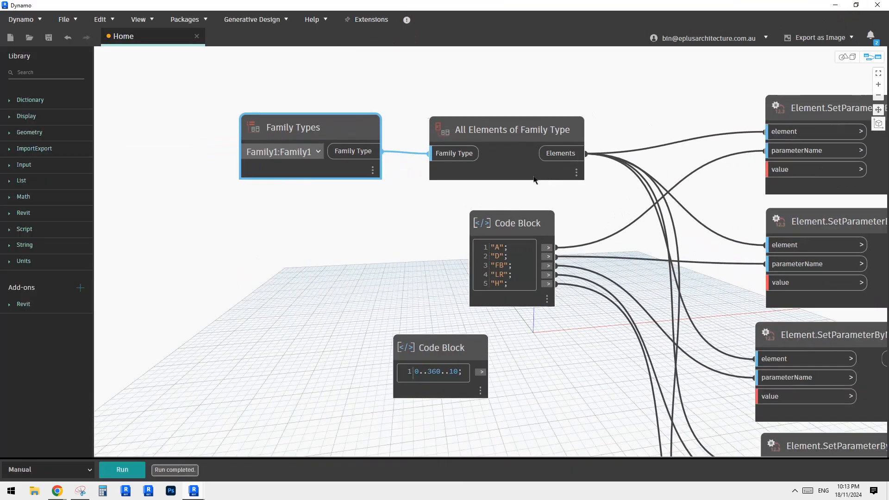
scroll(499, 199, "up", 2)
middle_click_drag(516, 196, 482, 184)
scroll(491, 181, "down", 4)
left_click_drag(477, 200, 478, 211)
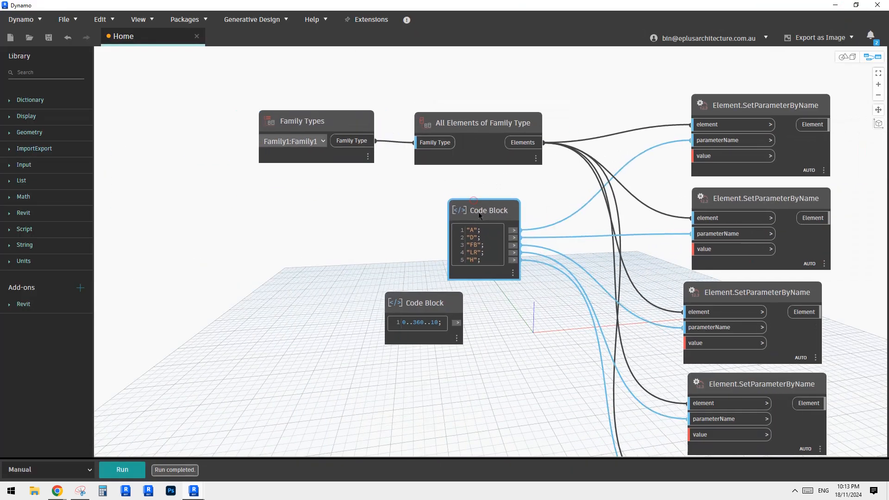
left_click_drag(416, 299, 449, 313)
Step: Add a List.Count node beside the angle range Code Block
double_click(342, 294)
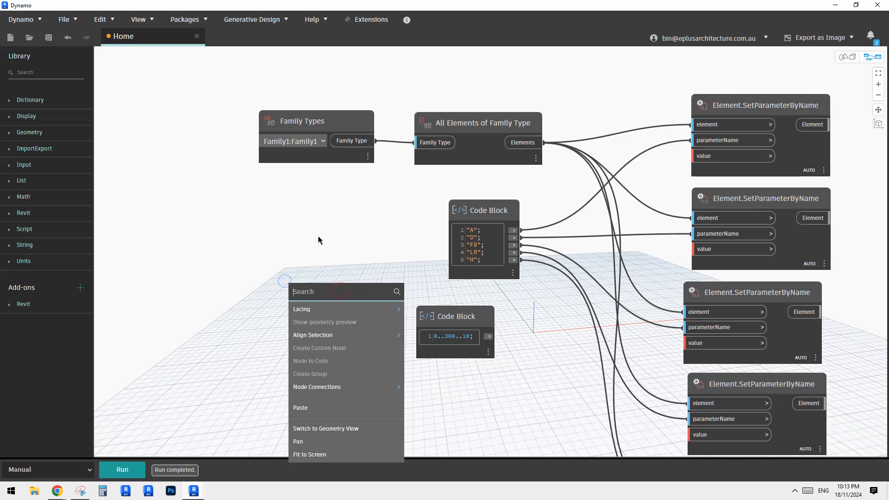
type("COUNT")
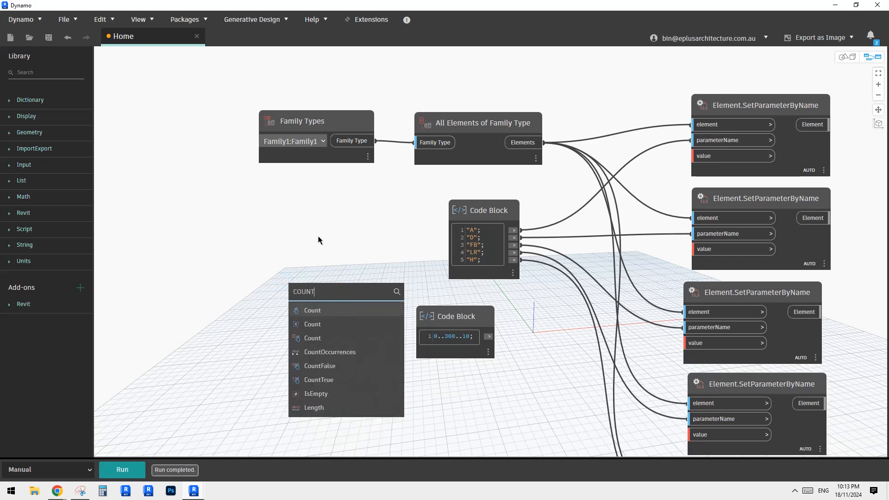
left_click(322, 312)
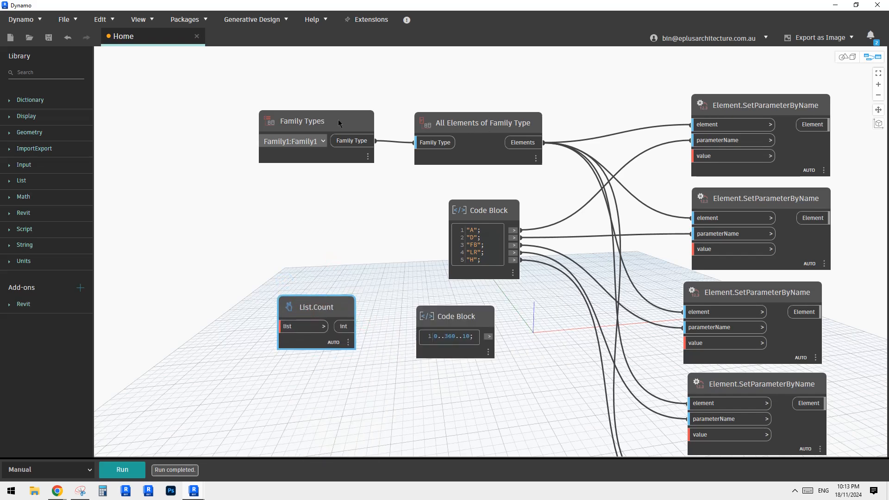
Step: Shift Family Types, All Elements of Family Type and the parameter-name Code Block away from the Element.SetParameterByName column to make room
left_click_drag(327, 118, 246, 109)
left_click_drag(480, 125, 409, 117)
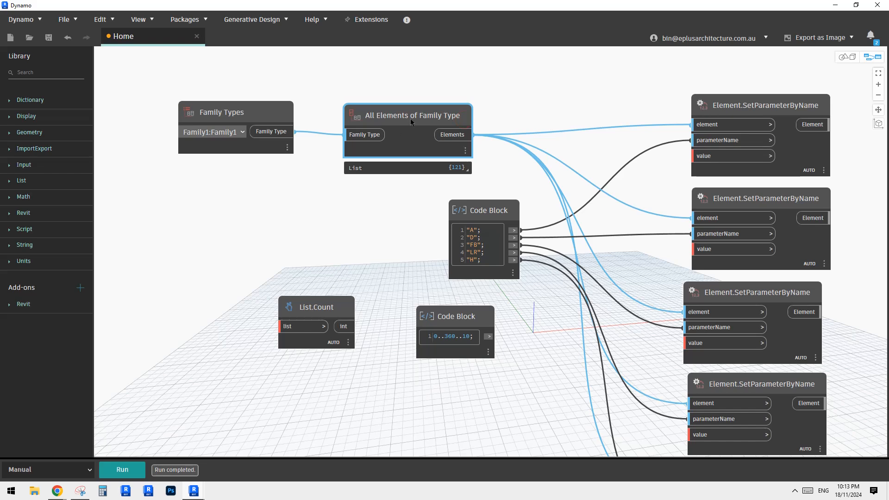
left_click_drag(475, 211, 440, 210)
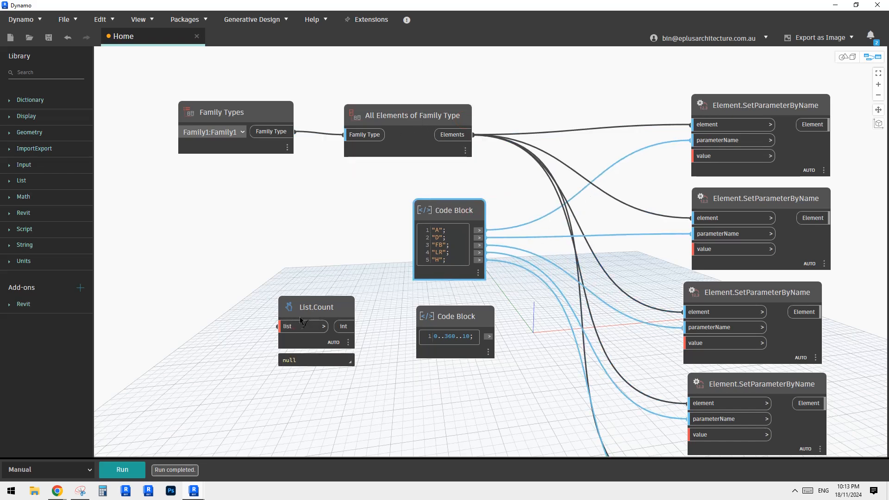
Step: Connect the Elements output of All Elements of Family Type to the List.Count list input and check the resulting count
left_click_drag(278, 327, 473, 135)
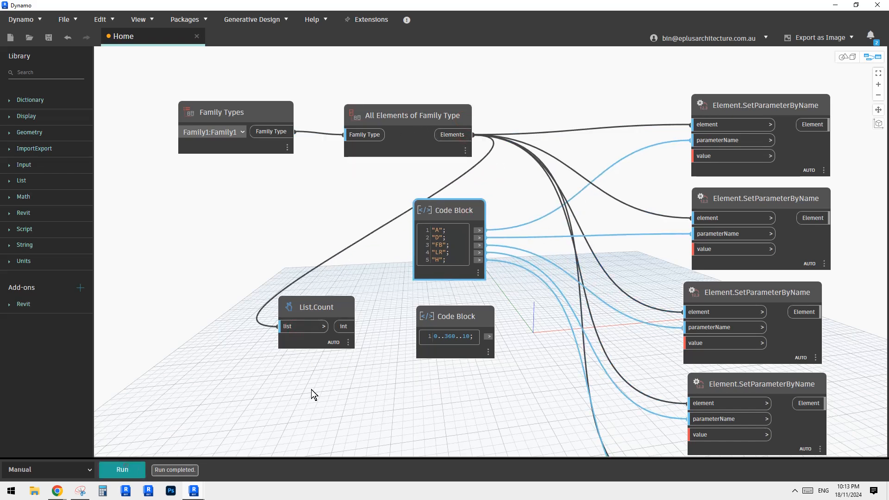
mouse_move(349, 346)
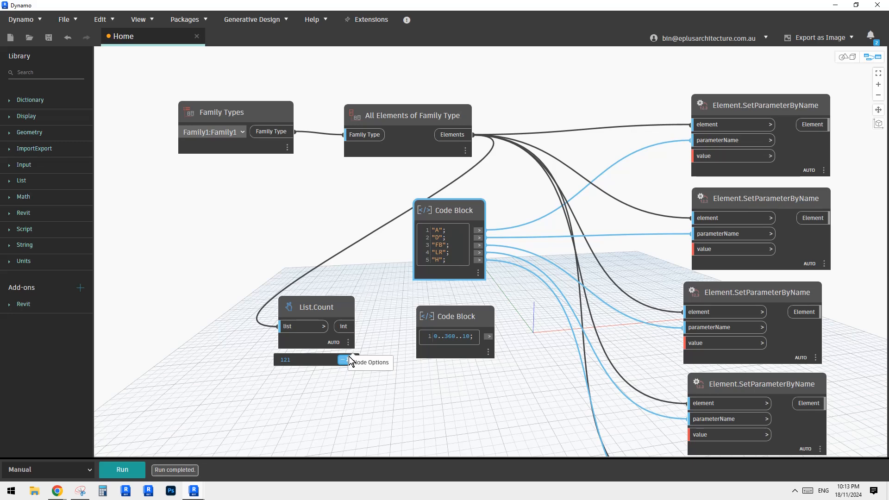
left_click(348, 315)
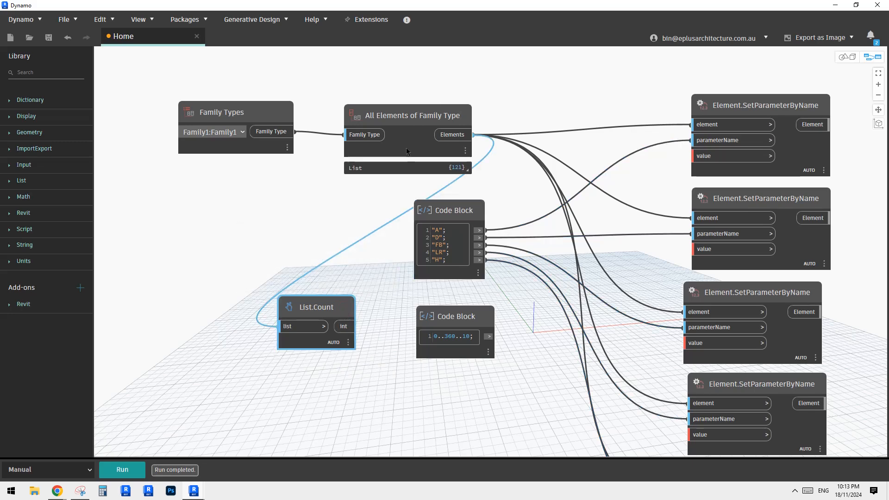
Step: Line up List.Count with the angle range Code Block and compare the element count with the range's item count
middle_click_drag(330, 309, 367, 260)
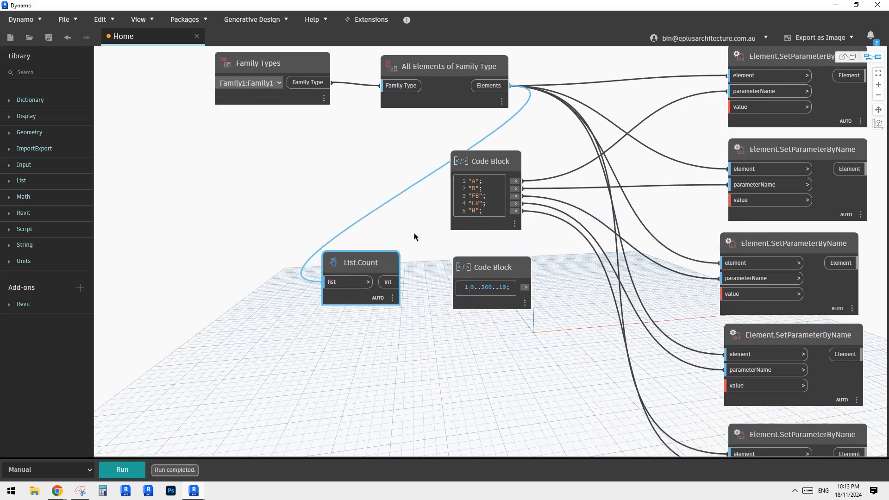
left_click_drag(495, 268, 500, 262)
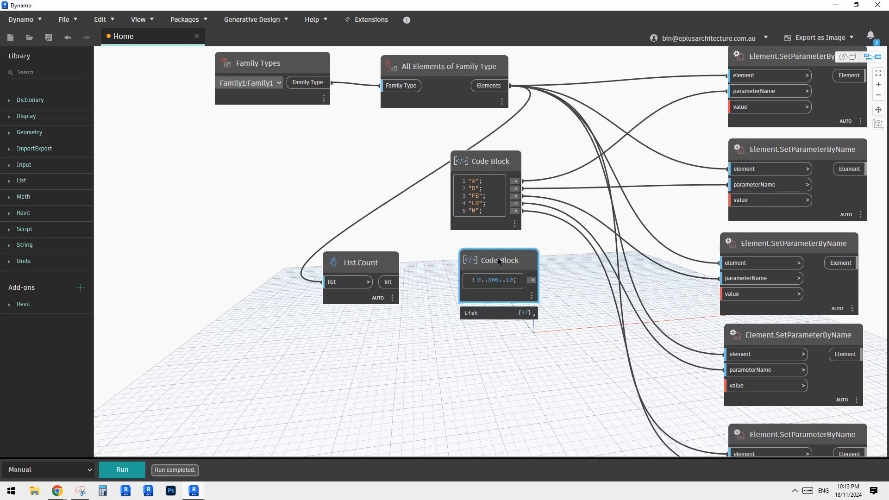
left_click_drag(372, 264, 392, 264)
left_click(399, 334)
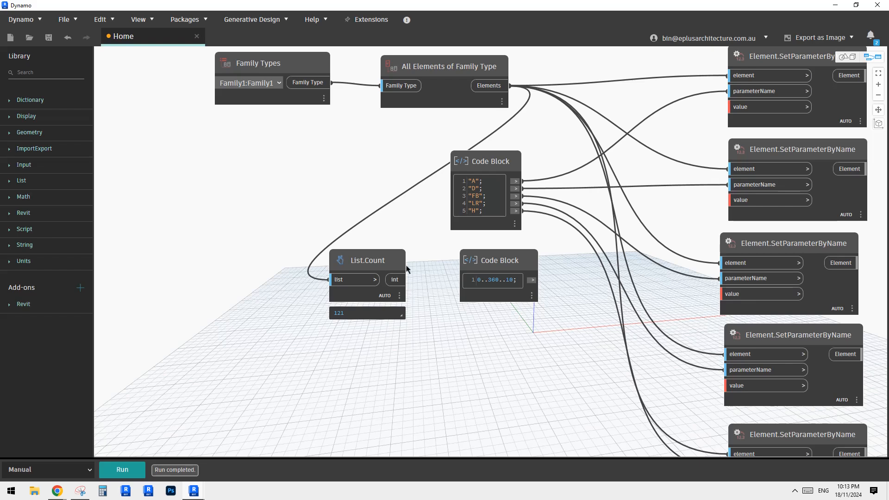
left_click(419, 329)
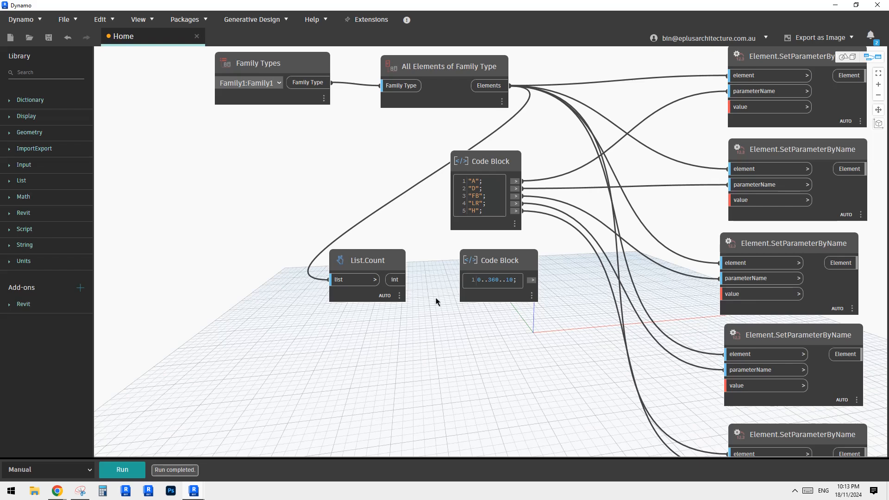
left_click_drag(377, 263, 384, 263)
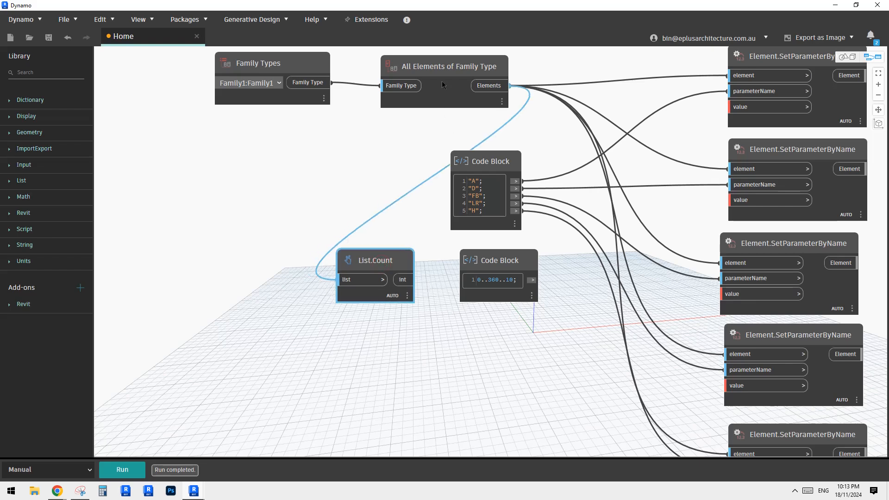
mouse_move(503, 119)
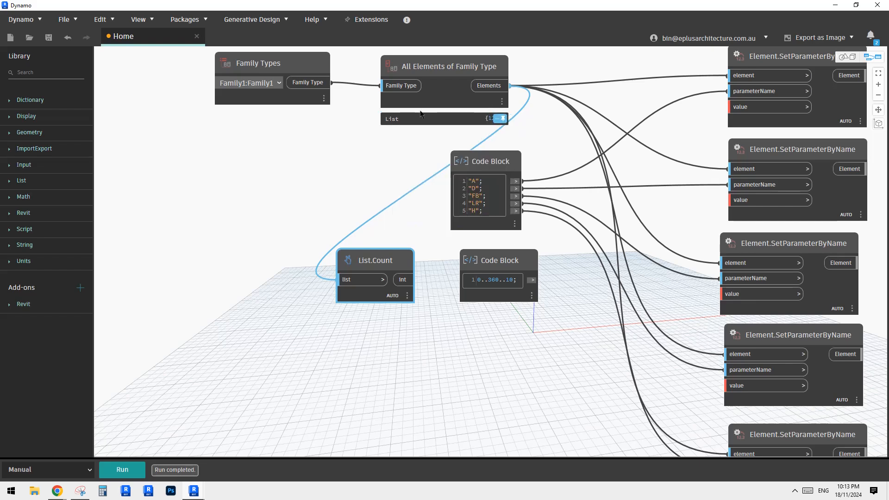
Step: Add a division (/) node below List.Count and connect the List.Count int output to its x input
left_click(374, 343)
right_click(406, 357)
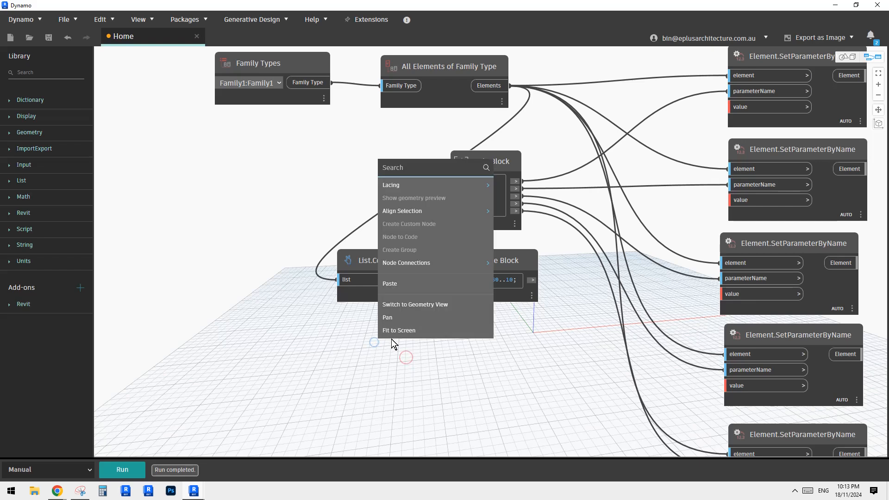
left_click(384, 392)
right_click(402, 352)
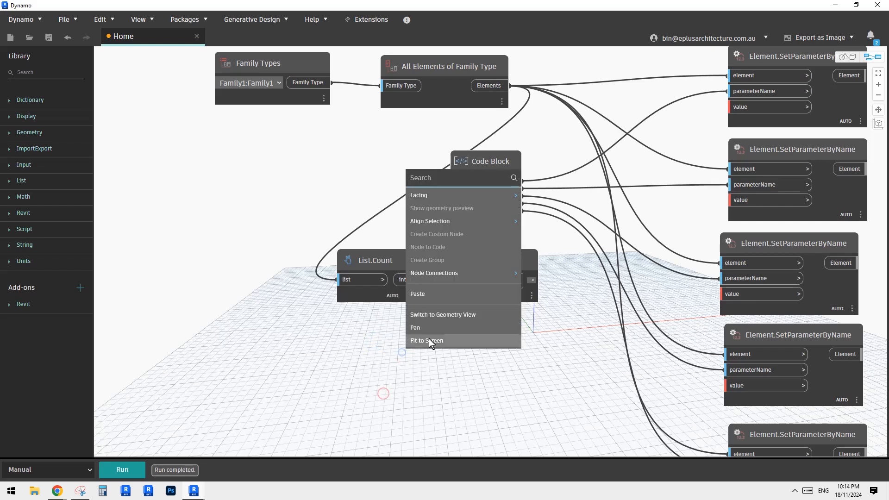
type("/")
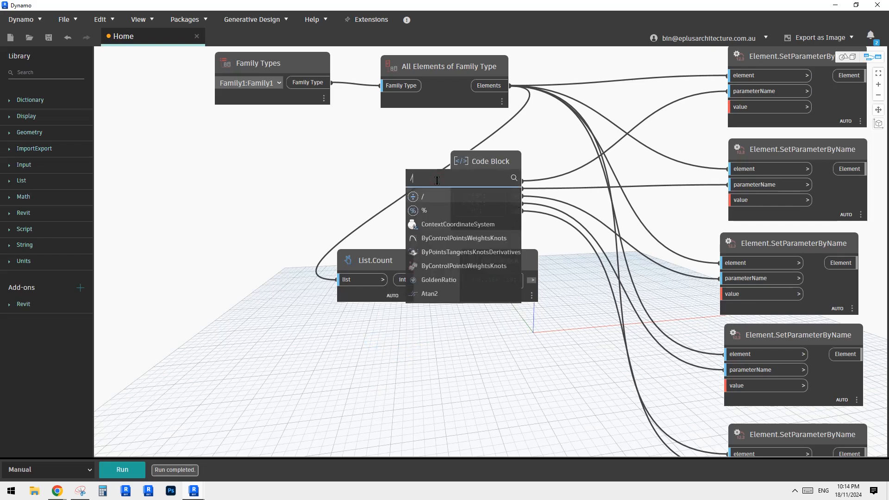
left_click(424, 196)
left_click_drag(425, 205, 375, 222)
left_click_drag(408, 329, 383, 324)
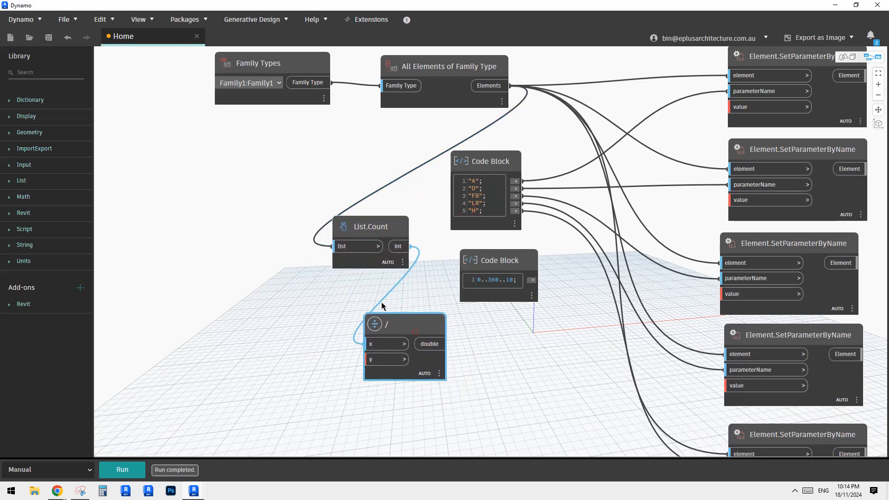
Step: Connect the angle range Code Block output to the division node's y input and place the block beside that node
left_click(375, 228)
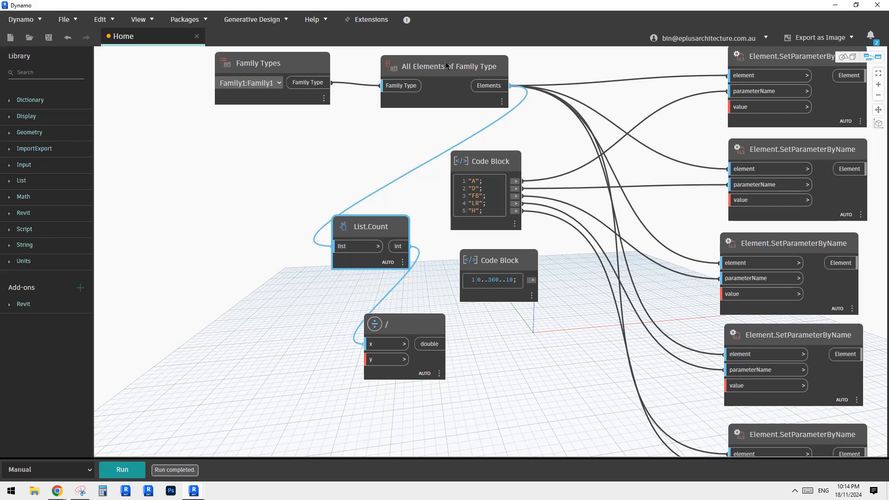
left_click_drag(481, 291, 506, 296)
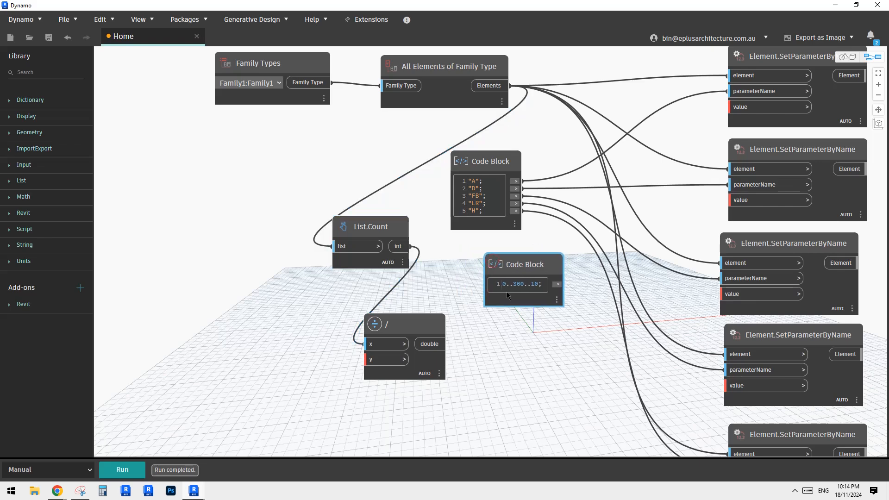
left_click_drag(558, 284, 370, 359)
left_click_drag(525, 264, 300, 341)
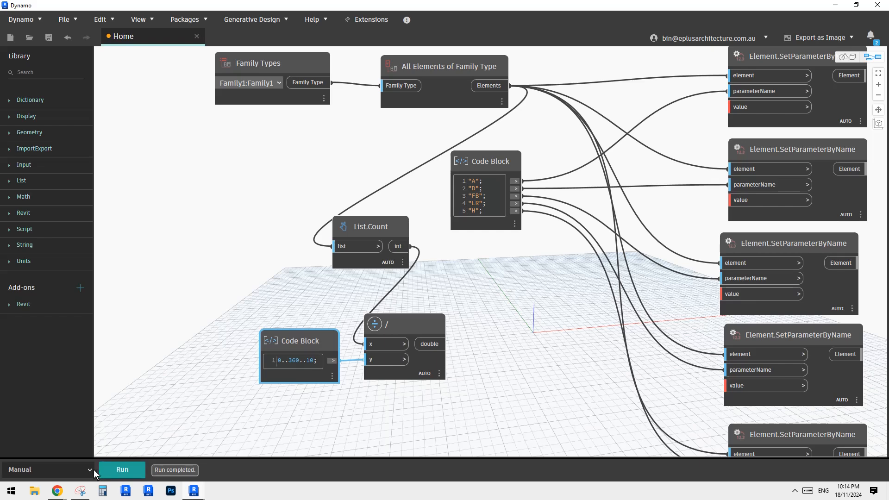
Step: Run the graph and inspect the list produced by the division node
left_click(121, 469)
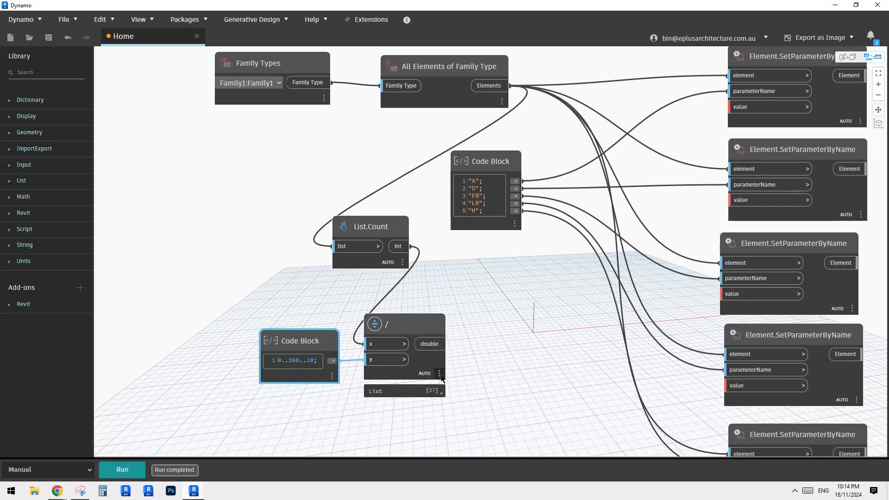
mouse_move(441, 390)
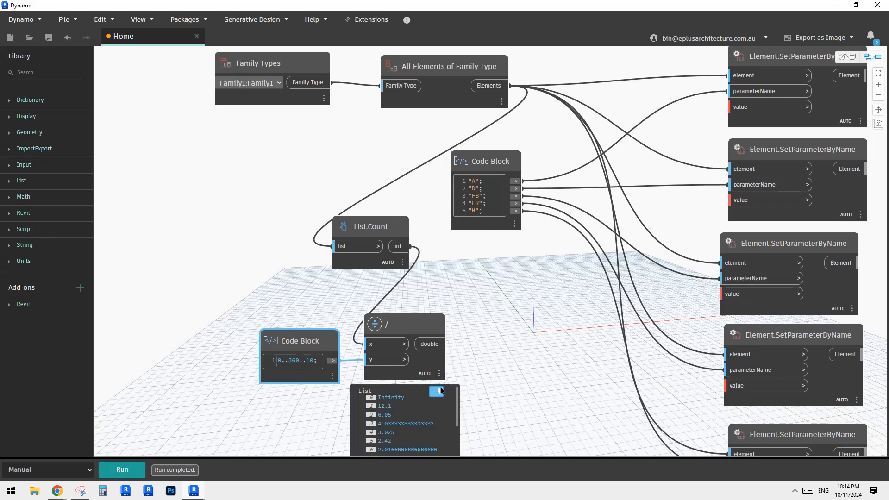
left_click(480, 326)
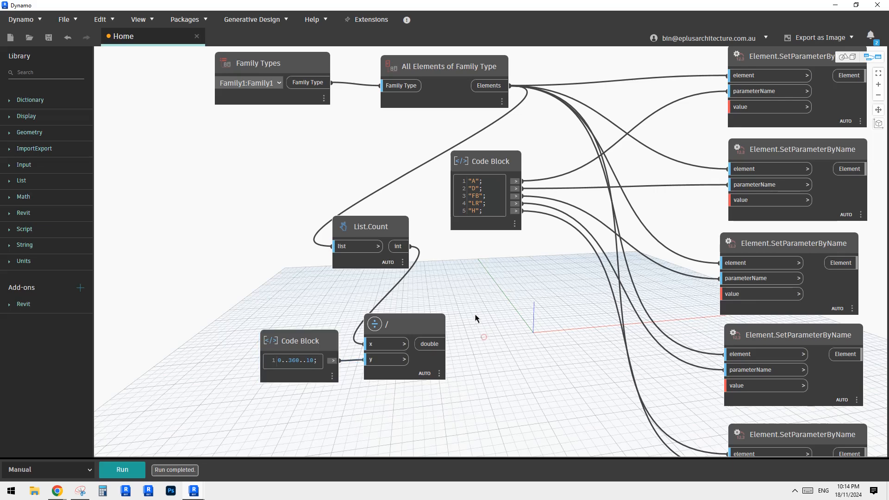
middle_click_drag(482, 336, 501, 321)
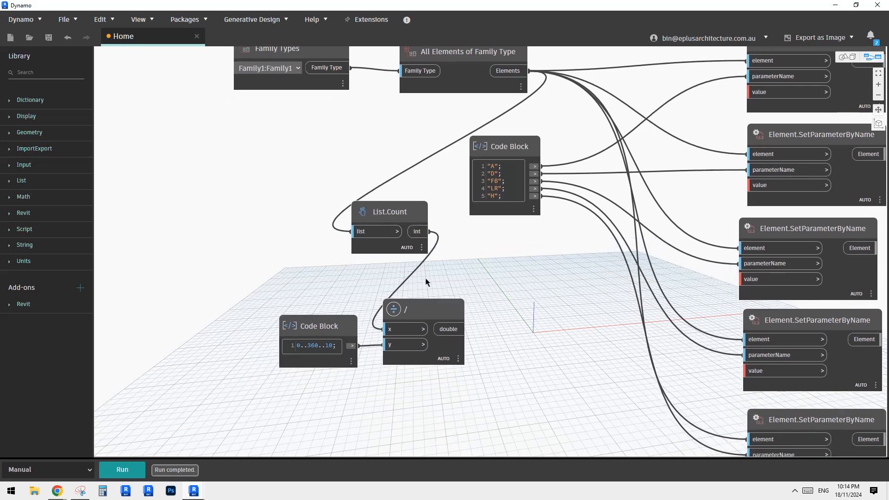
mouse_move(418, 349)
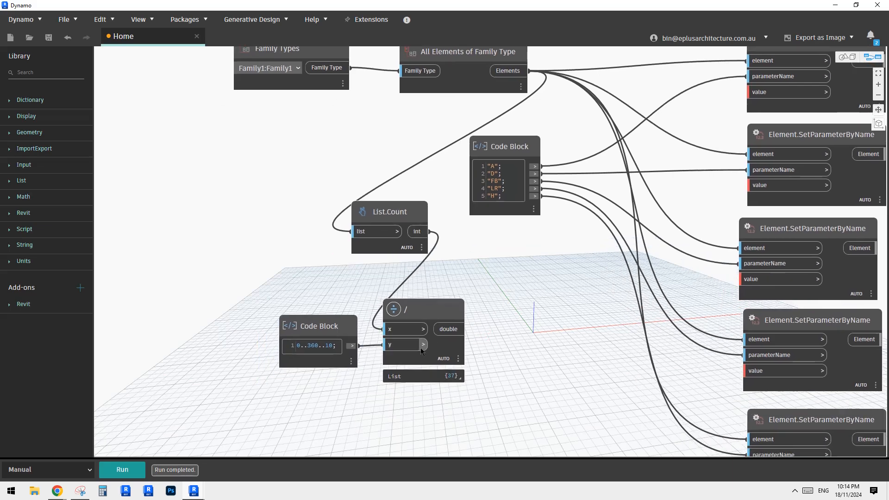
Step: Spread the division node and the angle range Code Block farther apart to make room between them
left_click_drag(433, 313, 453, 311)
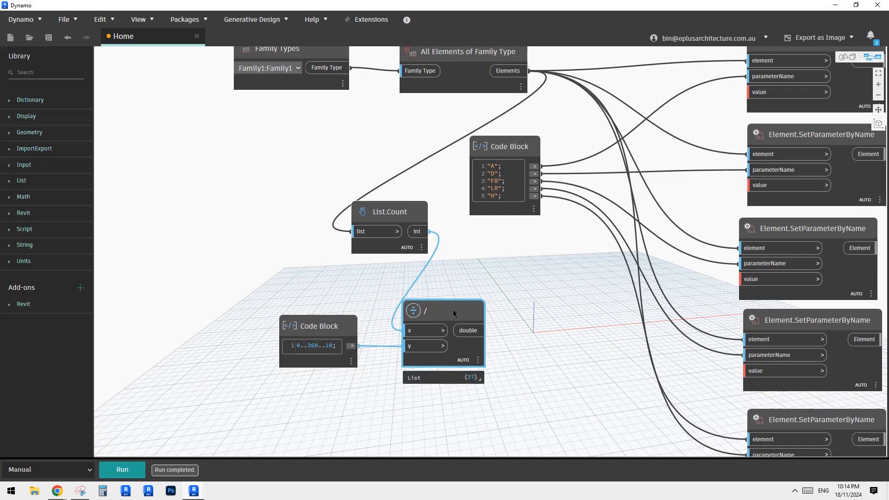
left_click_drag(315, 325, 281, 326)
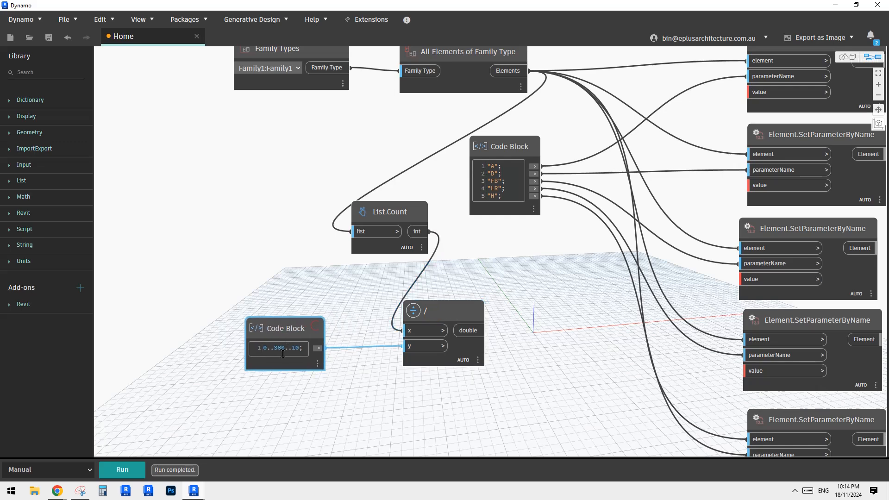
middle_click_drag(308, 292, 333, 282)
Step: Duplicate the List.Count node and place the copy just above the angle range Code Block
left_click(426, 202)
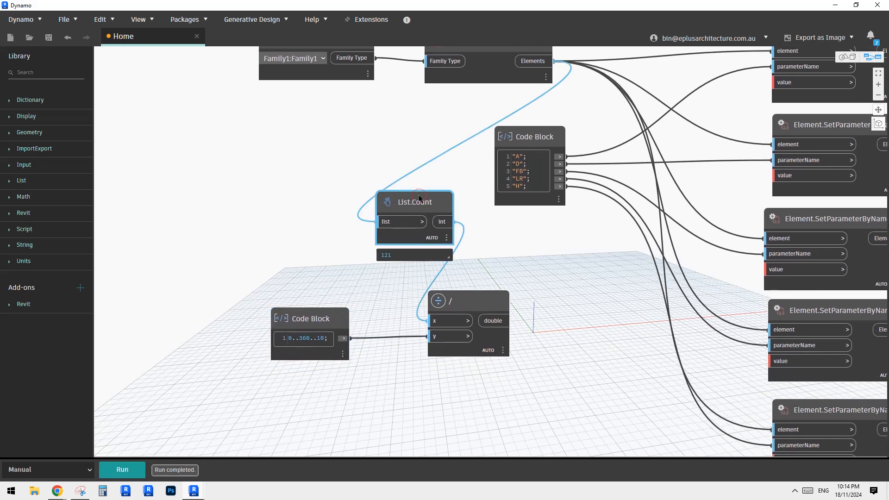
key("ctrl+c")
key("ctrl+v")
middle_click_drag(530, 233, 533, 210)
left_click_drag(520, 208, 341, 240)
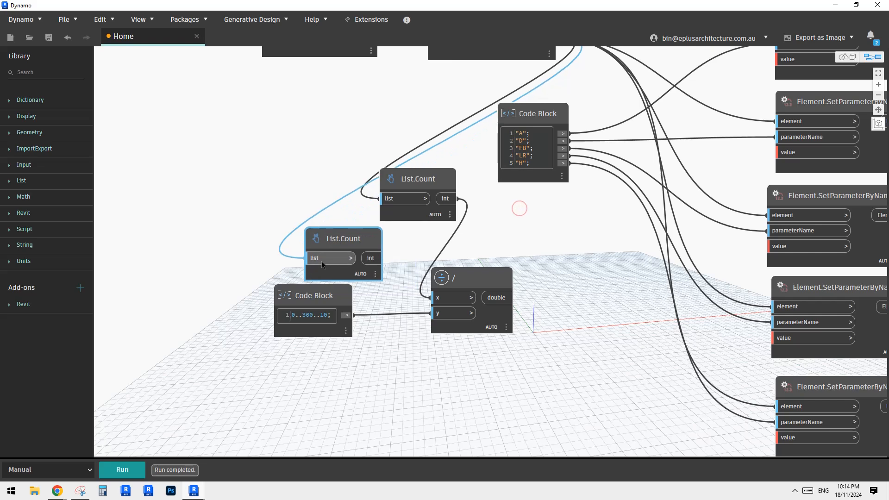
Step: Replace the copied List.Count node's list input wire with one from the angle range Code Block output
left_click(316, 260)
left_click(256, 202)
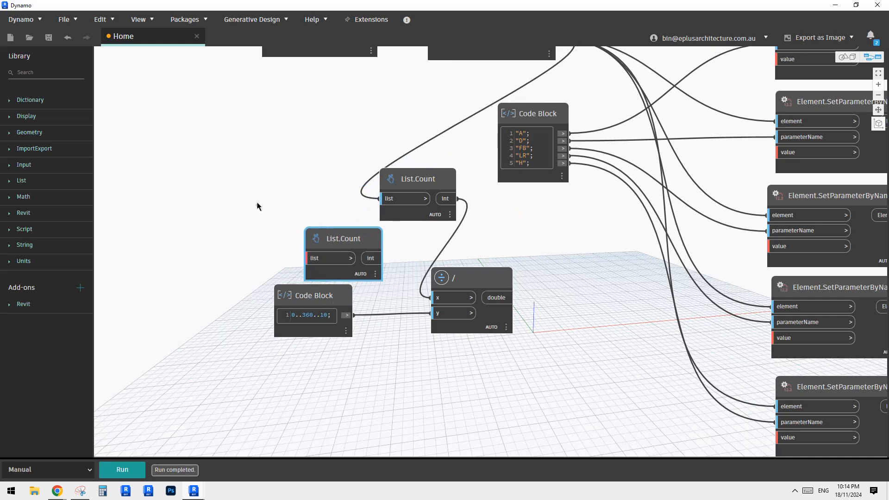
left_click(309, 258)
left_click(351, 318)
Step: Place the copied List.Count between the angle range Code Block and the division node, and connect its output to the division's y input
left_click_drag(366, 241, 437, 380)
left_click_drag(488, 273, 543, 273)
left_click(490, 313)
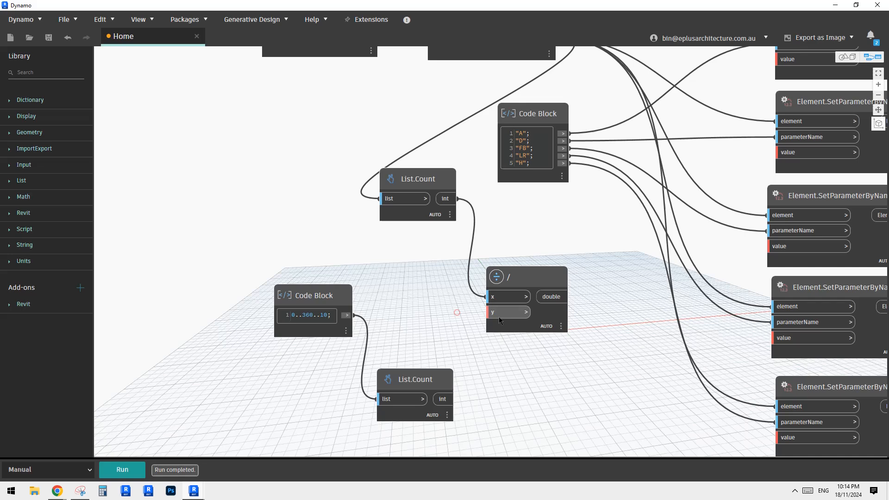
left_click(450, 398)
left_click_drag(428, 371, 427, 348)
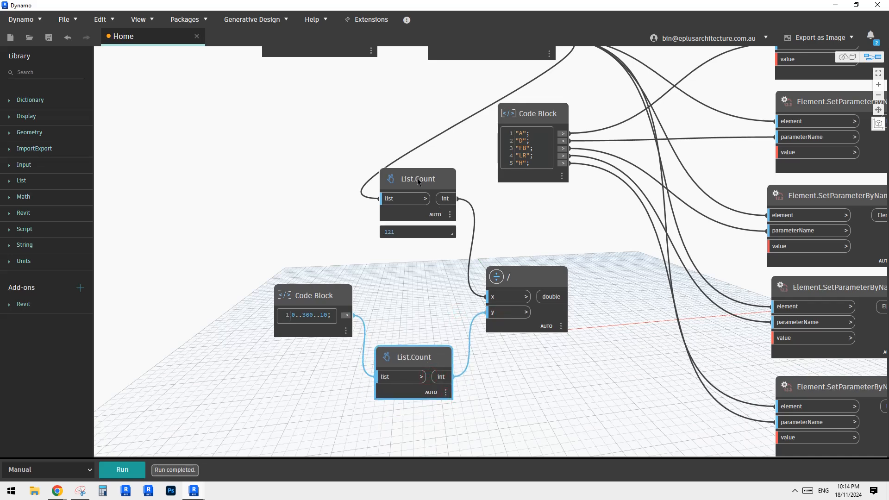
Step: Raise the angle range's List.Count node, then run the graph and pin the division node's result preview
middle_click_drag(461, 95, 453, 166)
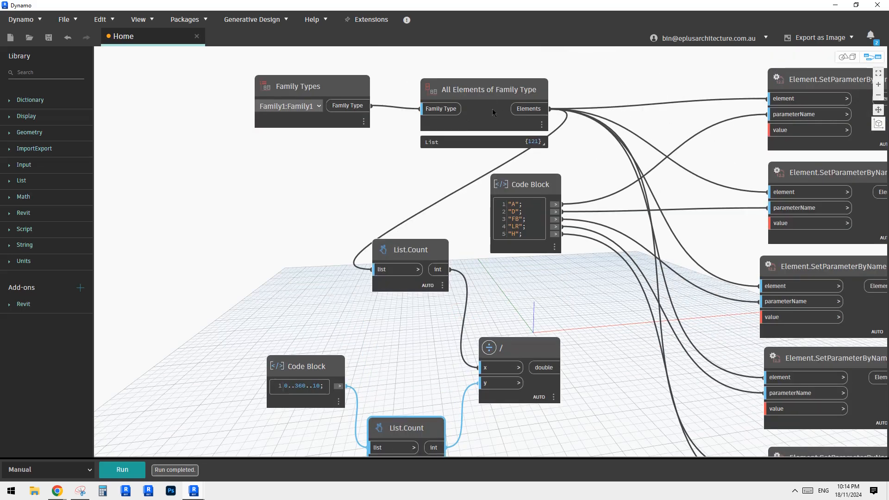
middle_click_drag(408, 275, 433, 163)
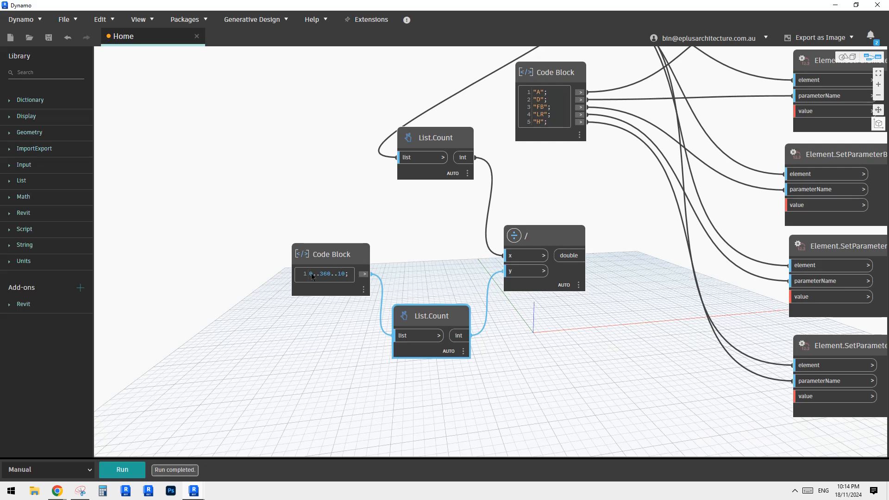
mouse_move(329, 263)
left_click_drag(433, 317, 444, 287)
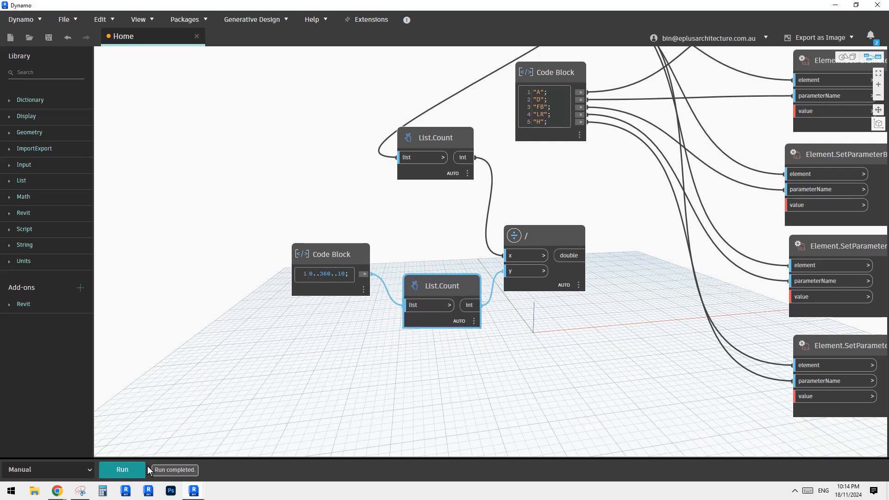
left_click(130, 470)
mouse_move(576, 303)
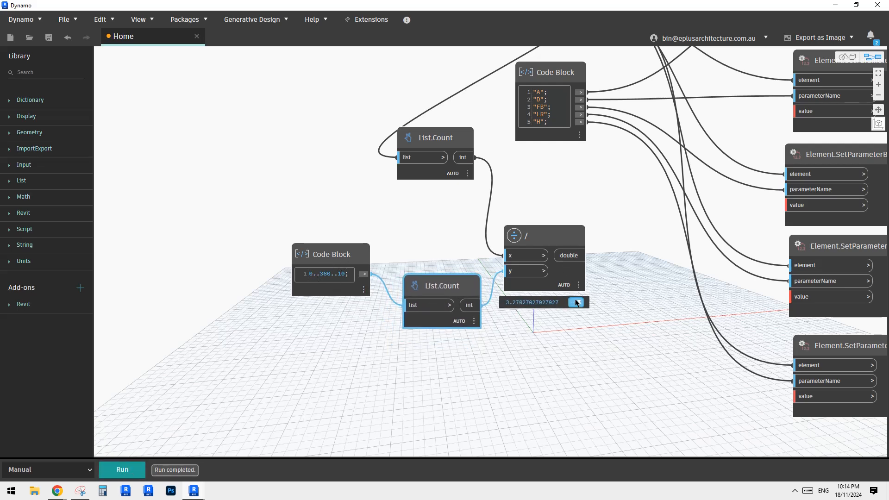
scroll(510, 363, "down", 2)
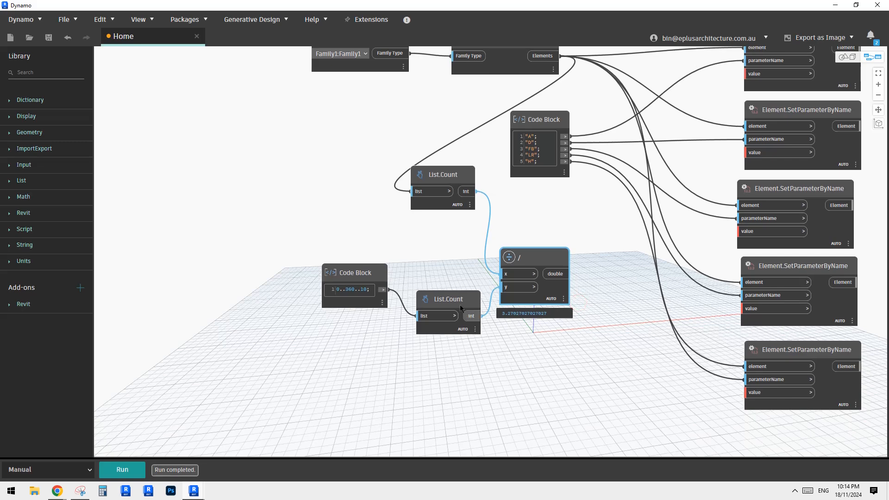
Step: Shift the division node away from the angle range's List.Count and line that List.Count up with its Code Block
middle_click_drag(475, 312, 461, 343)
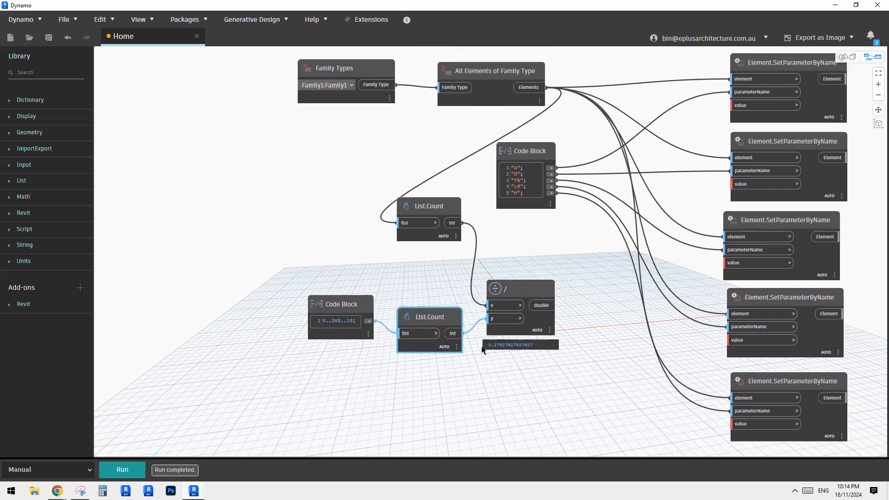
left_click(520, 283)
left_click_drag(440, 317, 445, 308)
middle_click_drag(489, 365, 514, 363)
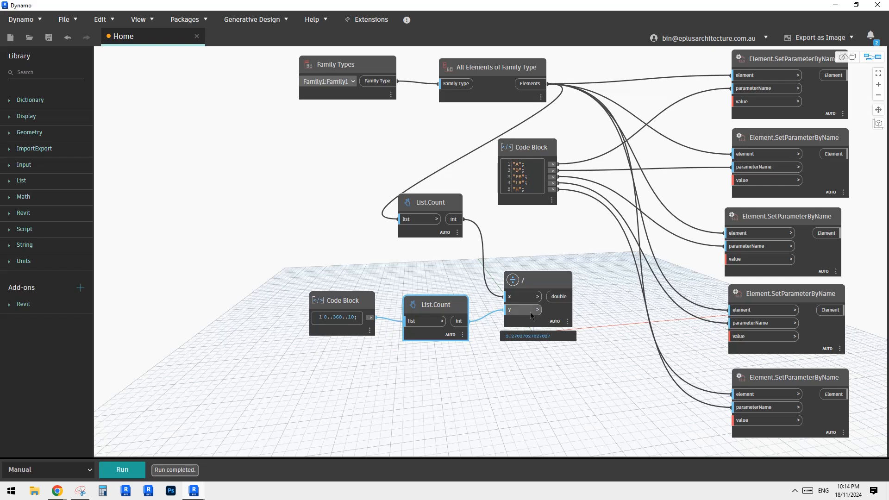
middle_click_drag(521, 315, 519, 324)
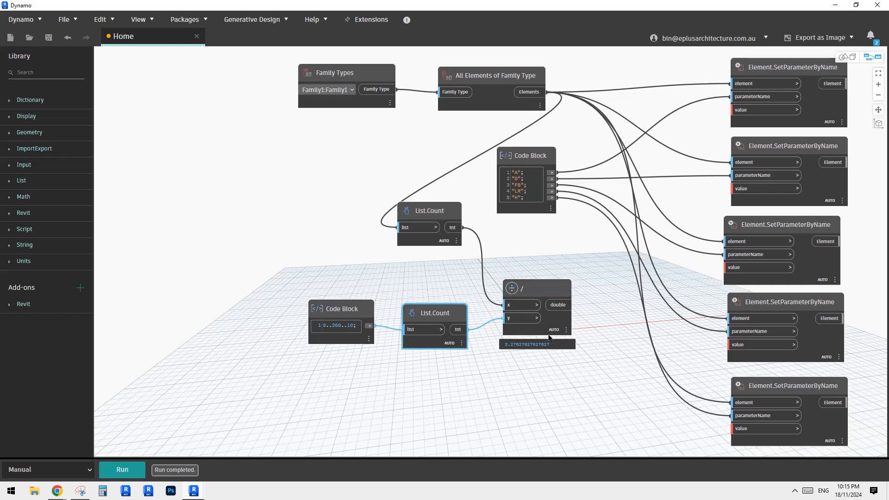
left_click_drag(452, 318, 453, 314)
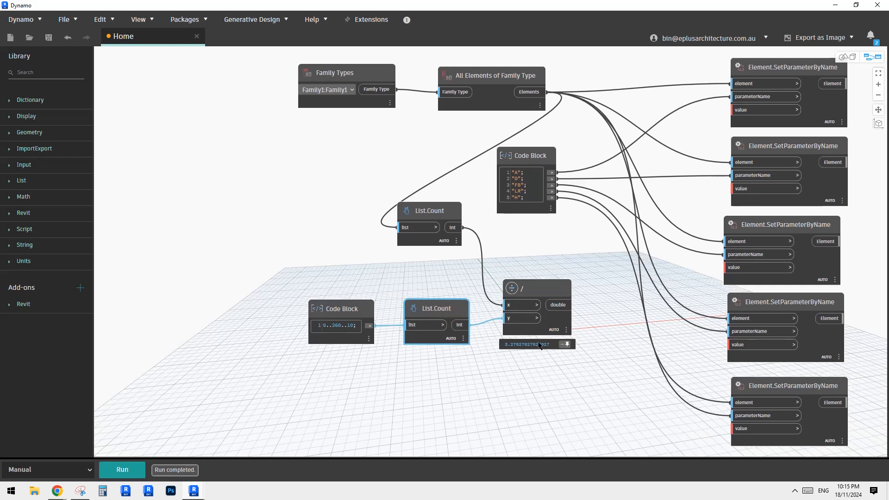
middle_click_drag(543, 329, 543, 334)
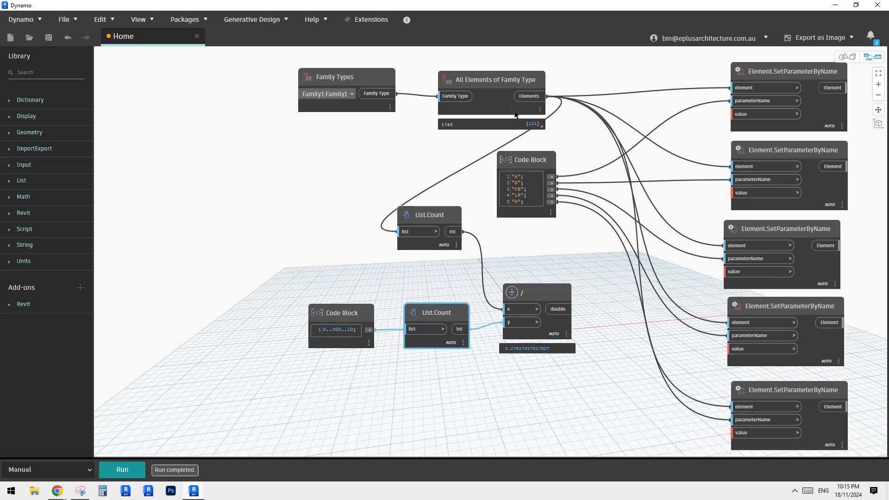
Step: Fine-tune the positions of the angle range Code Block, the division node and the family elements' List.Count
scroll(610, 301, "up", 4)
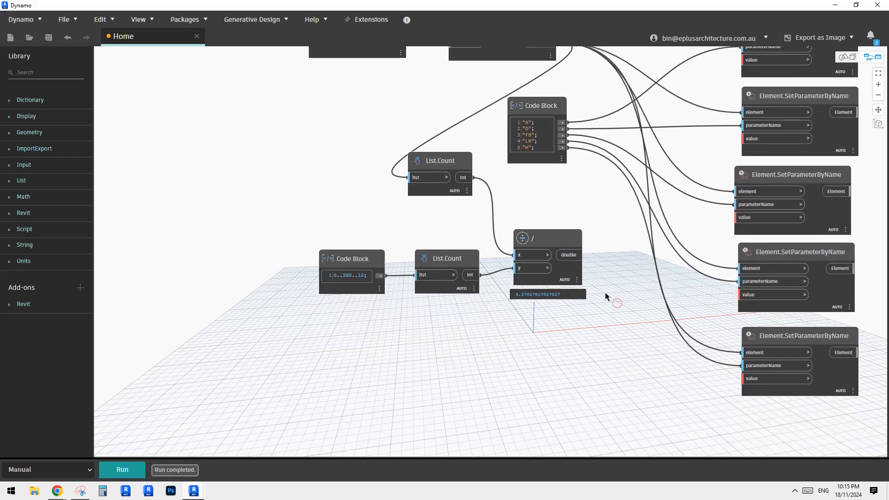
left_click_drag(334, 250, 329, 246)
middle_click_drag(364, 251, 341, 268)
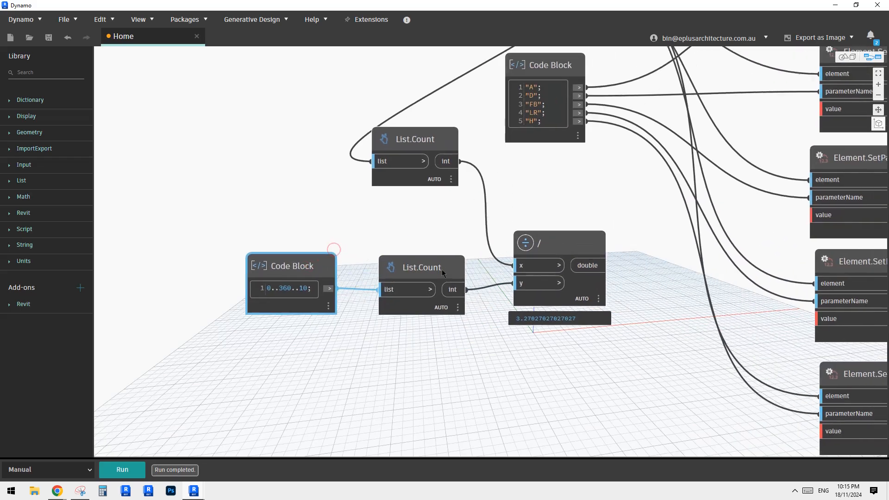
left_click_drag(555, 243, 550, 239)
scroll(551, 240, "down", 3)
left_click(591, 223)
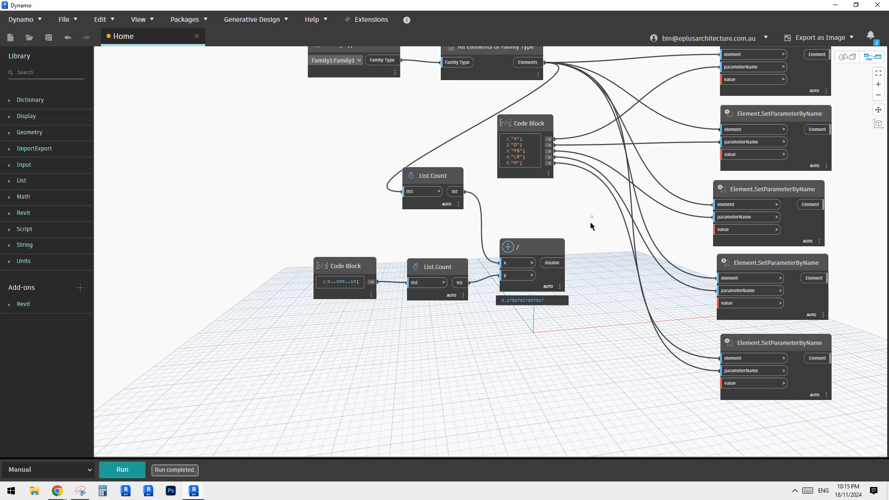
middle_click_drag(592, 217, 586, 226)
left_click_drag(444, 198, 449, 207)
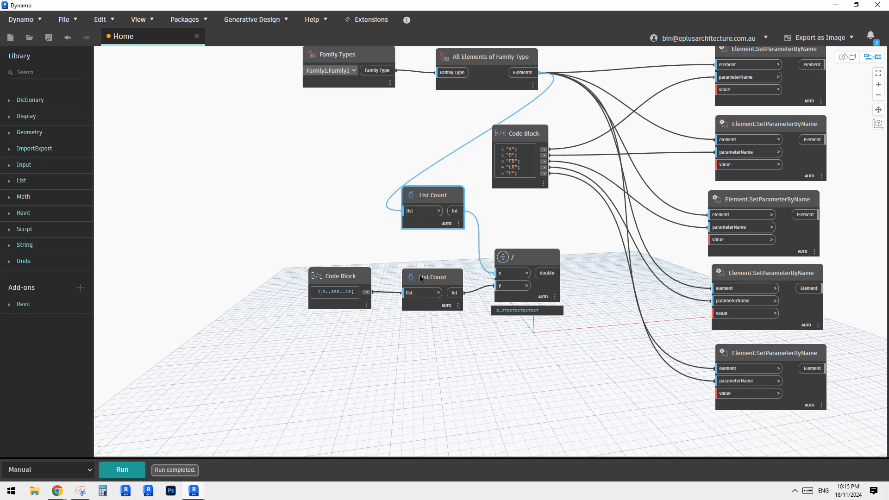
Step: Group the count, angle range and division nodes directly below the family nodes, moving the parameter name Code Block out of their way
left_click_drag(526, 136, 587, 170)
left_click_drag(440, 188, 441, 127)
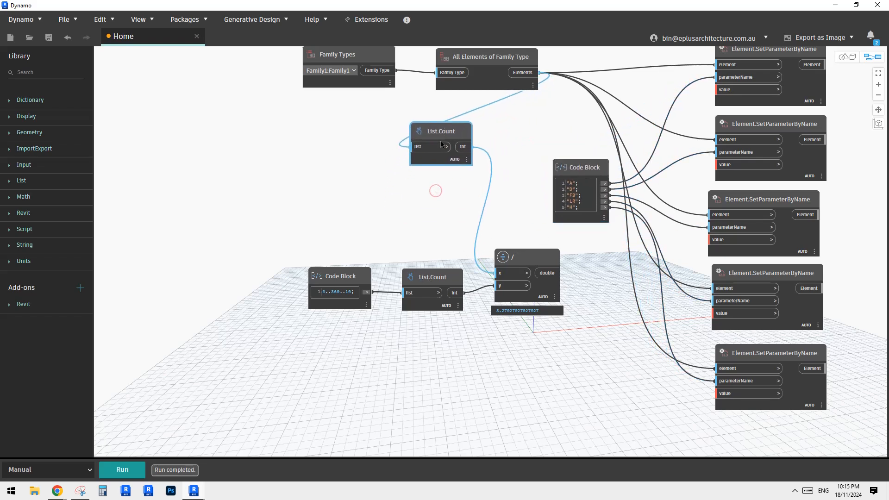
left_click_drag(350, 274, 359, 170)
left_click_drag(435, 280, 438, 182)
left_click_drag(528, 258, 518, 142)
left_click_drag(582, 172, 592, 218)
Step: Move the parameter name Code Block closer to the Element.SetParameterByName nodes and adjust the division node beside the two List.Count nodes
scroll(575, 278, "down", 1)
middle_click_drag(575, 301, 500, 276)
scroll(677, 329, "down", 1)
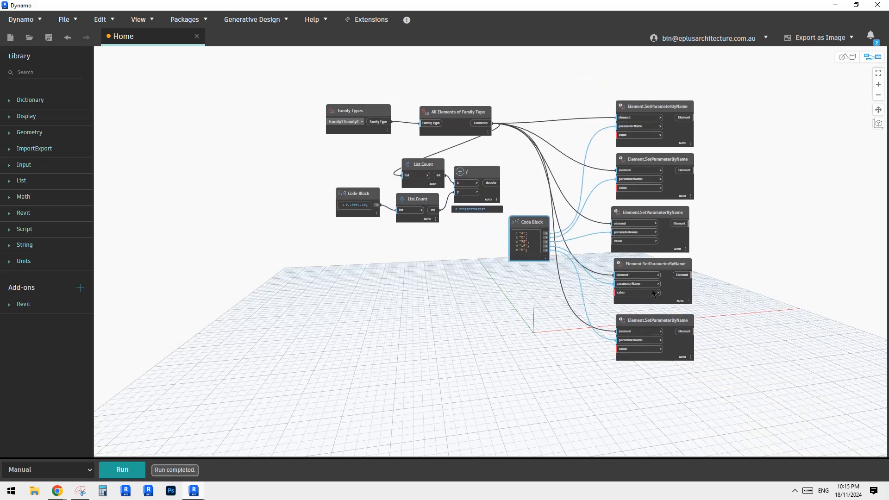
scroll(376, 144, "up", 3)
left_click(487, 174)
left_click_drag(544, 185, 550, 189)
middle_click_drag(539, 243, 520, 244)
left_click_drag(583, 257, 627, 262)
left_click_drag(546, 186, 542, 186)
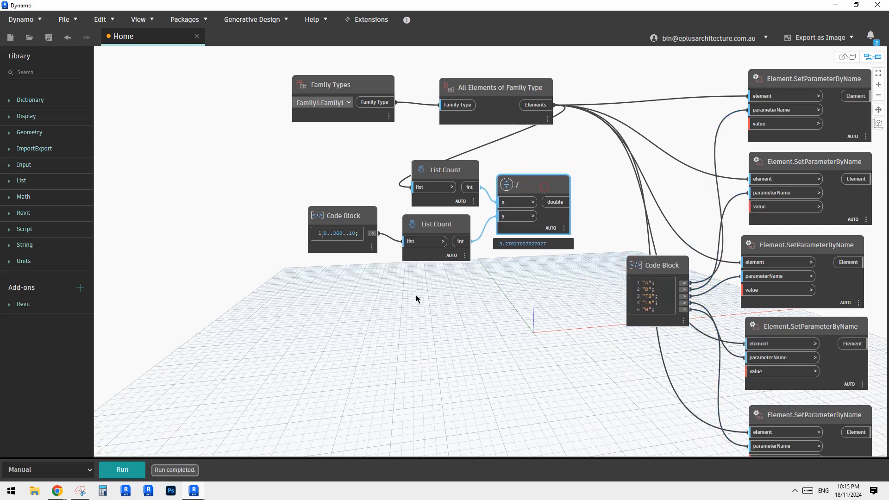
Step: Reposition the two List.Count nodes and the 0..360..10 code block to open space around the division node
middle_click_drag(416, 296, 434, 299)
left_click_drag(459, 178, 451, 176)
middle_click_drag(477, 302, 459, 306)
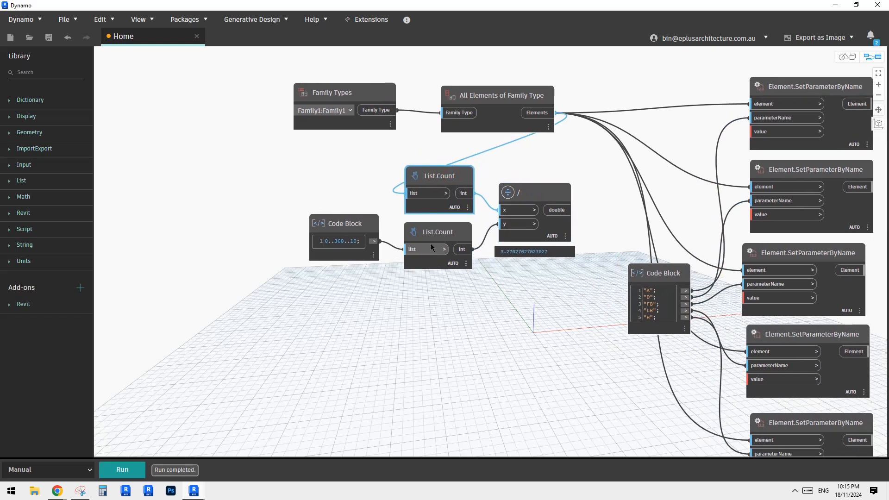
left_click_drag(433, 235, 428, 237)
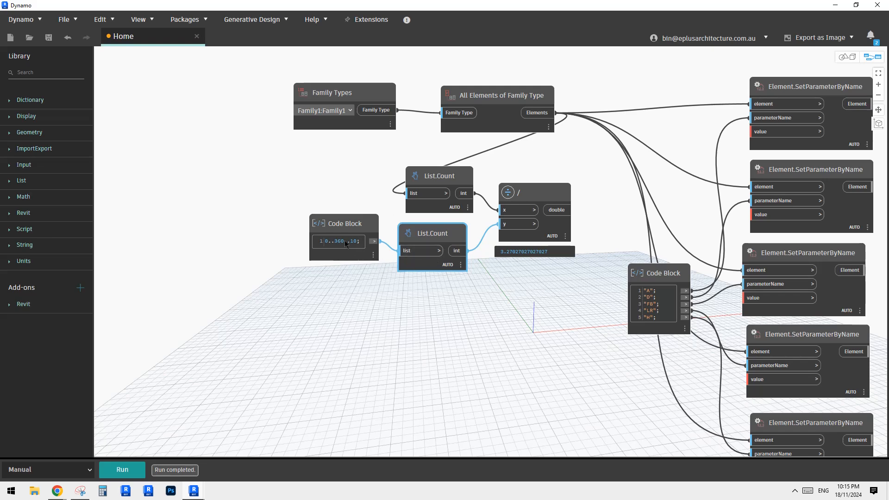
mouse_move(528, 252)
left_click_drag(342, 224, 340, 230)
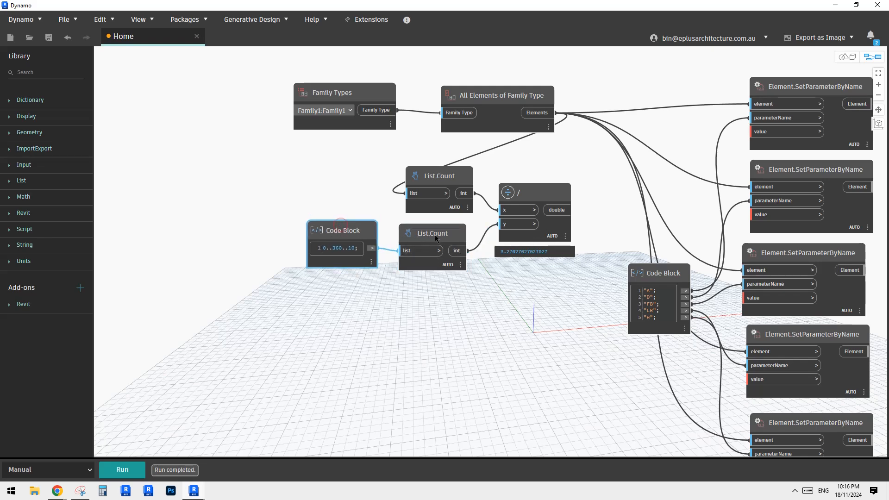
mouse_move(436, 238)
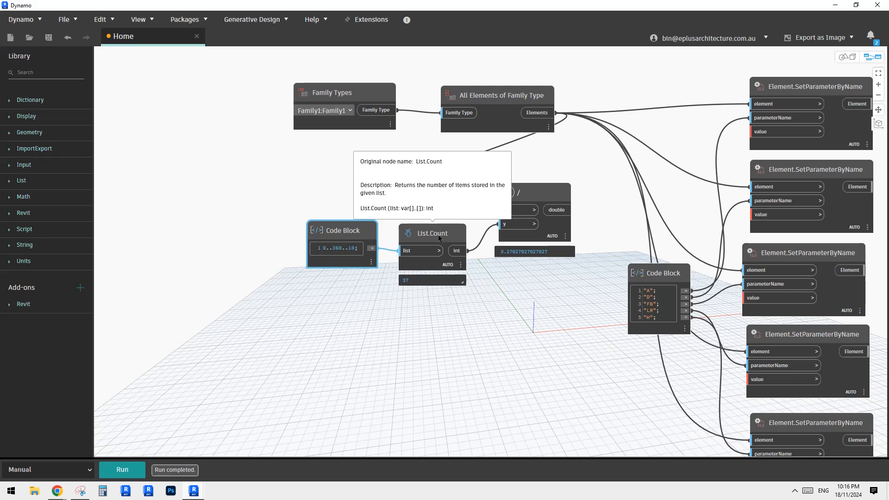
left_click(368, 287)
left_click_drag(363, 227, 362, 236)
Step: Add a List.Cycle node with the 0..360..10 code block wired to list and the division result wired to amount
right_click(404, 319)
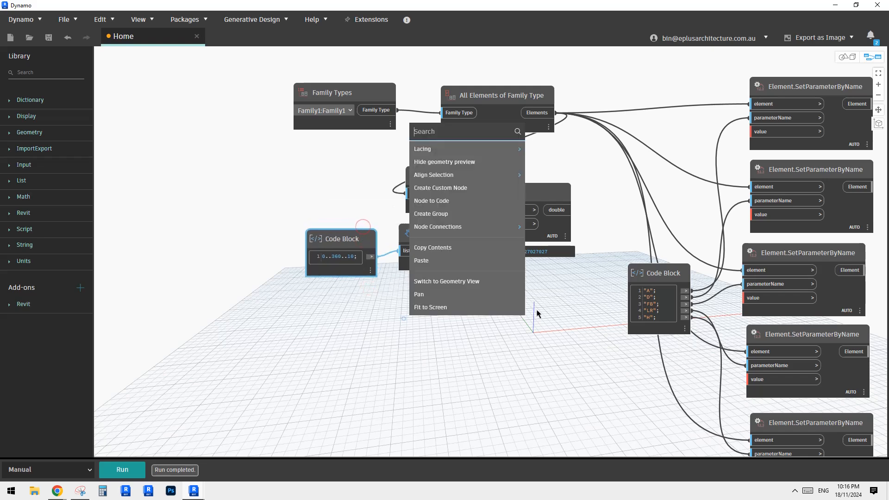
type("CYC")
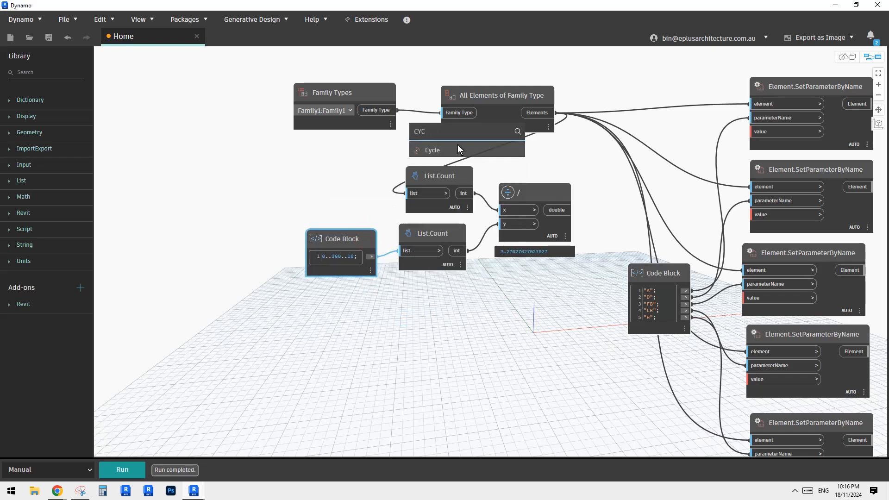
left_click(458, 149)
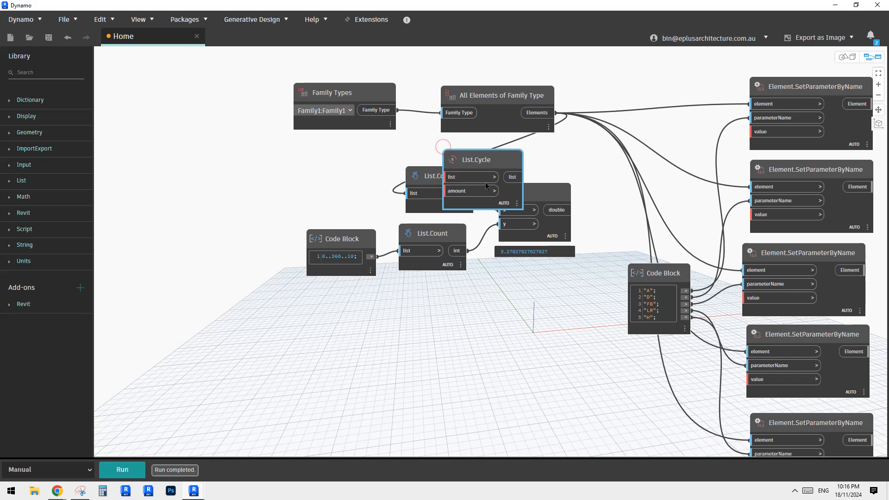
left_click_drag(478, 163, 418, 310)
left_click_drag(370, 256, 434, 290)
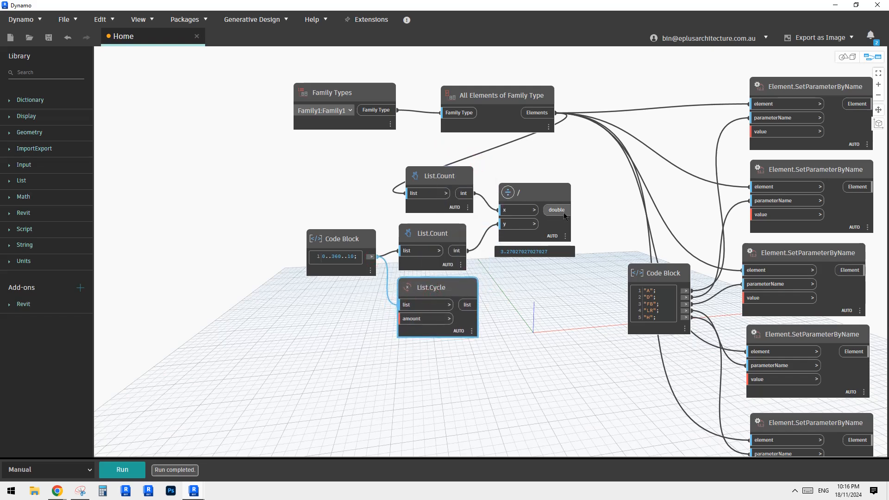
left_click_drag(573, 210, 402, 319)
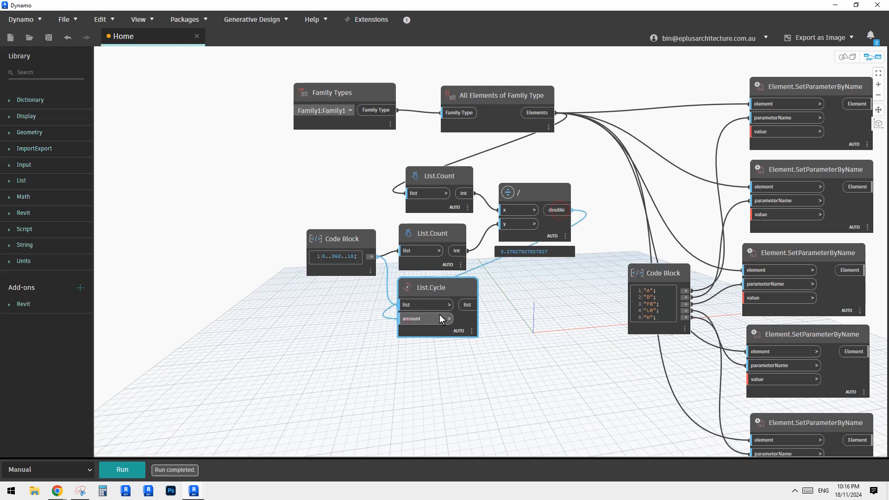
Step: Arrange List.Cycle between the 0..360..10 code block and the parameter-name code block, nudging the division and family nodes for clearance
left_click_drag(457, 286, 592, 279)
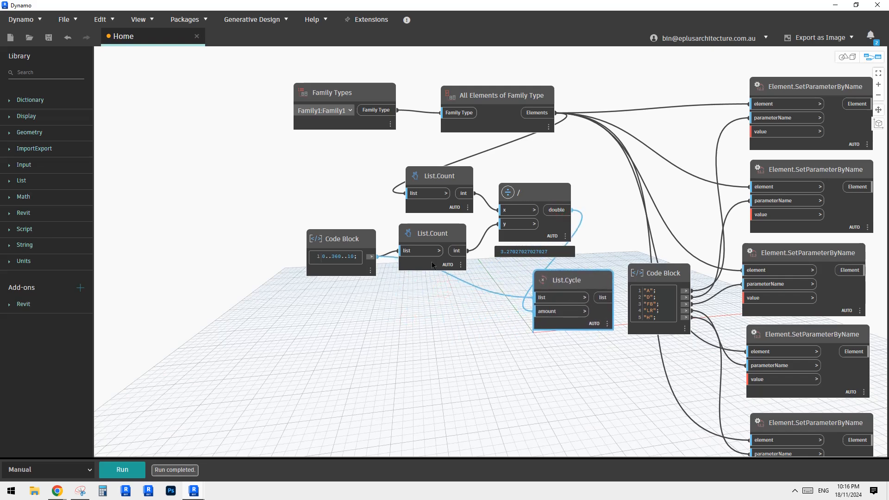
left_click_drag(341, 234, 350, 275)
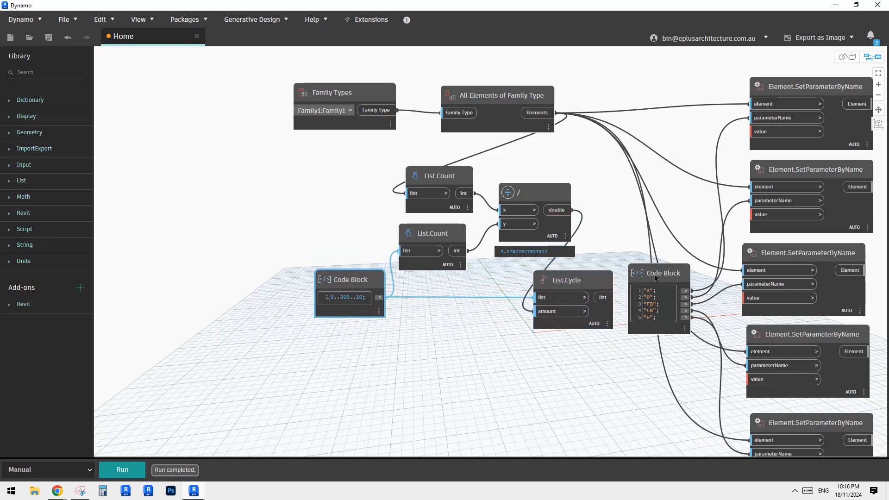
left_click_drag(656, 278, 682, 275)
left_click_drag(531, 185, 520, 184)
left_click_drag(572, 278, 610, 272)
left_click_drag(365, 285, 364, 290)
left_click_drag(608, 274, 607, 274)
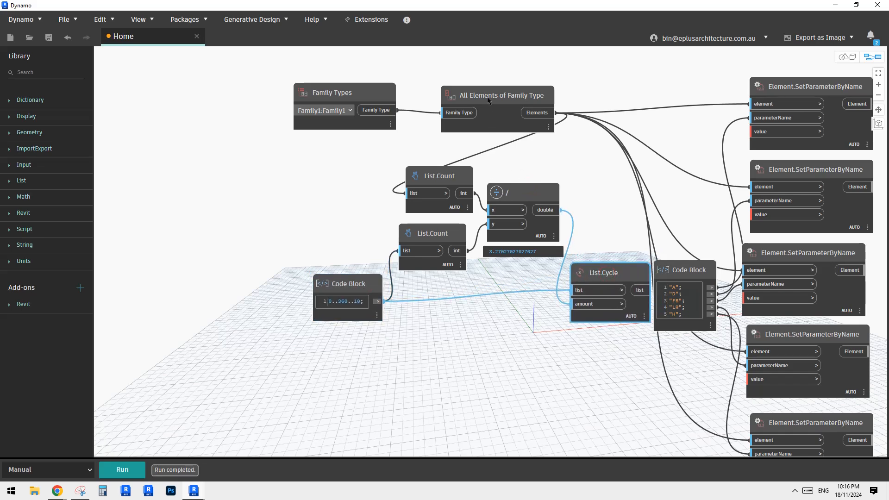
left_click_drag(487, 97, 488, 91)
left_click_drag(341, 98, 341, 96)
Step: Move all five Element.SetParameterByName nodes together farther away from the parameter-name code block
scroll(641, 205, "down", 2)
middle_click_drag(657, 230, 508, 223)
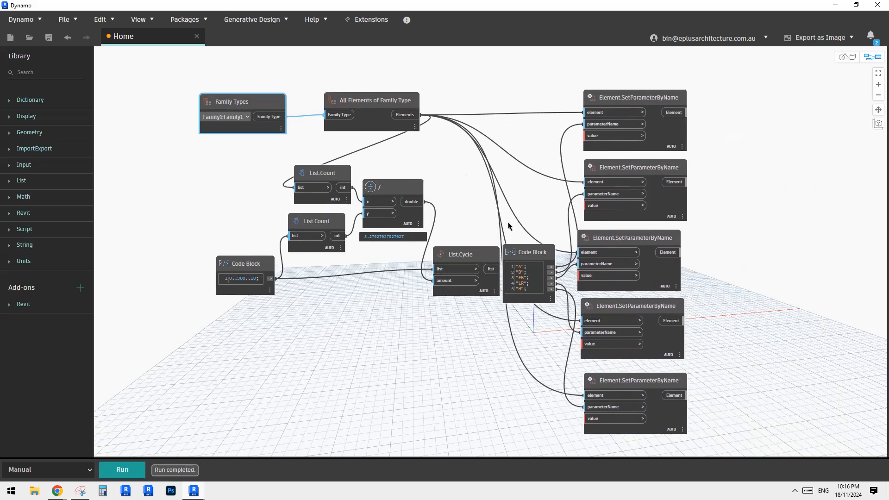
scroll(508, 225, "down", 1)
left_click_drag(693, 110, 562, 423)
left_click_drag(570, 111, 712, 114)
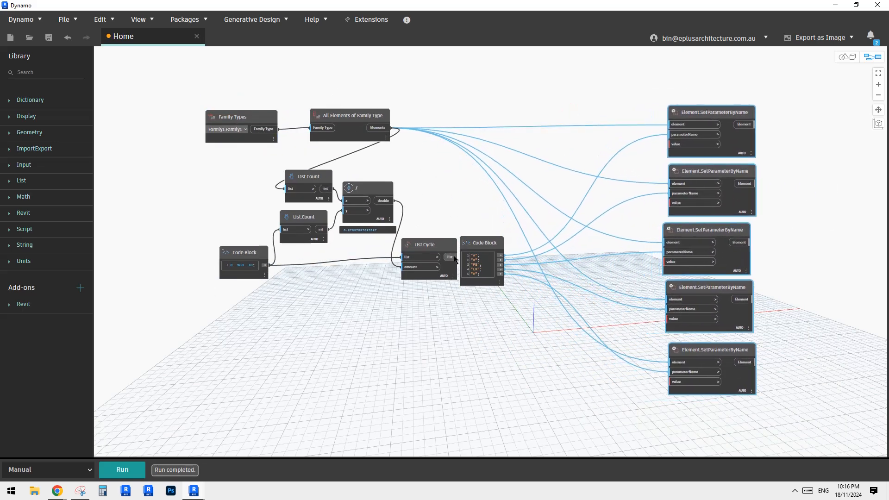
Step: Space the parameter-name code block away from List.Cycle, in the gap before the Element.SetParameterByName nodes
left_click_drag(487, 244, 498, 191)
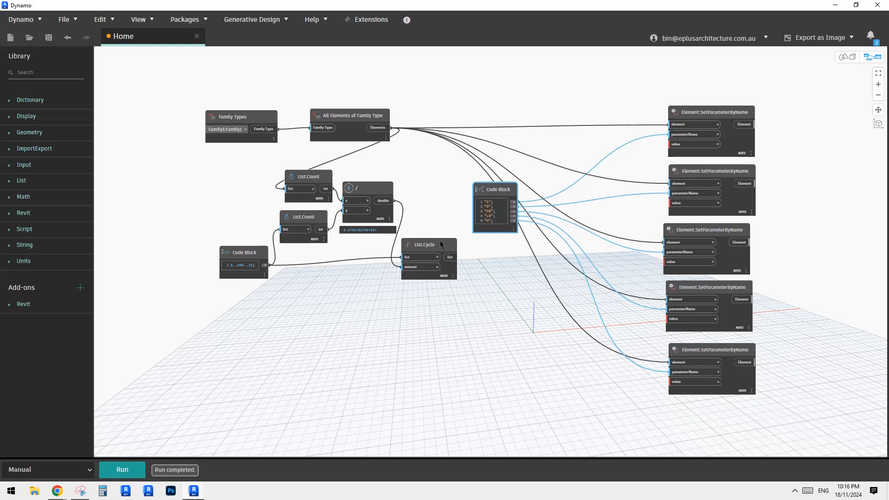
mouse_move(441, 245)
left_mouse_down()
mouse_move(448, 195)
mouse_move(454, 237)
left_mouse_up()
left_click_drag(498, 214, 509, 255)
scroll(401, 310, "up", 3)
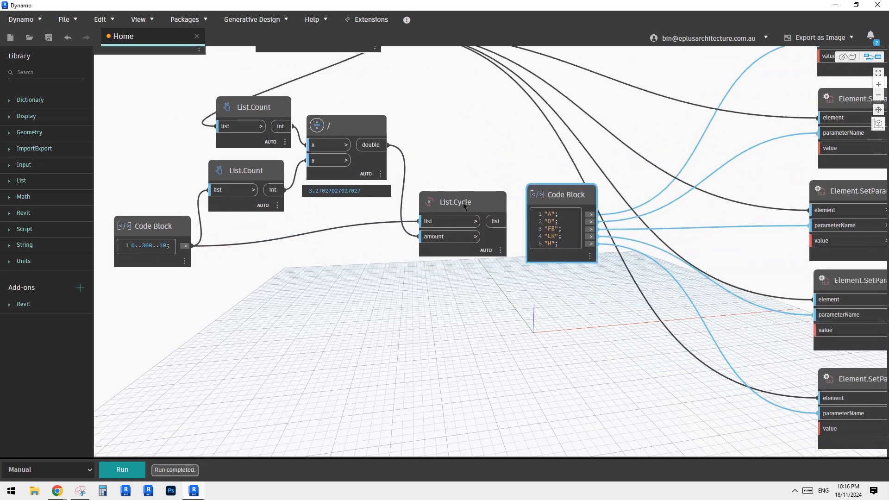
left_click_drag(463, 204, 461, 203)
left_click_drag(536, 193, 571, 193)
scroll(483, 253, "down", 1)
middle_click_drag(483, 252, 430, 270)
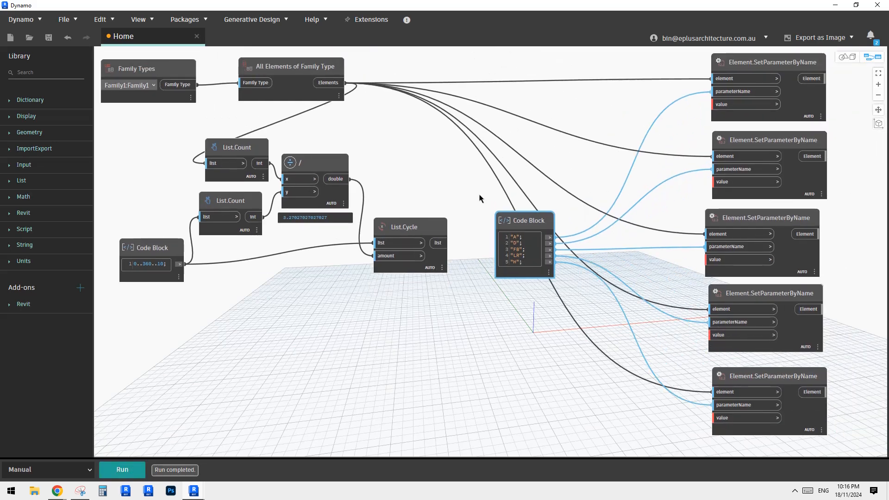
Step: Check the List.Cycle output preview and fine-tune the positions of List.Cycle and the parameter-name code block
middle_click_drag(472, 202, 468, 207)
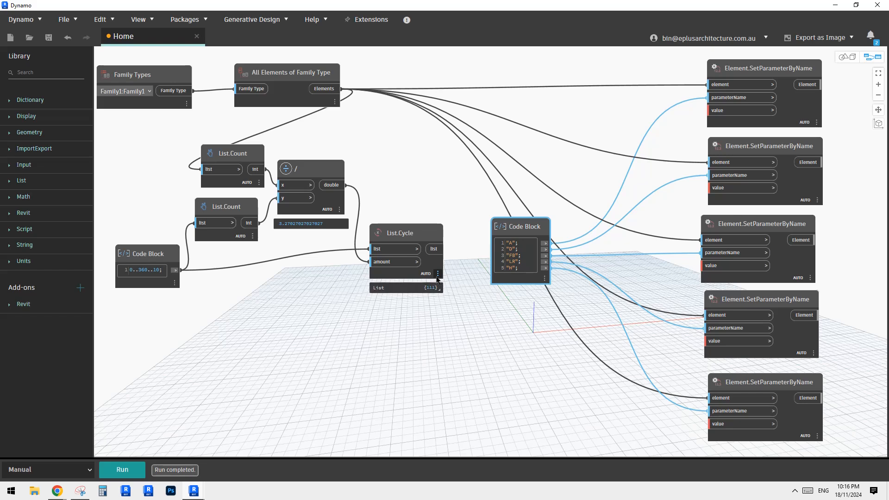
mouse_move(438, 289)
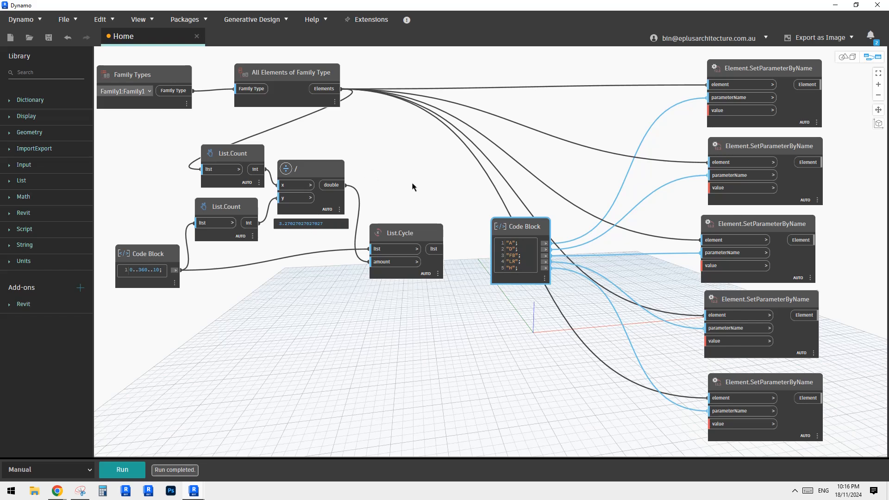
middle_click_drag(410, 178, 408, 178)
left_click_drag(413, 237, 413, 239)
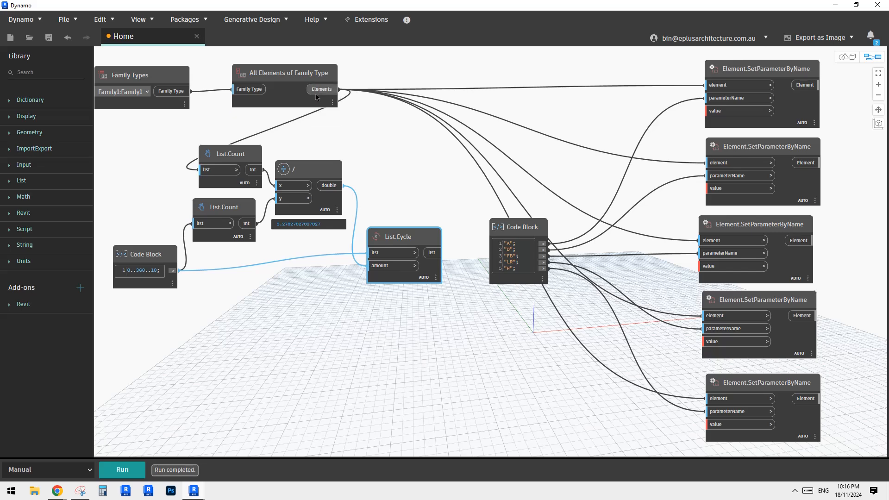
middle_click_drag(418, 179, 458, 189)
left_click_drag(559, 232, 569, 234)
left_click_drag(454, 246, 447, 246)
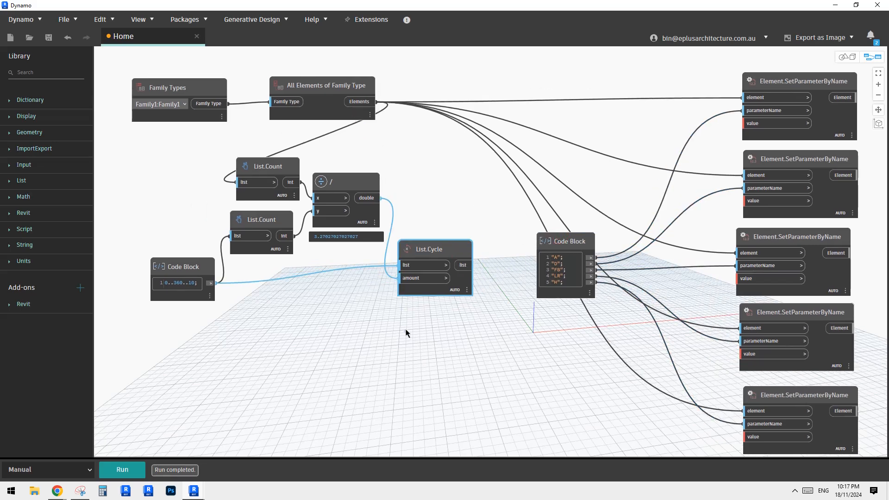
right_click(407, 331)
type("SHUFFLE")
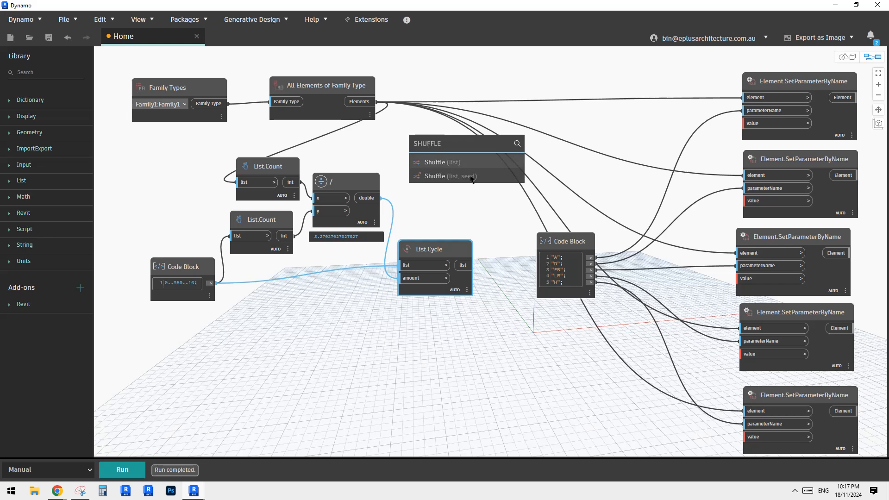
left_click(453, 160)
left_click_drag(485, 166, 495, 200)
key("Delete")
Step: Add the seeded List.Shuffle node between List.Cycle and the parameter-name code block, and wire the List.Cycle output into its list input
right_click(438, 199)
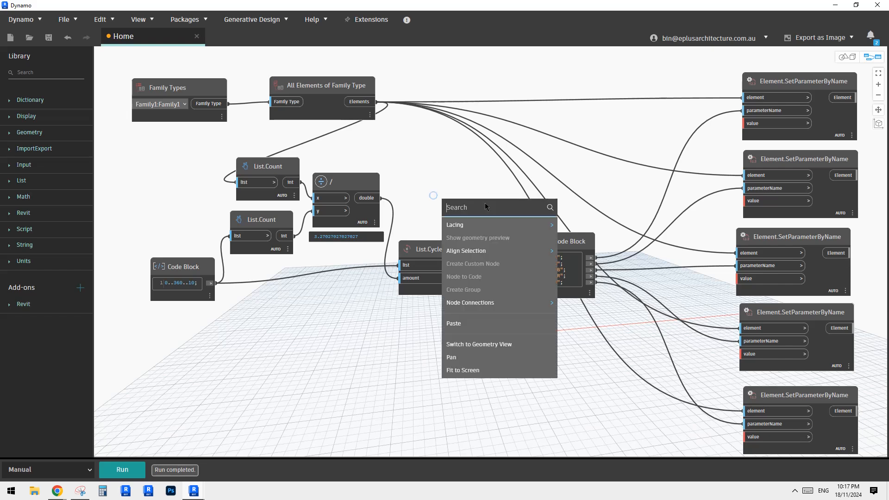
type("SHUFF")
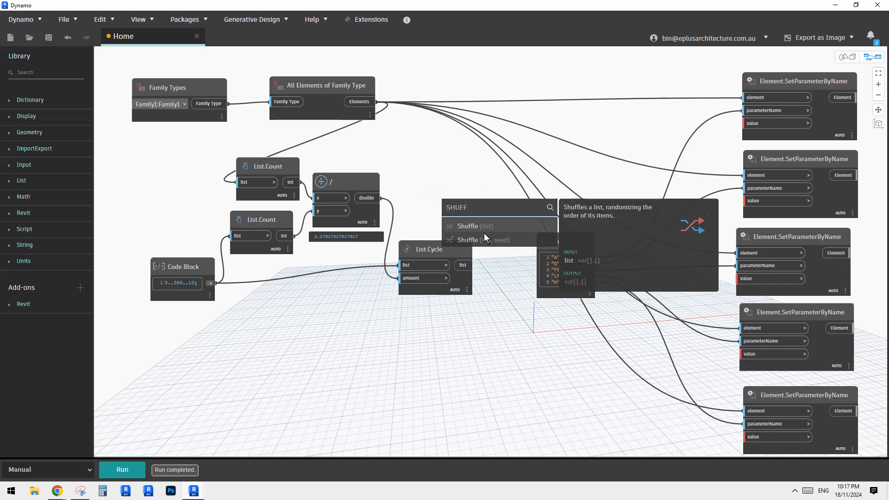
left_click(485, 239)
left_click_drag(483, 239, 502, 253)
left_click_drag(580, 244, 660, 240)
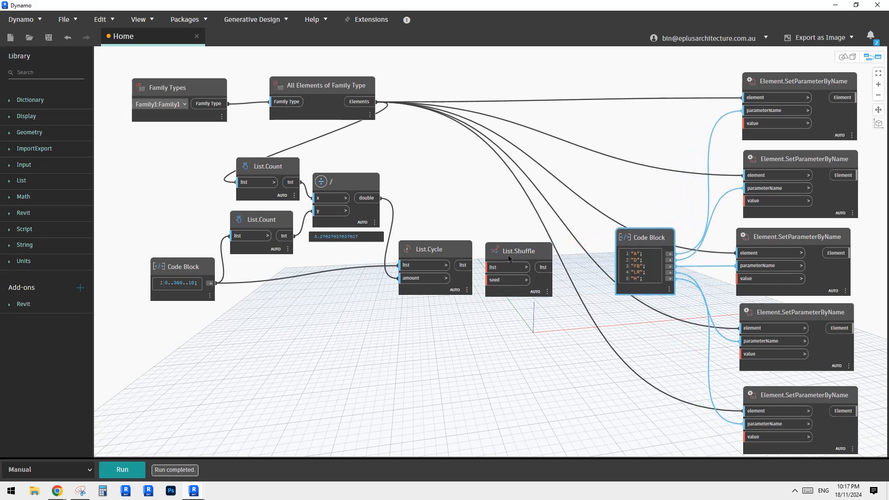
left_click_drag(508, 255, 465, 268)
left_click(419, 315)
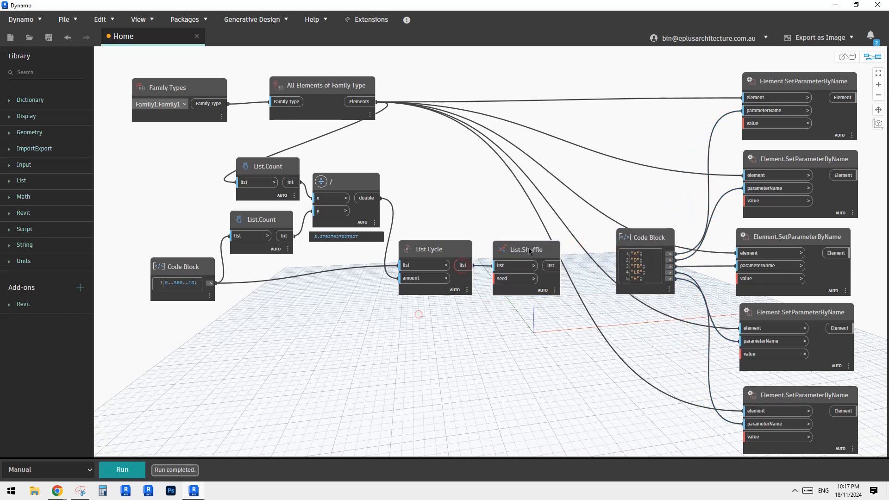
left_click_drag(527, 249, 529, 250)
right_click(434, 323)
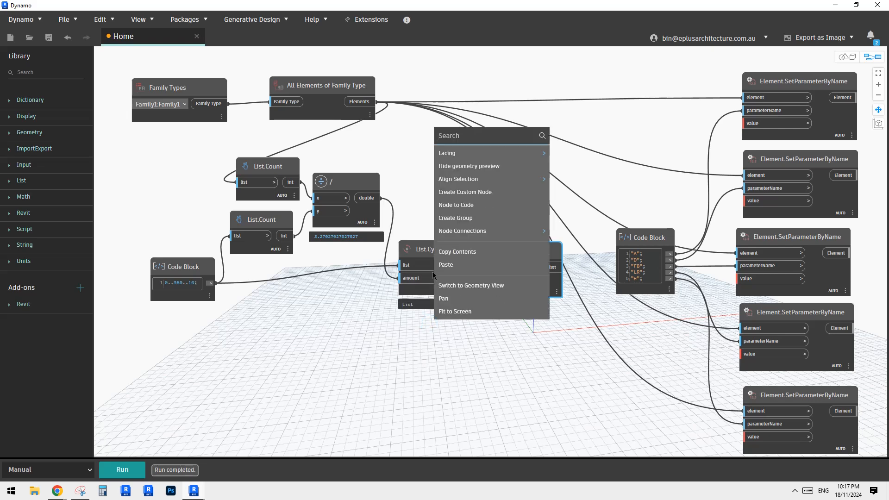
left_click_drag(390, 359, 397, 352)
right_click(415, 336)
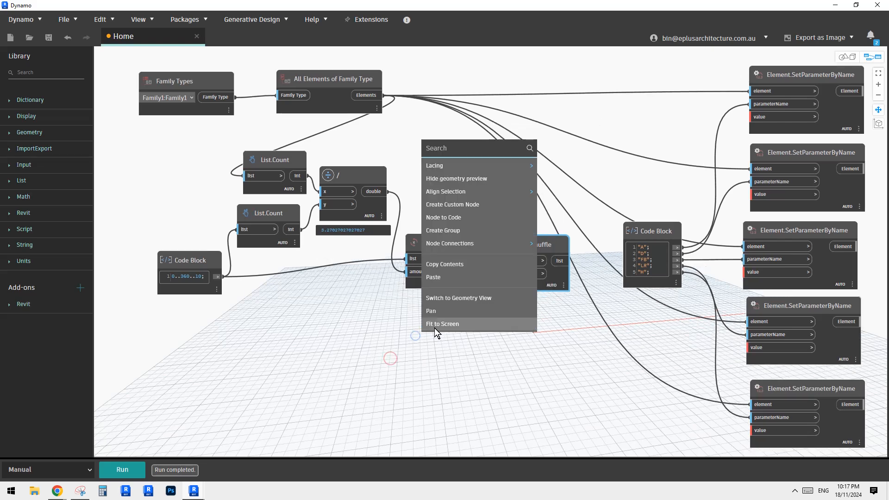
left_click(396, 316)
Step: Add an Integer Slider node and place it below the List.Cycle node
right_click(434, 323)
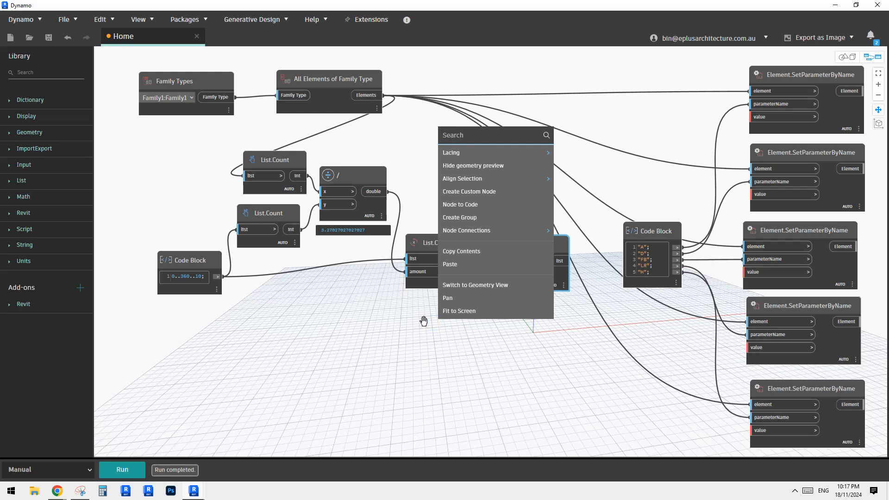
type("INTEG")
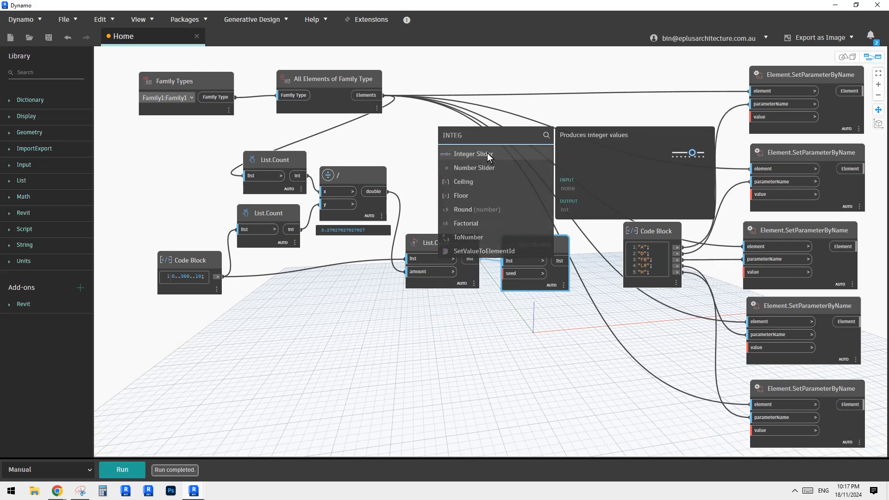
left_click(486, 153)
mouse_move(548, 173)
middle_mouse_down()
mouse_move(495, 254)
mouse_move(549, 159)
mouse_move(567, 156)
mouse_move(556, 164)
middle_mouse_up()
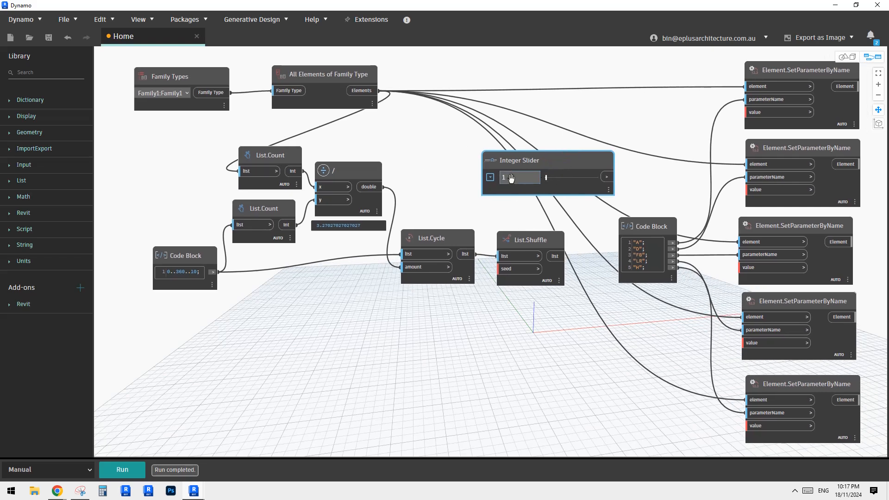
middle_click_drag(493, 160, 500, 160)
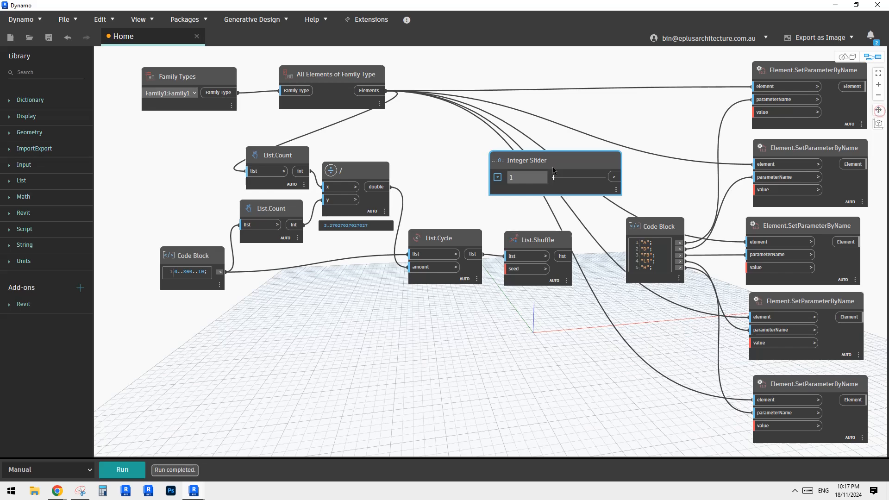
left_click_drag(552, 164, 462, 343)
middle_click_drag(564, 326, 497, 323)
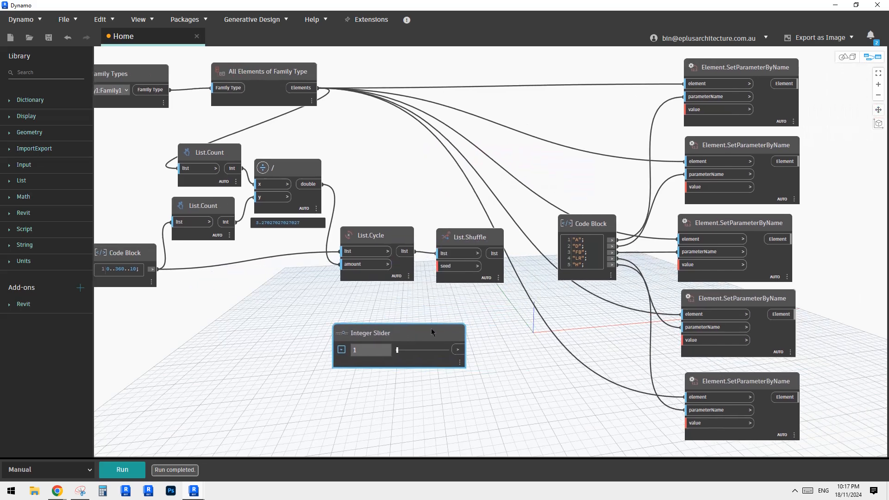
left_click_drag(432, 330, 397, 308)
Step: Connect the Integer Slider output to the seed input of List.Shuffle and adjust the shuffle node's placement
left_click(423, 329)
left_click(454, 265)
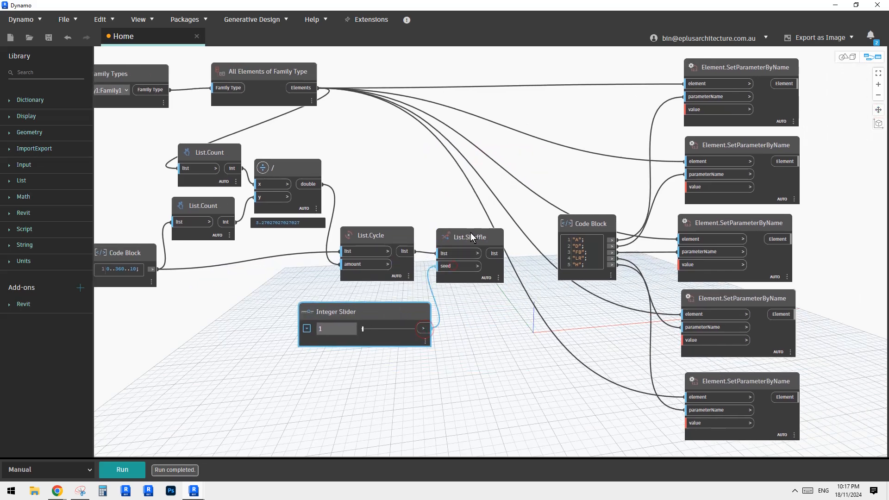
left_click_drag(470, 233, 479, 232)
left_click(384, 312)
middle_click_drag(506, 257, 487, 261)
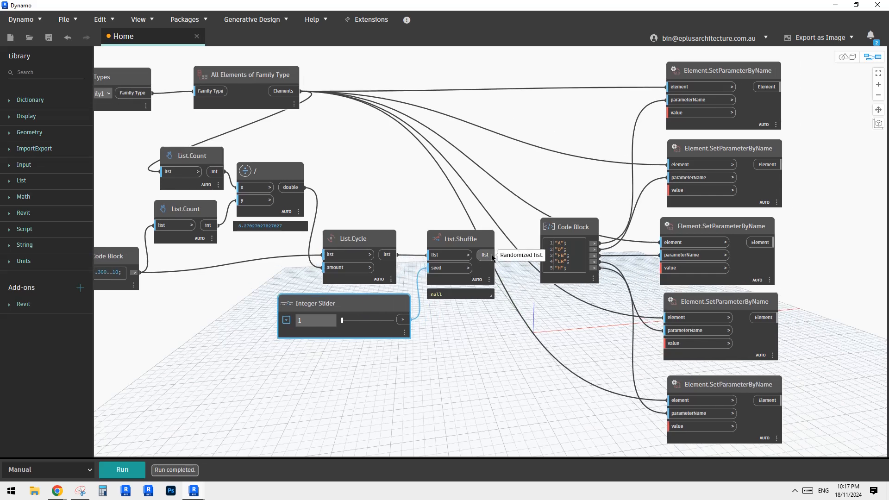
Step: Wire the List.Shuffle output into the value input of the first Element.SetParameterByName node and shift the parameter-name code block aside
middle_click_drag(512, 198, 501, 211)
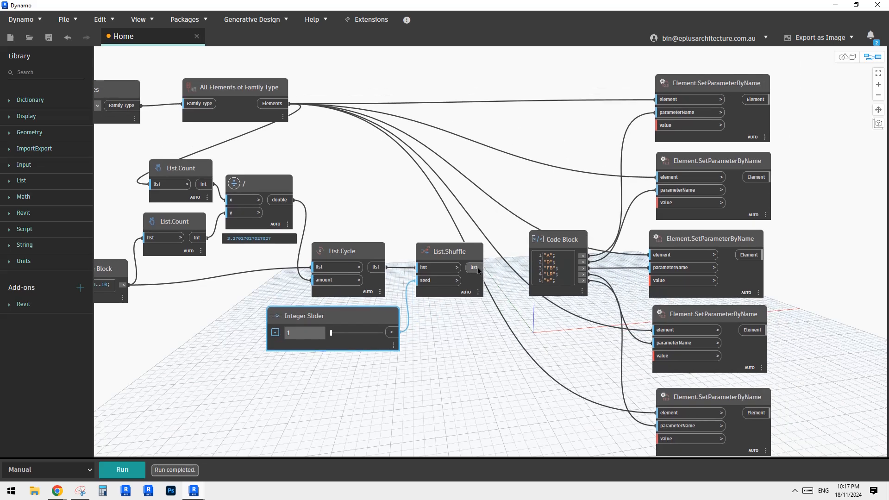
left_click(494, 254)
left_click(658, 125)
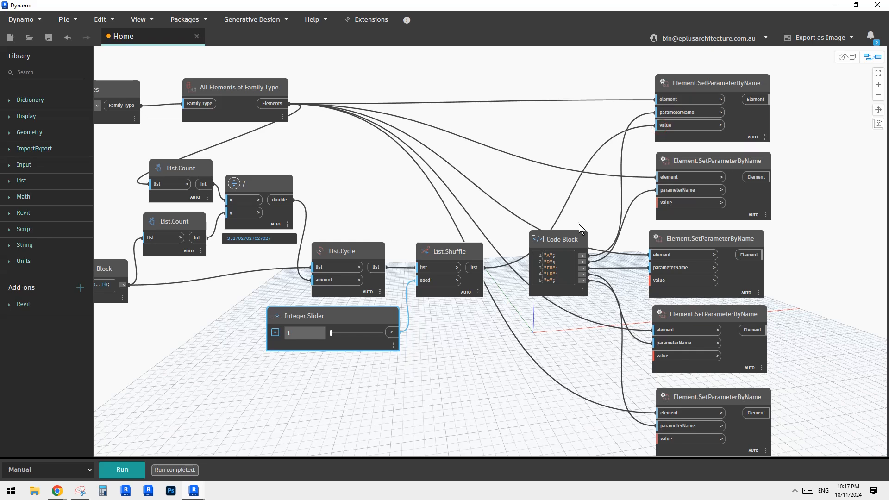
left_click_drag(551, 234, 584, 254)
scroll(488, 262, "down", 1)
middle_click_drag(468, 284, 554, 257)
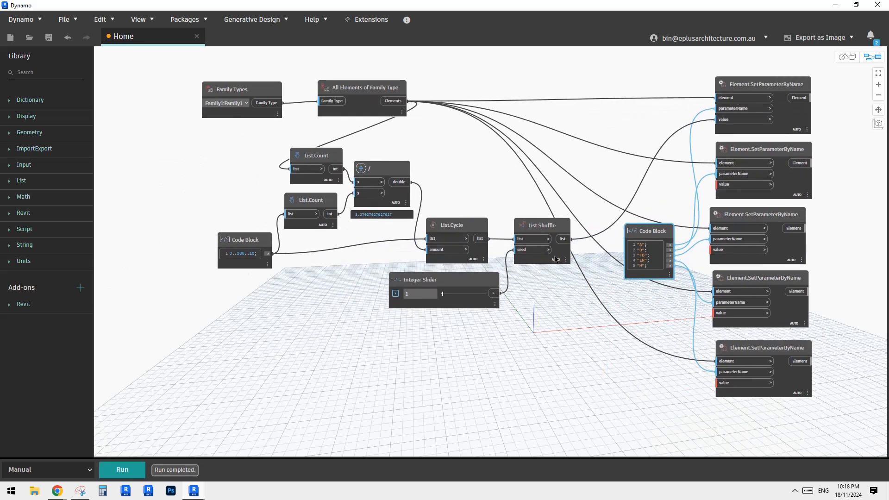
Step: Tidy the layout of the List.Shuffle, Integer Slider, upper List.Count and 0..360..10 code block nodes into a compact group
left_click_drag(529, 226, 511, 219)
left_click(515, 220)
left_click_drag(452, 277, 444, 267)
left_click_drag(306, 158, 300, 160)
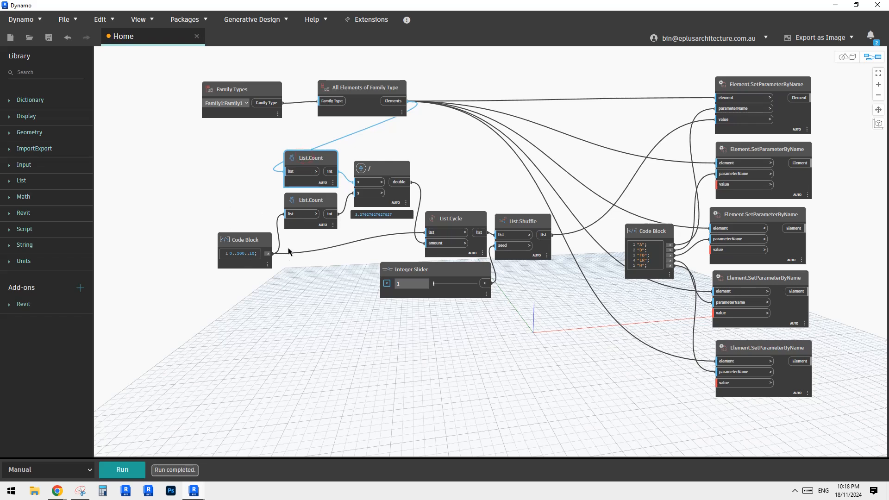
left_click_drag(238, 253, 241, 242)
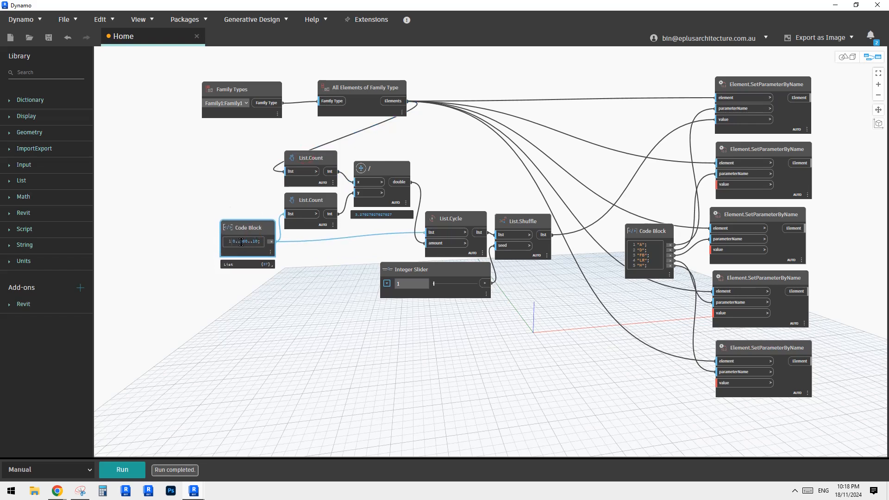
left_click(206, 190)
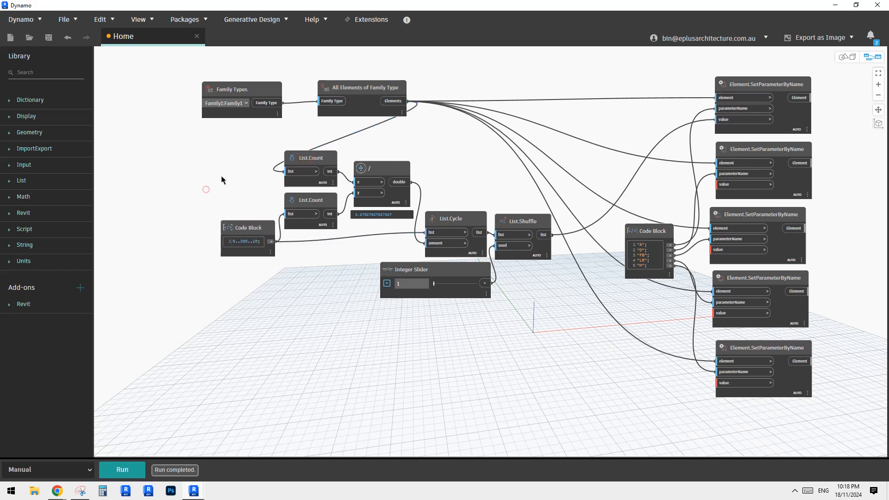
Step: Duplicate the whole value-generating group, from the range code block to List.Shuffle and its slider, and place the copy below the original
middle_click_drag(247, 168, 240, 173)
left_click_drag(191, 149, 560, 326)
scroll(547, 315, "down", 2)
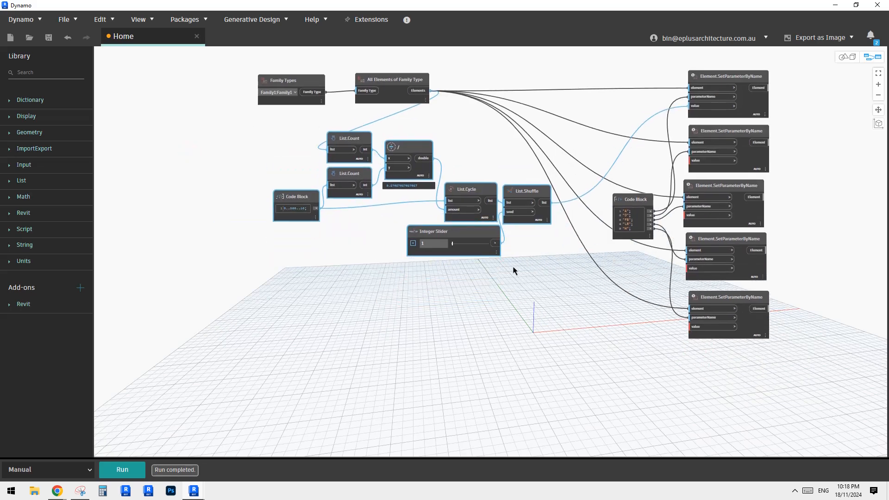
key("ctrl+c")
key("ctrl+v")
left_click_drag(592, 282, 312, 264)
scroll(318, 274, "down", 3)
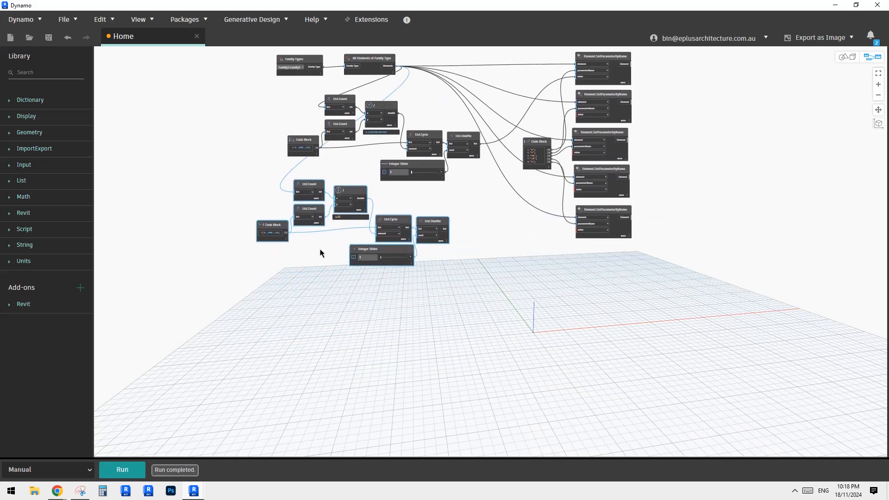
Step: Paste another copy of the value-generating group and place it below the second group
key("ctrl+v")
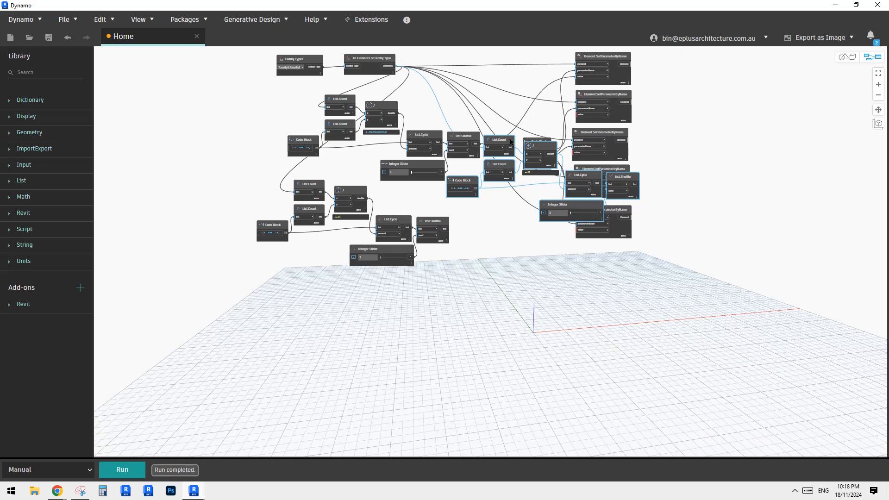
left_click_drag(505, 146, 327, 298)
scroll(326, 298, "up", 5)
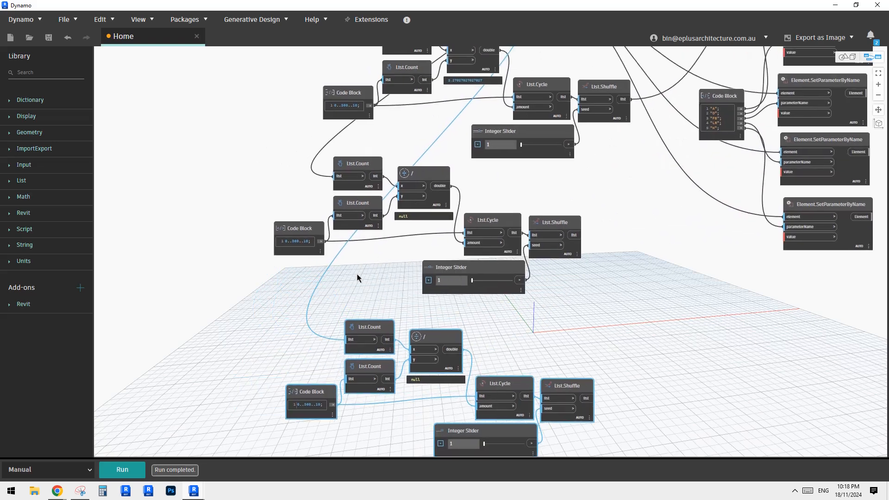
left_click(356, 279)
middle_click_drag(358, 110, 380, 180)
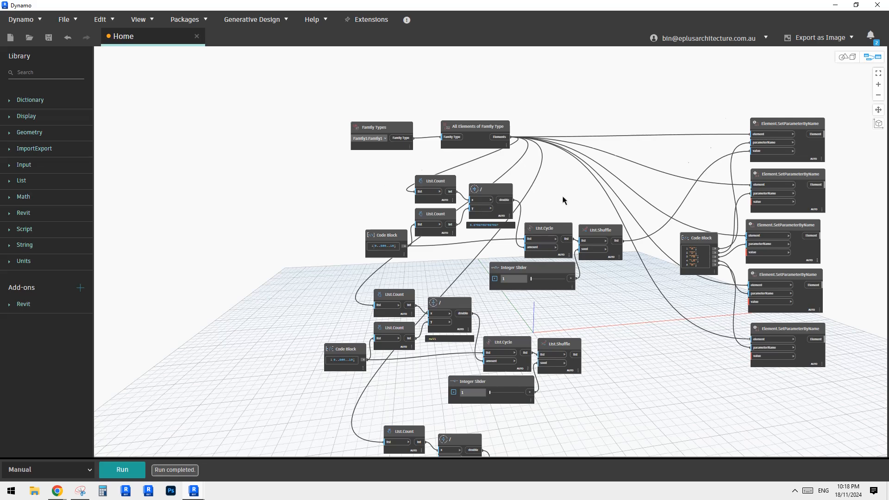
Step: Change the second group's range code block to 20..500..10
middle_click_drag(604, 217, 507, 214)
middle_click_drag(601, 250, 519, 248)
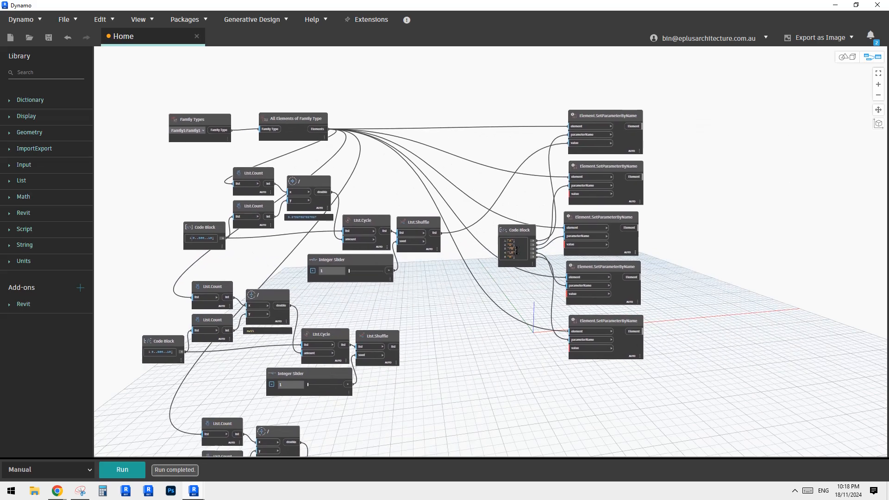
scroll(441, 274, "up", 5)
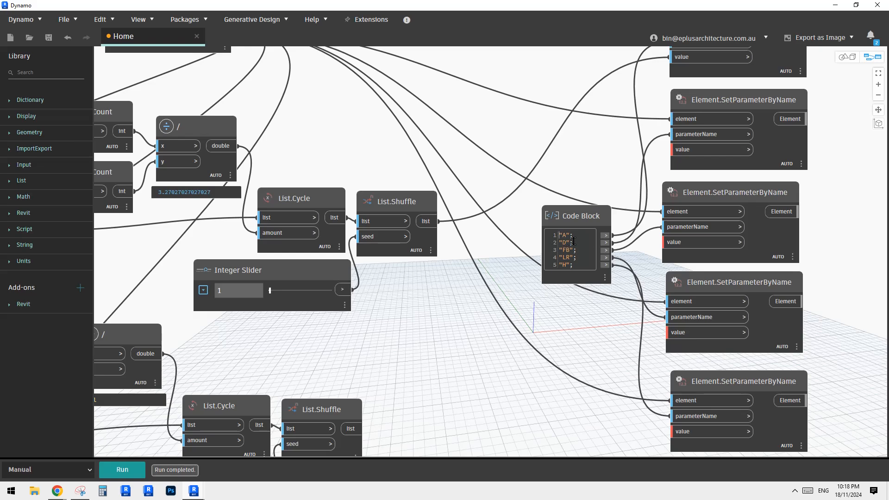
scroll(338, 268, "down", 5)
scroll(315, 292, "up", 8)
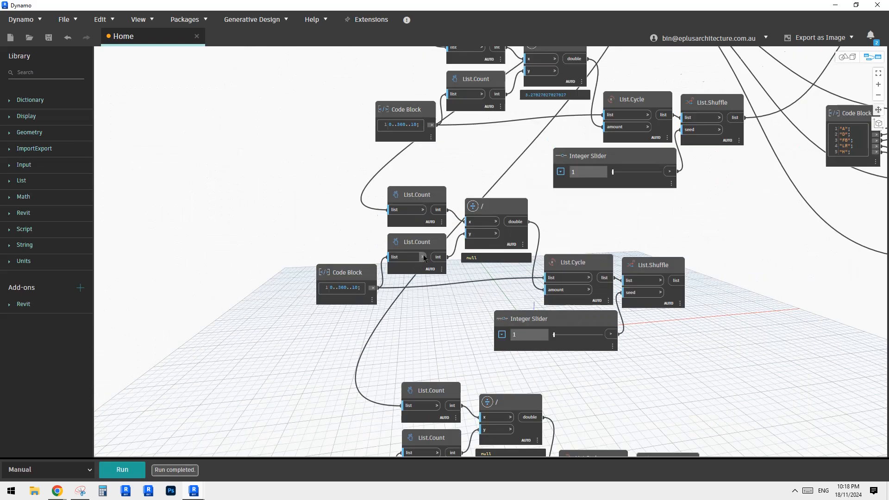
left_click(310, 292)
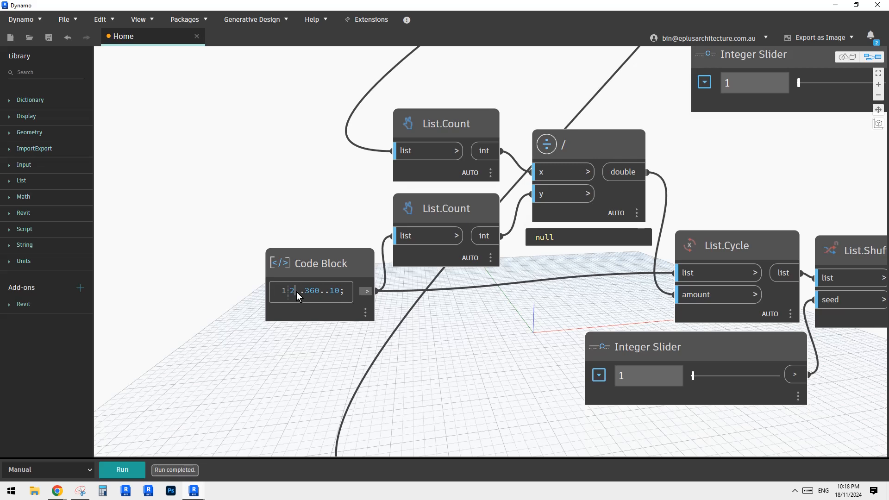
type("20")
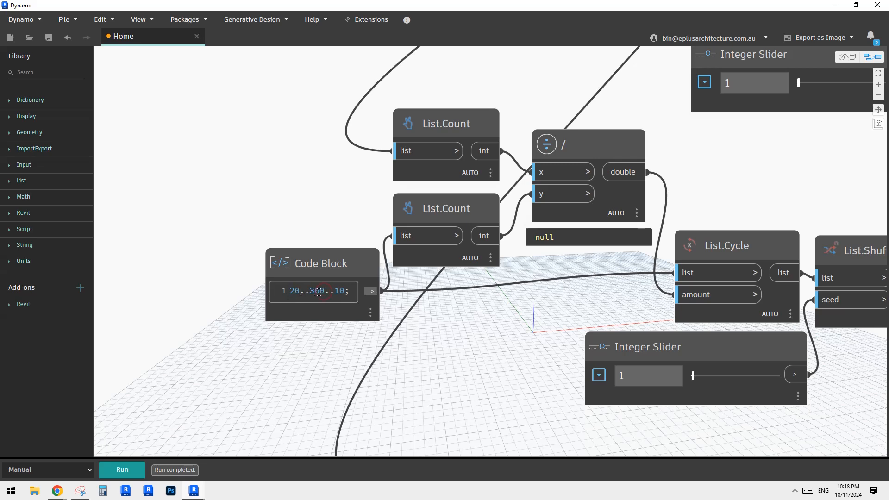
double_click(319, 291)
type("5000")
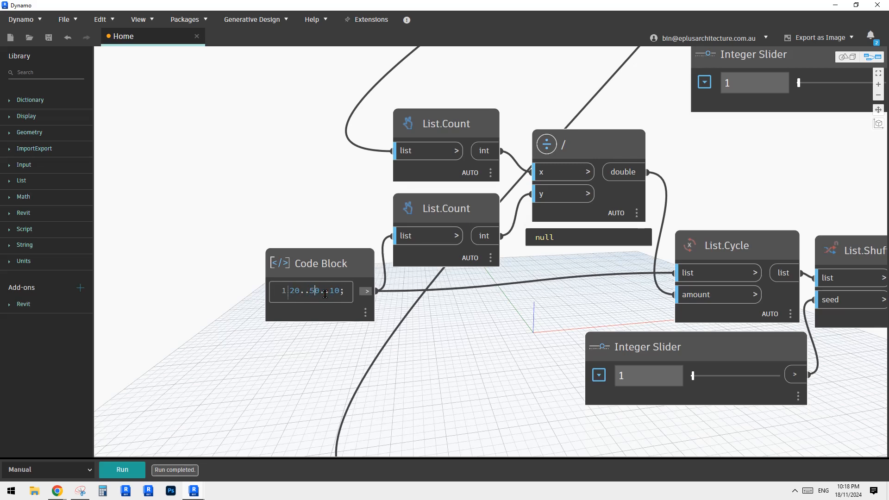
key("BackSpace")
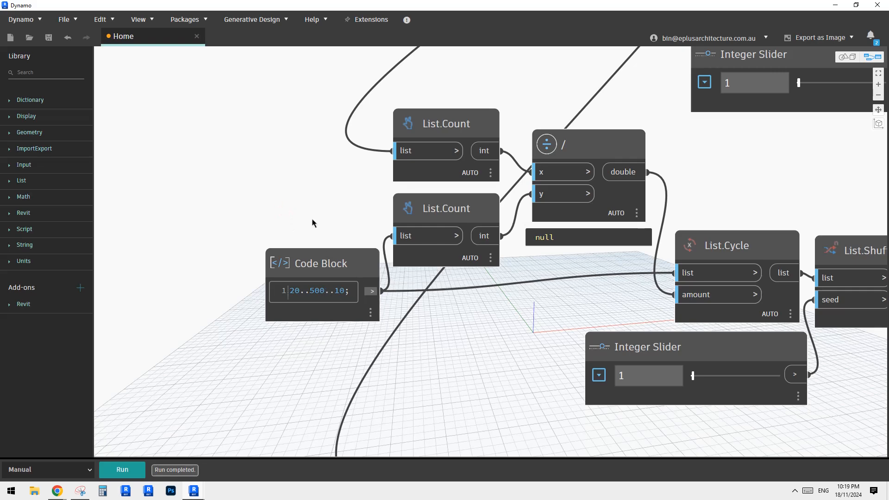
Step: Wire the second group's List.Shuffle output into the second Element.SetParameterByName value input and nudge the parameter-name code block
scroll(302, 212, "down", 3)
scroll(302, 213, "down", 2)
middle_click_drag(301, 212, 257, 256)
scroll(317, 252, "down", 2)
scroll(328, 254, "up", 1)
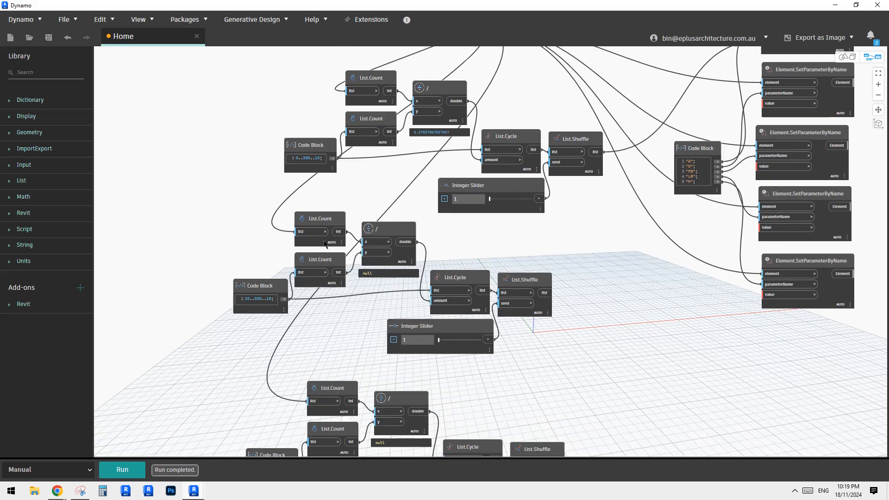
scroll(329, 256, "down", 2)
scroll(348, 256, "up", 2)
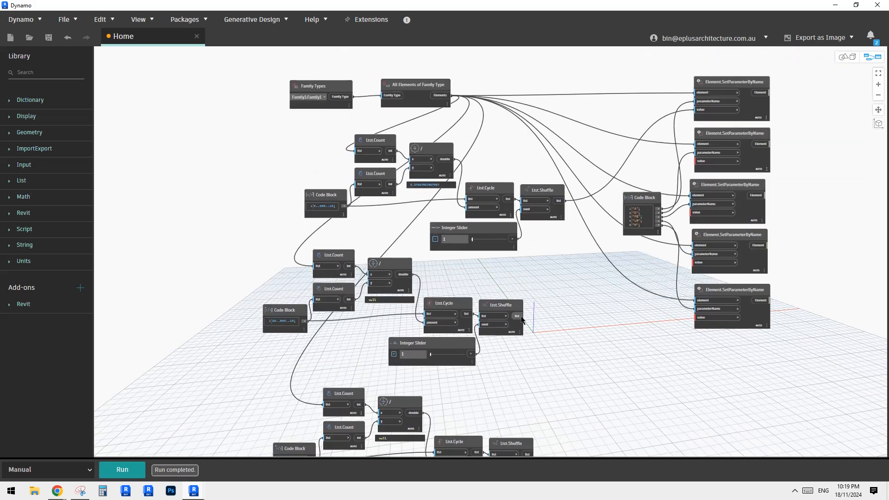
left_click_drag(522, 319, 702, 162)
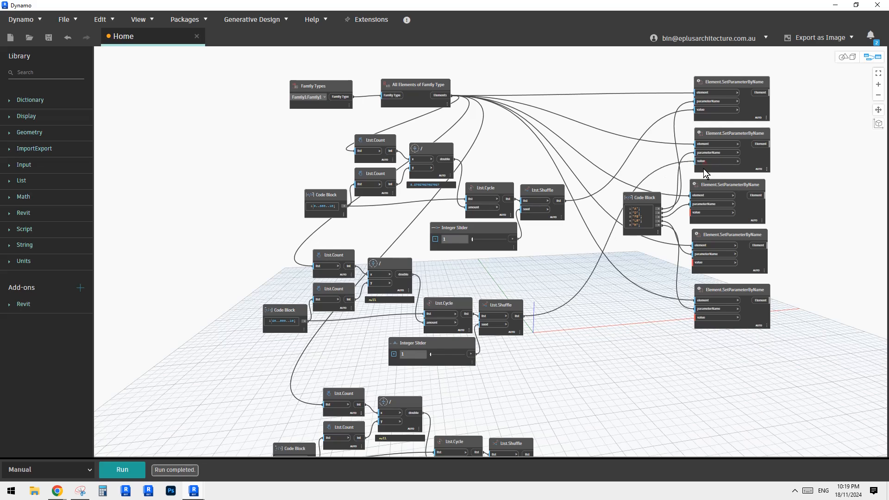
scroll(666, 227, "up", 3)
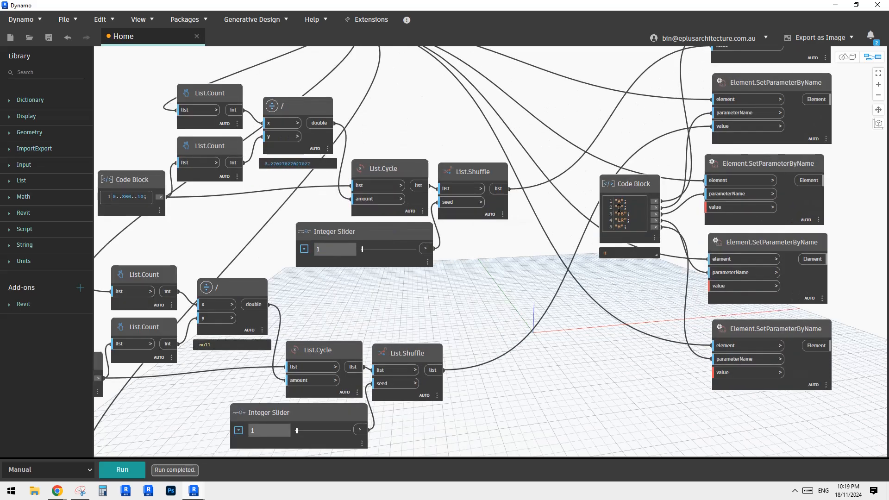
left_click_drag(635, 185, 638, 186)
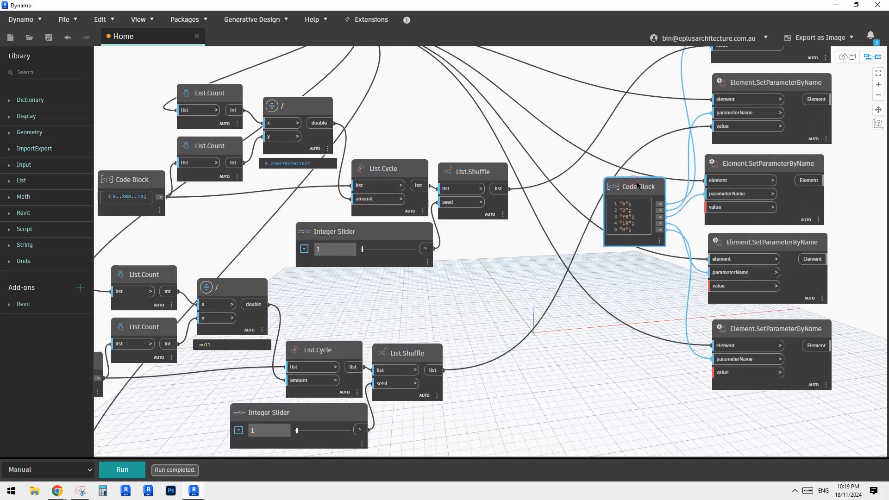
Step: Set the start value of the third group's range code block to -500
scroll(565, 113, "down", 5)
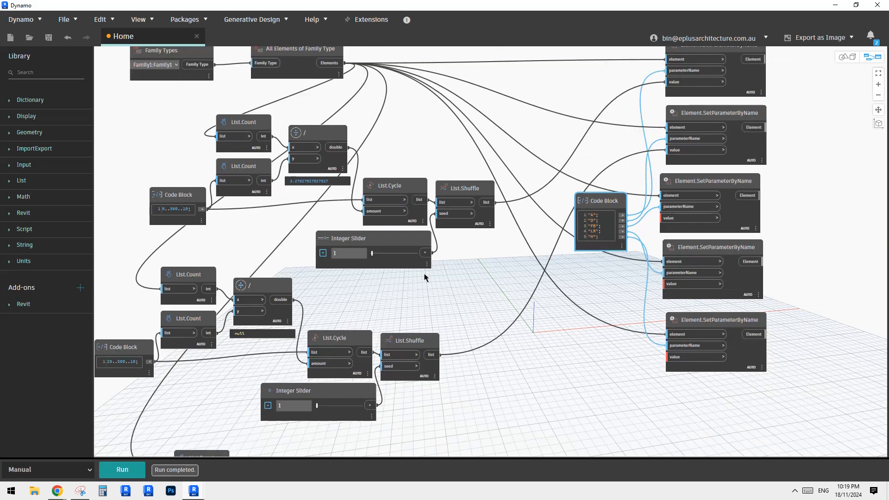
middle_click_drag(544, 274, 597, 264)
scroll(508, 286, "up", 3)
middle_click_drag(503, 291, 502, 252)
middle_click_drag(408, 328, 377, 341)
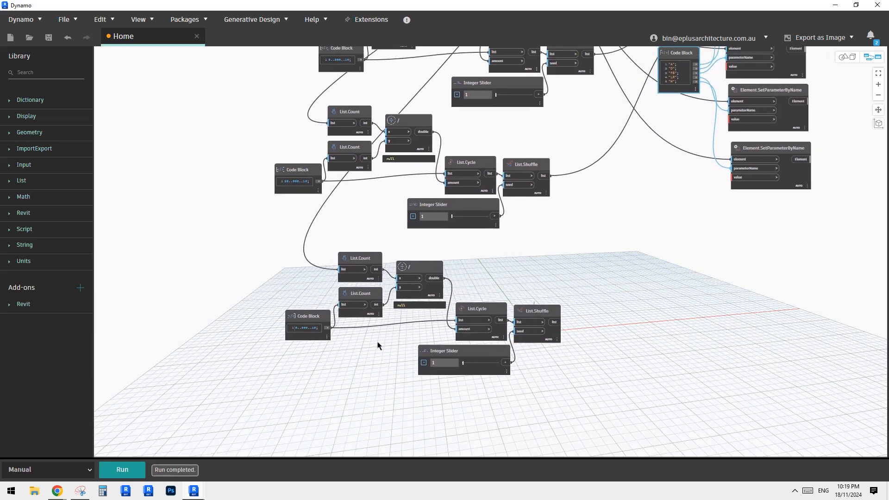
scroll(376, 343, "down", 2)
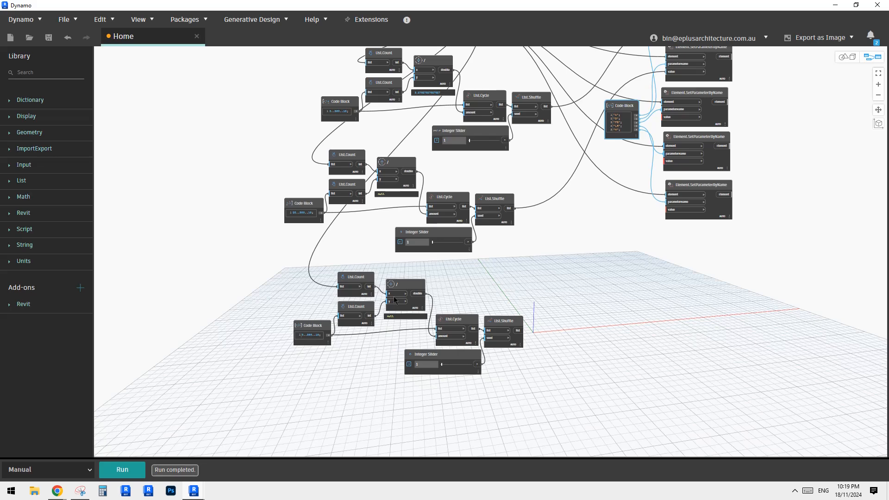
scroll(324, 353, "up", 5)
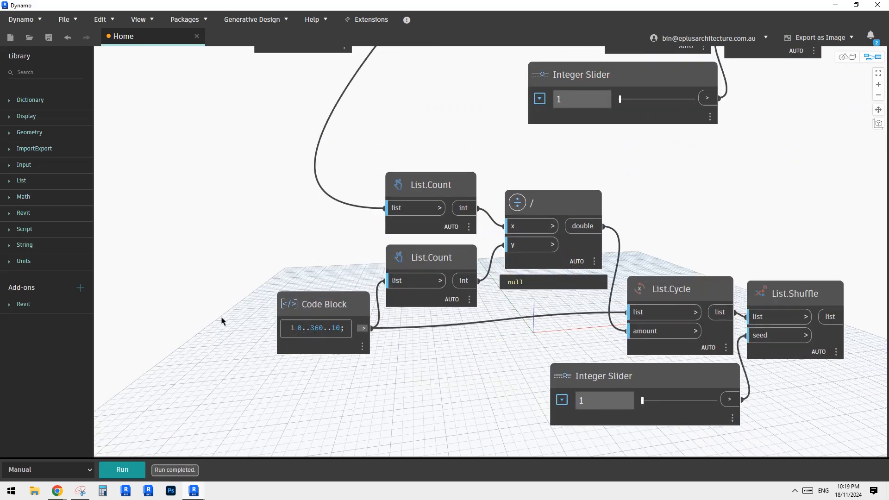
middle_click_drag(223, 321, 223, 321)
left_click(311, 328)
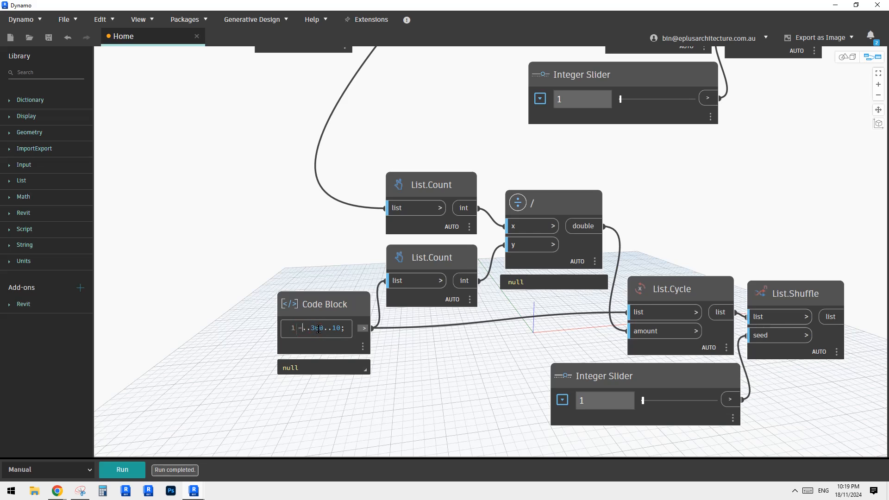
type("1")
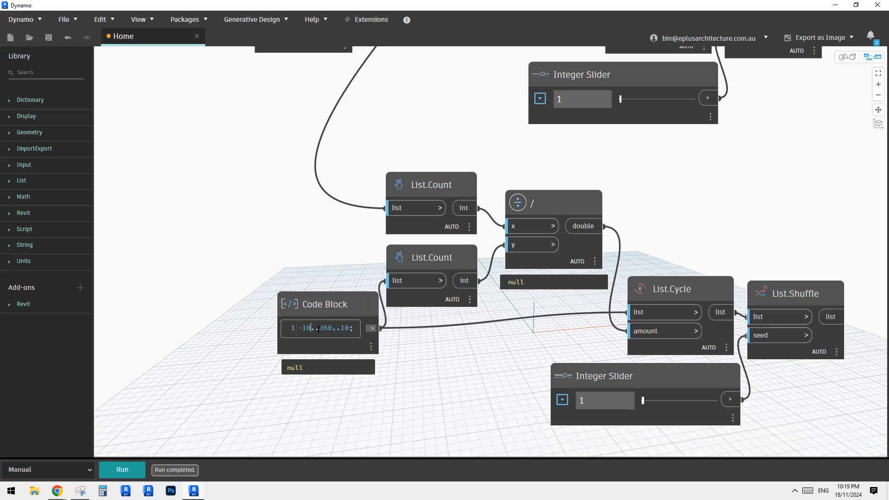
key("BackSpace")
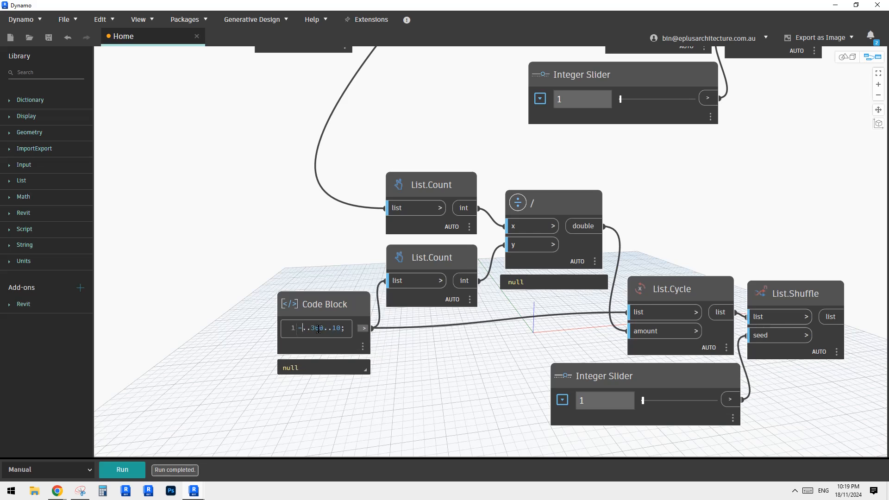
type("500")
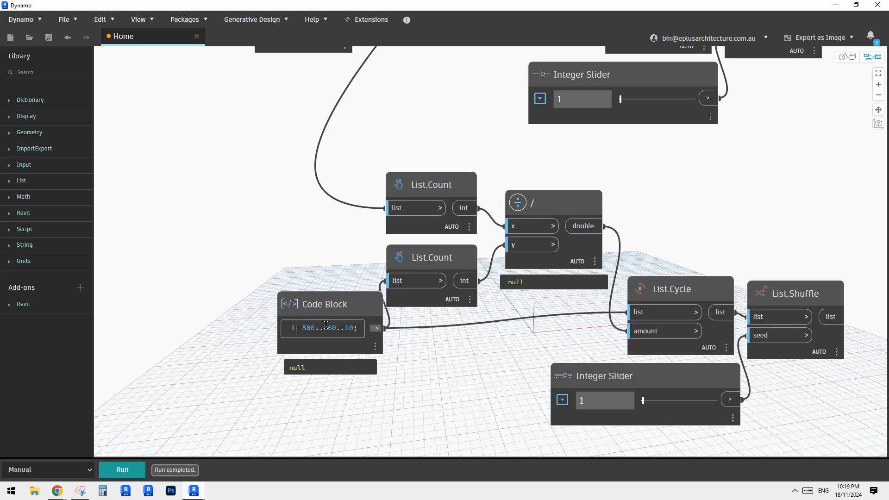
Step: Set the third group's range to end at 500 in steps of 50, and adjust that code block's placement
left_click(331, 328)
key("BackSpace")
key("BackSpace")
key("BackSpace")
type("500")
type("500")
key("BackSpace")
left_click(435, 369)
scroll(423, 362, "down", 4)
middle_click_drag(423, 362, 407, 360)
left_click_drag(363, 327, 349, 328)
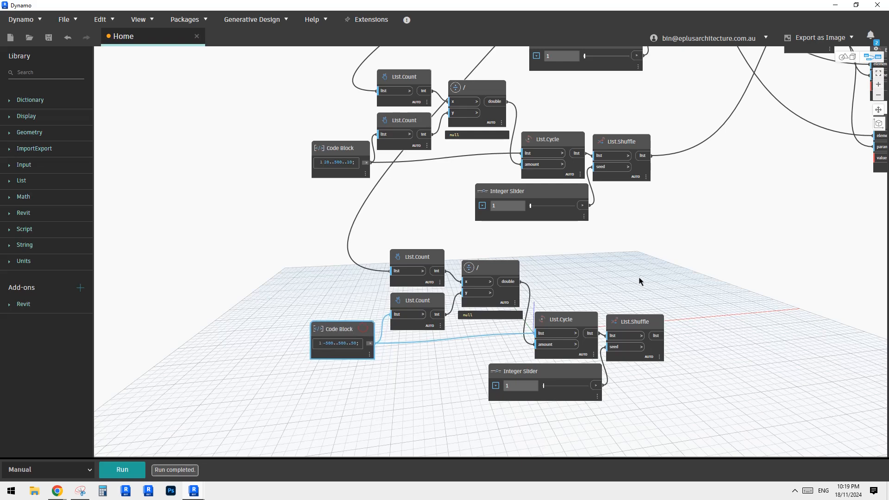
Step: Wire the third group's List.Shuffle output into the value input of the third Element.SetParameterByName node
middle_click_drag(661, 327, 558, 328)
scroll(522, 291, "down", 3)
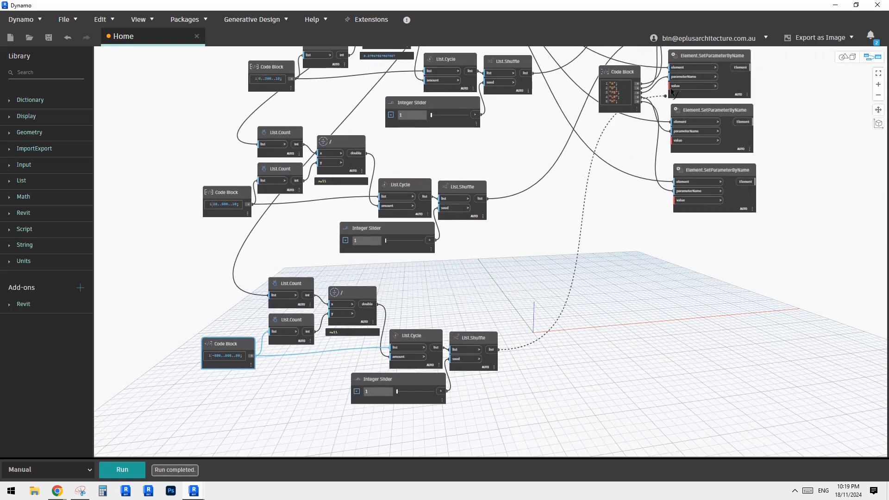
scroll(630, 185, "up", 5)
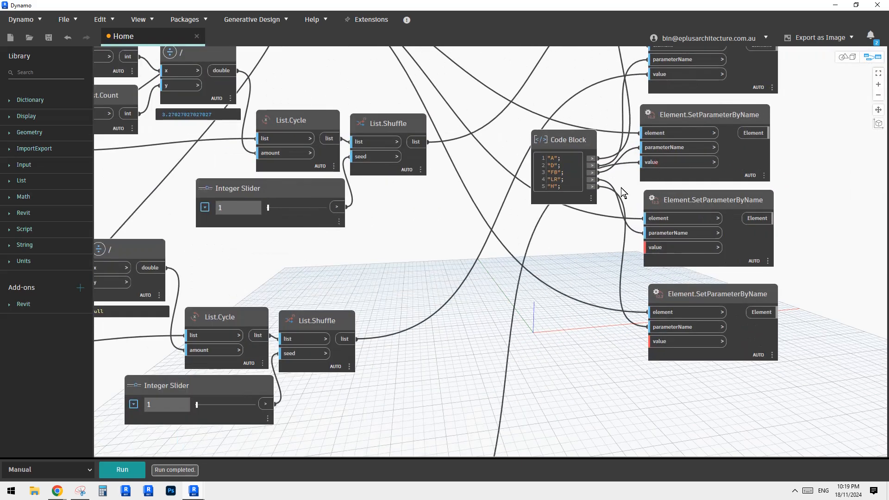
scroll(598, 222, "down", 5)
scroll(585, 214, "up", 4)
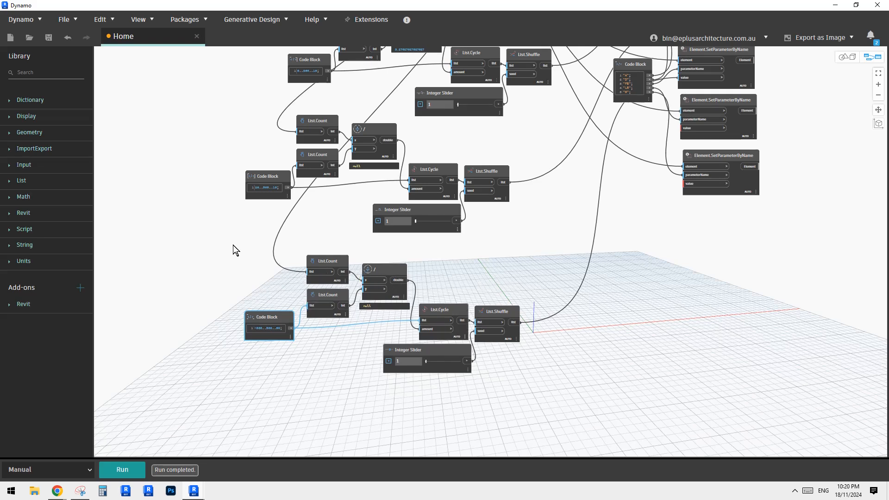
Step: Nudge the third group's Integer Slider and check that group's range code block and its connections
left_click_drag(446, 347, 441, 348)
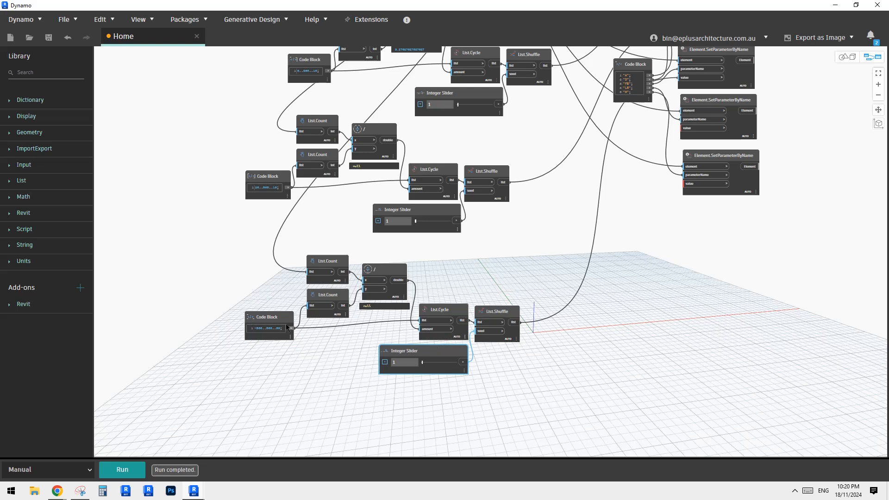
scroll(287, 328, "up", 2)
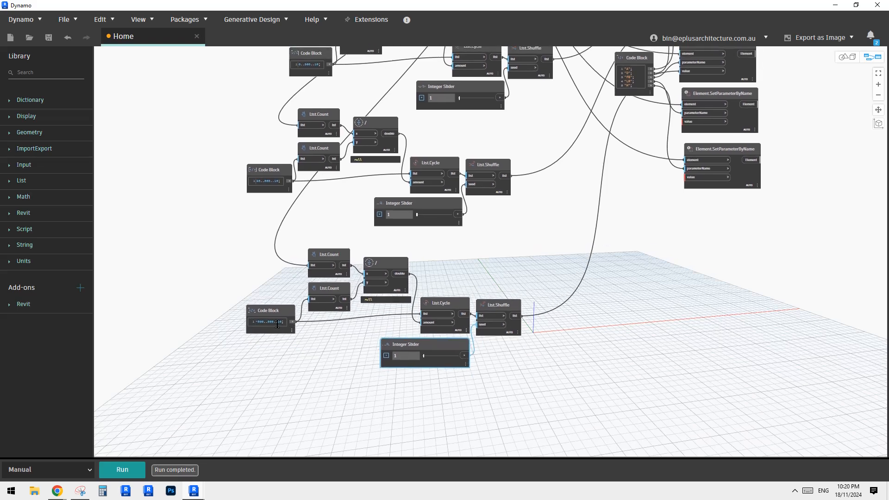
scroll(260, 323, "up", 6)
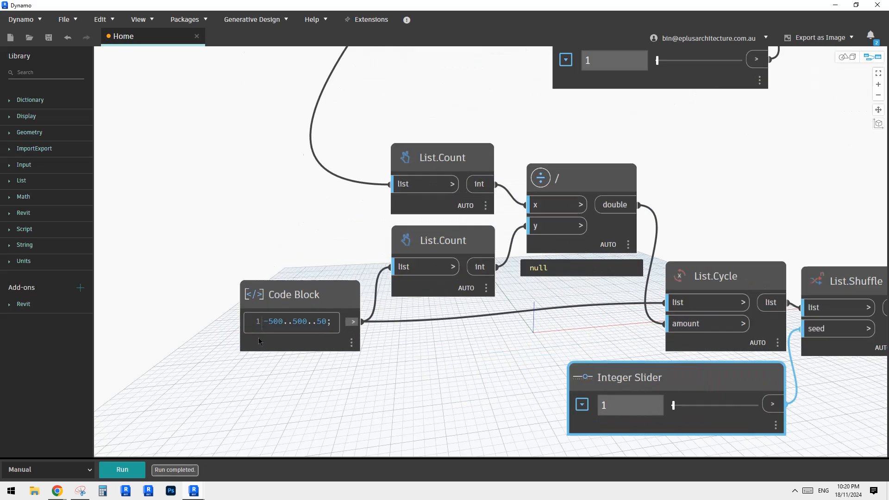
left_click(308, 294)
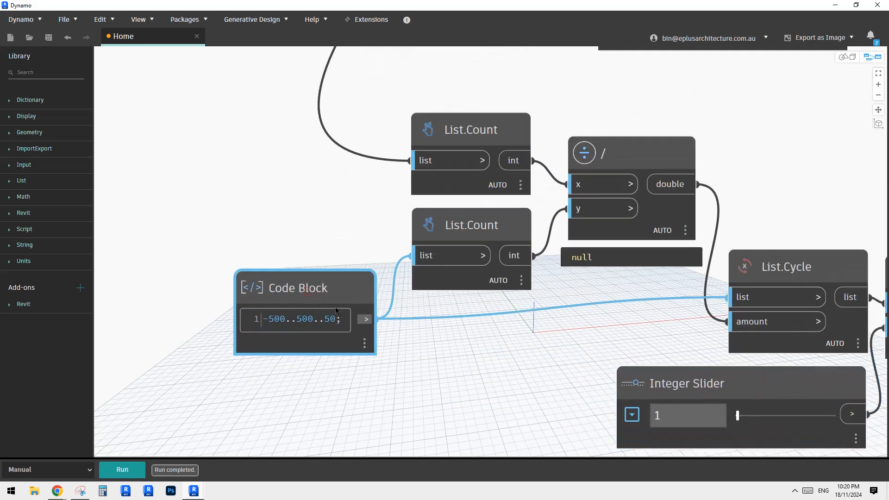
scroll(461, 337, "down", 5)
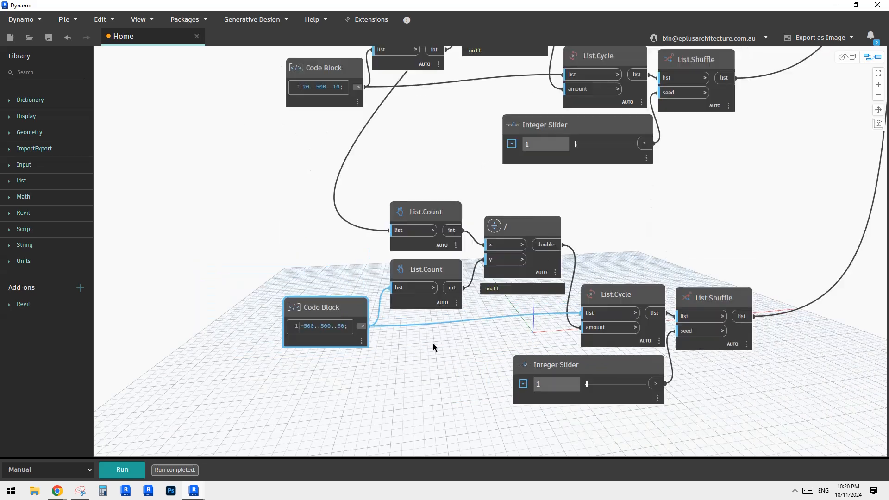
middle_click_drag(704, 173, 648, 220)
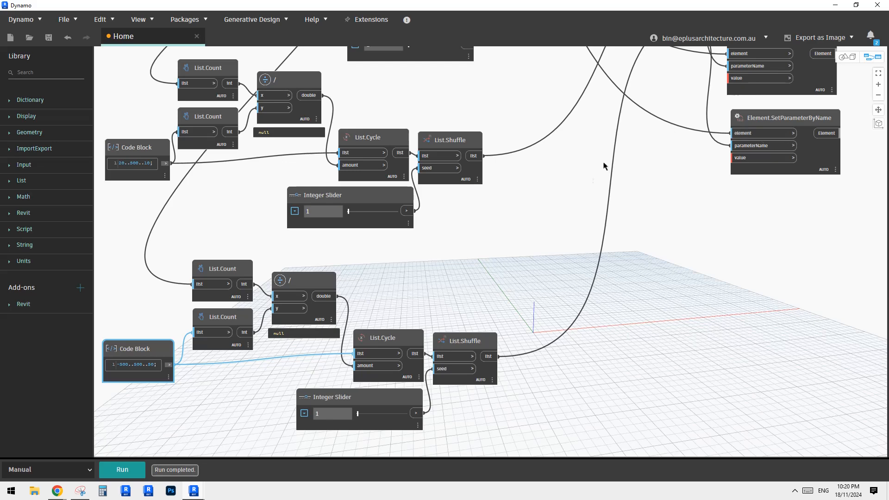
middle_click_drag(520, 232, 635, 185)
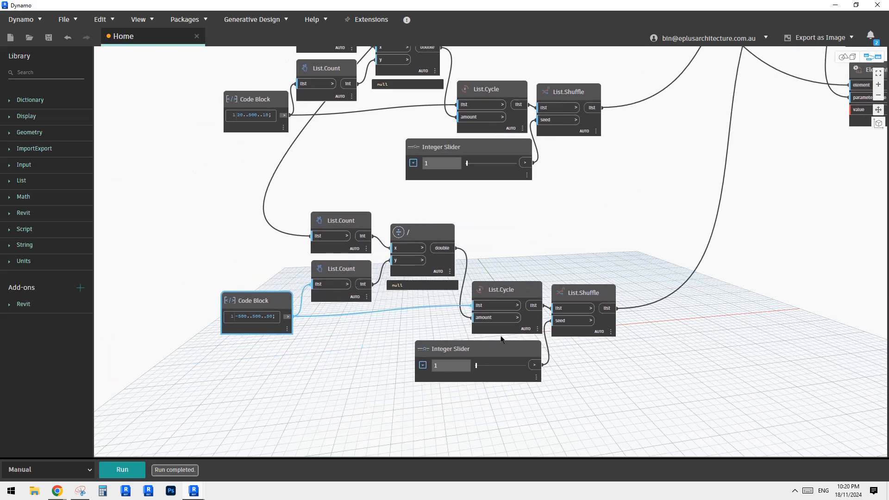
middle_click_drag(635, 346, 588, 343)
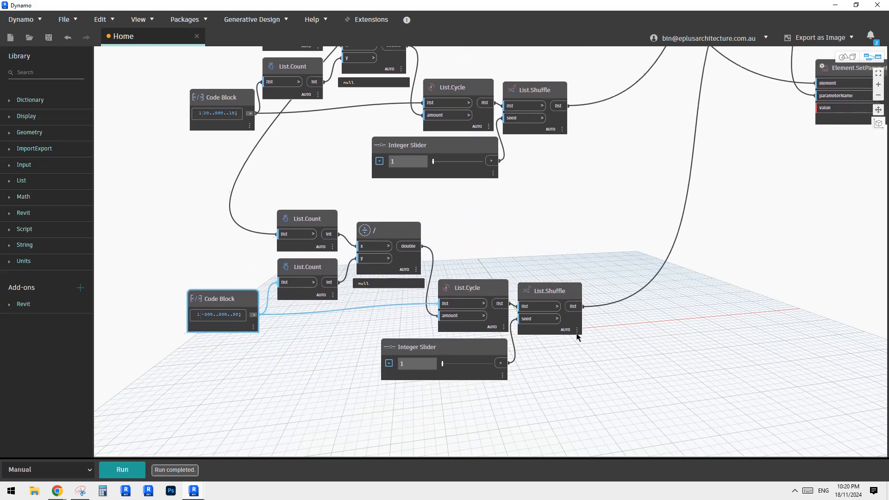
scroll(577, 337, "down", 3)
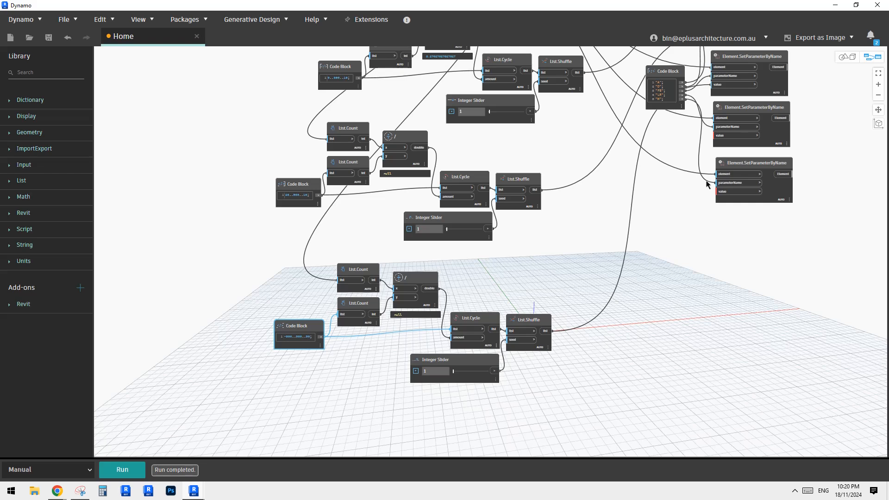
Step: Duplicate the whole third node group, place the copy beneath it as a fourth group, and set its Integer Slider to 36
left_click(590, 260)
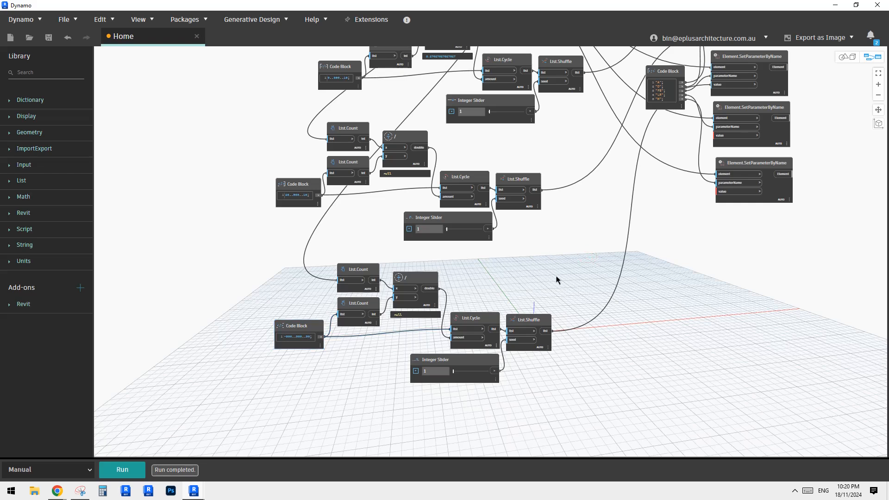
left_click_drag(573, 276, 292, 383)
key("ctrl+c")
key("ctrl+v")
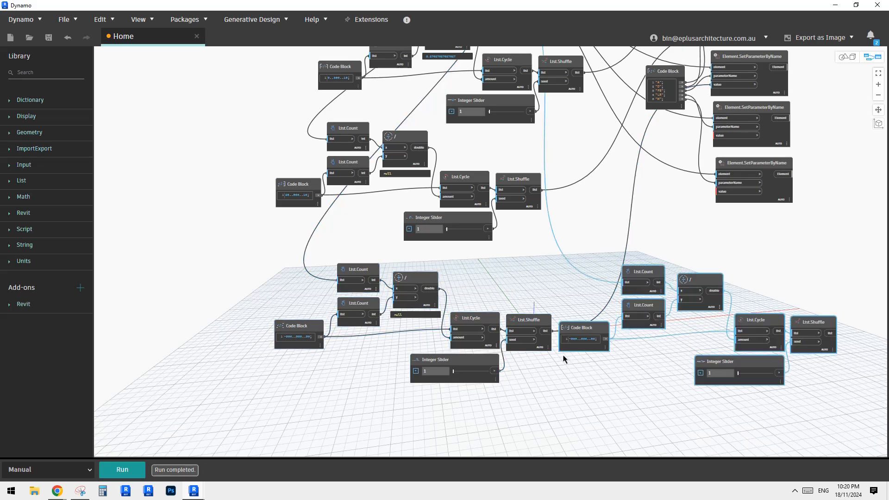
middle_click_drag(583, 381, 575, 282)
left_click_drag(636, 172, 327, 318)
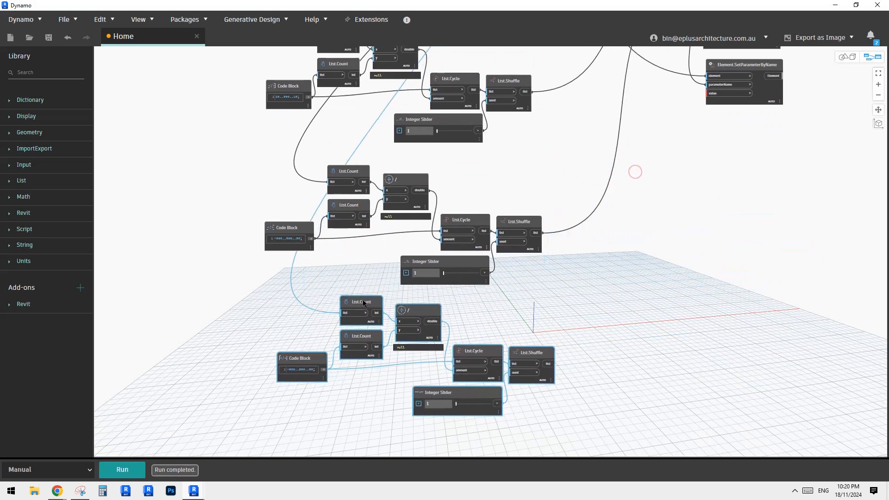
left_click(559, 433)
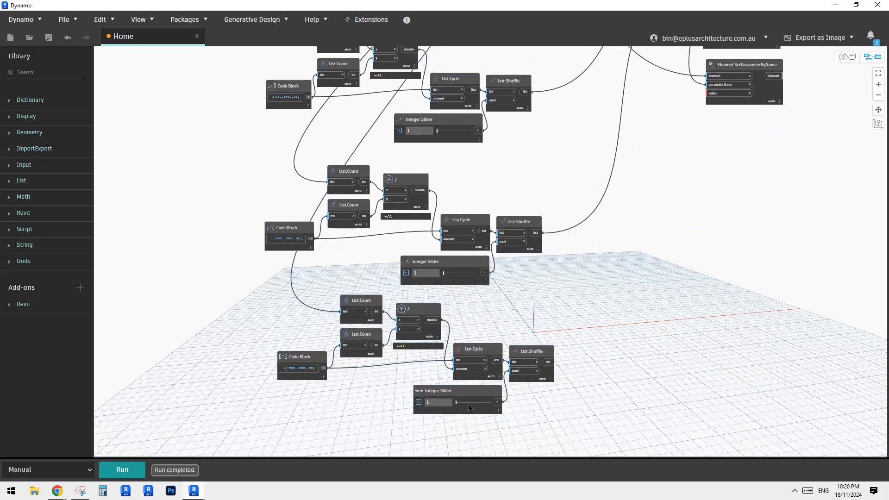
left_click(588, 401)
Step: Paste another copy of the group beneath the fourth one as a fifth group and set its Integer Slider to 73
scroll(510, 412, "down", 2)
middle_click_drag(509, 411, 474, 256)
key("ctrl+v")
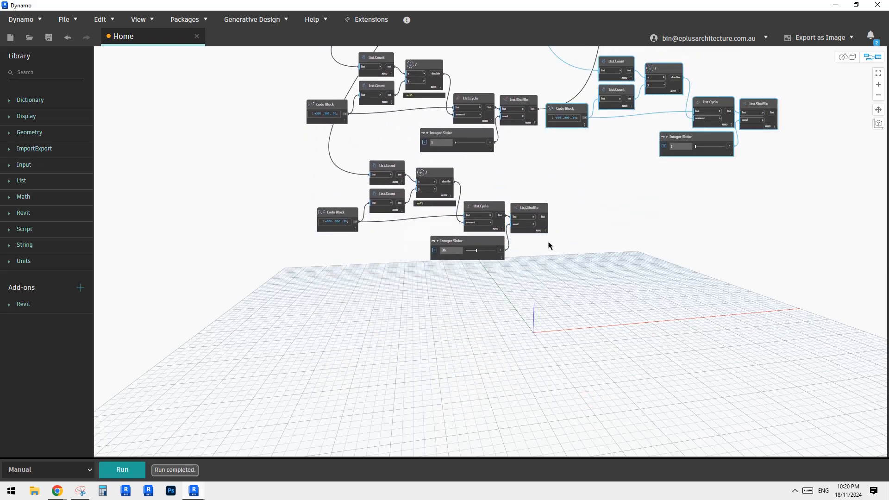
left_click_drag(664, 66, 458, 275)
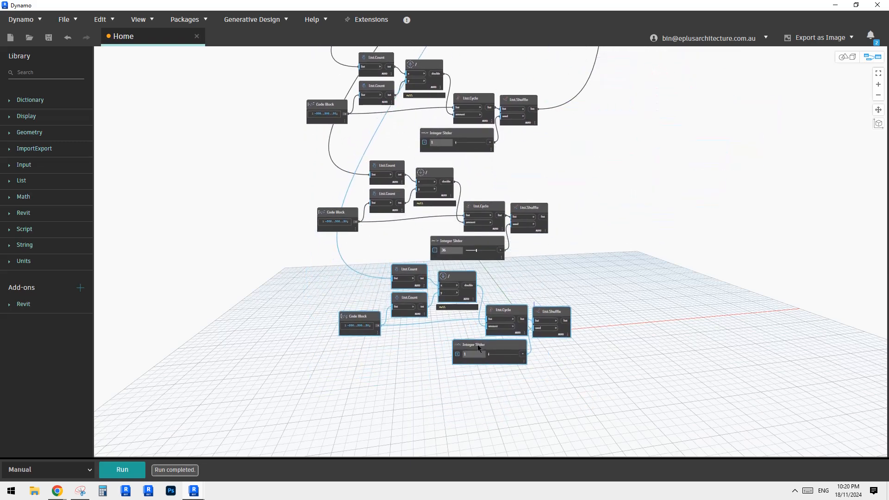
middle_click_drag(600, 272, 497, 315)
scroll(593, 292, "down", 2)
Step: Wire the fourth group's List.Shuffle output into the value input of the fourth Element.SetParameterByName node
left_click(447, 290)
middle_click_drag(563, 78, 538, 170)
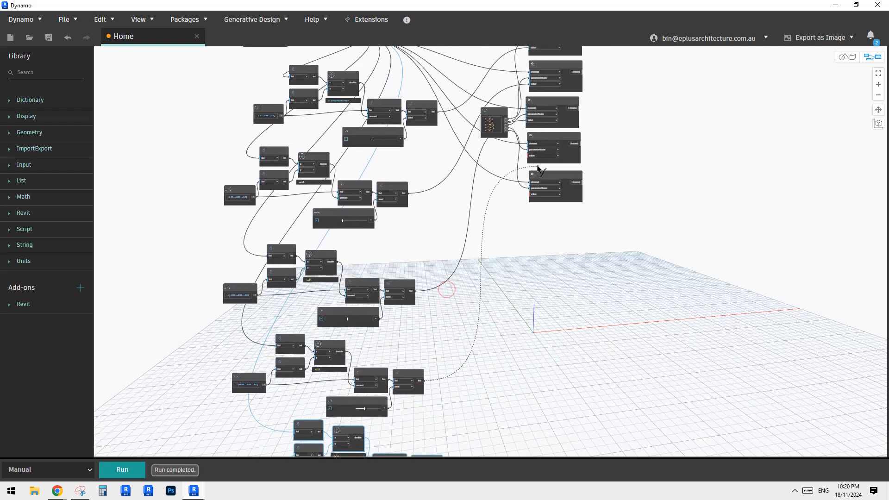
scroll(537, 167, "up", 3)
left_click(533, 152)
scroll(488, 347, "down", 3)
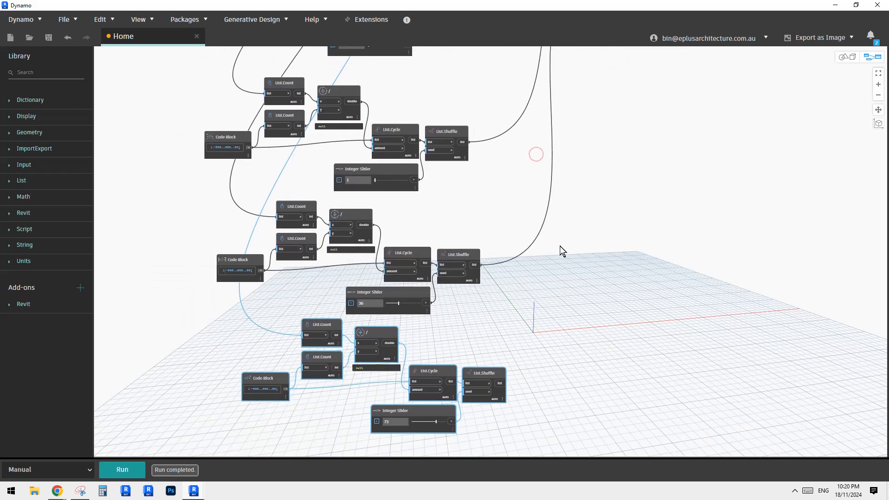
Step: Connect the fifth group's List.Shuffle output to the value input of the last Element.SetParameterByName node
left_click(503, 385)
scroll(566, 169, "up", 3)
left_click(566, 169)
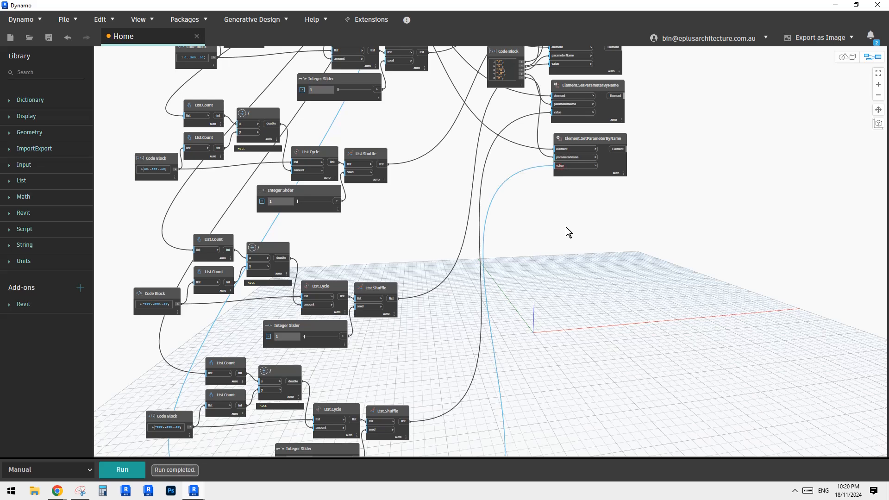
Step: Run the completed graph and arrange the Dynamo window beside the Revit 3D view
scroll(566, 228, "down", 4)
scroll(577, 241, "up", 1)
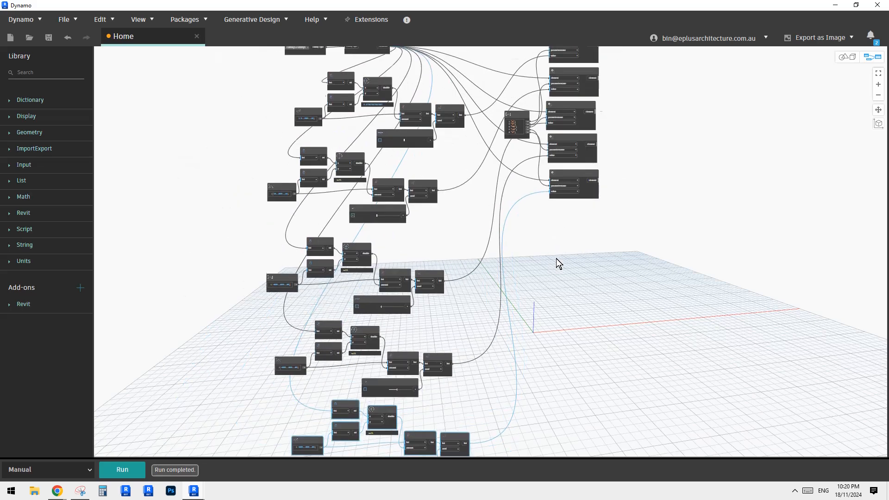
middle_click_drag(492, 149, 504, 272)
scroll(516, 232, "up", 3)
scroll(463, 260, "up", 1)
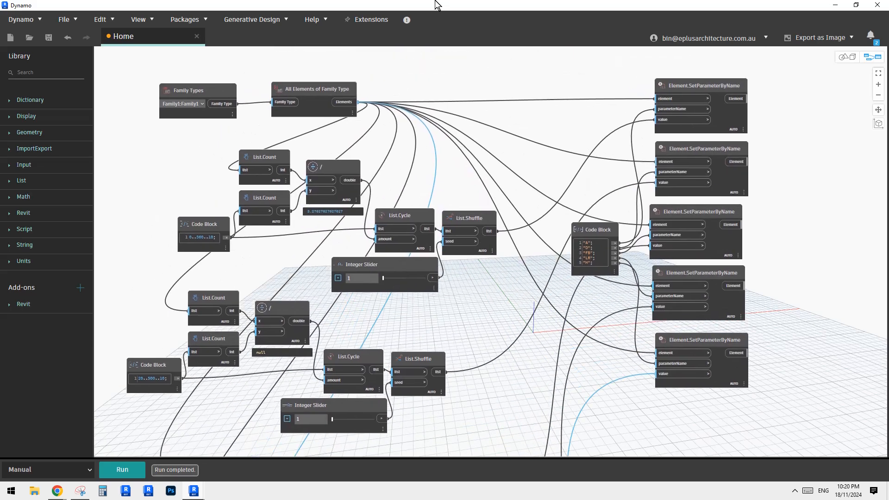
left_click(126, 471)
left_click_drag(426, 8, 684, 15)
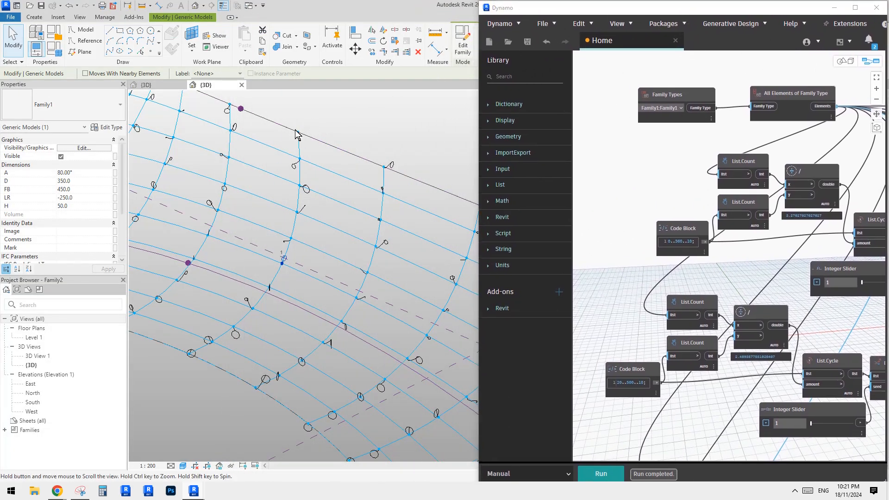
Step: Examine the family elements on the divided surface from several angles in the Revit 3D view
middle_click_drag(297, 135, 352, 176, "shift")
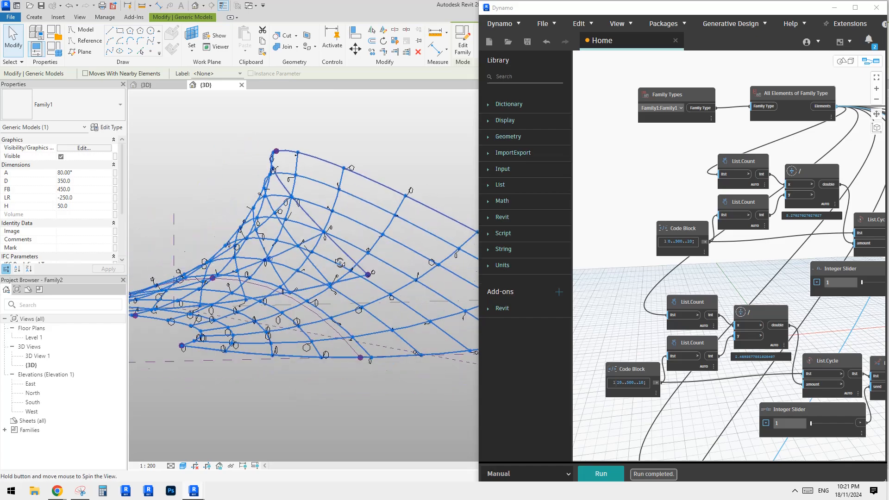
middle_click_drag(340, 263, 278, 267, "shift")
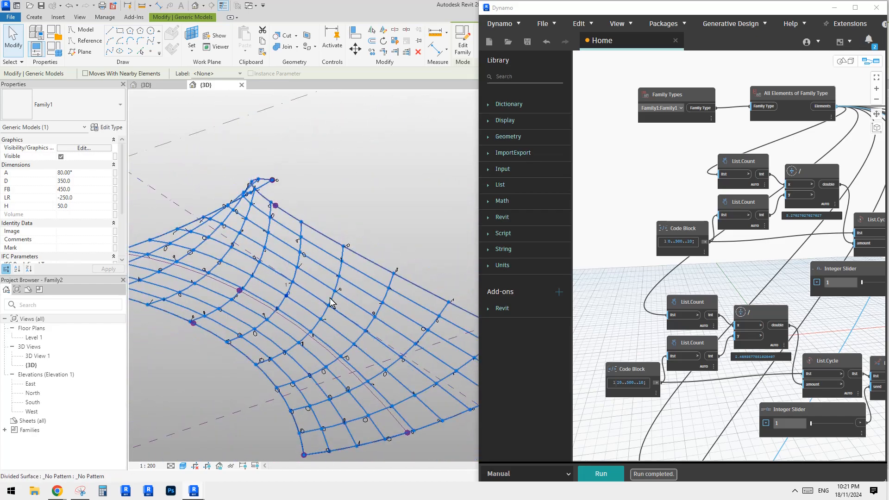
middle_click_drag(347, 309, 355, 333, "shift")
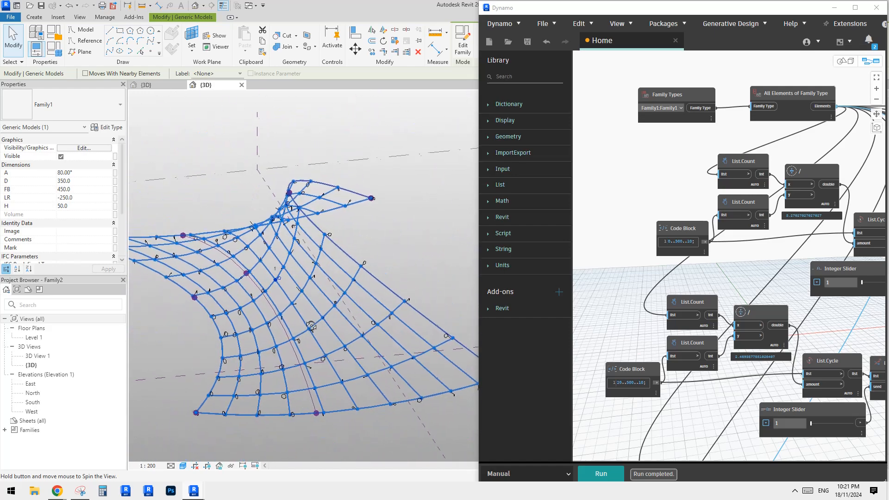
middle_click_drag(320, 309, 333, 311, "shift")
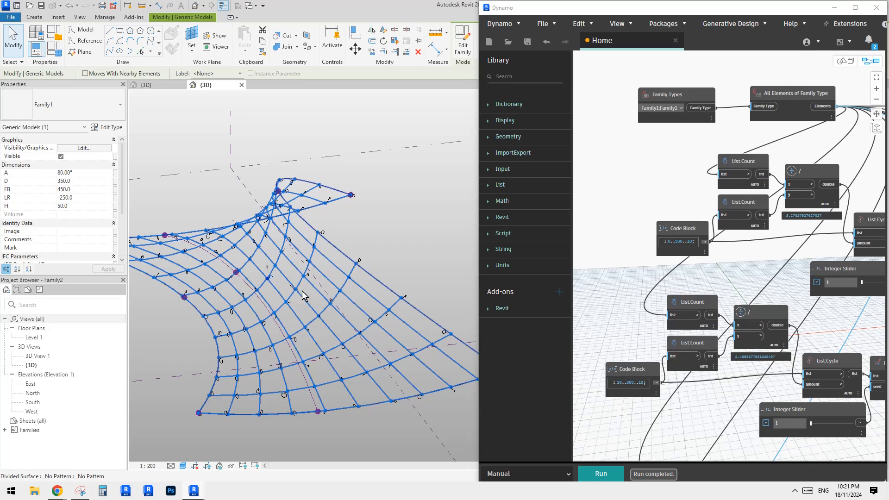
middle_click_drag(314, 299, 343, 357, "shift")
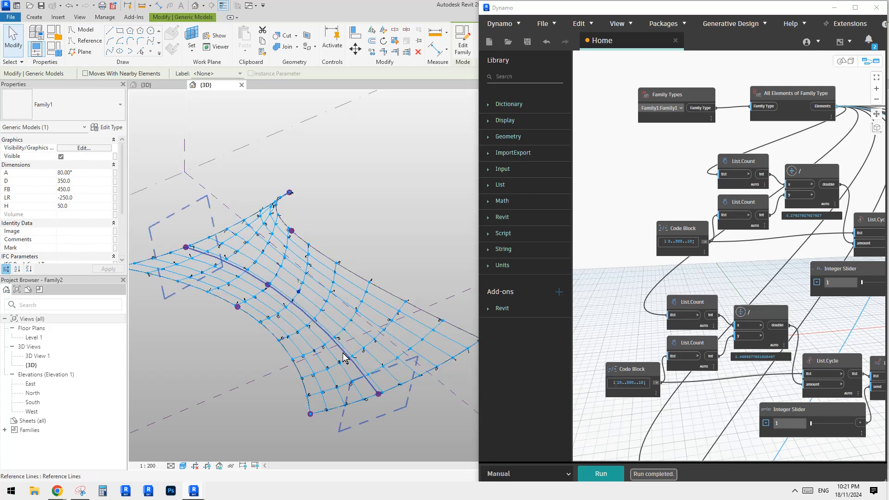
scroll(377, 317, "up", 3)
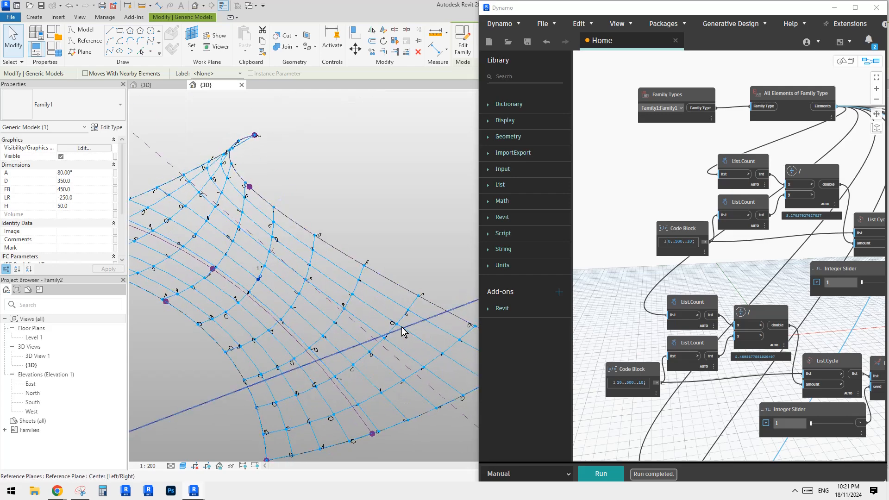
middle_click_drag(402, 329, 474, 317, "shift")
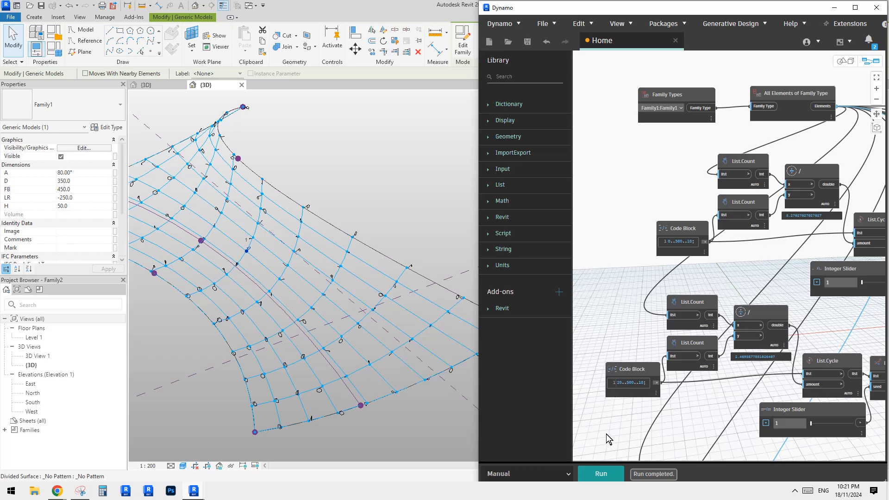
Step: Switch the graph's run mode to Automatic, set the first group's Integer Slider to 22, and clear the selection in Revit
left_click(566, 473)
left_click(521, 440)
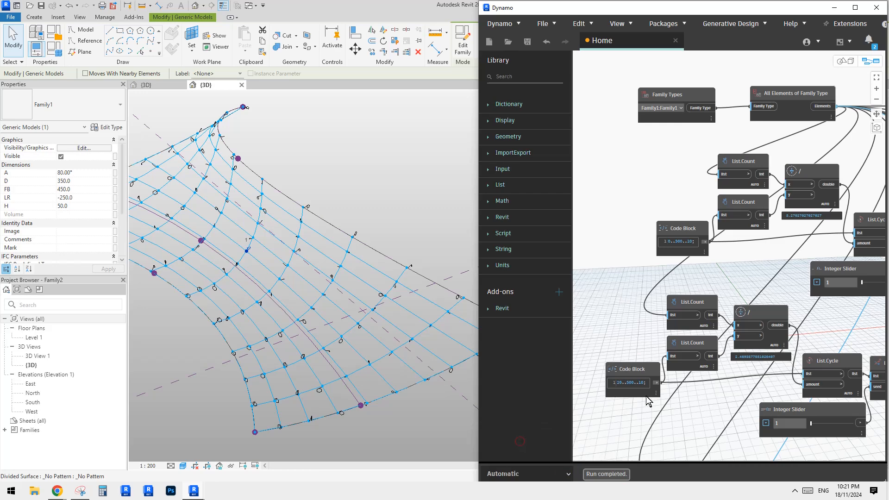
middle_click_drag(696, 405, 675, 408)
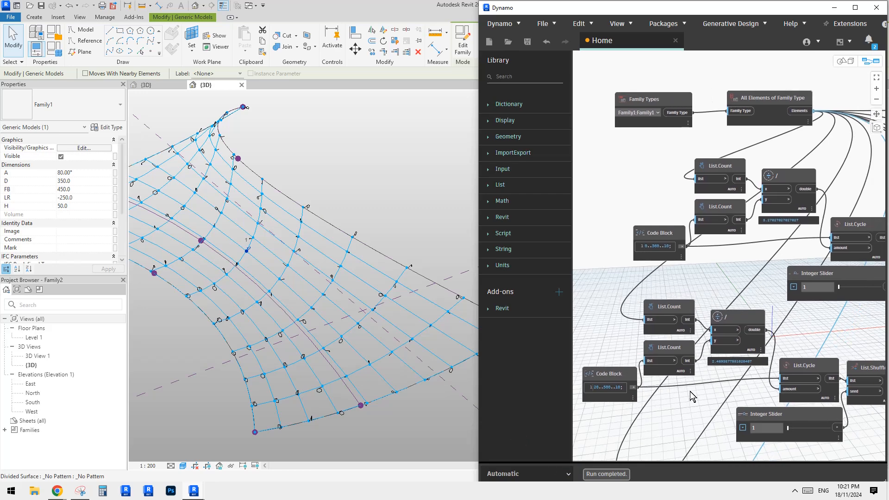
middle_click_drag(745, 266, 689, 302)
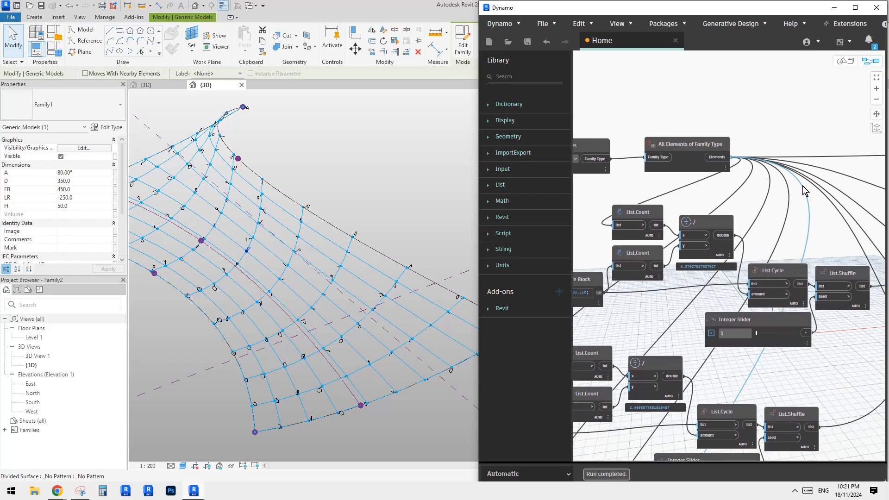
middle_click_drag(805, 191, 761, 154)
scroll(648, 274, "up", 1)
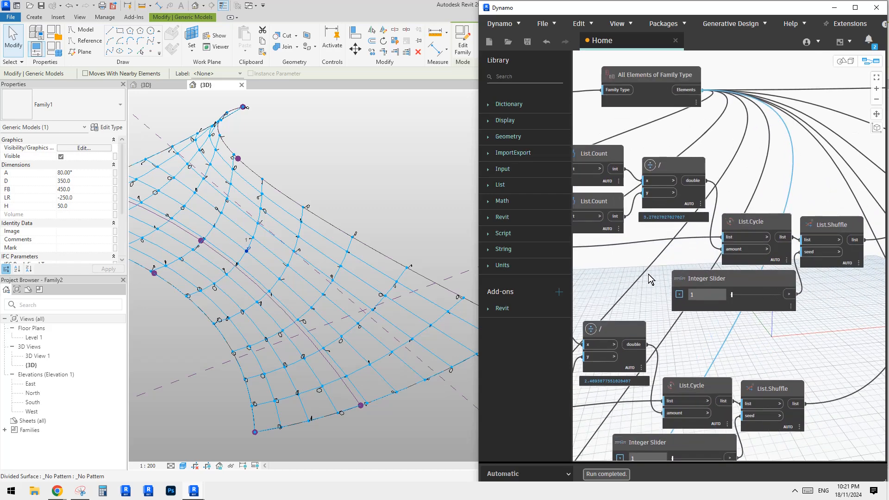
left_click(760, 294)
left_click(370, 241)
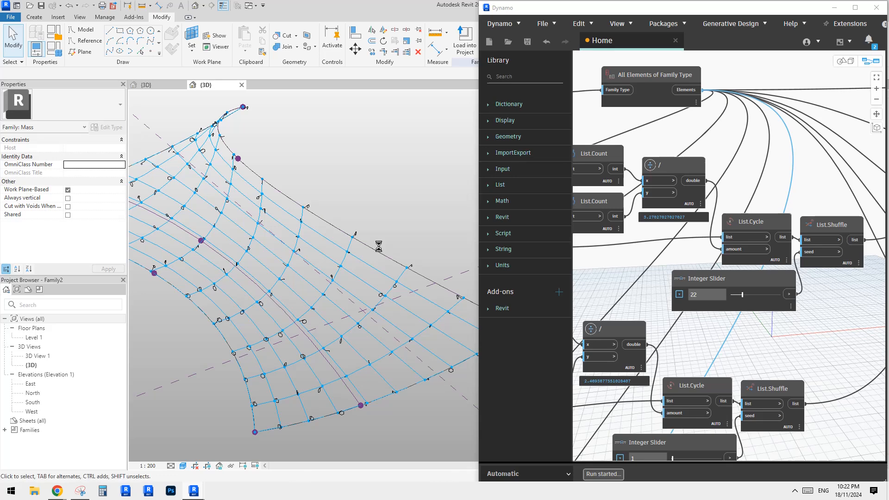
middle_click_drag(285, 261, 290, 207)
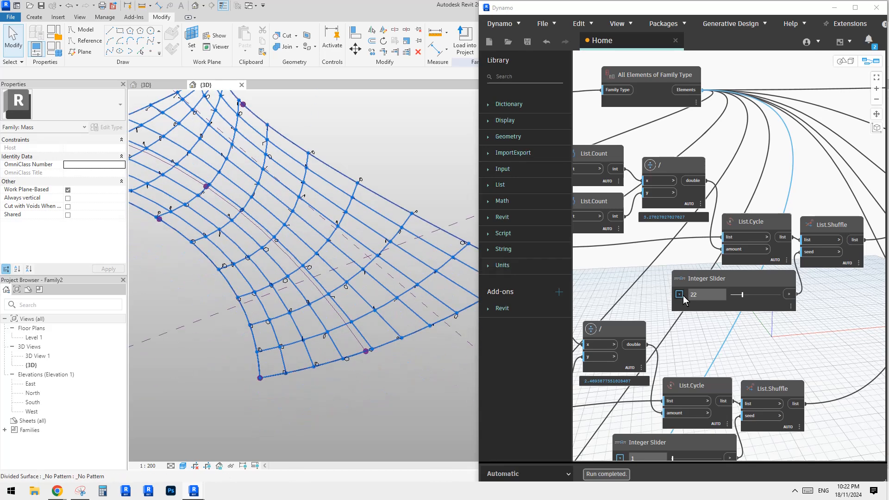
Step: Change the second group's Code Block range to 20..1000..10 in the Dynamo graph
middle_click_drag(652, 294, 652, 205)
scroll(663, 228, "down", 1)
middle_click_drag(668, 244, 753, 198)
middle_click_drag(769, 284, 761, 276)
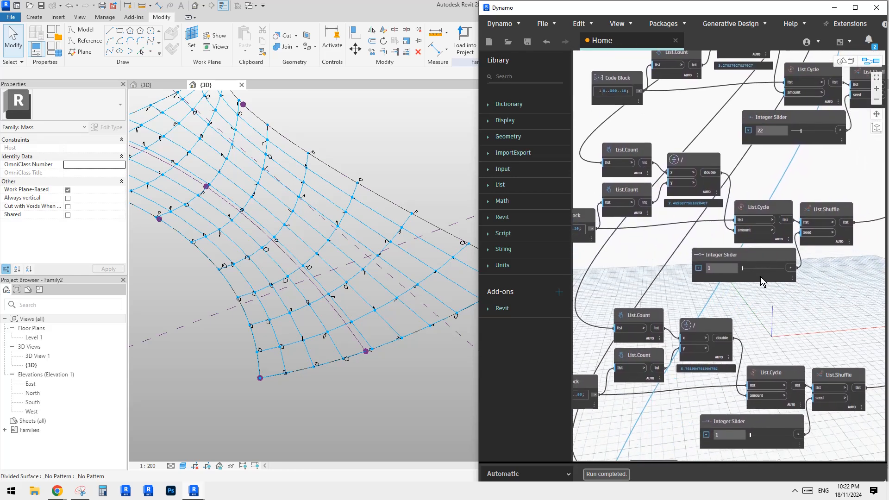
middle_click_drag(663, 270, 592, 291)
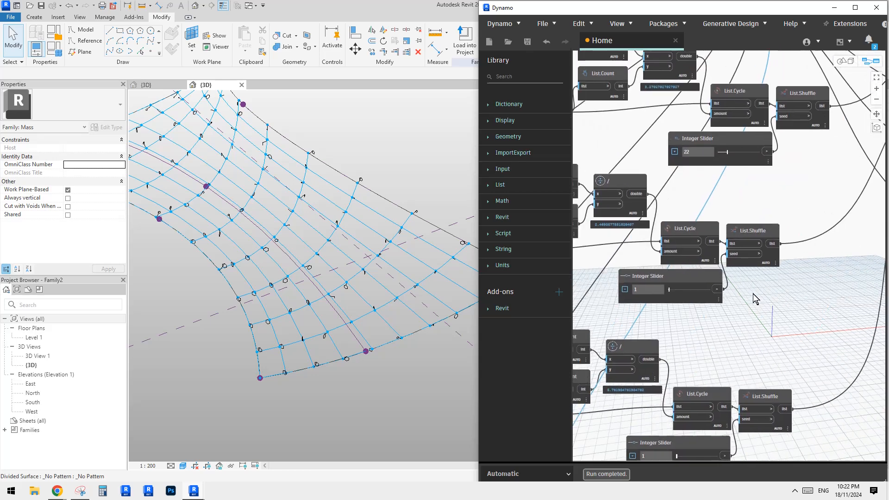
middle_click_drag(845, 233, 743, 295)
scroll(821, 260, "down", 3)
scroll(741, 283, "up", 5)
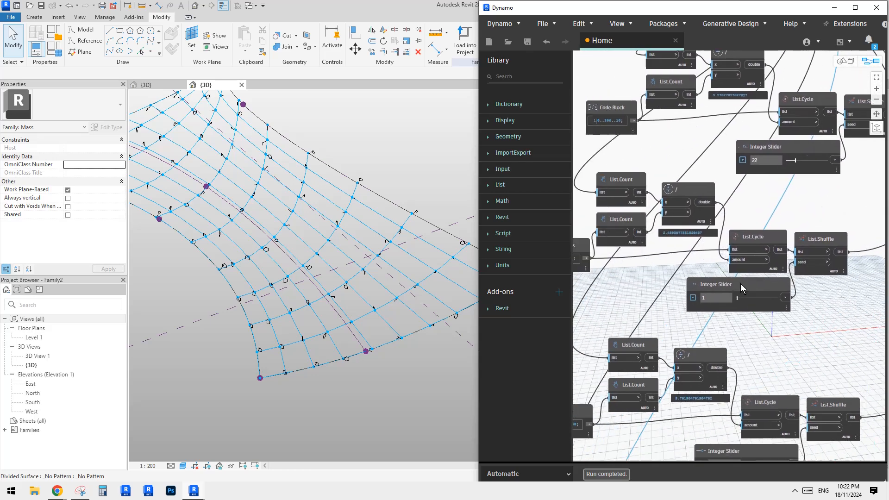
scroll(658, 244, "up", 3)
mouse_move(623, 246)
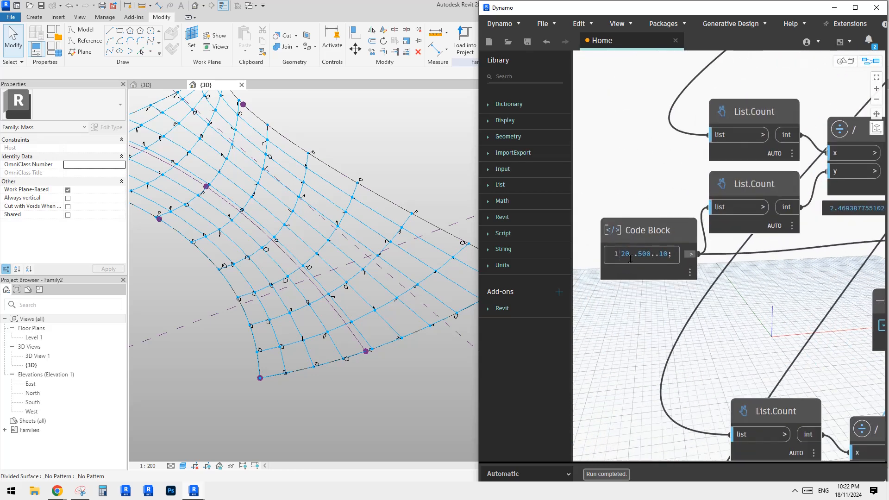
left_click(640, 254)
type("10")
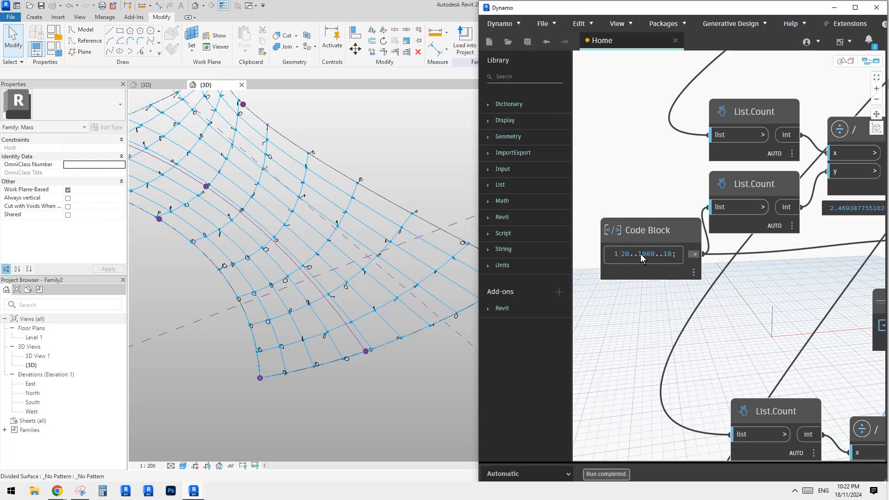
left_click(659, 311)
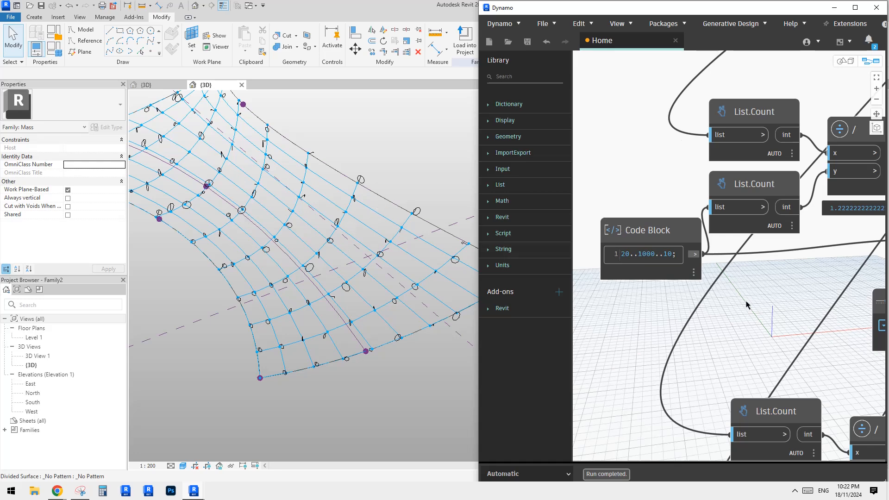
Step: Set the Integer Sliders of the second, third, fourth and fifth groups to 47, 35, 69 and 73
scroll(746, 305, "down", 3)
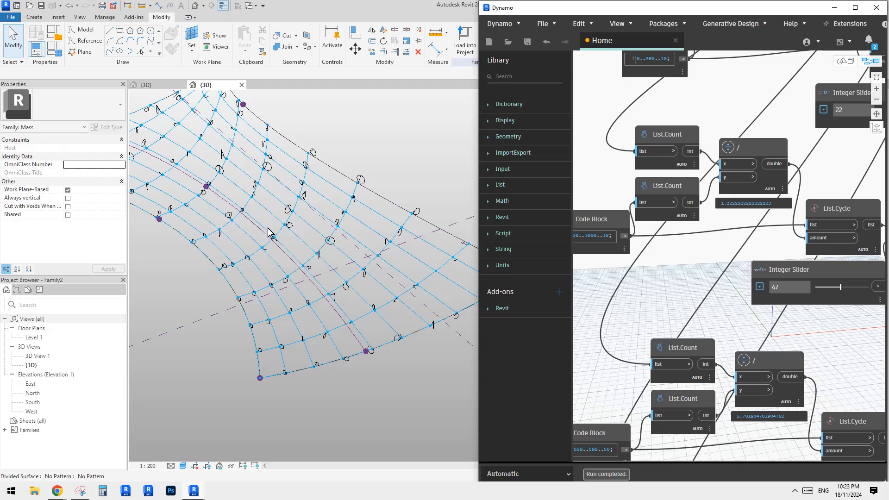
scroll(736, 336, "down", 3)
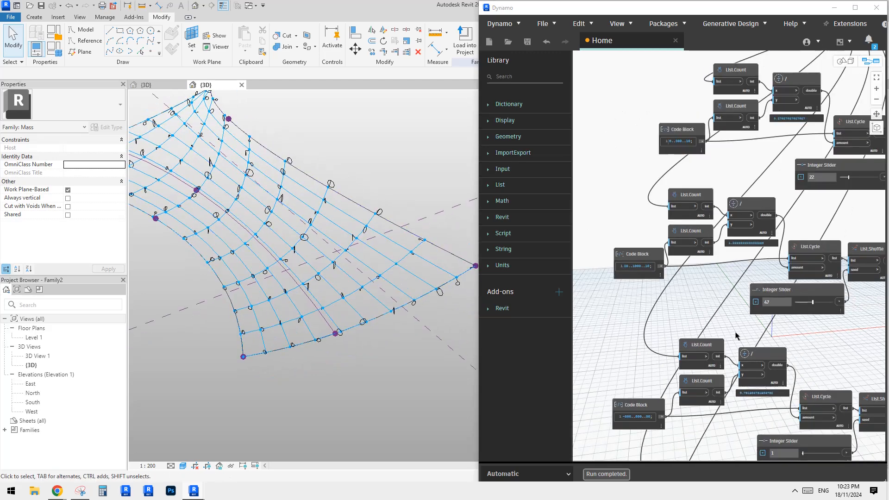
middle_click_drag(737, 336, 672, 217)
left_click(750, 337)
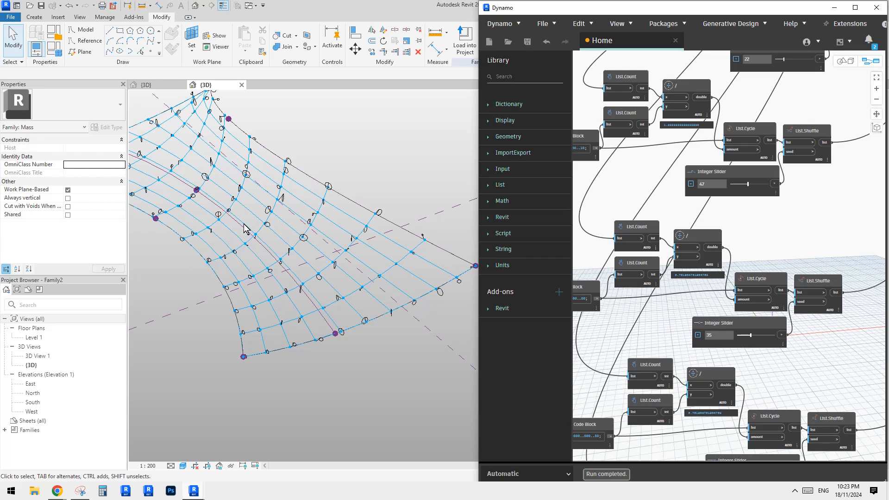
middle_click_drag(792, 360, 768, 260)
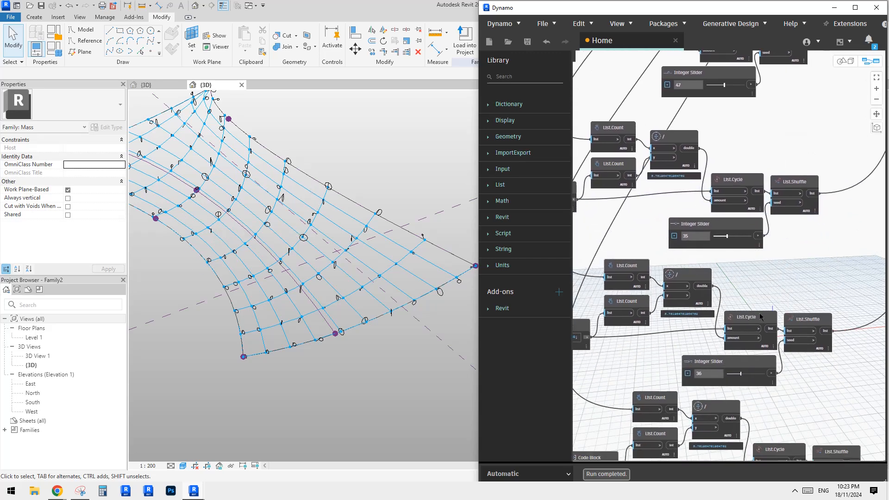
left_click(753, 375)
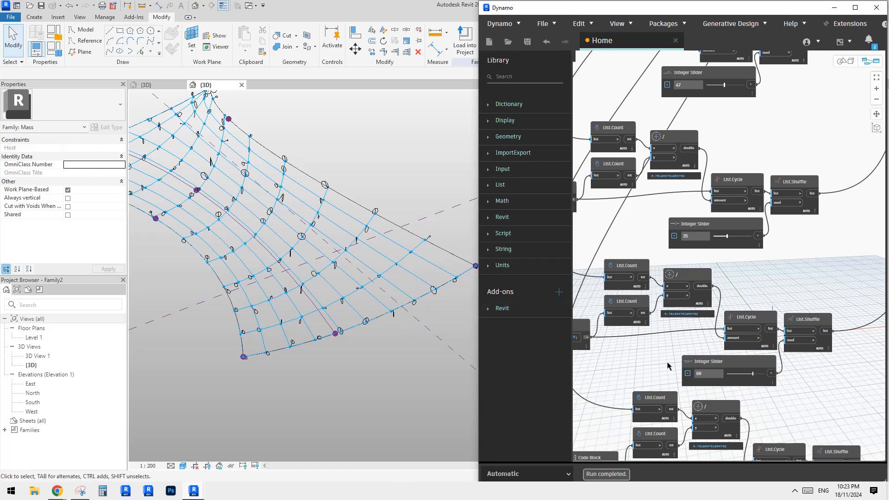
mouse_move(323, 328)
middle_mouse_down("shift")
mouse_move(360, 317)
mouse_move(384, 275)
mouse_move(437, 308)
mouse_move(411, 298)
mouse_move(370, 303)
mouse_move(337, 330)
middle_mouse_up("shift")
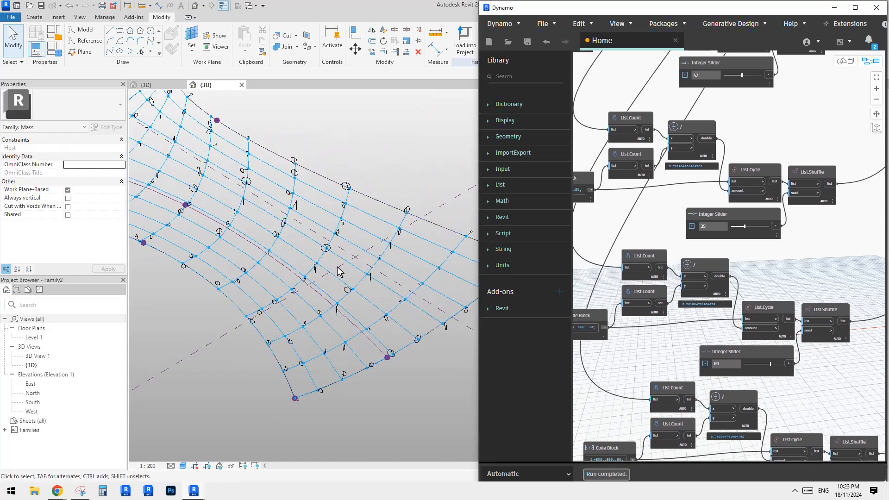
Step: Change the fourth group's Code Block range to -1500..1500..50
scroll(683, 370, "down", 3)
scroll(657, 358, "up", 4)
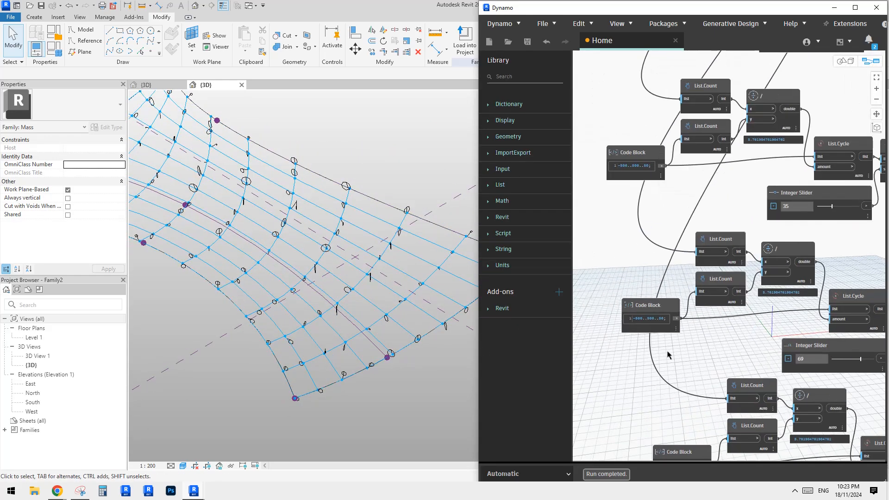
scroll(667, 355, "up", 2)
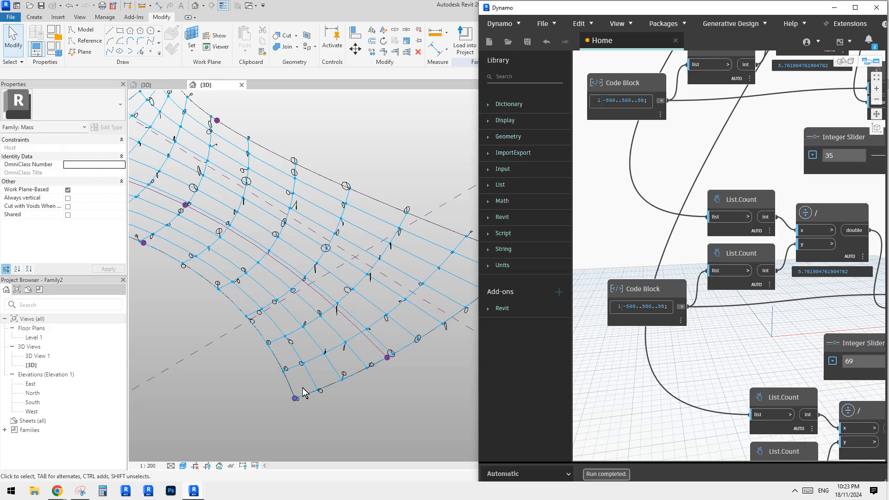
middle_click_drag(392, 265, 377, 269)
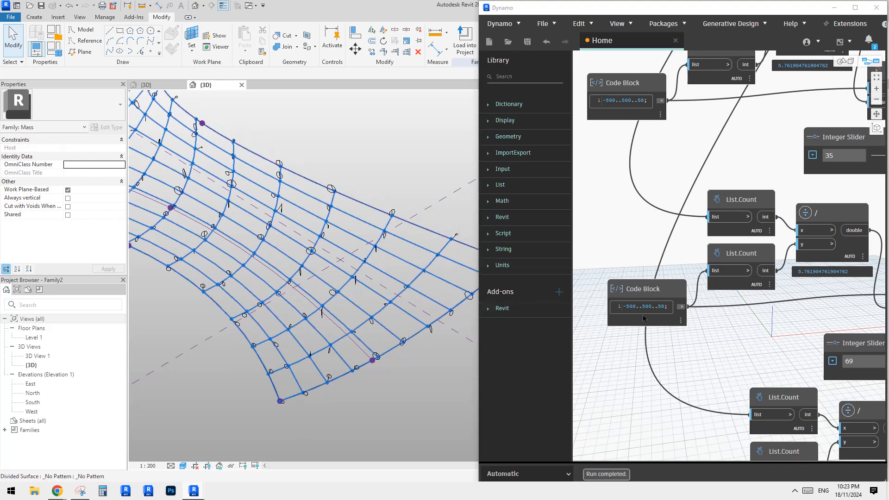
scroll(350, 257, "down", 1)
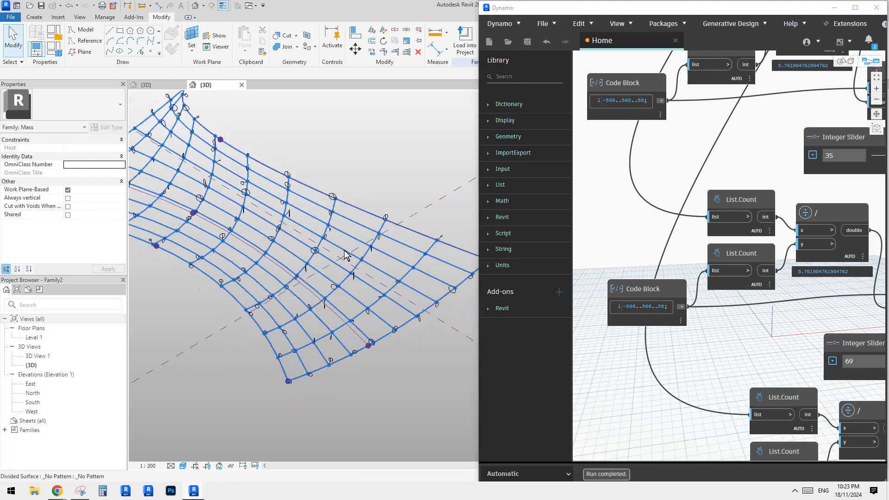
middle_click_drag(351, 259, 347, 258, "shift")
left_click(345, 216)
scroll(281, 214, "down", 1)
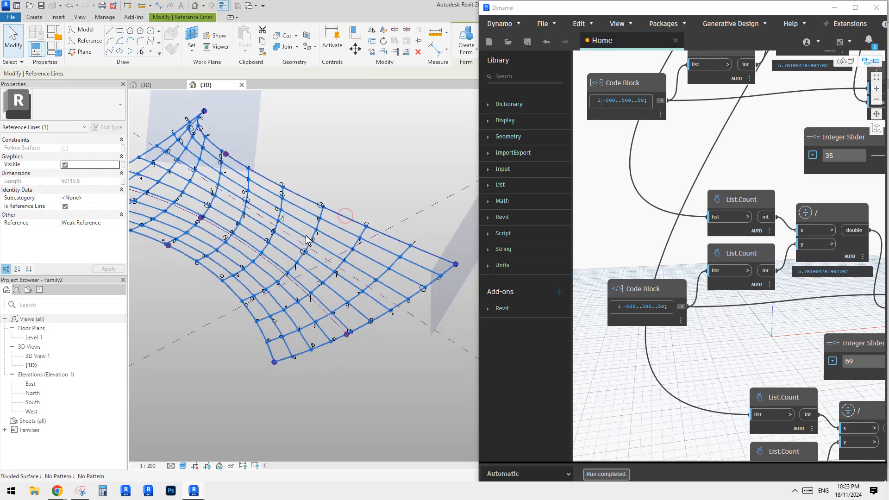
middle_click_drag(282, 214, 269, 204, "shift")
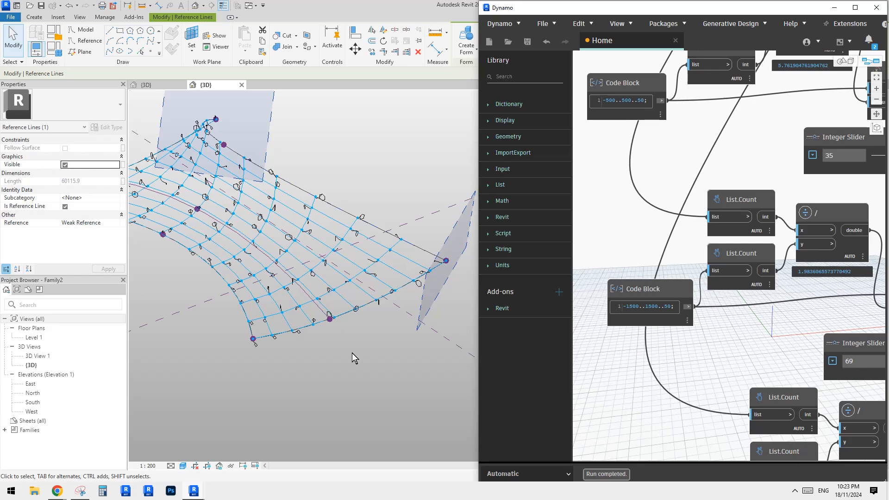
mouse_move(354, 358)
middle_mouse_down("shift")
mouse_move(459, 291)
mouse_move(423, 292)
mouse_move(453, 262)
mouse_move(345, 341)
mouse_move(341, 369)
middle_mouse_up("shift")
scroll(660, 355, "down", 1)
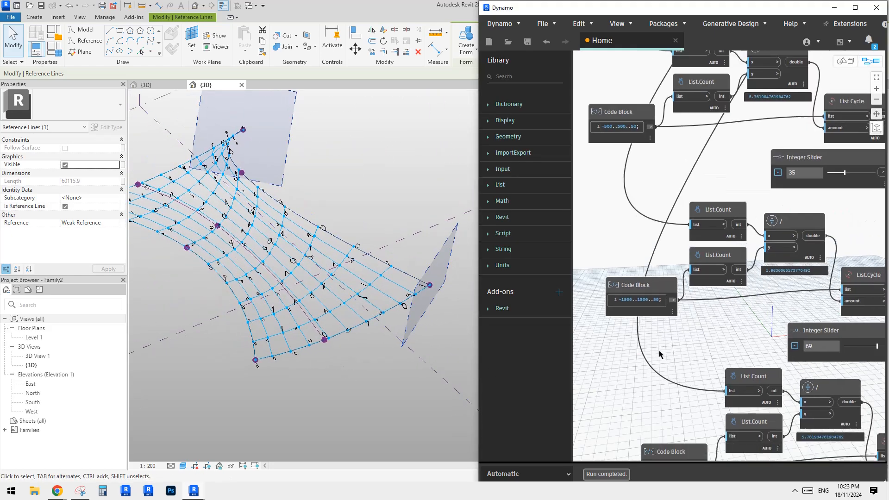
middle_click_drag(659, 355, 629, 278)
middle_click_drag(626, 317, 648, 328)
scroll(319, 287, "down", 4)
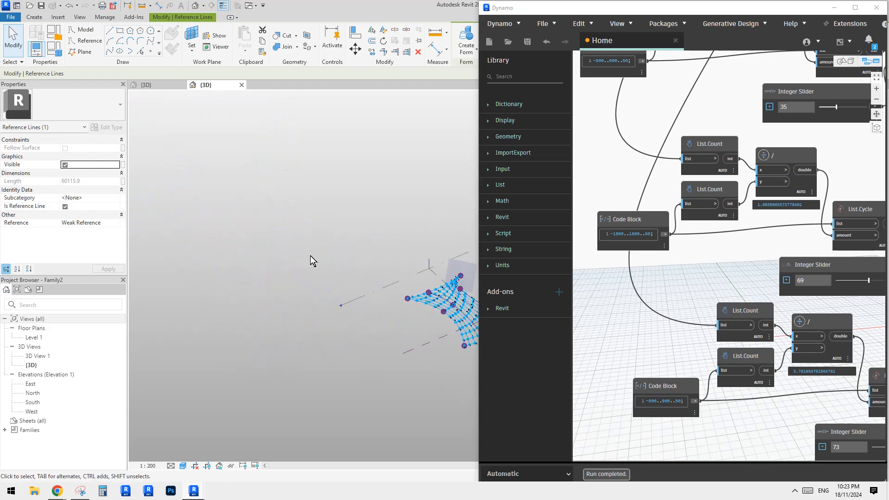
Step: Switch to the Family1 3D view and turn the circle at the end of the curve into a reference line
left_click(158, 84)
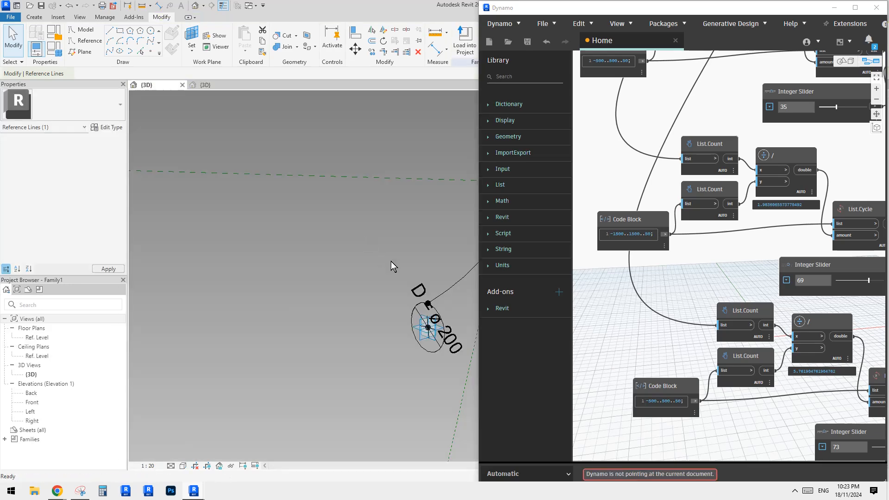
scroll(330, 295, "up", 3)
left_click(325, 297)
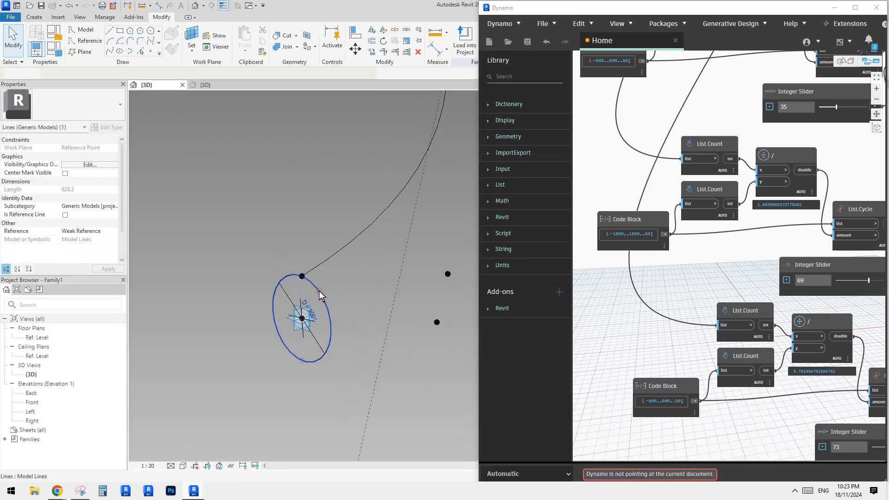
left_click(65, 215)
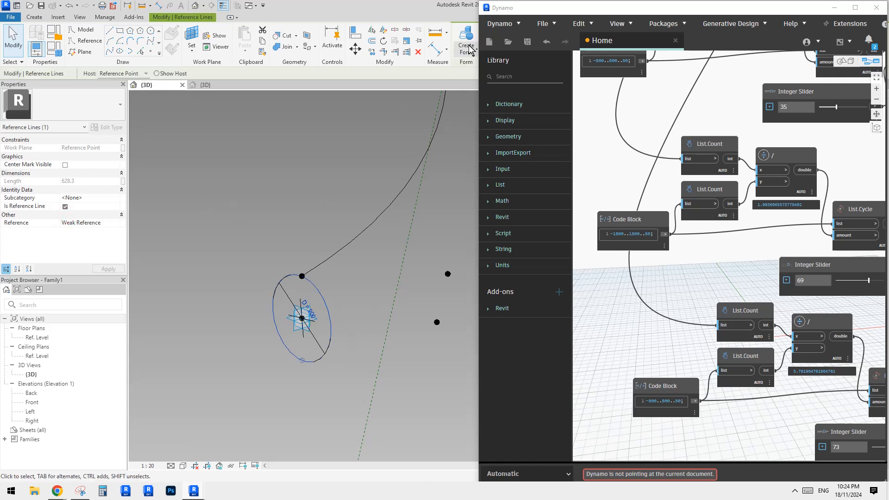
Step: Create a form from the circle, cycling through the possible forms and choosing the flat circular surface
left_click(466, 42)
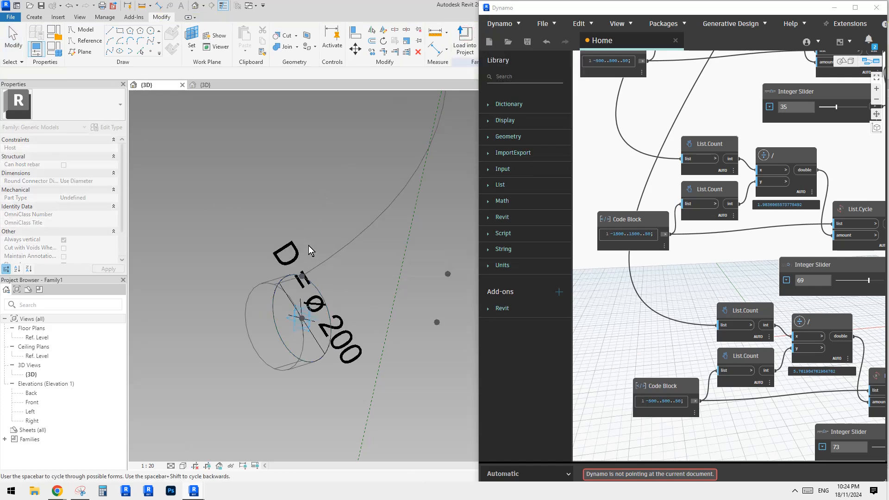
key("space")
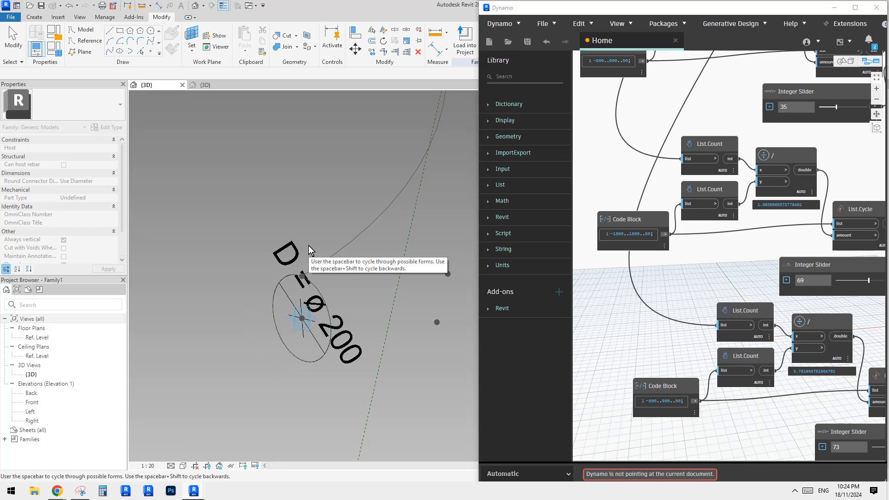
key("space")
key("space")
key("space")
key("space")
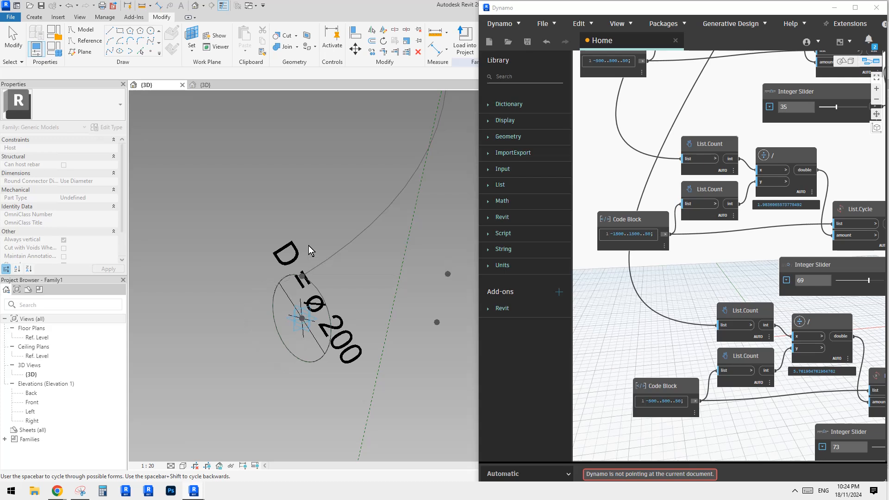
key("space")
key("space")
left_click(303, 181)
Step: Load the updated Family1 into the Family2 mass, replacing the version used by the placed elements
scroll(302, 318, "down", 1)
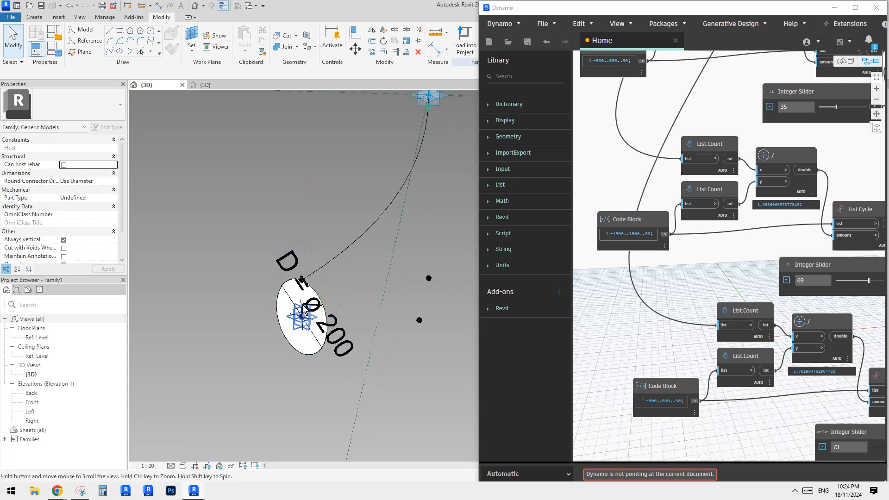
scroll(313, 288, "down", 1)
middle_click_drag(313, 287, 285, 293)
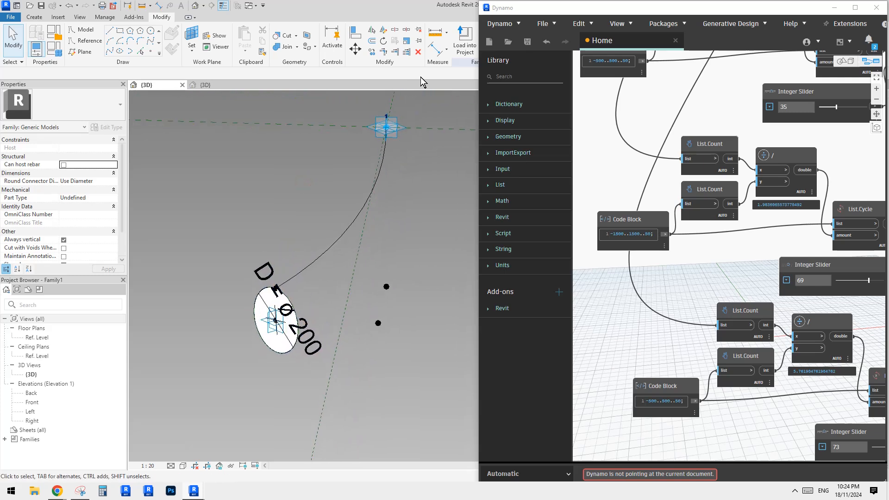
left_click(468, 45)
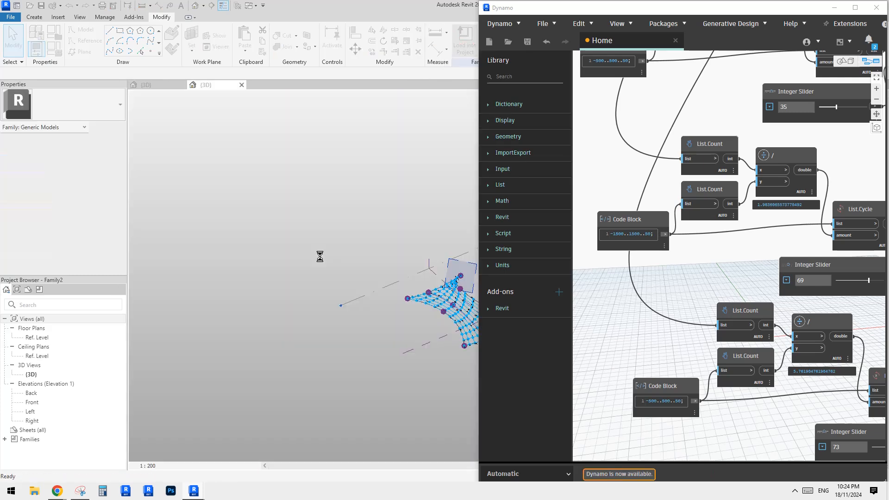
left_click(402, 215)
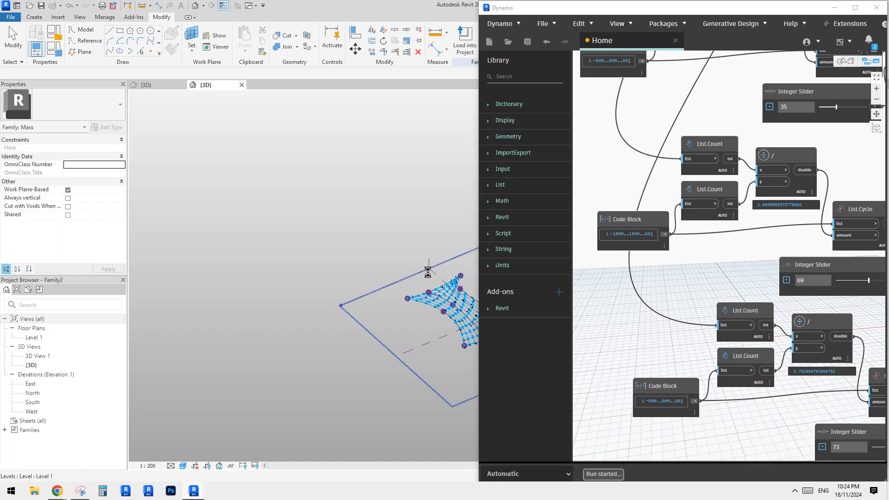
Step: Examine the discs placed along the divided surface up close and from several angles in the 3D view
scroll(315, 346, "up", 8)
scroll(316, 346, "up", 3)
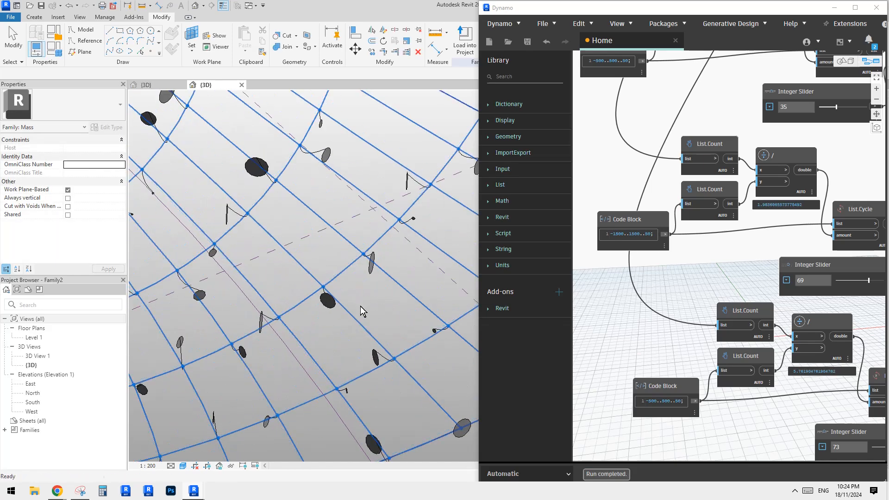
left_click(374, 281)
middle_click_drag(374, 281, 361, 267, "shift")
scroll(369, 280, "up", 2)
key("Escape")
scroll(341, 280, "down", 1)
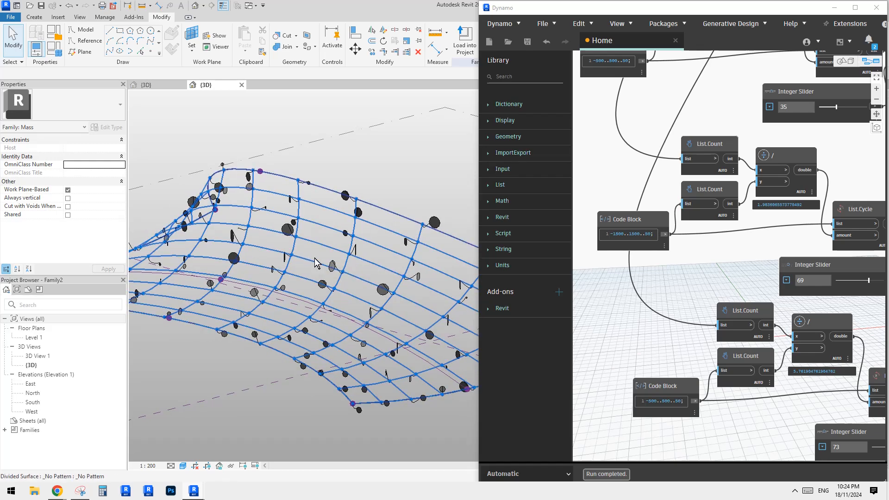
left_click(316, 243)
middle_click_drag(335, 251, 340, 241)
key("Escape")
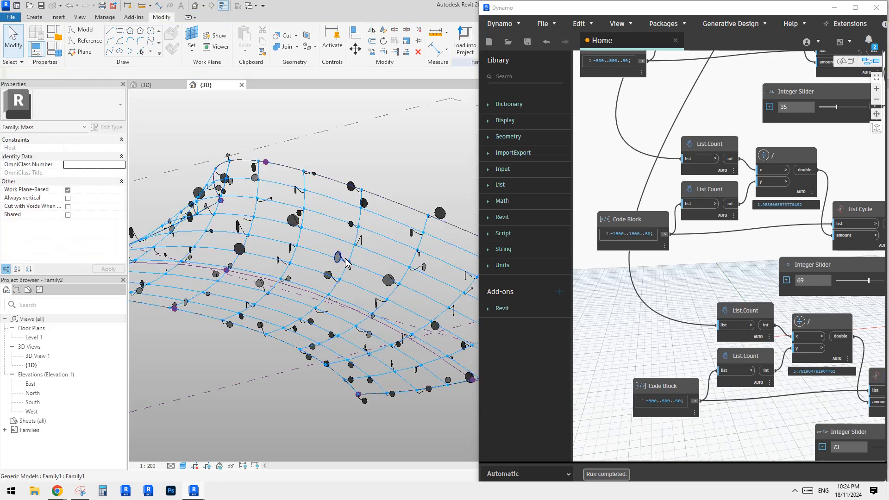
Step: Select one of the placed Family1 discs and temporarily isolate its category in the 3D view
left_click(339, 257)
scroll(343, 257, "up", 3)
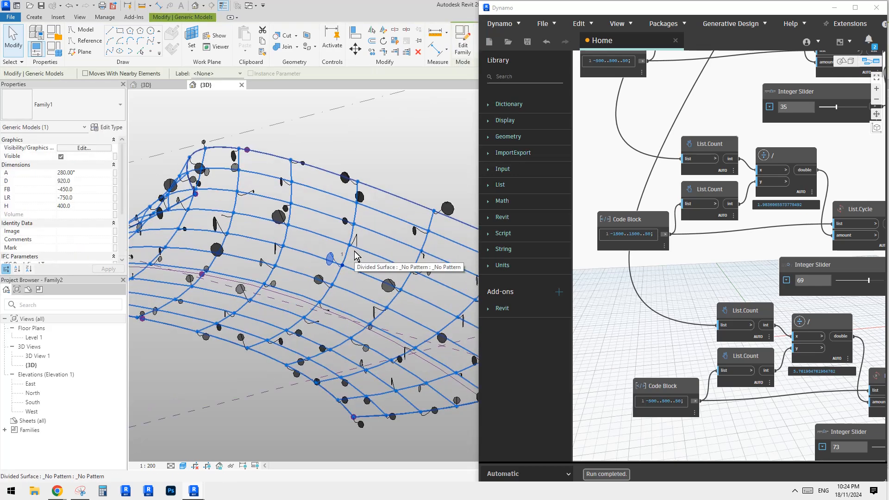
key("i")
key("c")
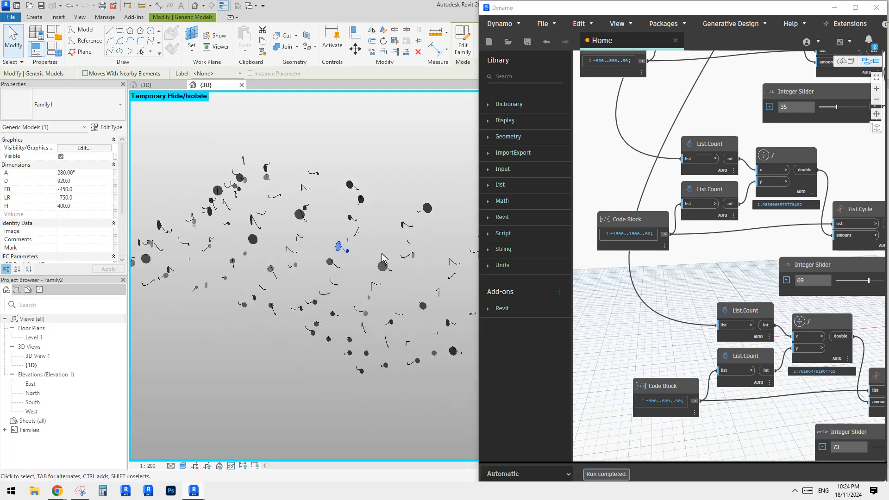
Step: Reset the temporary isolation and examine the discs together with the divided surface from several angles
middle_click_drag(383, 259, 373, 281, "shift")
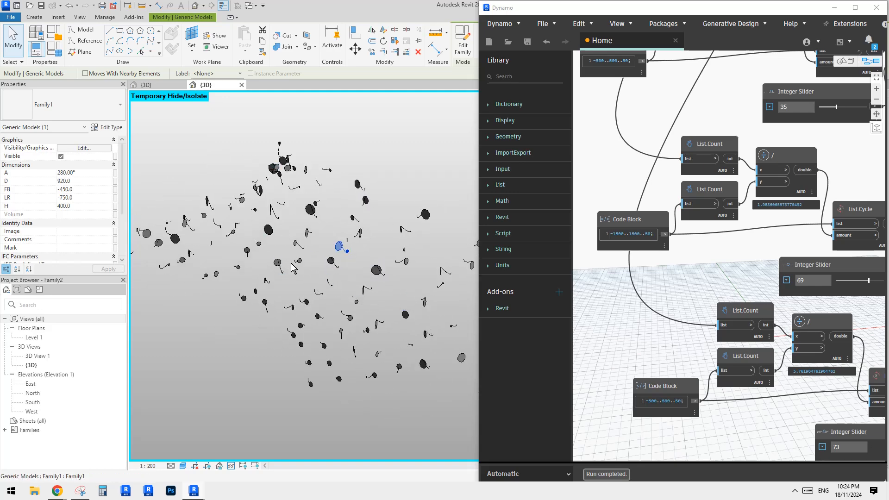
key("h")
key("r")
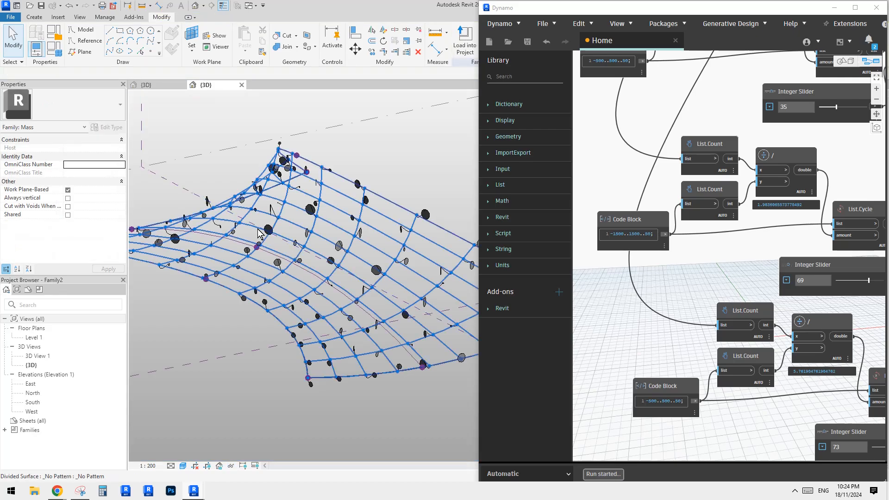
middle_click_drag(345, 273, 182, 263, "shift")
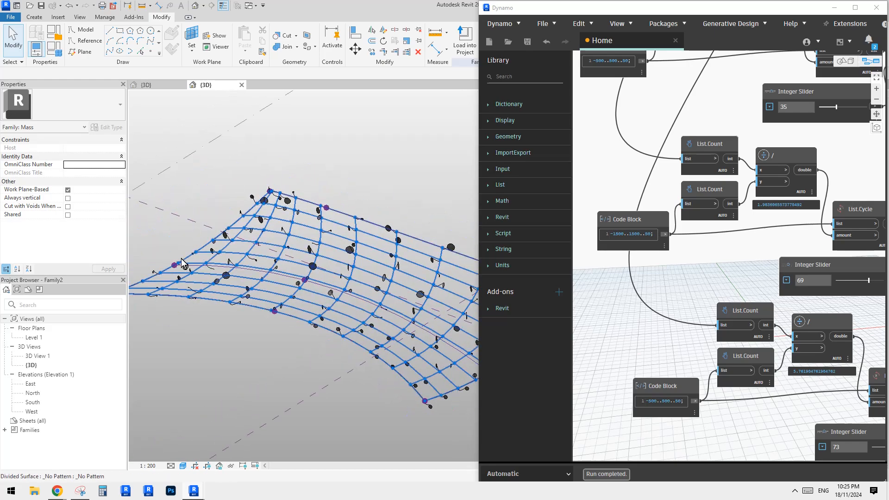
middle_click_drag(254, 261, 406, 305, "shift")
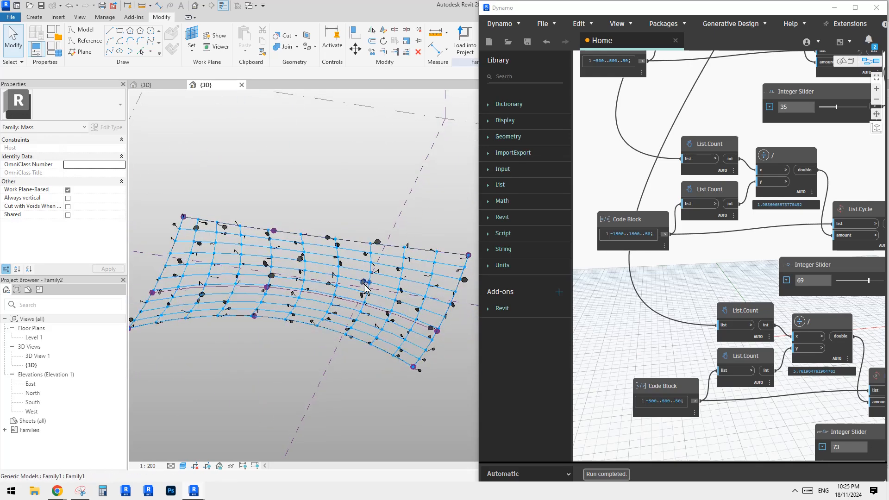
middle_click_drag(255, 269, 276, 268, "shift")
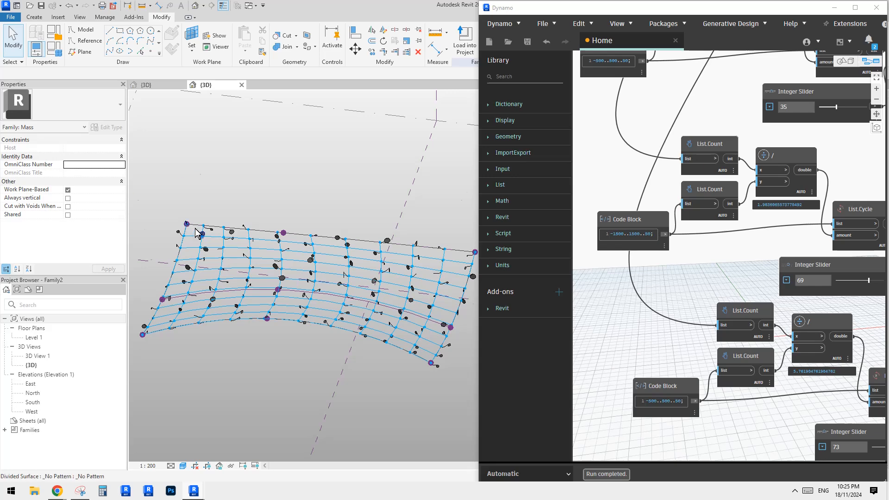
middle_click_drag(197, 231, 175, 230)
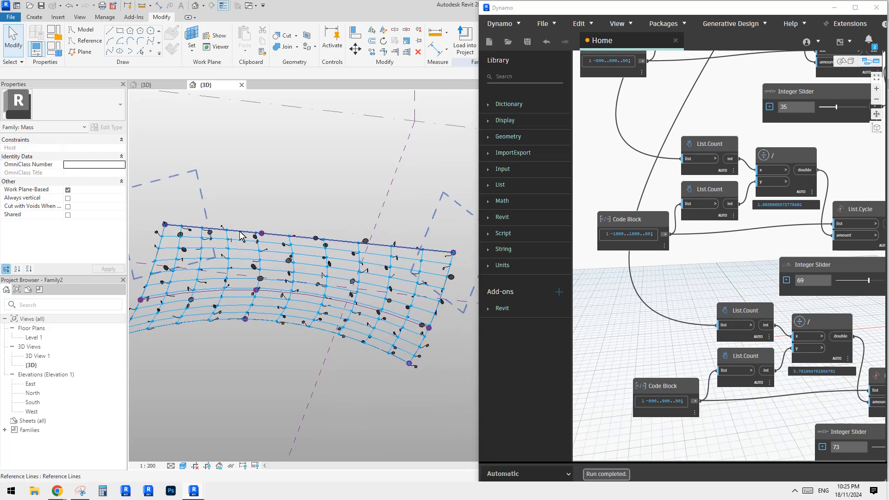
middle_click_drag(429, 253, 343, 265, "shift")
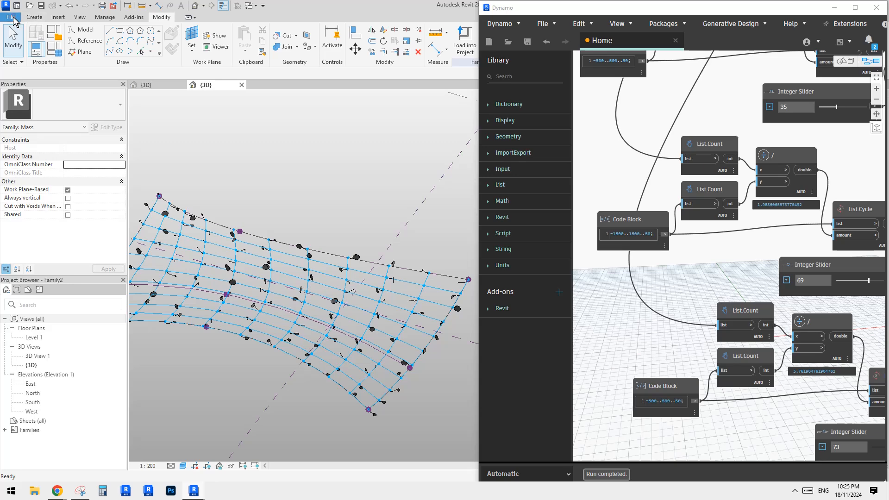
Step: Create a new family from the adaptive generic model template
left_click(13, 18)
left_click(59, 52)
left_click(115, 80)
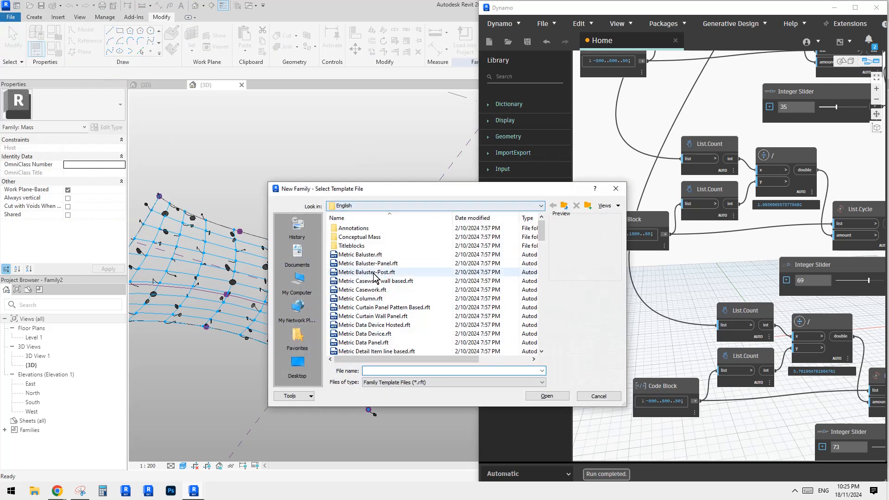
left_click(371, 281)
scroll(373, 288, "down", 4)
scroll(384, 301, "up", 1)
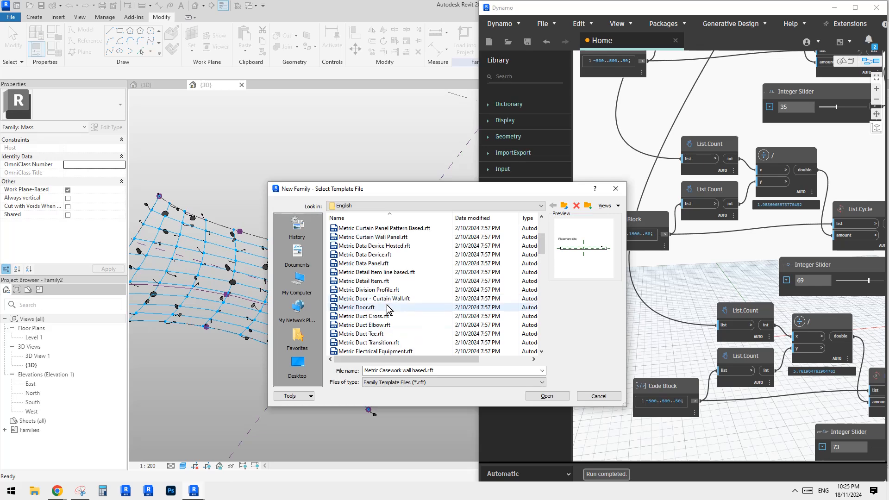
scroll(398, 302, "down", 1)
scroll(397, 321, "down", 1)
double_click(397, 325)
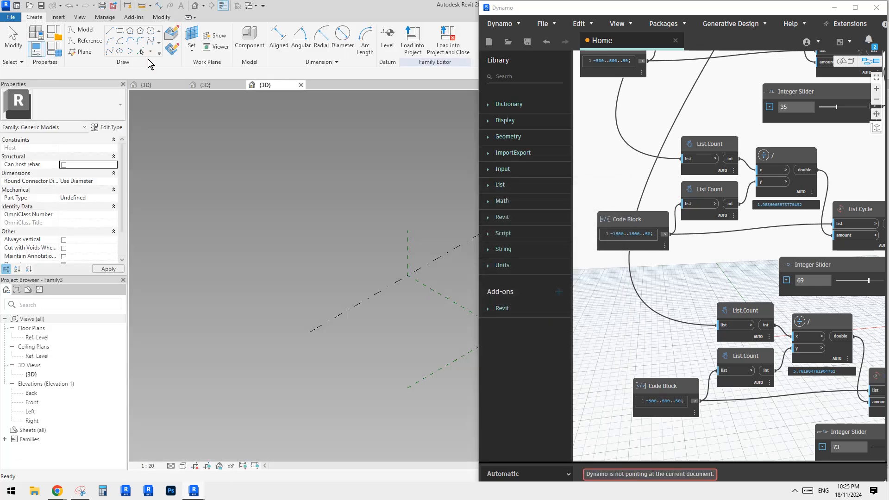
Step: Place three reference points in a loose row on the reference level of the new family
left_click(151, 52)
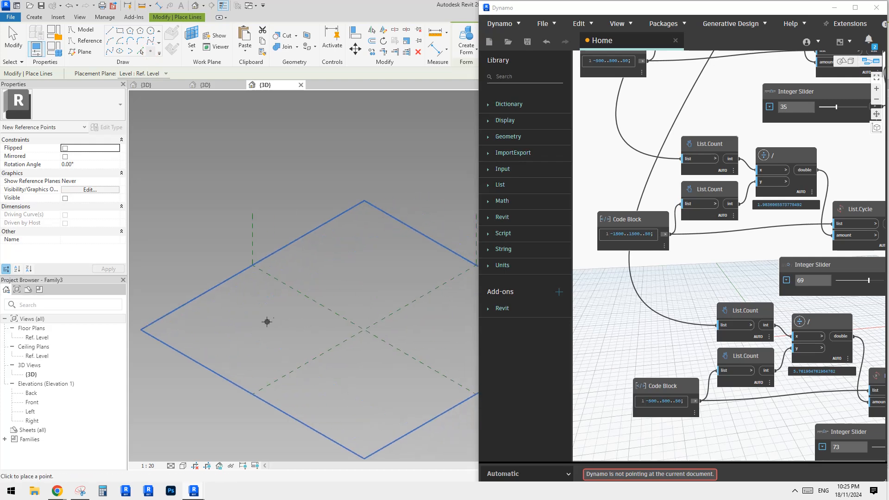
left_click(393, 273)
key("Escape")
key("Escape")
Step: Convert the three reference points into adaptive placement points
left_click_drag(199, 228, 418, 324)
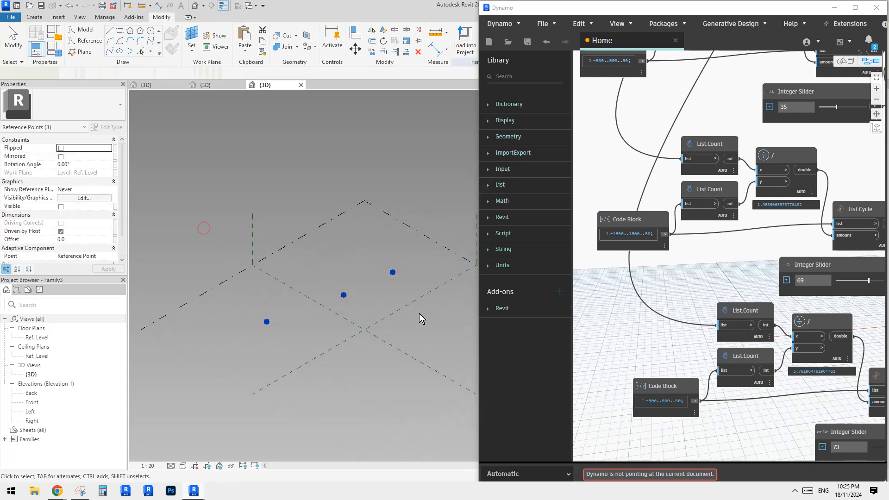
left_click(373, 356)
left_click_drag(374, 356, 196, 252)
middle_click_drag(367, 329, 341, 352)
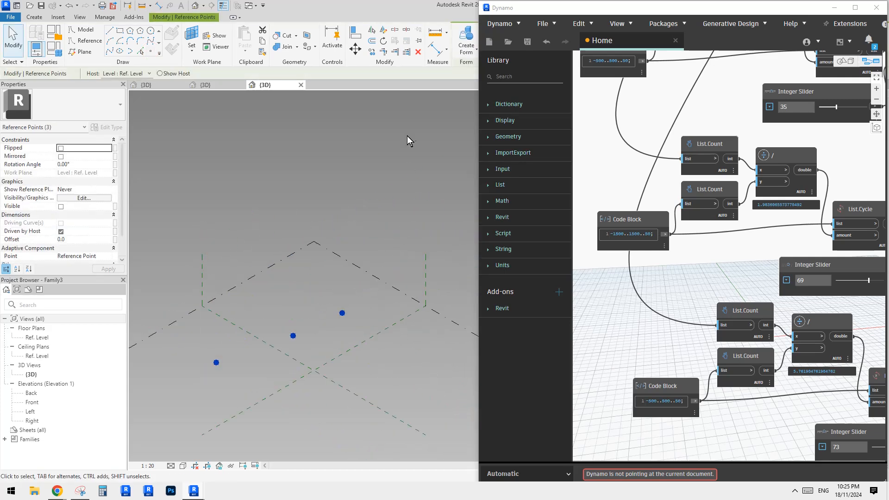
left_click_drag(543, 8, 603, 14)
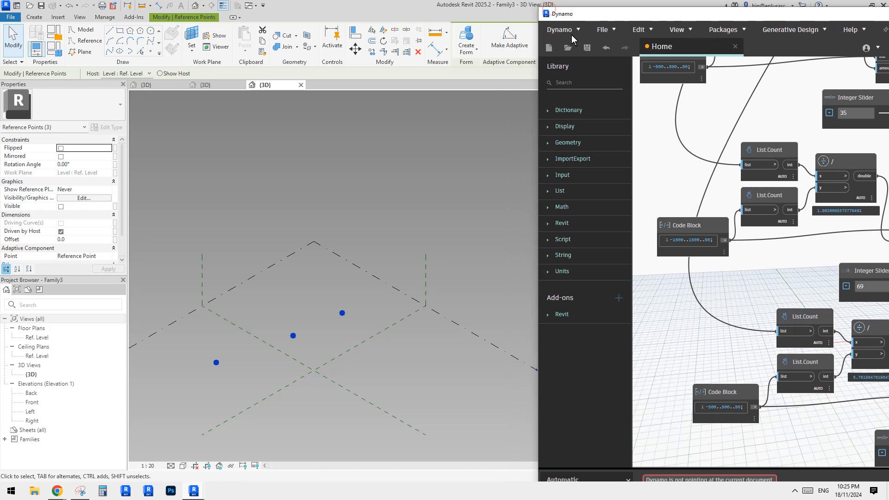
left_click(509, 41)
Step: Draw a spline through the three adaptive points and select the resulting curve
left_click(108, 52)
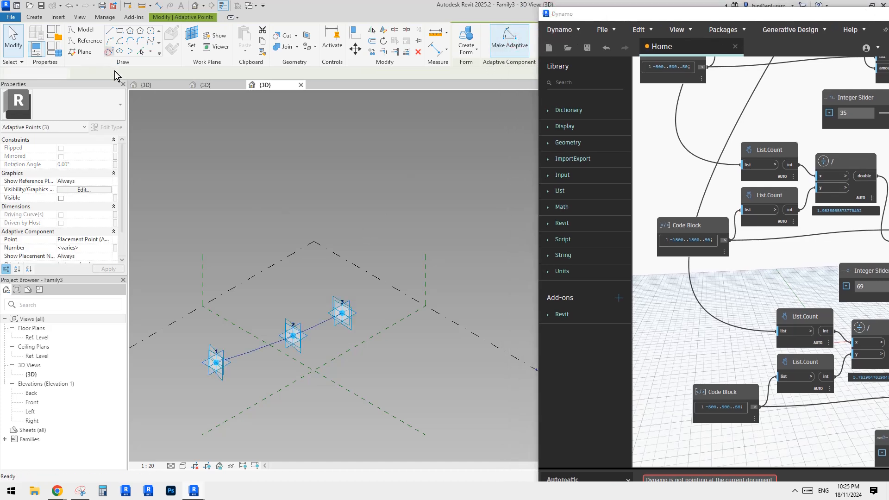
middle_click_drag(255, 227, 278, 199)
left_click(234, 196)
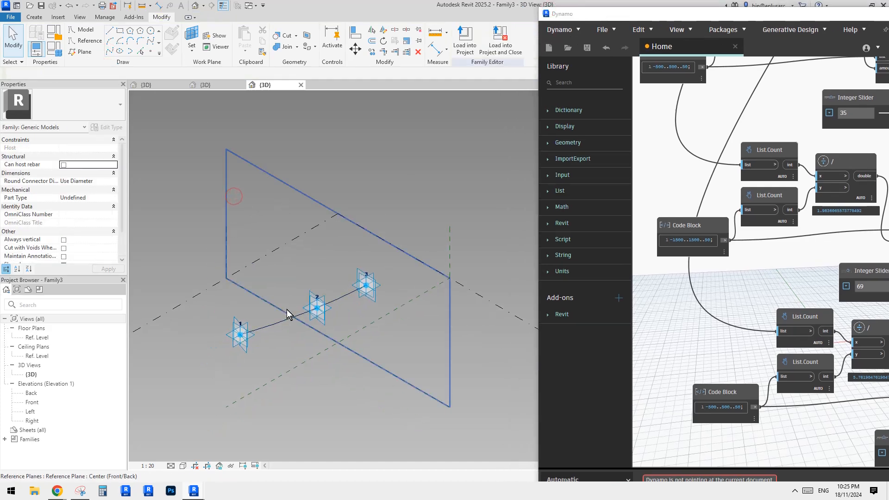
left_click(274, 323)
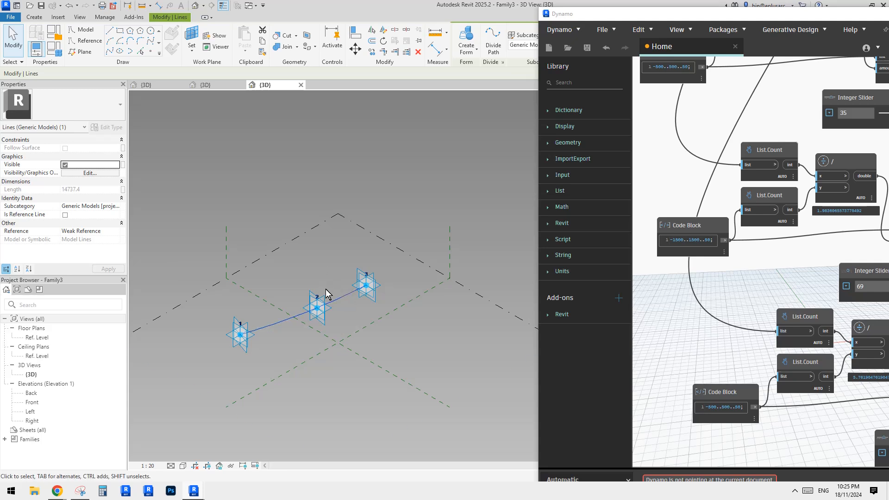
middle_click_drag(343, 290, 341, 315)
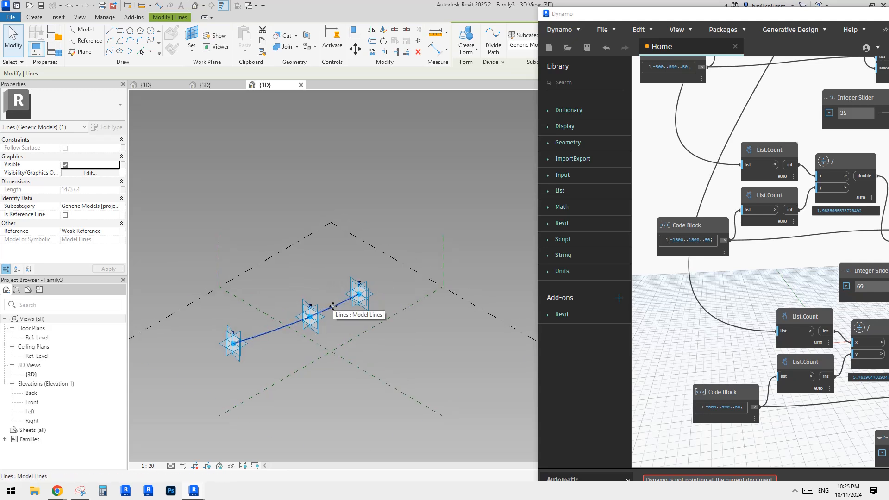
middle_click_drag(336, 306, 350, 314)
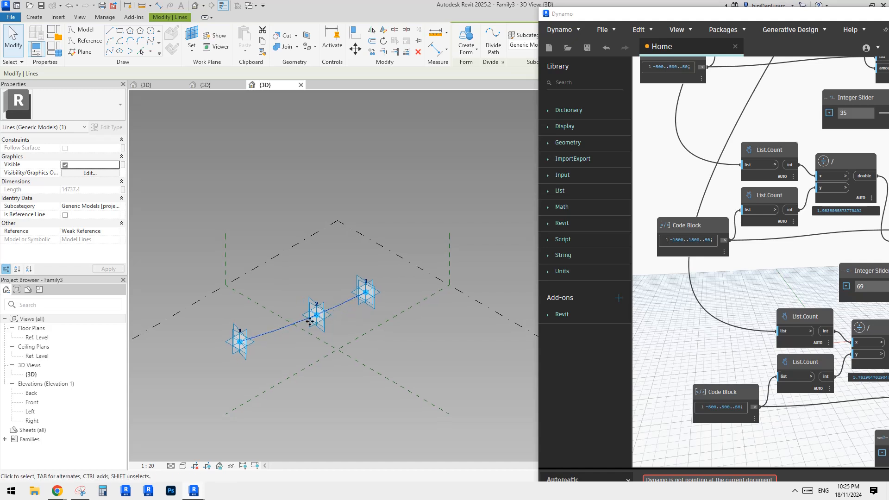
scroll(268, 303, "up", 2)
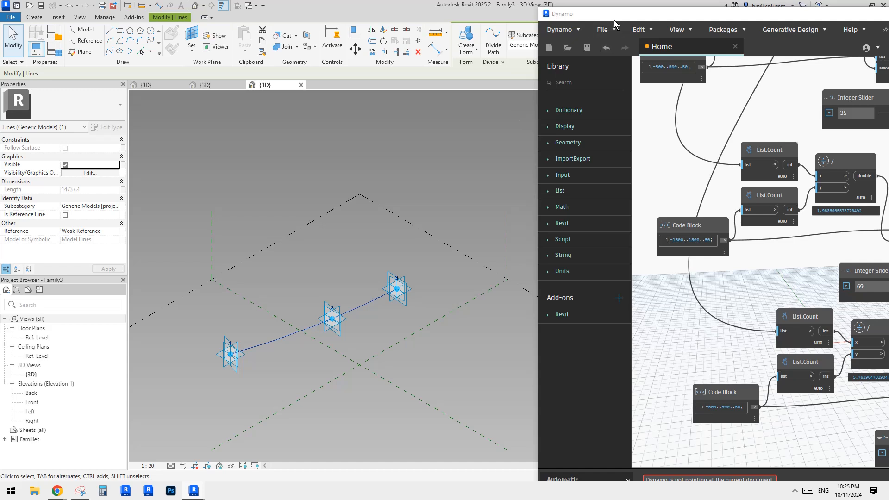
Step: Load the new Family3 curve family into the Family2 mass
left_click_drag(613, 19, 670, 54)
middle_click_drag(450, 208, 423, 214)
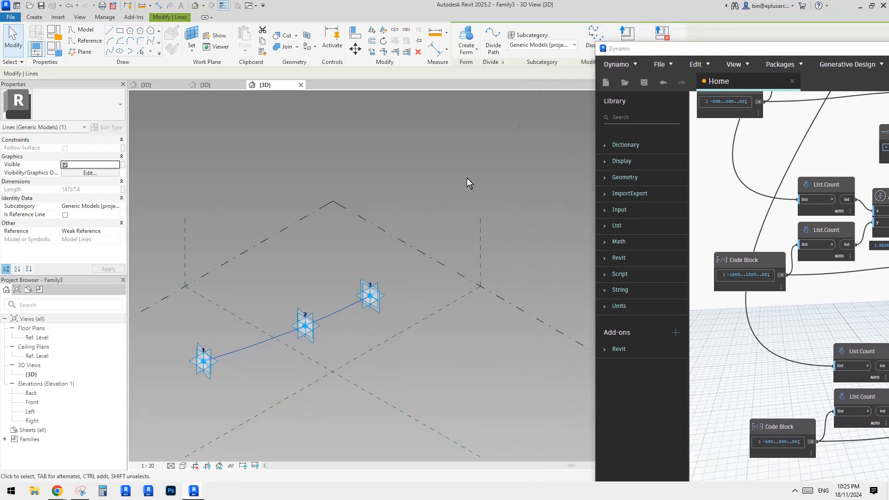
left_click(624, 33)
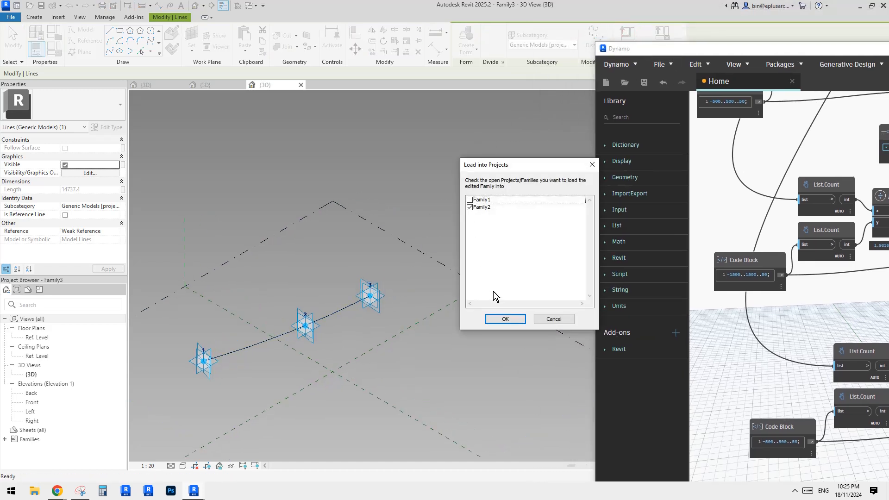
left_click(509, 321)
left_click(471, 207)
left_click(477, 201)
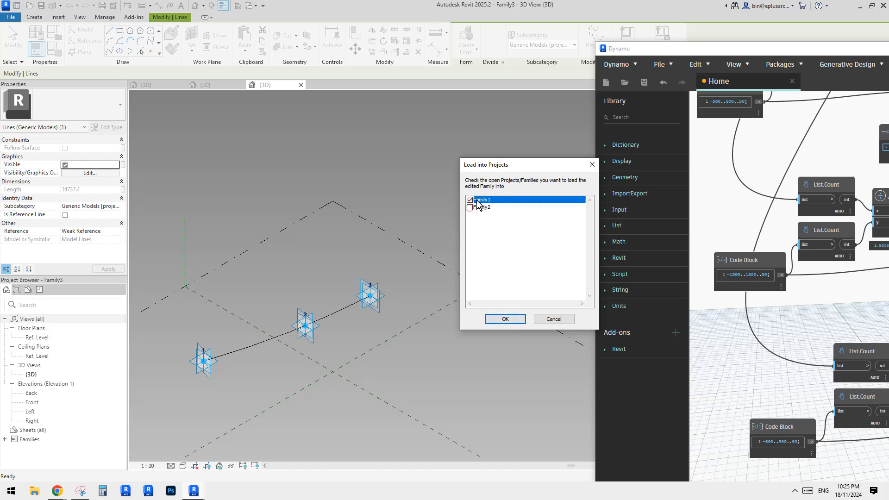
left_click(470, 200)
left_click(470, 207)
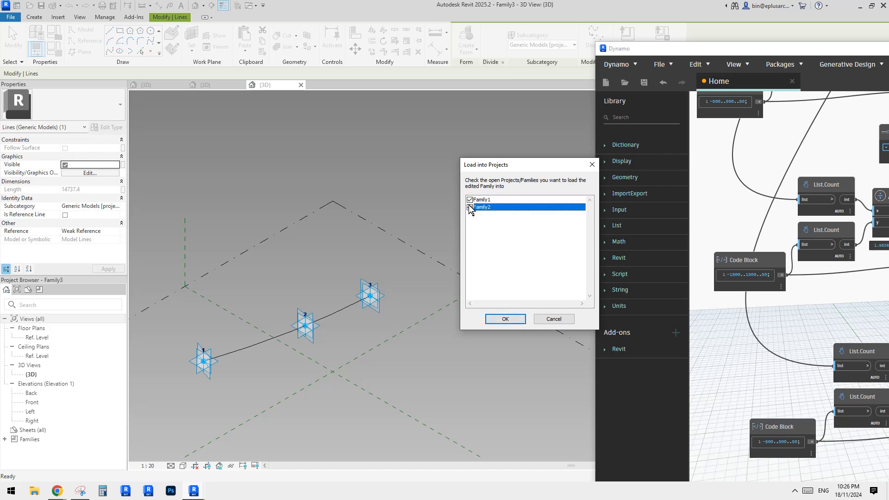
left_click(512, 318)
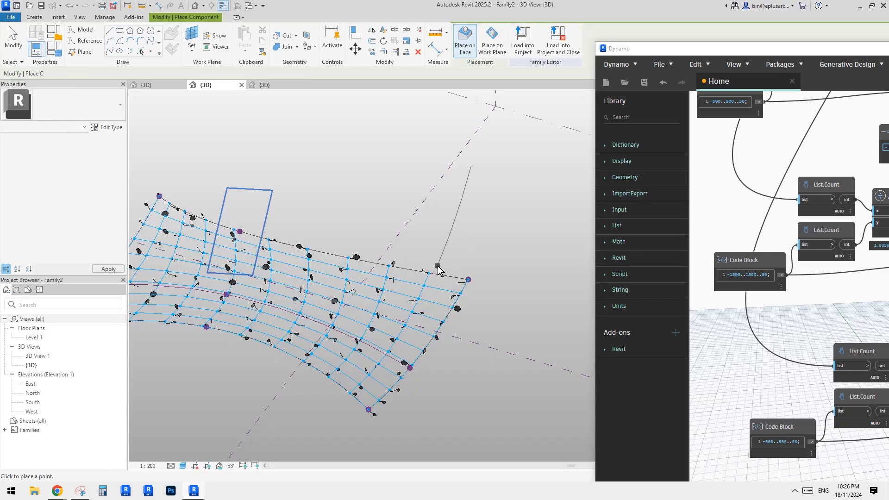
Step: Place a Family3 curve along a grid row of the divided surface, snapping its three points to nodes at one end, middle and opposite end
middle_click_drag(439, 270, 354, 261, "shift")
scroll(241, 217, "up", 3)
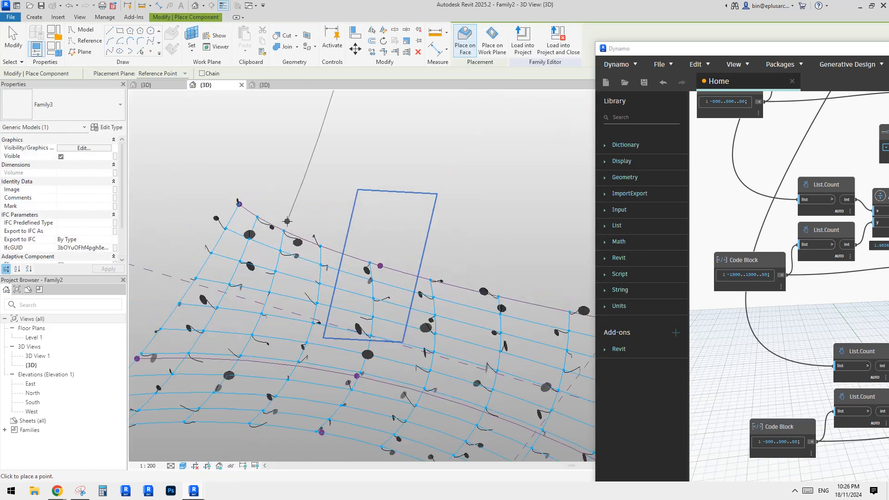
left_click(211, 253)
middle_click_drag(486, 309, 386, 260)
scroll(392, 280, "down", 2)
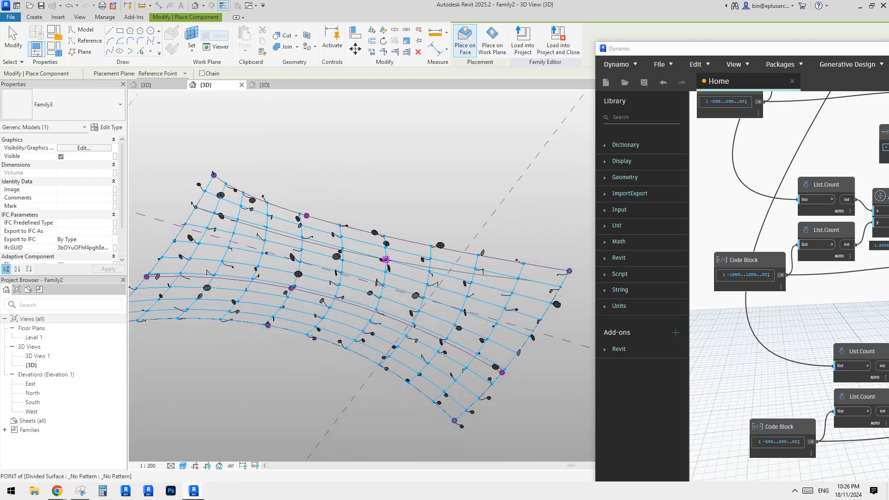
left_click(385, 259)
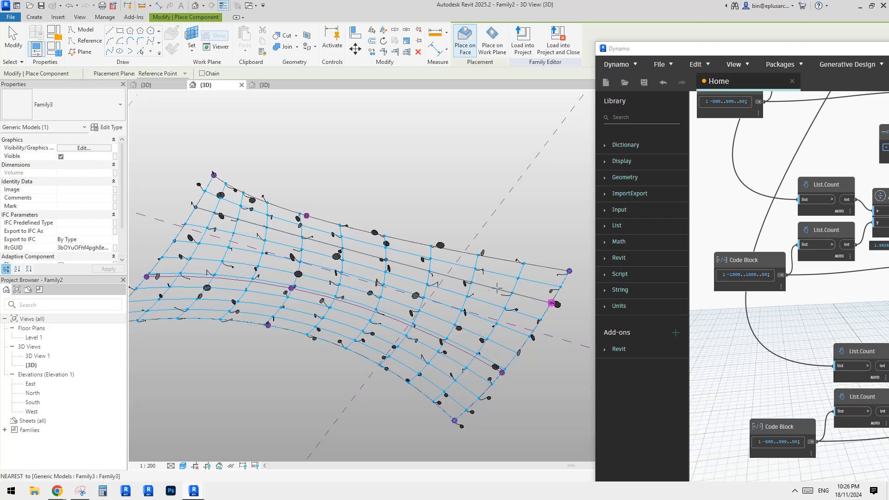
left_click(551, 303)
Step: Repeat the placed Family3 curve across the rows of the divided surface
key("Escape")
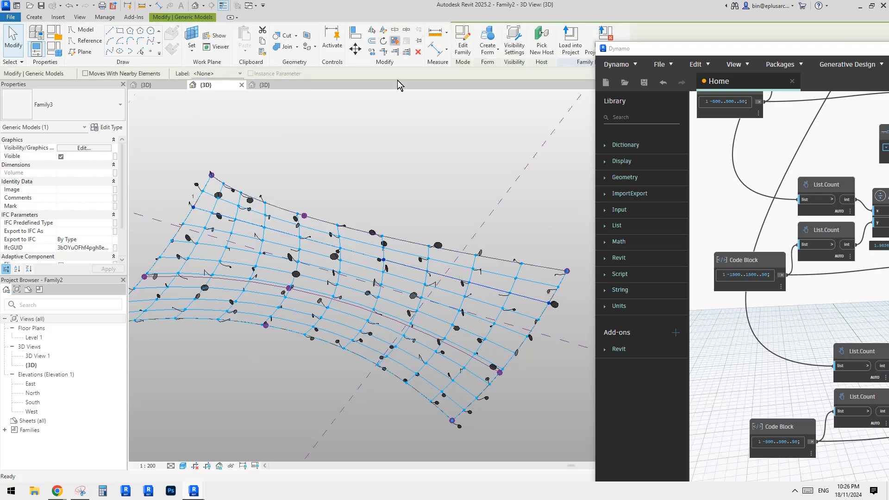
key("Escape")
scroll(374, 241, "down", 2)
middle_click_drag(398, 282, 376, 128, "shift")
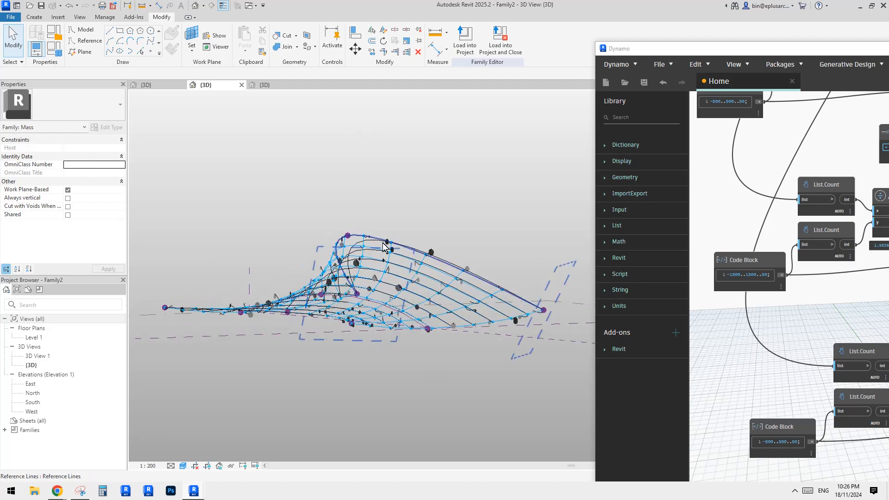
middle_click_drag(383, 247, 235, 231, "shift")
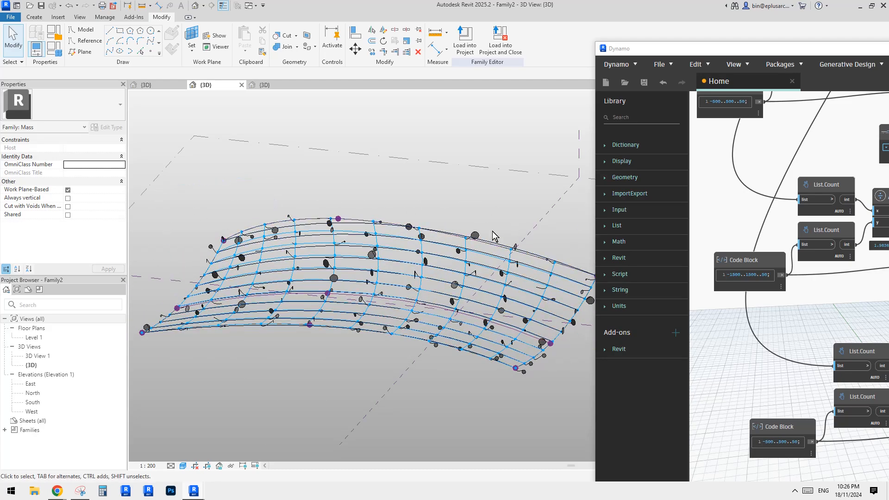
Step: Examine the repeated curves and discs from several angles, selecting the divided surface and one Family1 disc
middle_click_drag(493, 231, 483, 244)
scroll(338, 225, "up", 3)
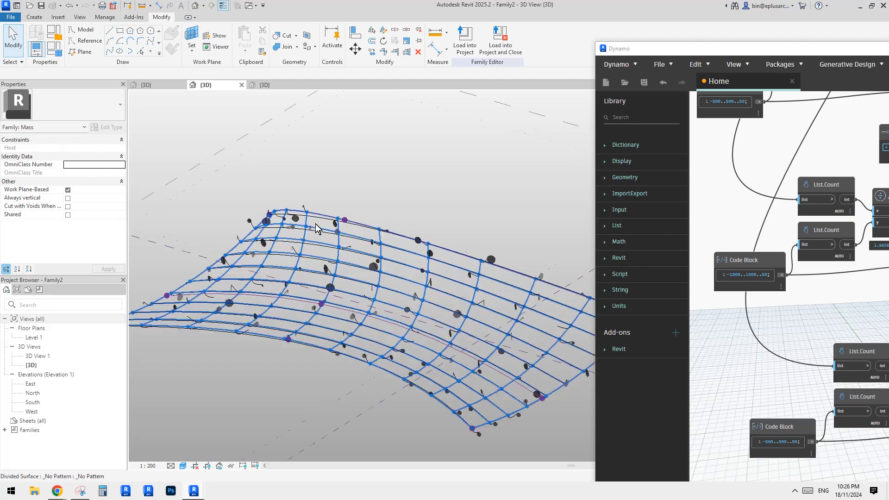
left_click(326, 217)
scroll(327, 218, "down", 1)
left_click(364, 244)
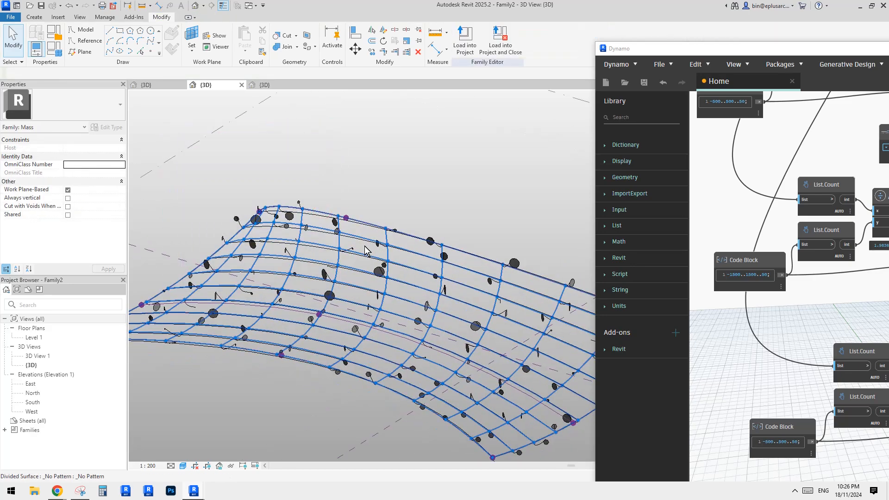
left_click(366, 246)
middle_click_drag(367, 246, 399, 233, "shift")
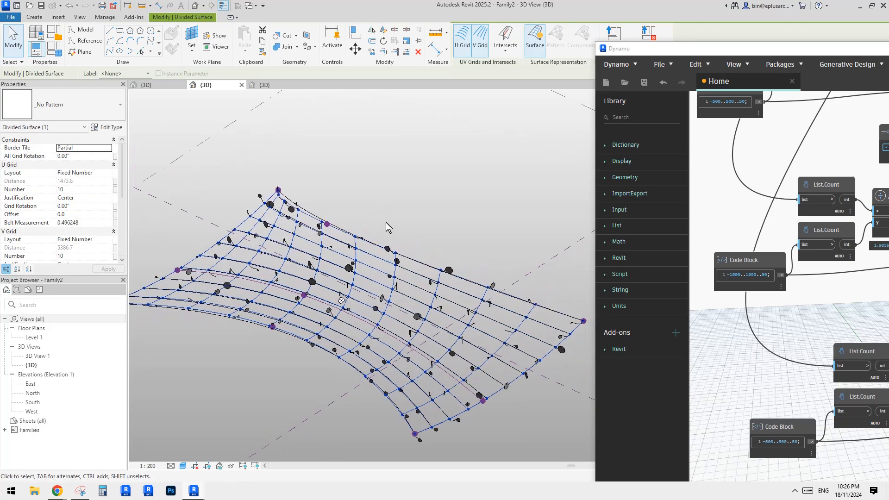
key("Escape")
scroll(380, 292, "up", 3)
middle_click_drag(380, 292, 475, 274, "shift")
left_click(390, 286)
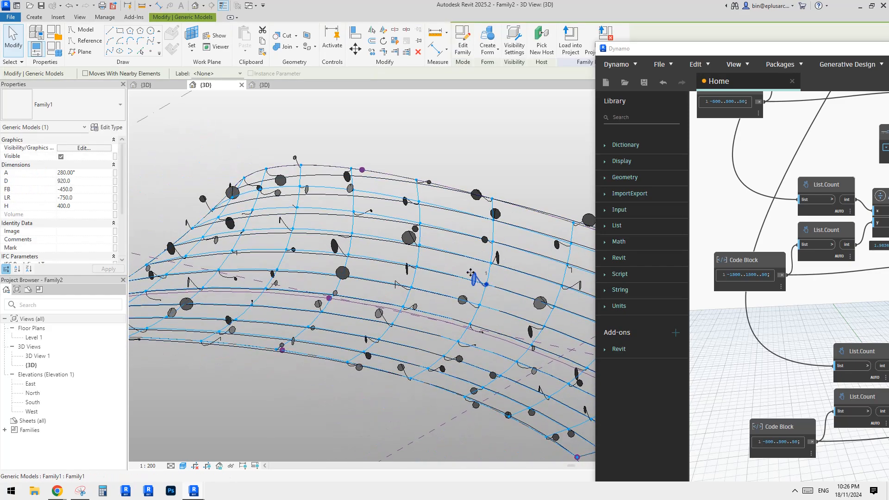
Step: Temporarily isolate the selected Family1 disc and Family3 curve repeater to view them, and restore the hidden elements
left_click(316, 176, "ctrl")
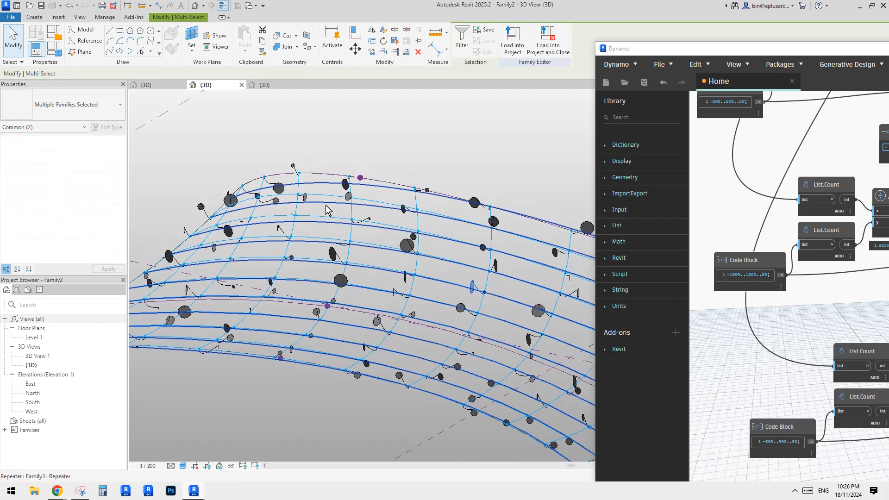
key("h")
key("i")
scroll(326, 205, "down", 3)
middle_click_drag(327, 206, 269, 222, "shift")
scroll(274, 196, "down", 1)
key("h")
key("r")
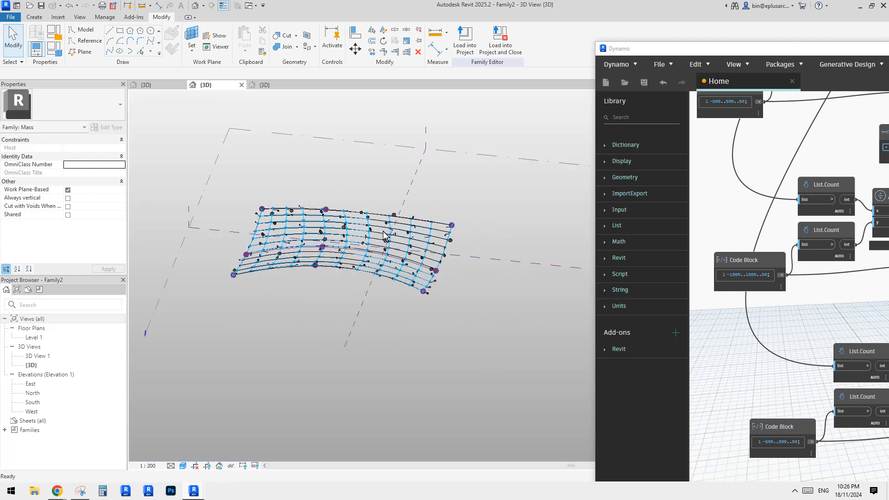
Step: Draw two separate two-point reference splines in front of the mass in the 3D view, the second about 22300 mm long
middle_click_drag(273, 230, 406, 251, "shift")
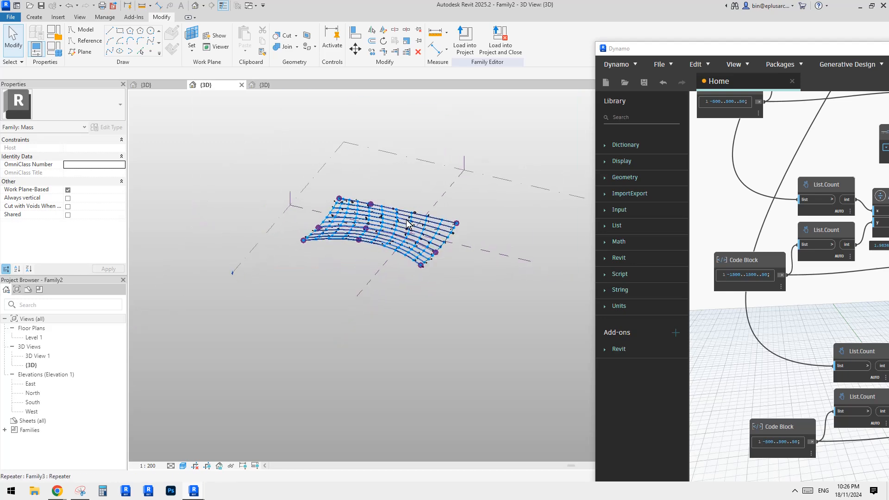
middle_click_drag(265, 240, 272, 245)
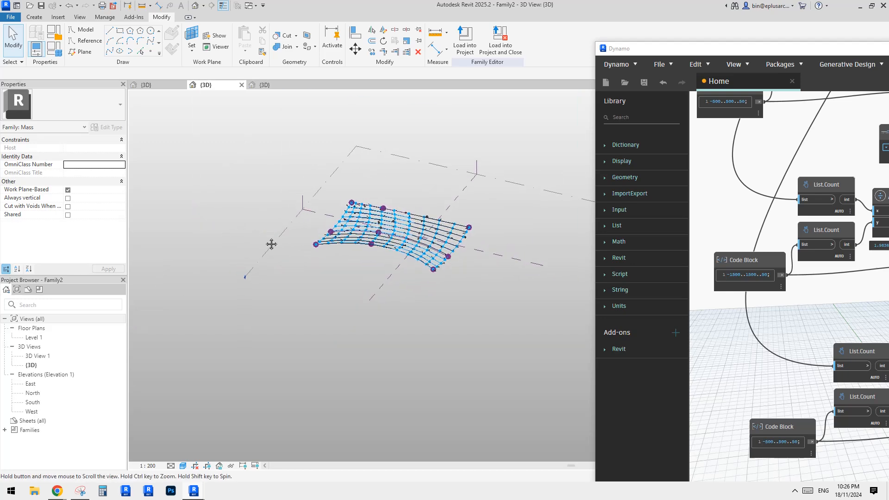
left_click(82, 41)
left_click(300, 263)
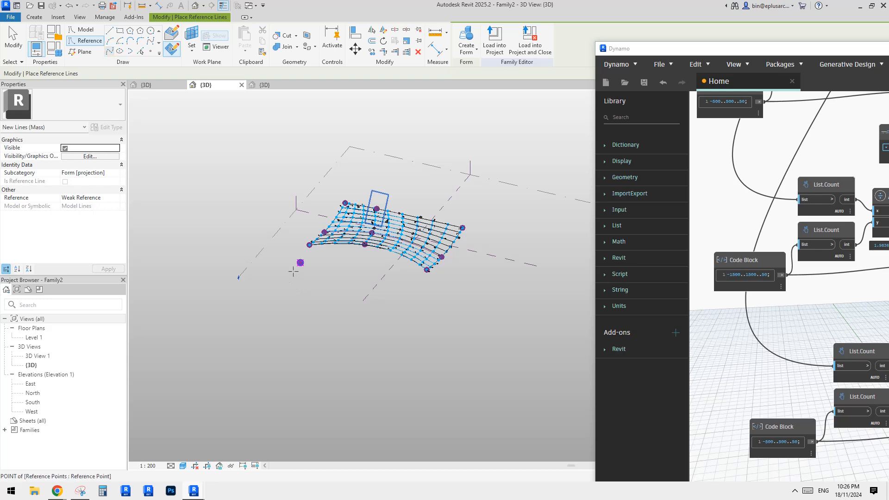
left_click(266, 297)
key("Escape")
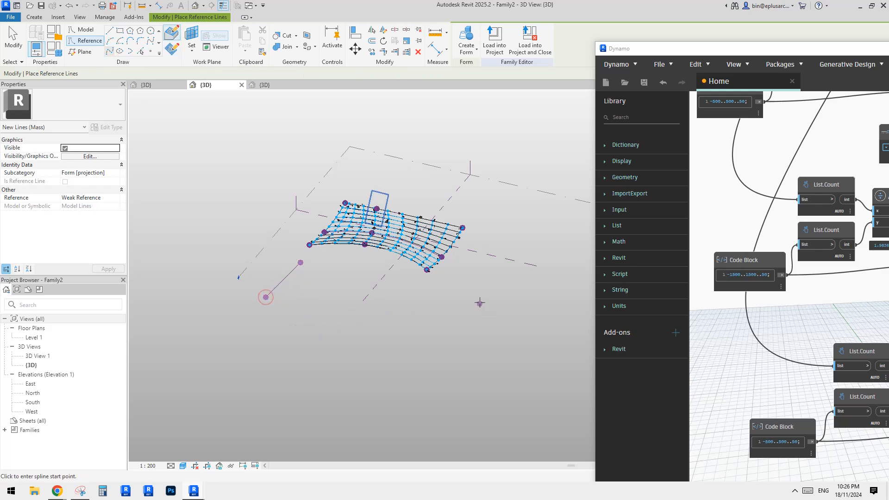
left_click(455, 345)
key("Escape")
key("Escape")
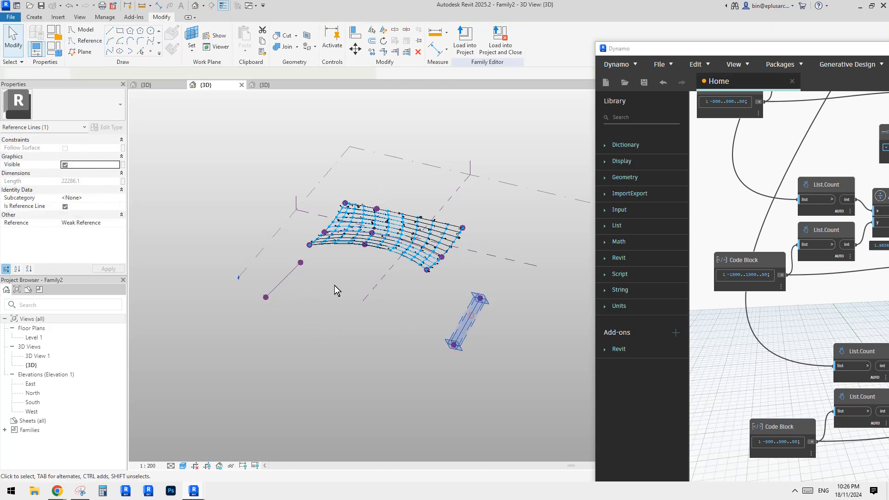
Step: Create a surface form spanning the two new reference splines
left_click(293, 278, "ctrl")
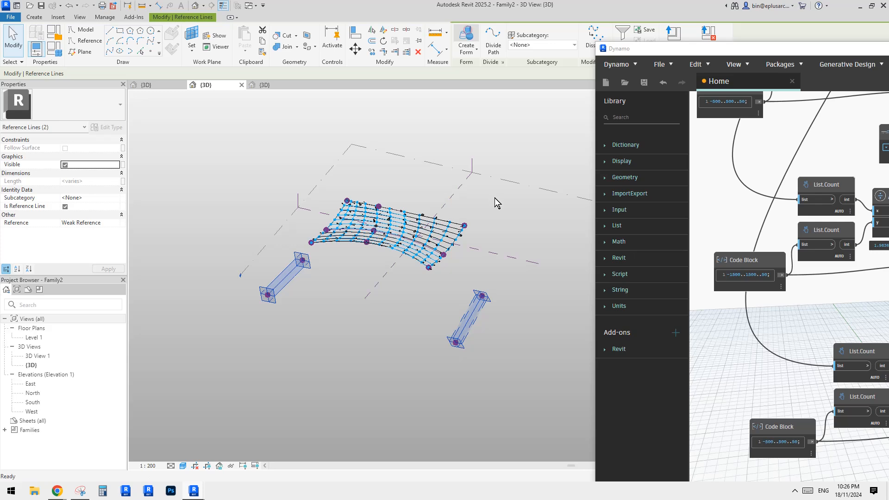
left_click(467, 33)
left_click(110, 466)
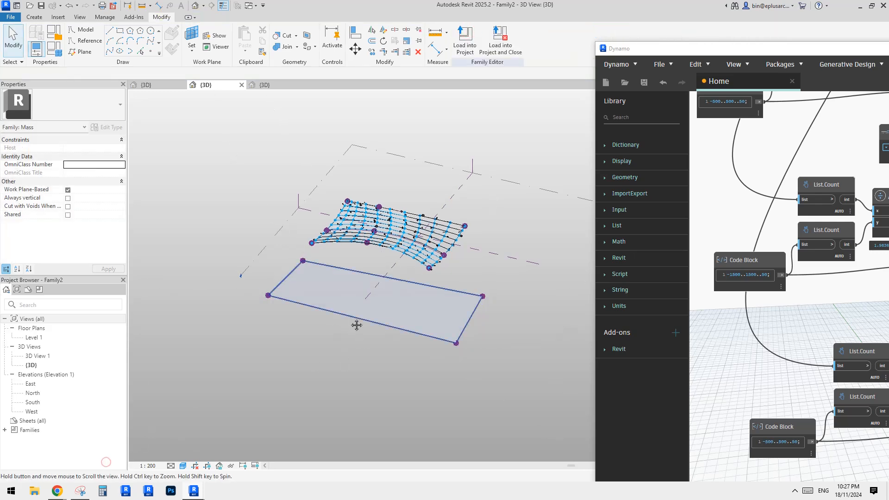
Step: Delete the new surface form and both reference splines beside the mass
middle_click_drag(358, 324, 347, 411, "shift")
scroll(288, 293, "down", 1)
left_click(360, 329)
key("Delete")
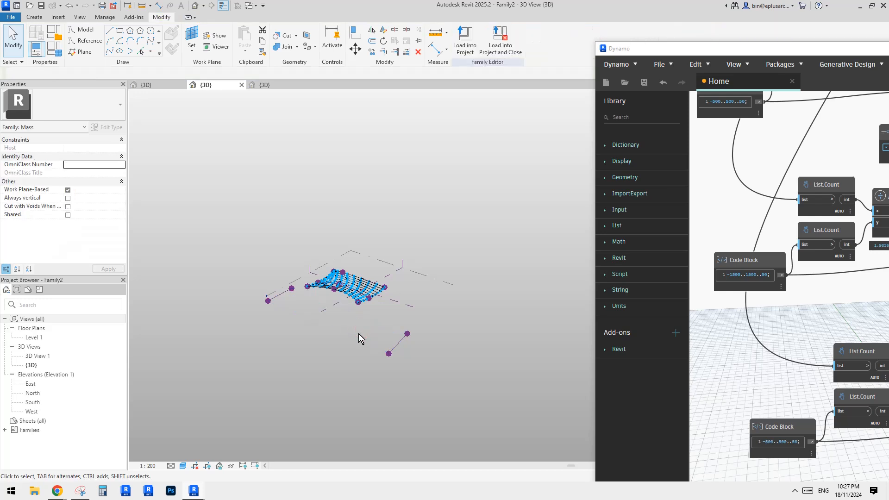
left_click(398, 338)
key("Delete")
left_click(279, 292)
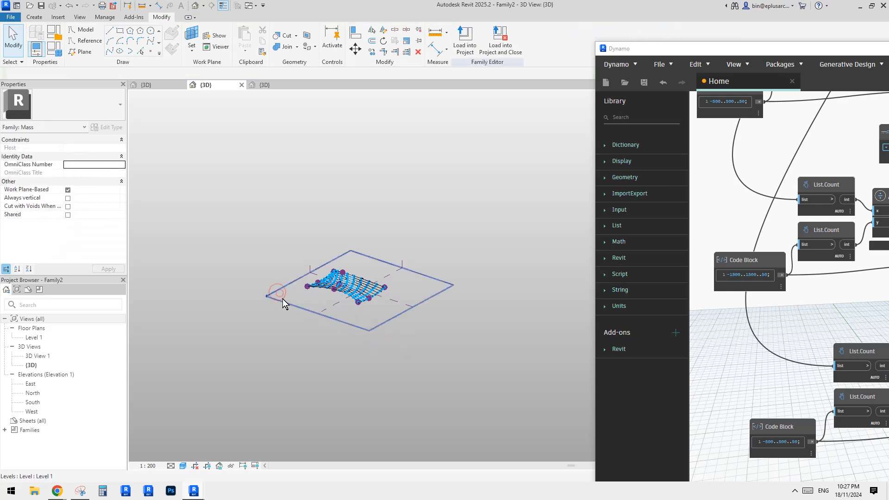
key("Delete")
Step: Open the Level 1 floor plan
double_click(40, 337)
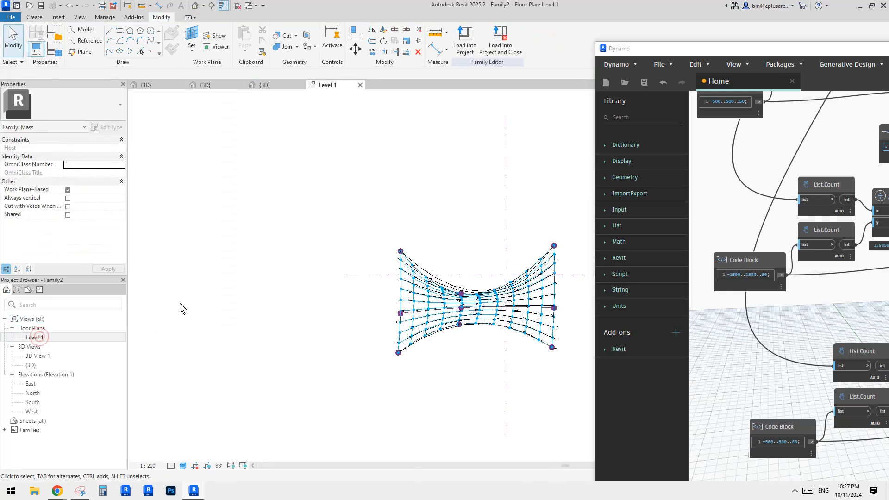
Step: Draw a straight vertical reference line above the mass in plan, and delete it
left_click(83, 44)
middle_click_drag(413, 229, 346, 257)
left_click(339, 186)
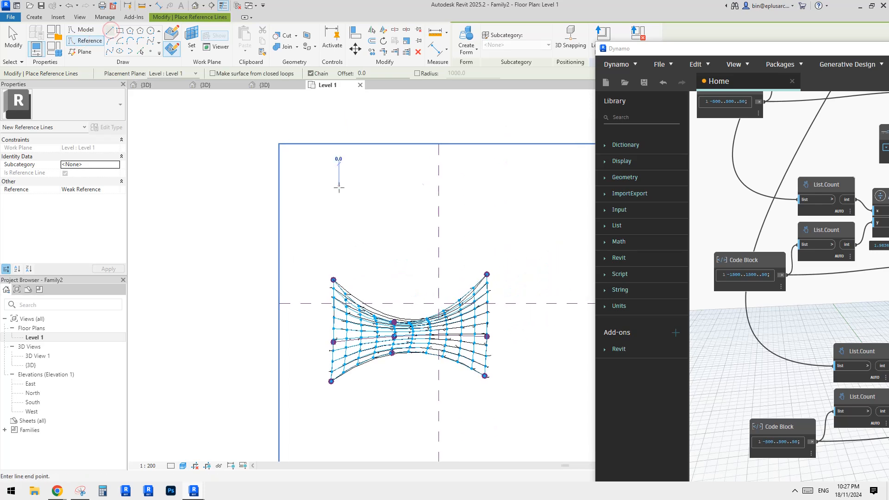
left_click(339, 232)
key("Escape")
key("Escape")
left_click(339, 204)
key("Delete")
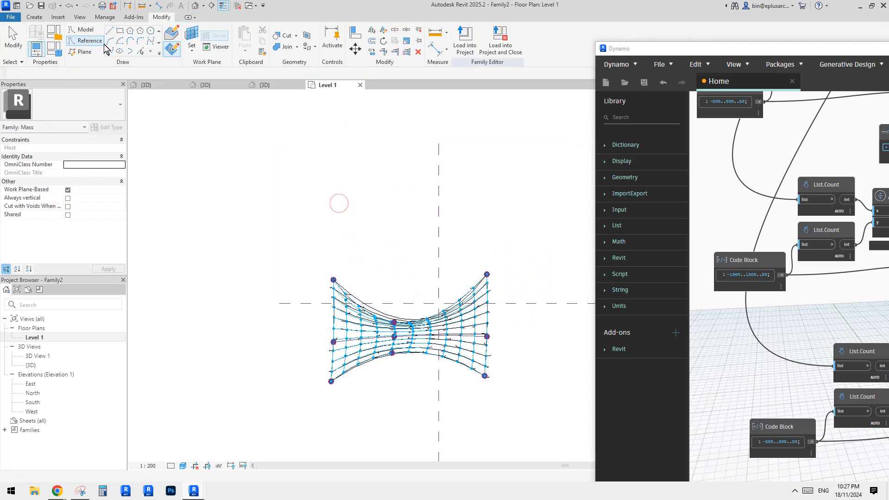
Step: Draw a vertical reference line about 11000 mm long above the mass, near its left end in plan
left_click(94, 41)
left_click(340, 186)
left_click(340, 223)
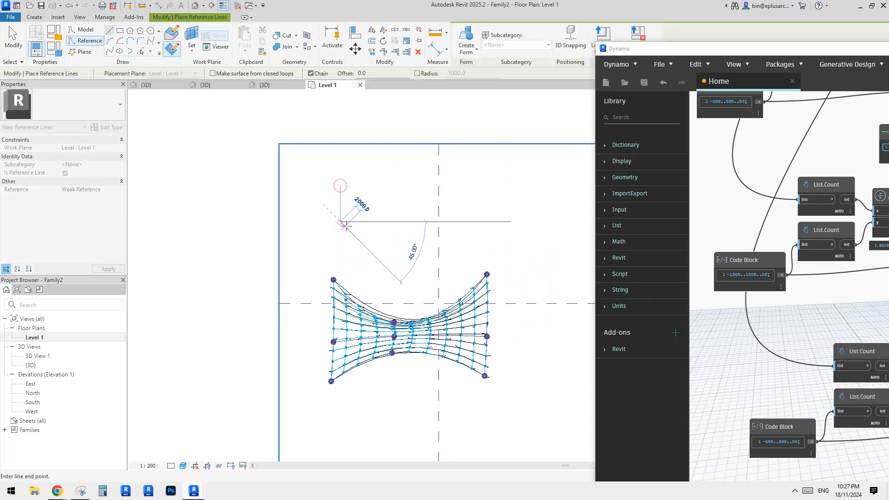
key("Escape")
key("Escape")
Step: Try to copy the straight vertical reference line across the plan, and delete it
left_click(340, 207)
scroll(378, 224, "down", 1)
middle_click_drag(377, 224, 291, 213)
key("c")
key("o")
left_click(272, 203)
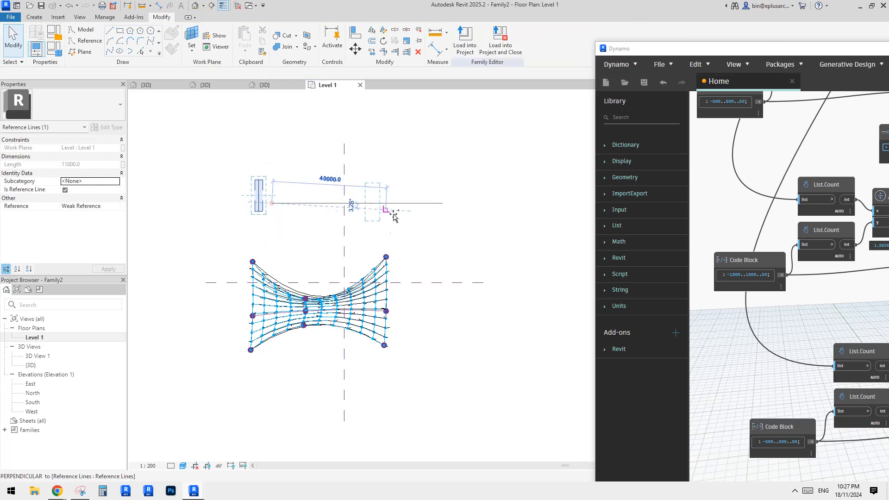
middle_click_drag(390, 212, 357, 209)
left_click(256, 200)
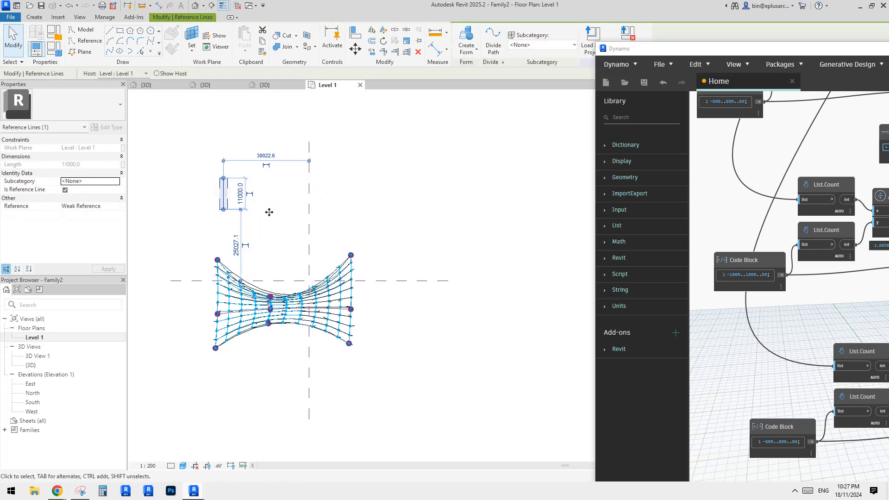
key("Delete")
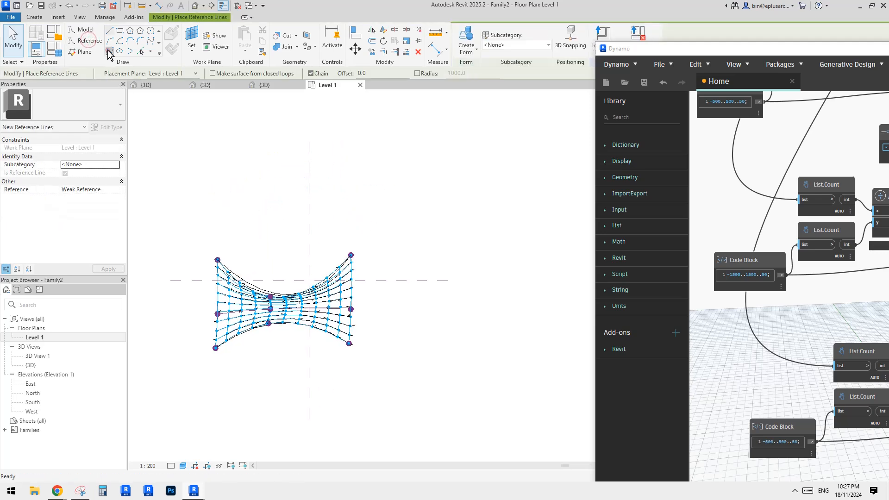
Step: Draw a vertical two-point reference spline about 13300 mm long above the left end of the mass in plan
left_click(114, 51)
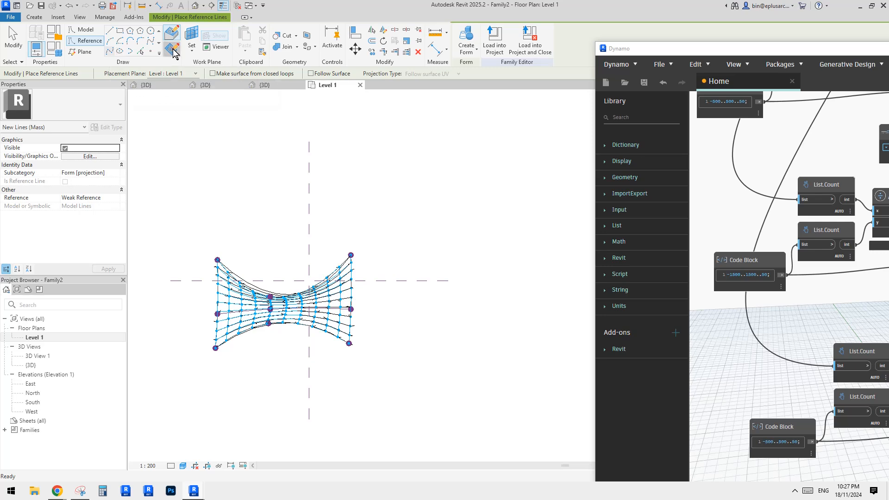
left_click(215, 235)
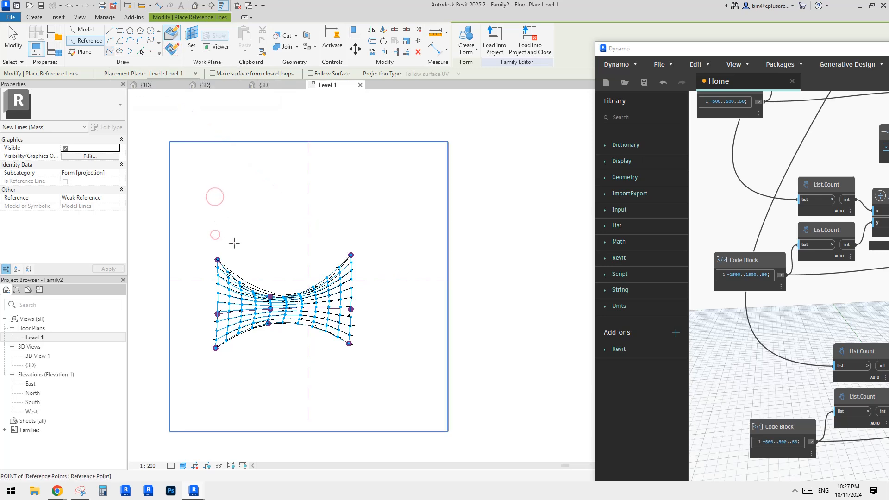
key("Escape")
key("Escape")
Step: Copy the vertical reference spline to the other side of the vertical reference plane, slightly lower and beyond the mass's right end
left_click(220, 226)
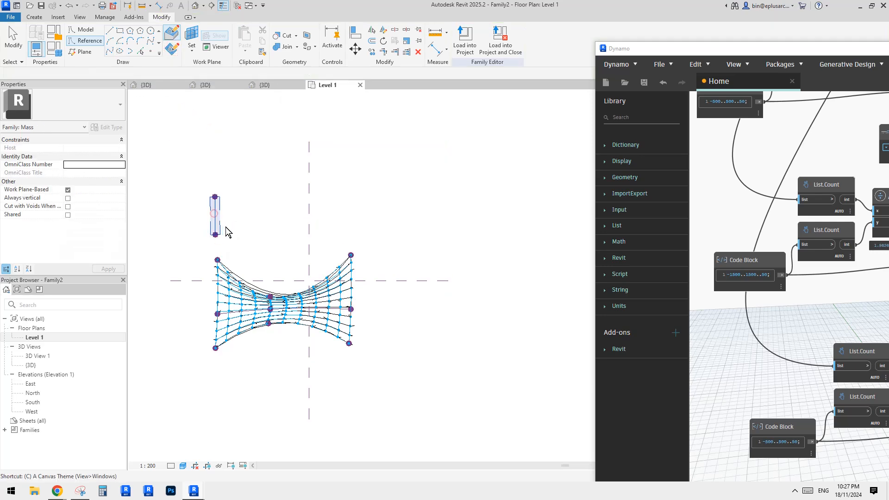
key("c")
key("o")
left_click(219, 217)
left_click(393, 227)
Step: Create a planar surface form between the two vertical reference splines
left_click(216, 208, "ctrl")
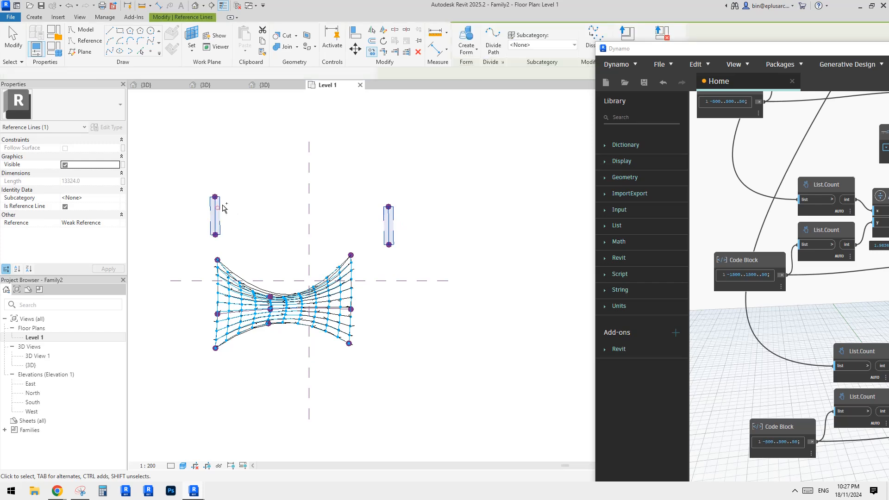
left_click(464, 50)
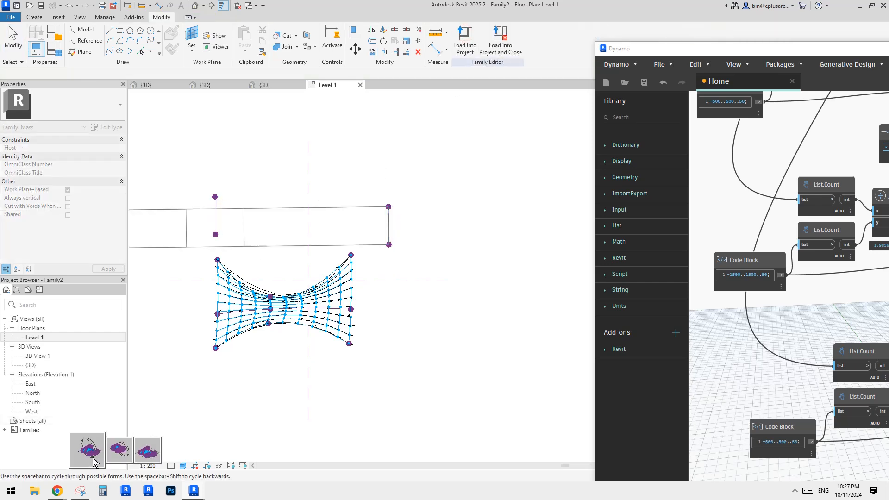
left_click(204, 290)
Step: Raise the far corner reference point at the right end of the new surface in the 3D view
left_click(195, 5)
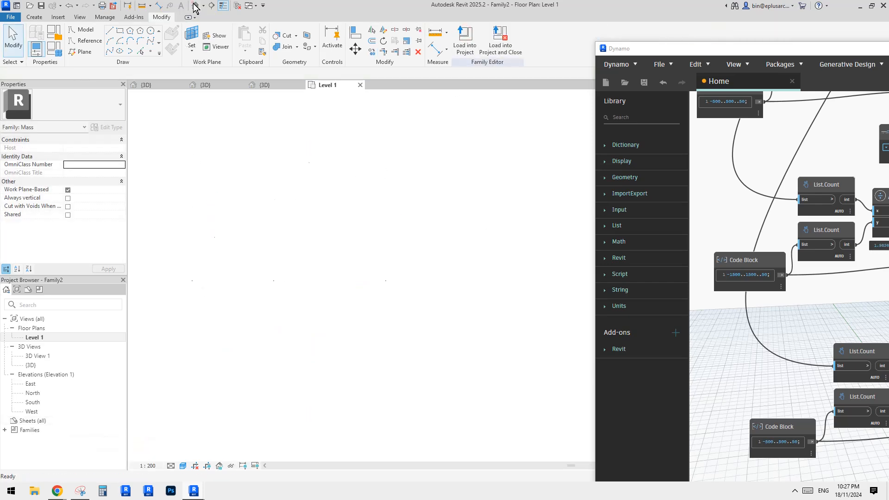
scroll(408, 297, "up", 3)
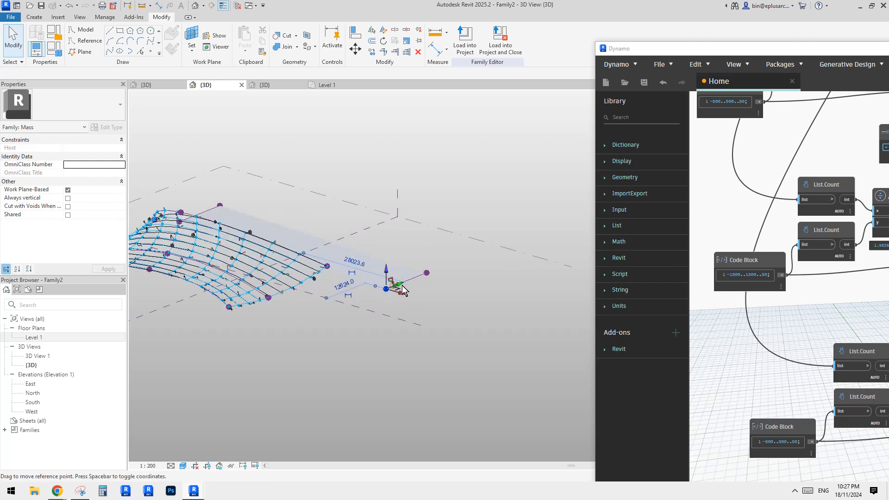
left_click(386, 289)
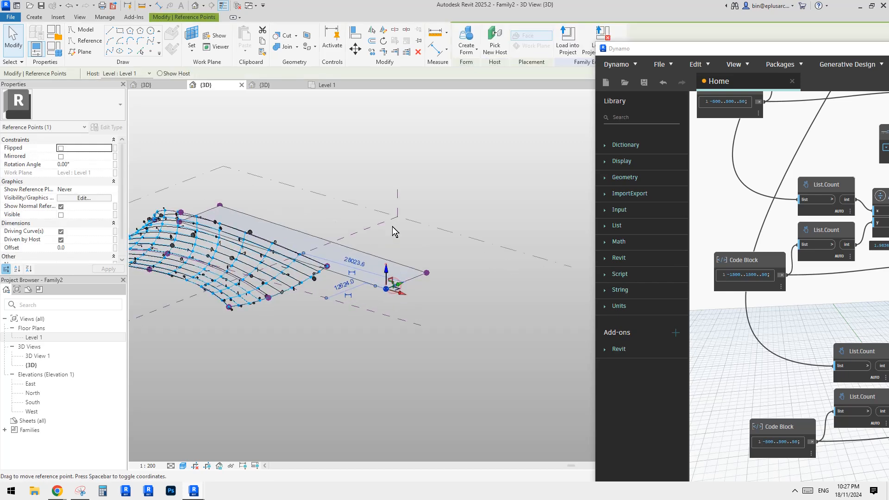
left_click(428, 274)
left_click_drag(429, 254, 440, 197)
mouse_move(439, 197)
middle_mouse_down("shift")
mouse_move(383, 189)
mouse_move(400, 187)
mouse_move(422, 209)
mouse_move(445, 199)
middle_mouse_up("shift")
Step: Divide the new surface into a UV grid and display its nodes in the surface representation
left_click(382, 189)
left_click(514, 41)
scroll(394, 188, "up", 3)
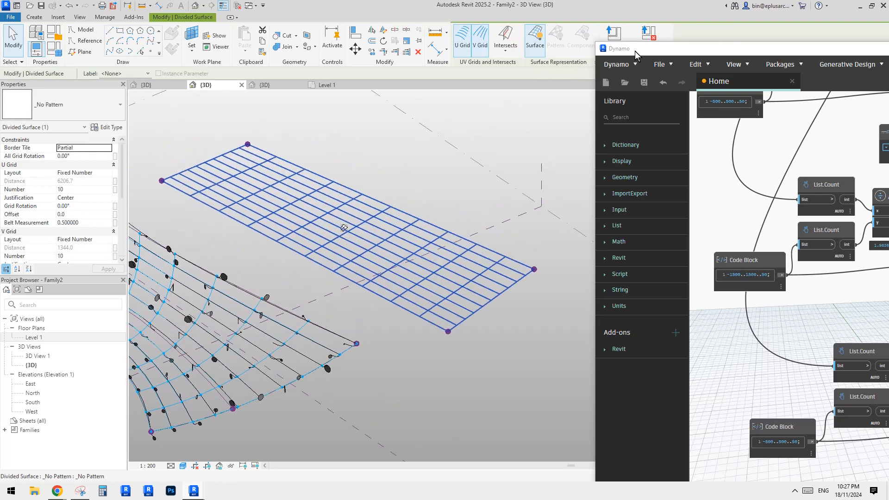
left_click_drag(635, 51, 682, 47)
left_click(596, 61)
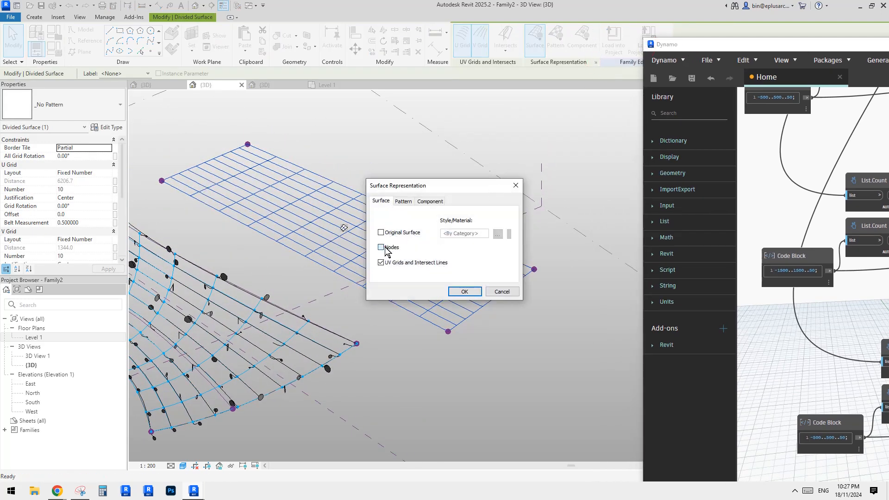
left_click(463, 294)
middle_click_drag(365, 234, 408, 251)
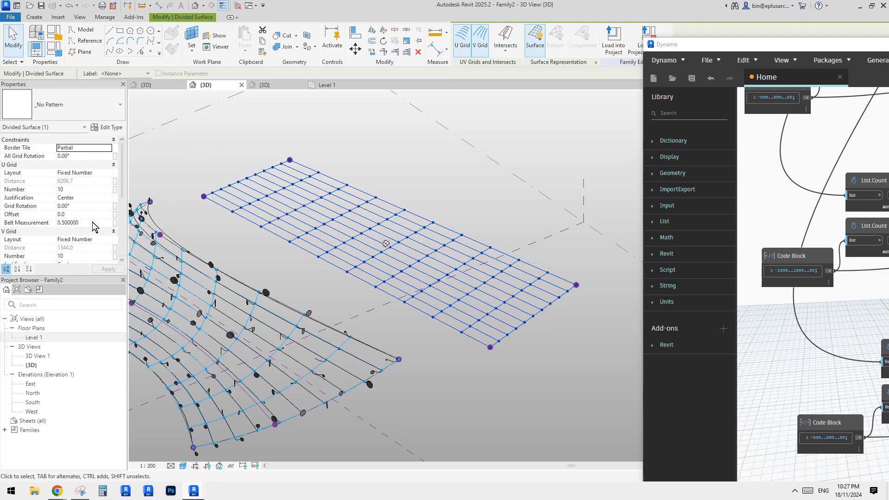
Step: Set the U grid number of the new divided surface to 40
left_click(78, 190)
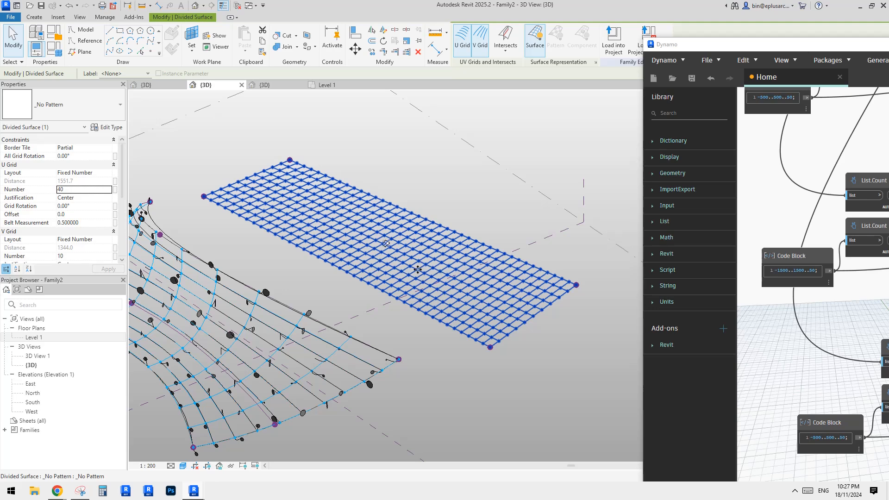
middle_click_drag(380, 281, 377, 268, "shift")
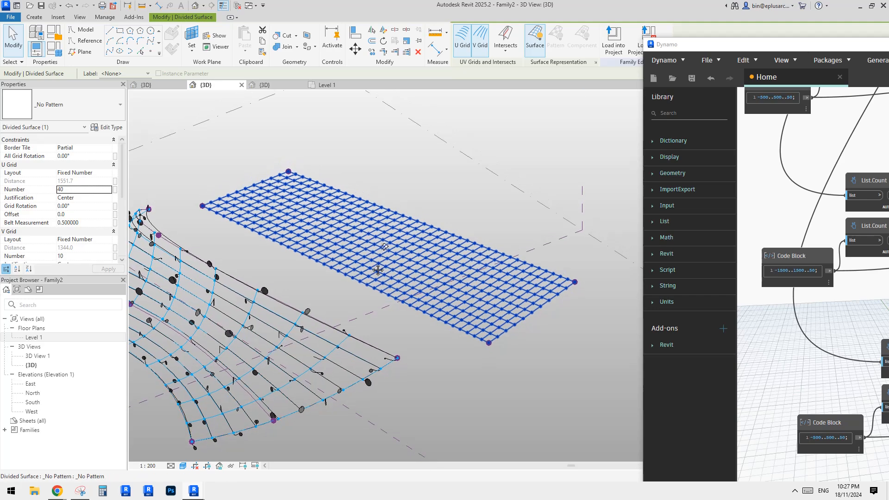
key("Escape")
Step: Place a three-point Family3 curve near one end of the new divided surface, and delete it
middle_click_drag(338, 229, 332, 235)
left_click(34, 16)
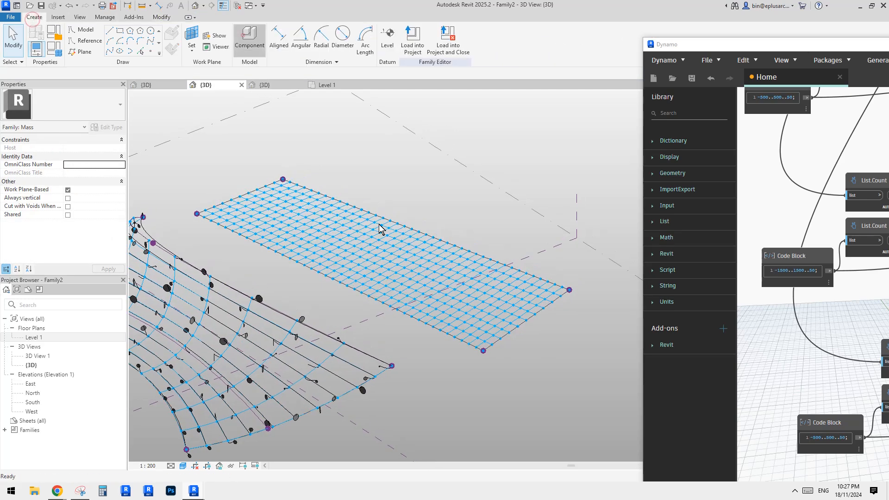
left_click(246, 40)
left_click(416, 291)
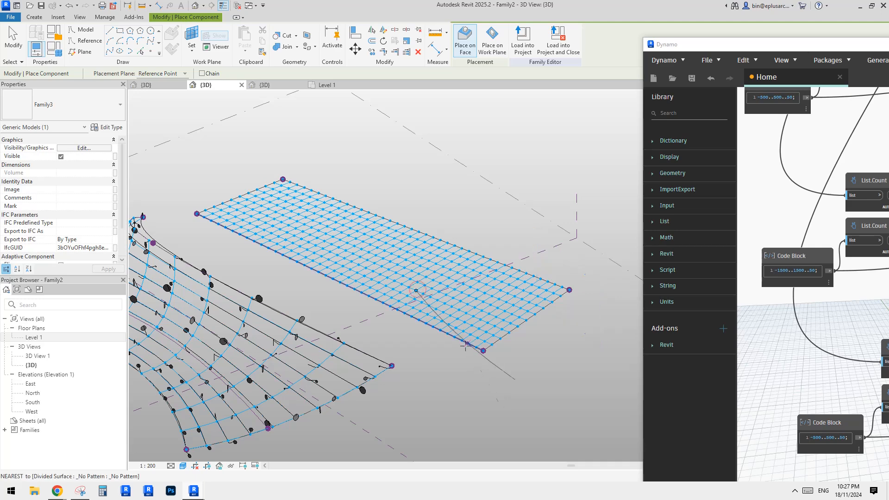
key("Escape")
key("Escape")
left_click(445, 318)
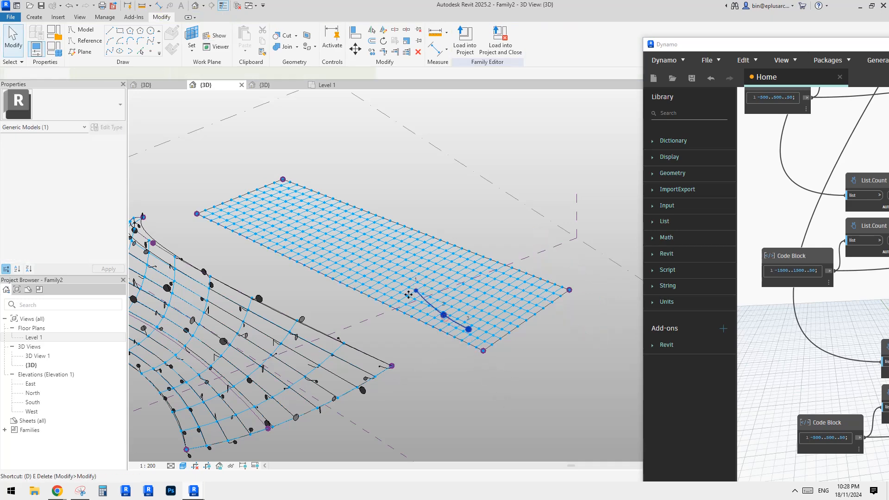
key("Delete")
Step: Place a Family1 component on a node of the new divided surface and repeat it across the whole grid
left_click(34, 16)
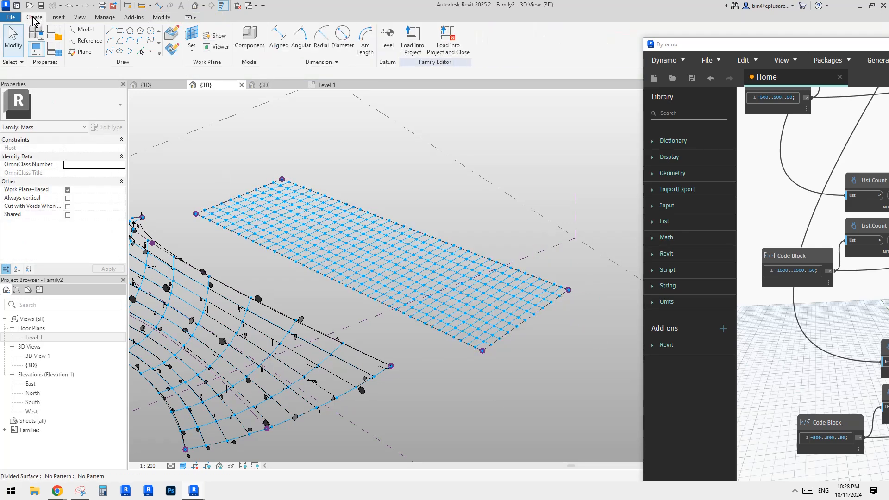
left_click(246, 39)
left_click(76, 104)
left_click(39, 152)
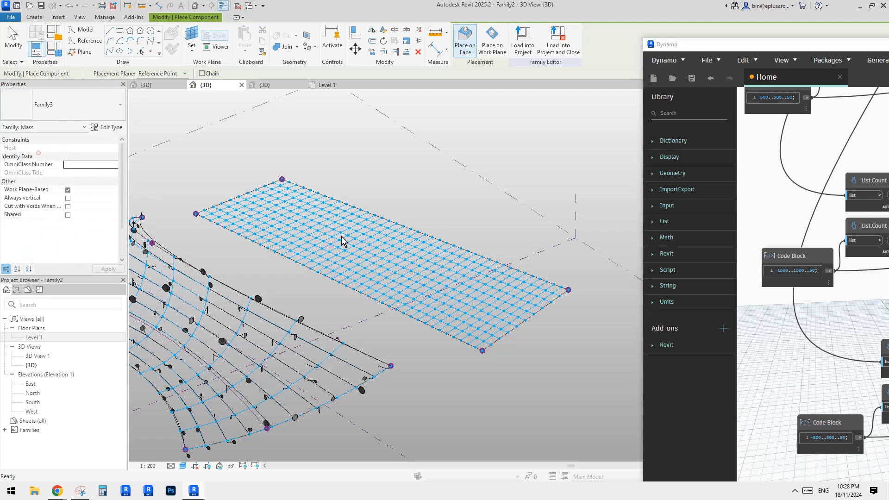
key("Escape")
key("Escape")
scroll(374, 266, "up", 5)
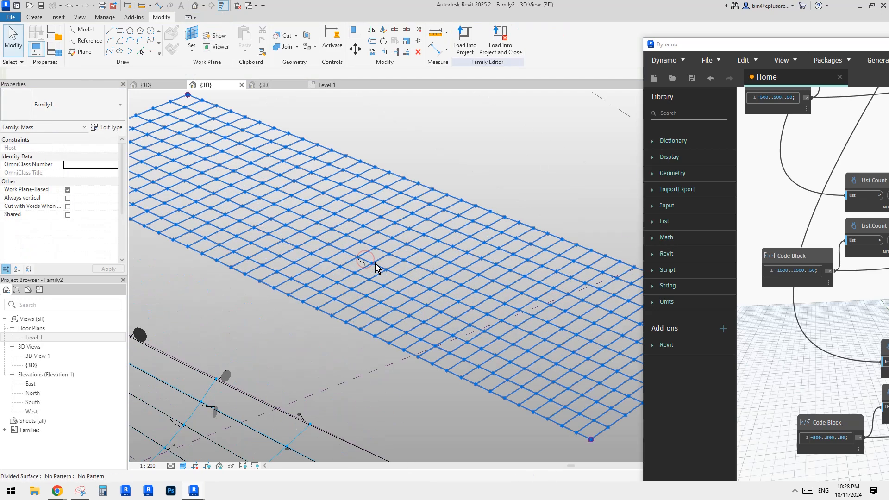
left_click(370, 246)
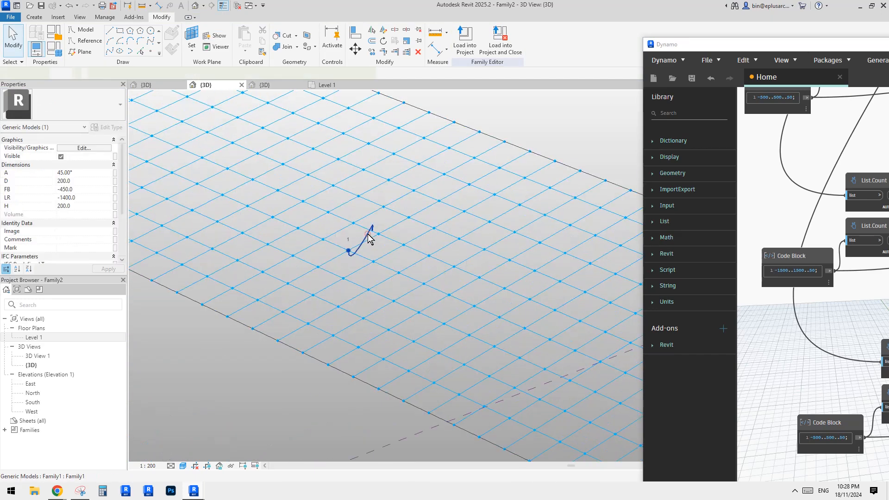
scroll(369, 243, "down", 2)
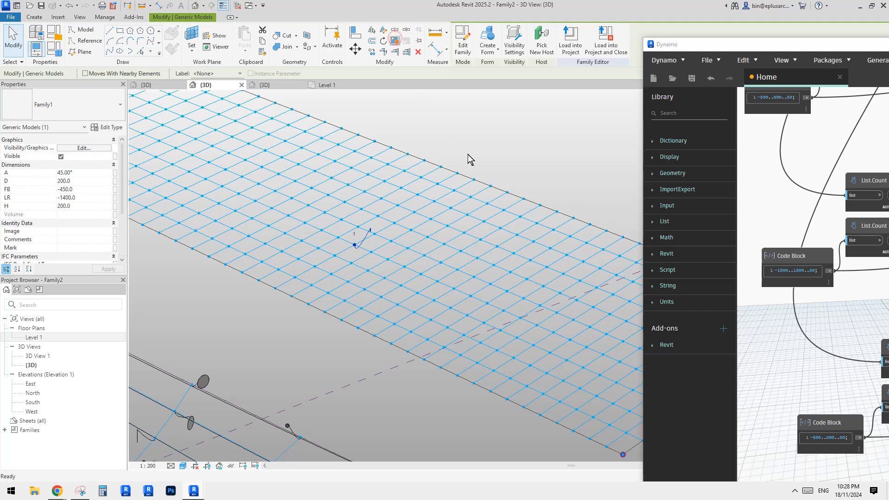
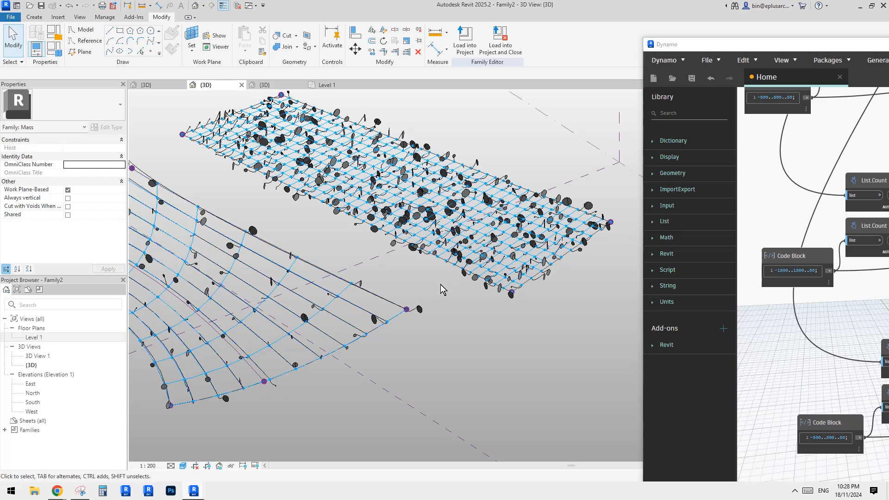
Step: Bring the Dynamo window's run settings into view and set the graph's run mode to Manual
middle_click_drag(445, 294, 427, 302)
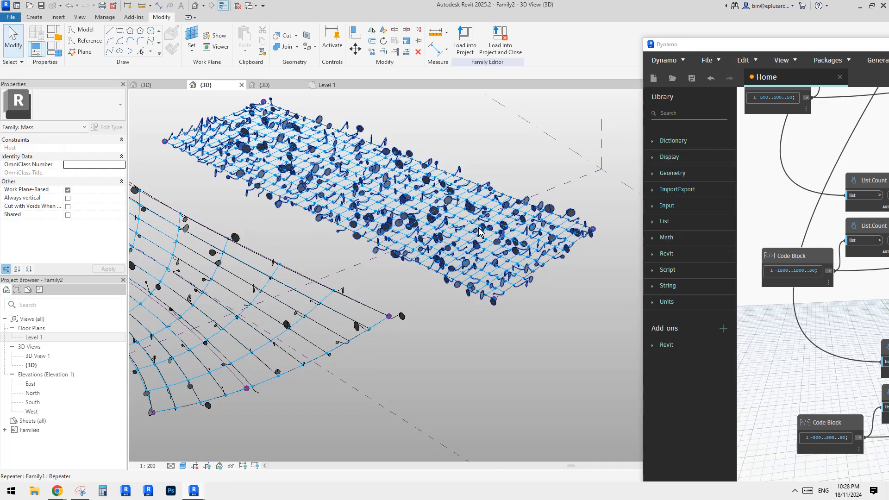
scroll(395, 233, "up", 3)
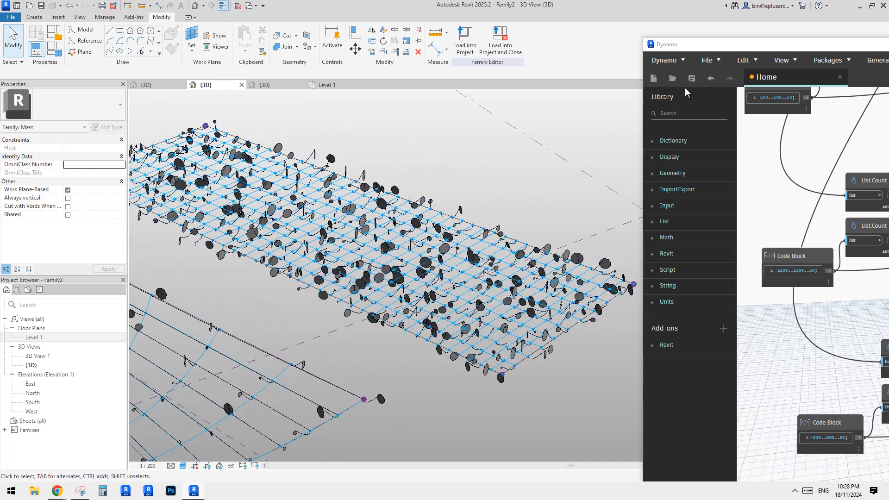
left_click_drag(748, 44, 621, 15)
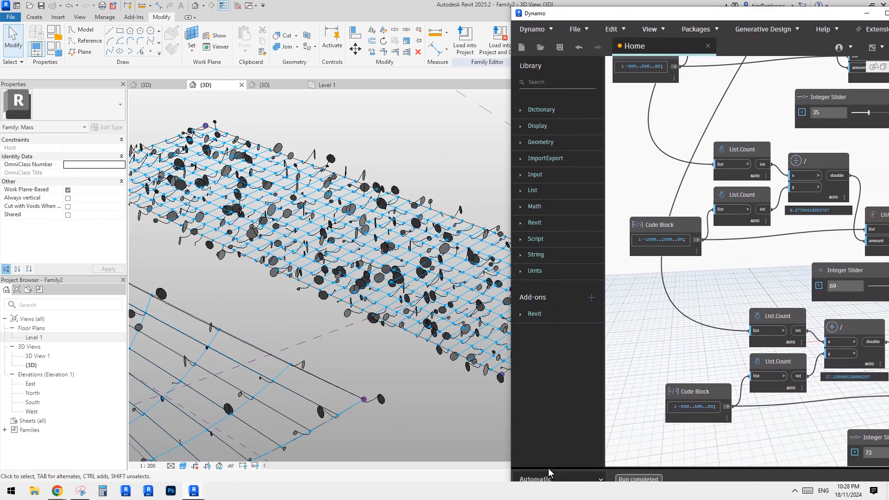
left_click_drag(673, 18, 677, 12)
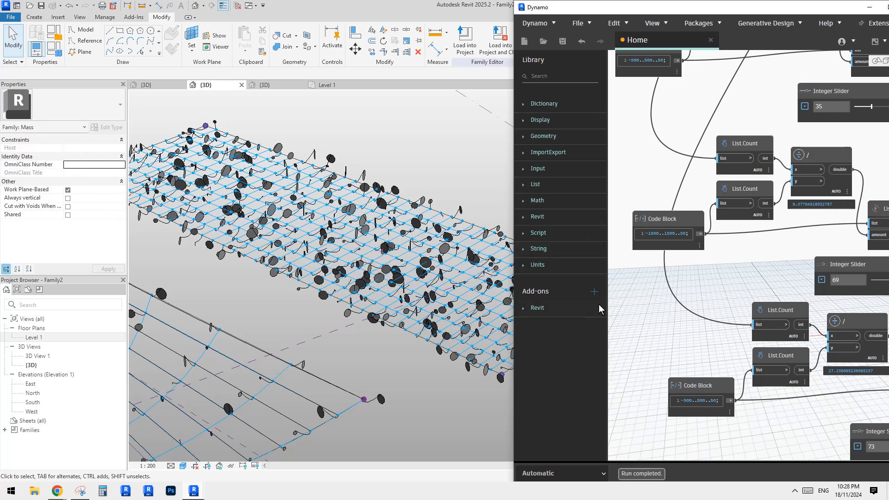
left_click(568, 471)
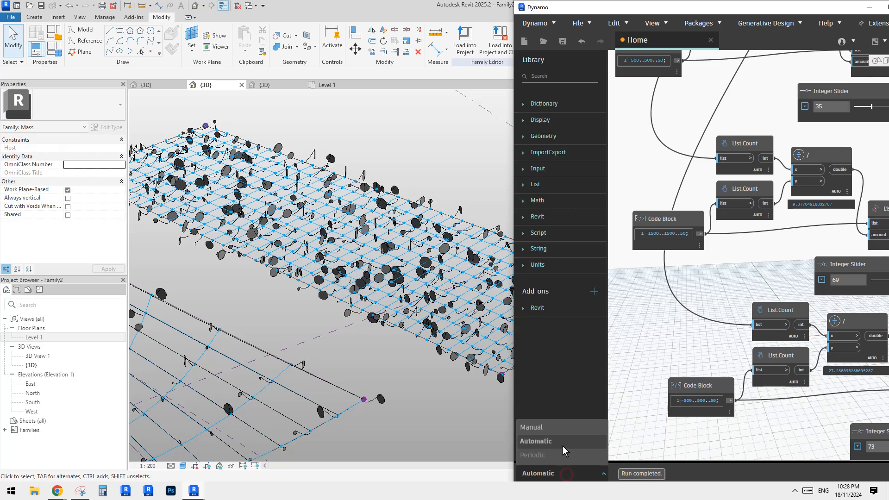
left_click(543, 429)
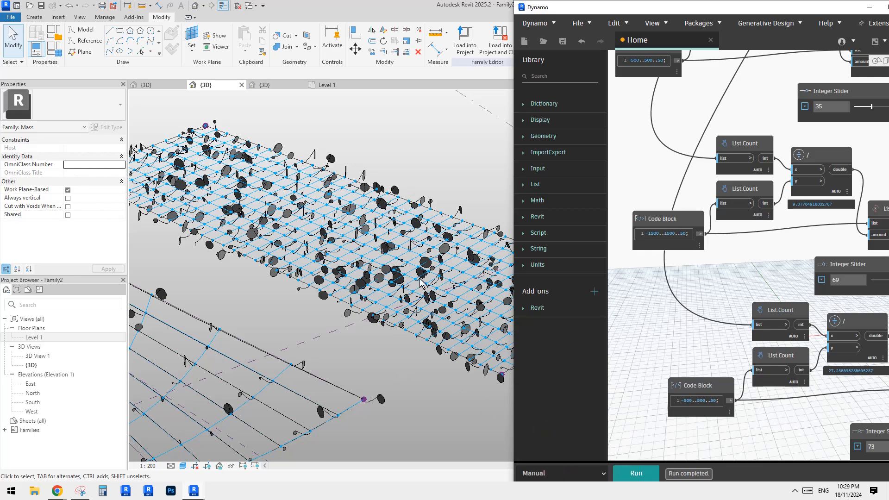
Step: Minimize the Dynamo window to clear the 3D view of both populated surfaces
scroll(336, 227, "down", 2)
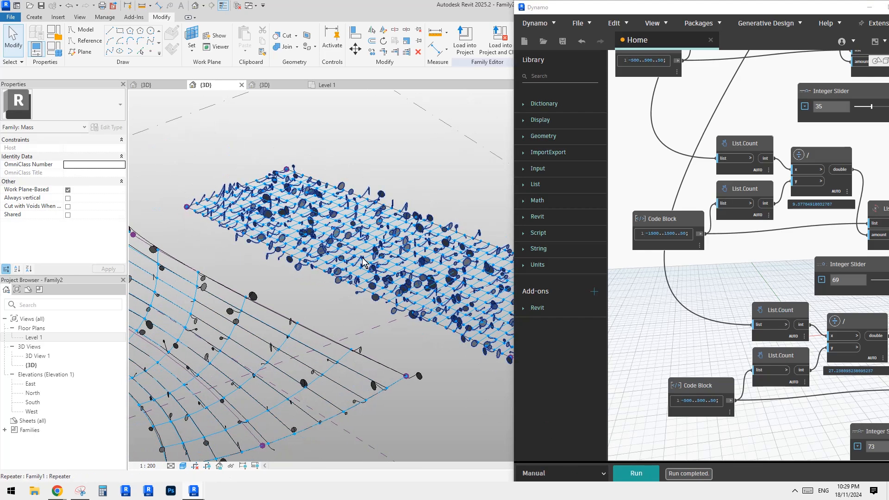
scroll(364, 260, "down", 2)
middle_click_drag(409, 254, 421, 270)
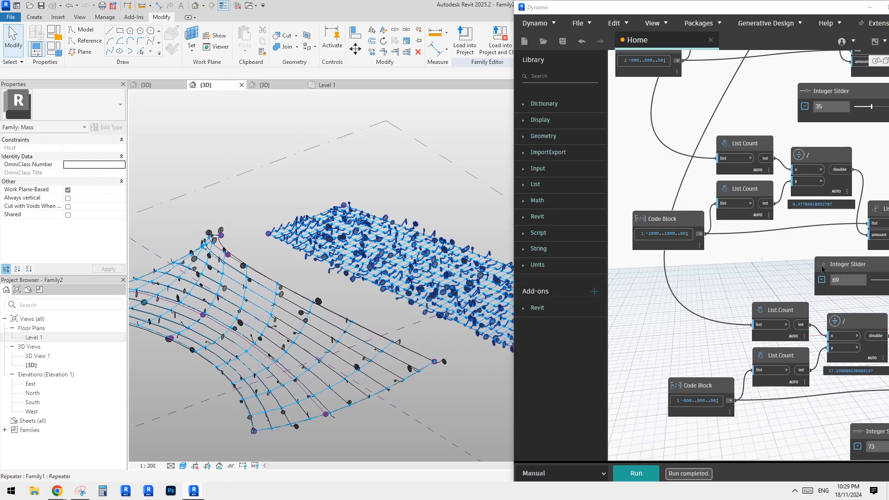
left_click(559, 474)
left_click(444, 341)
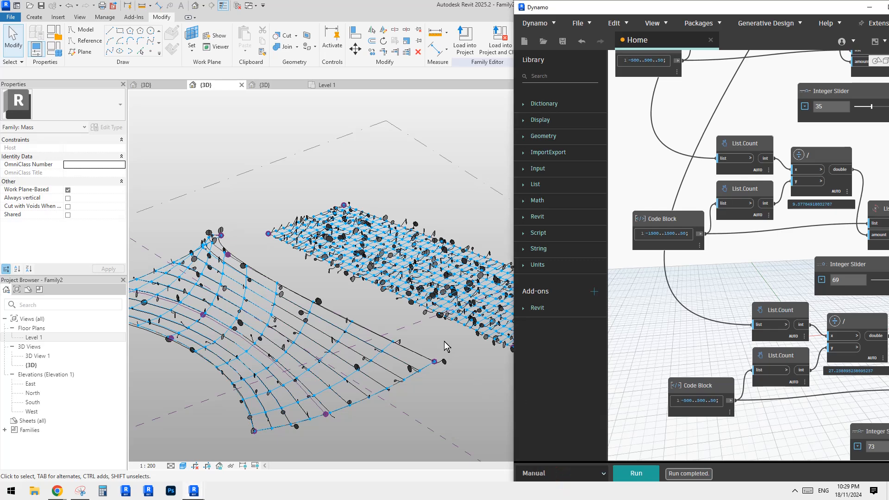
left_click_drag(813, 11, 677, 25)
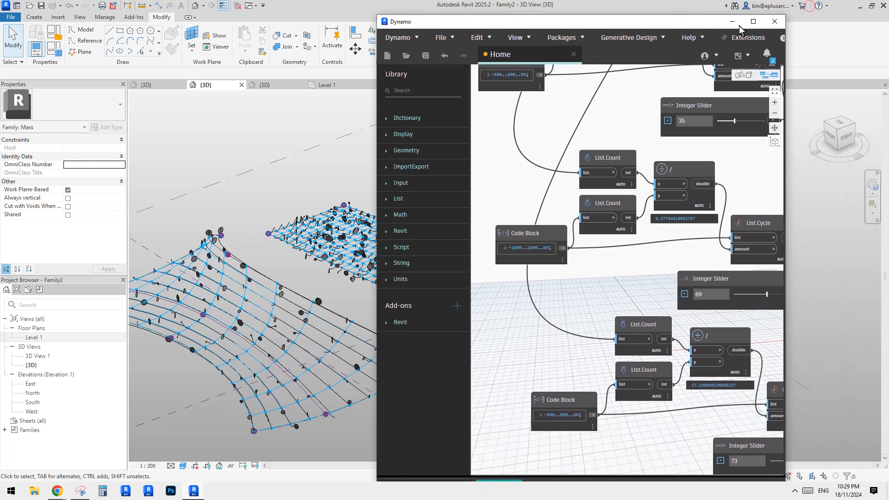
left_click(732, 24)
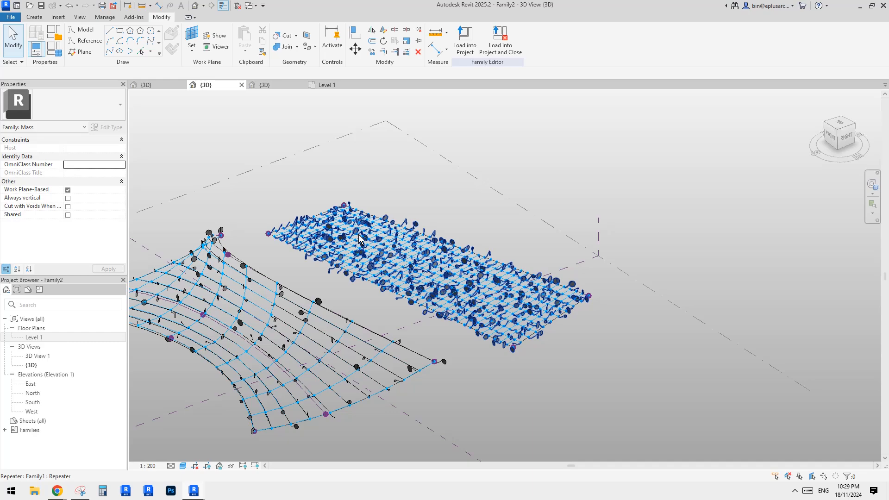
Step: Select the new divided surface beneath the repeated components and examine its U and V grid settings
left_click(359, 240)
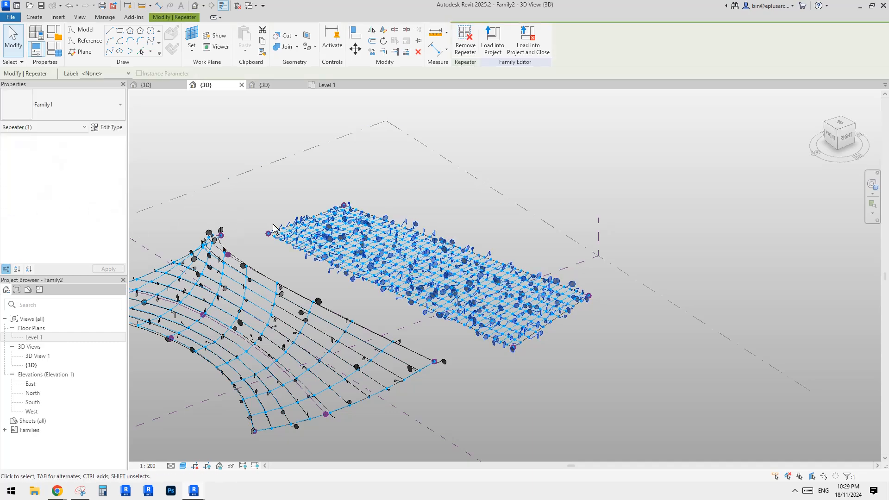
scroll(281, 231, "up", 5)
left_click(290, 243)
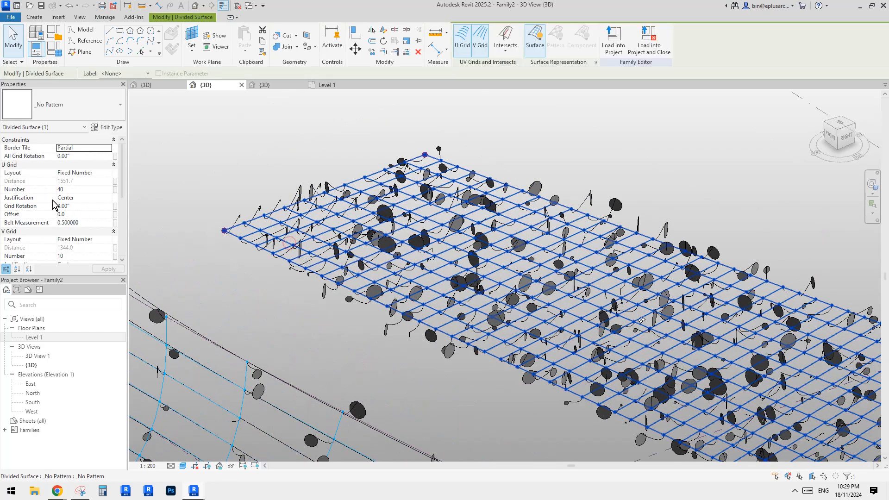
middle_click_drag(194, 210, 201, 211)
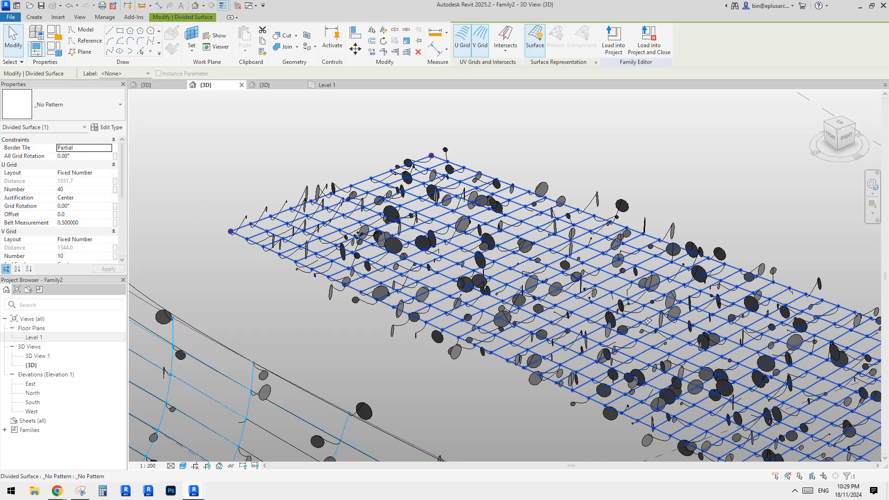
middle_click_drag(354, 246, 351, 246)
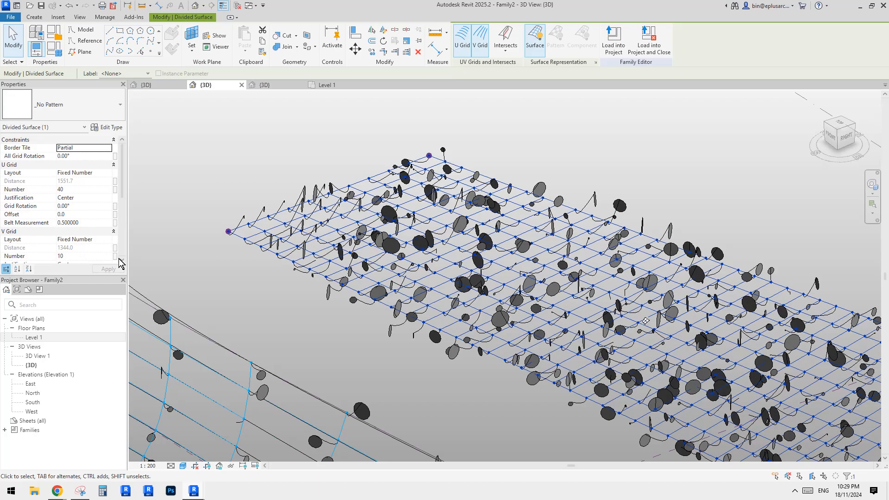
scroll(224, 250, "down", 4)
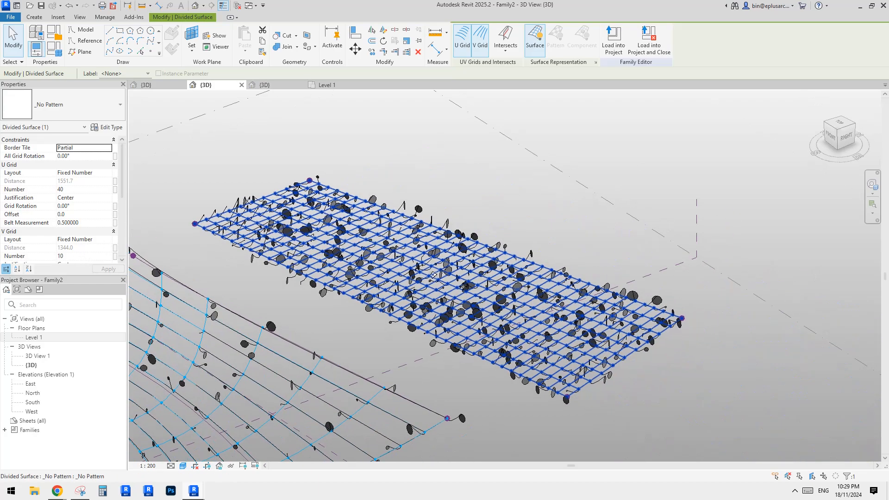
middle_click_drag(464, 287, 610, 316, "shift")
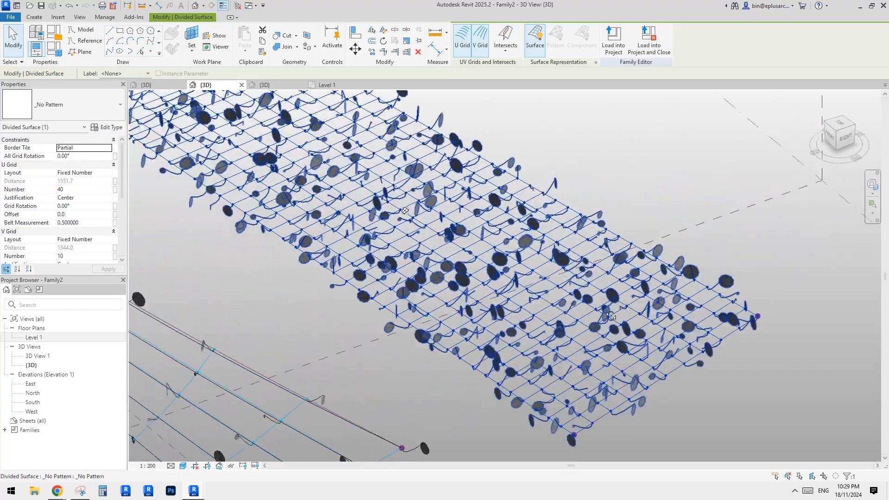
Step: Clear the selection and examine the repeated Family1 components on both surfaces from several angles
left_click(668, 182)
scroll(668, 182, "down", 2)
middle_click_drag(574, 207, 348, 184, "shift")
scroll(427, 237, "up", 1)
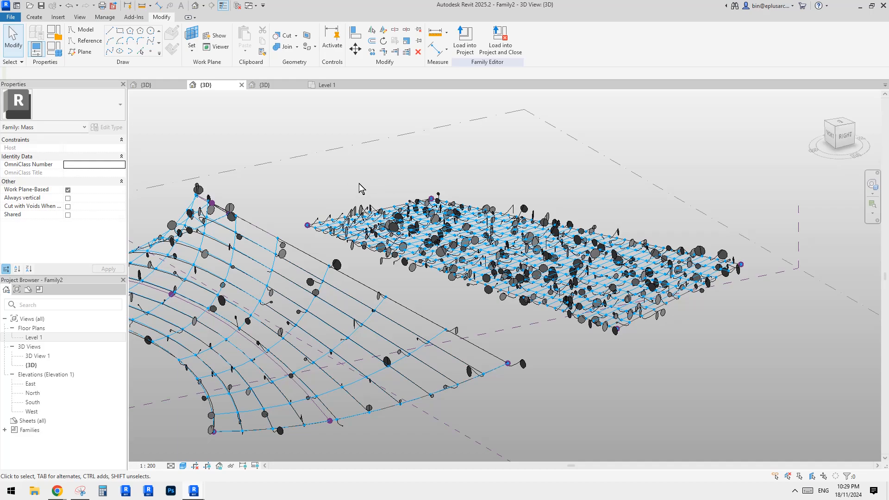
middle_click_drag(477, 183, 275, 185, "shift")
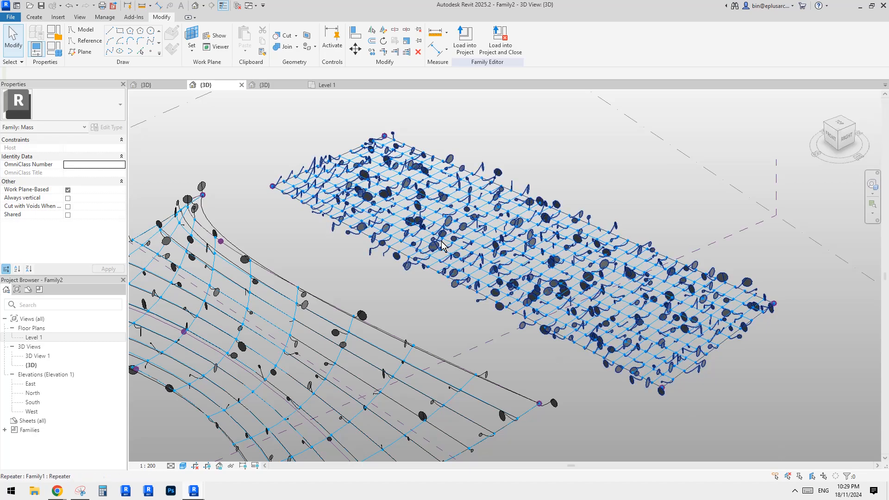
middle_click_drag(572, 306, 533, 301)
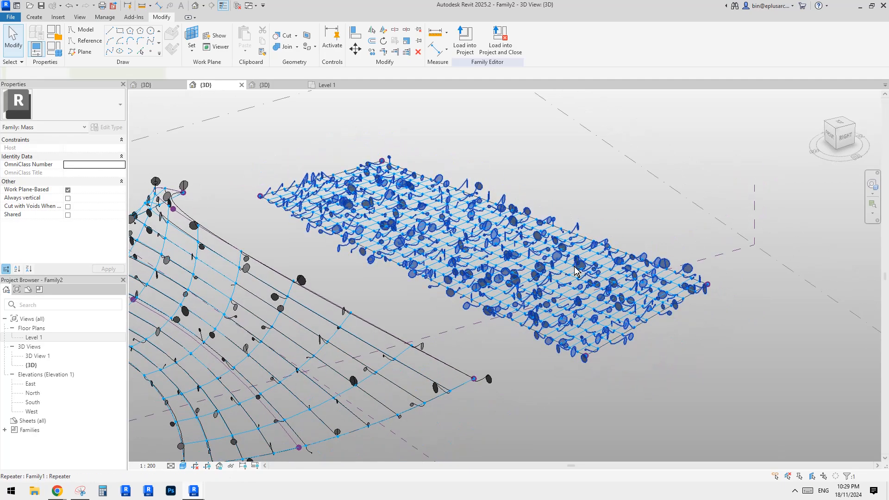
left_click(576, 319)
middle_click_drag(576, 319, 633, 223, "shift")
key("Escape")
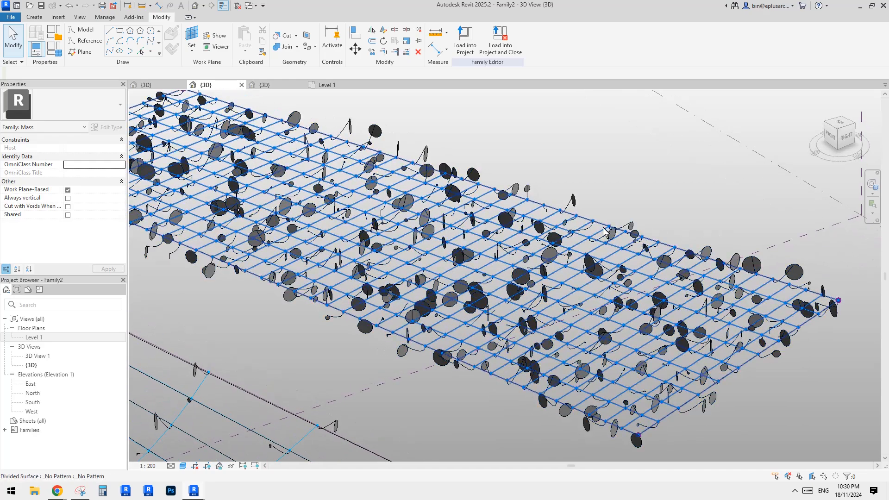
middle_click_drag(611, 228, 604, 221)
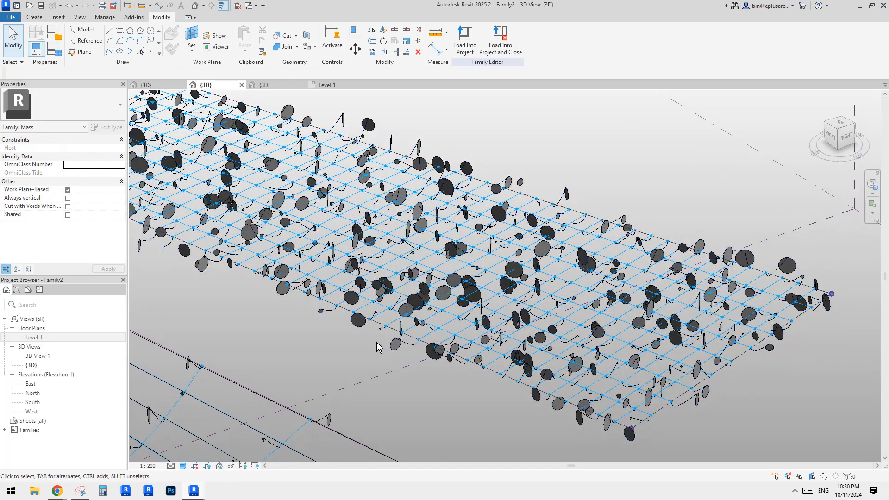
Step: Switch to Dynamo and examine the graph from the Element.SetParameterByName nodes back to the -1500..1500..50 Code Block
mouse_move(197, 492)
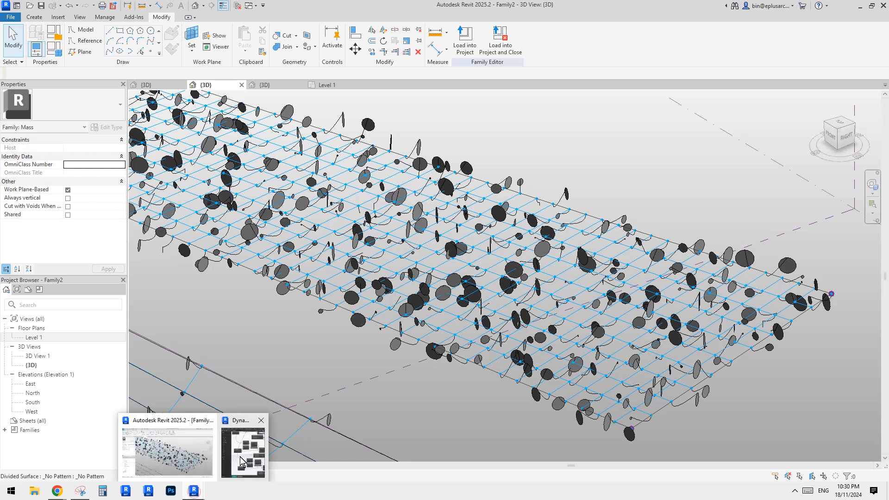
left_click(243, 459)
middle_click_drag(610, 280, 618, 278)
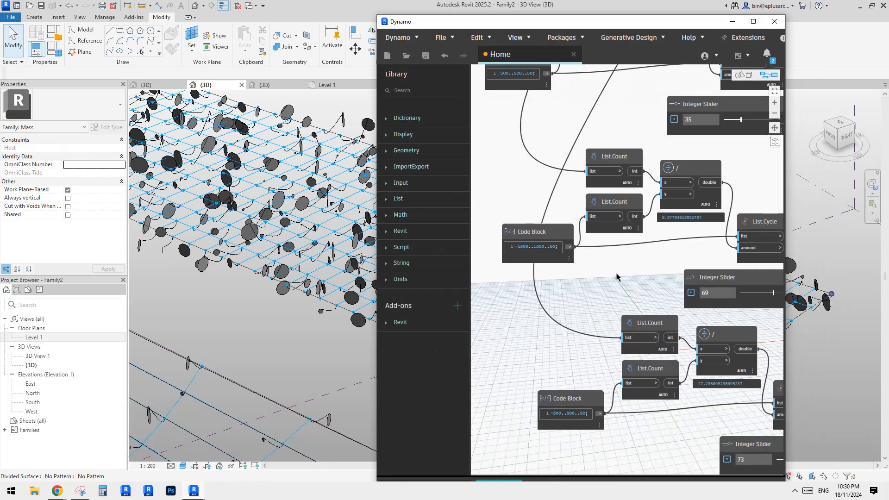
scroll(625, 278, "down", 4)
middle_click_drag(764, 176, 616, 239)
middle_click_drag(771, 118, 662, 177)
scroll(662, 178, "up", 5)
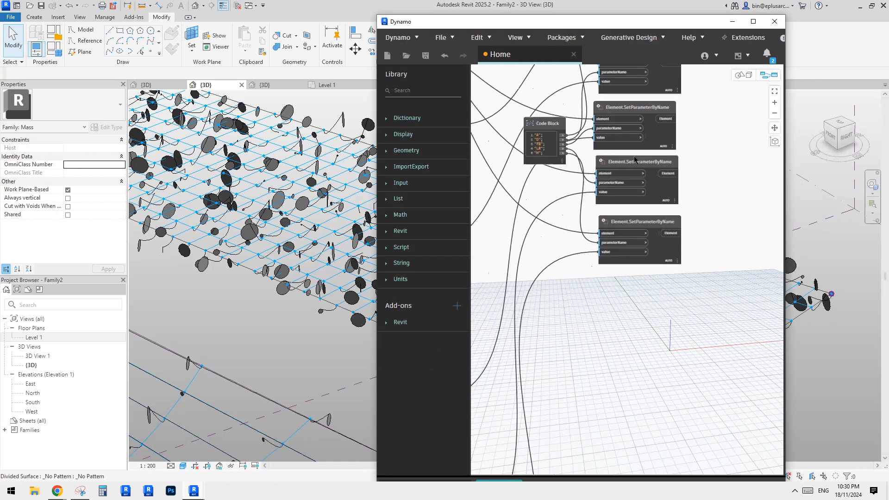
middle_click_drag(572, 190, 694, 102)
middle_click_drag(532, 324, 657, 260)
middle_click_drag(550, 307, 690, 234)
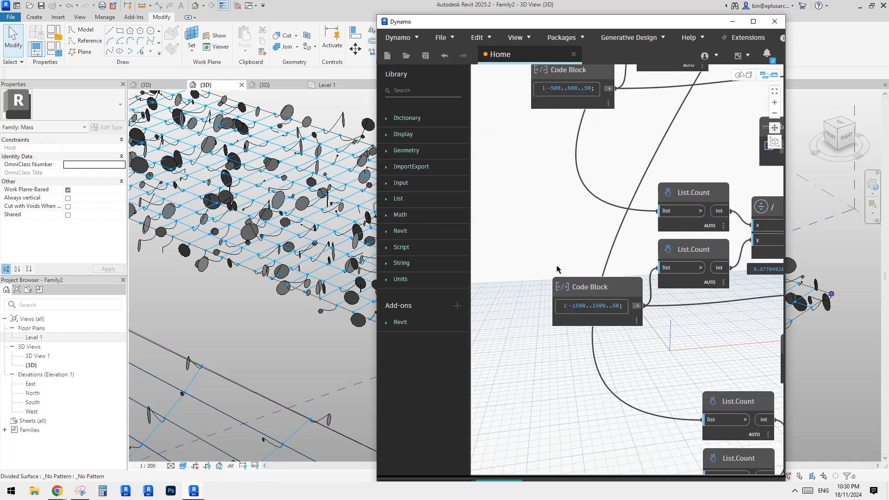
middle_click_drag(511, 320, 504, 325)
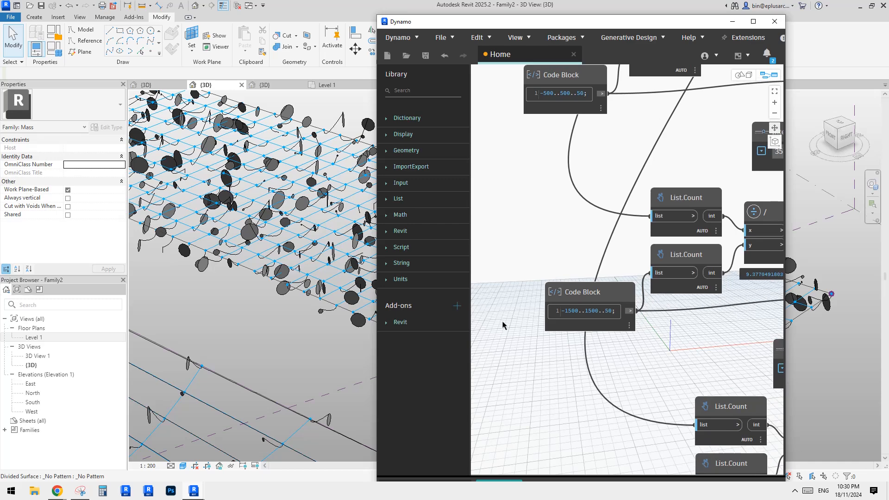
scroll(509, 311, "down", 3)
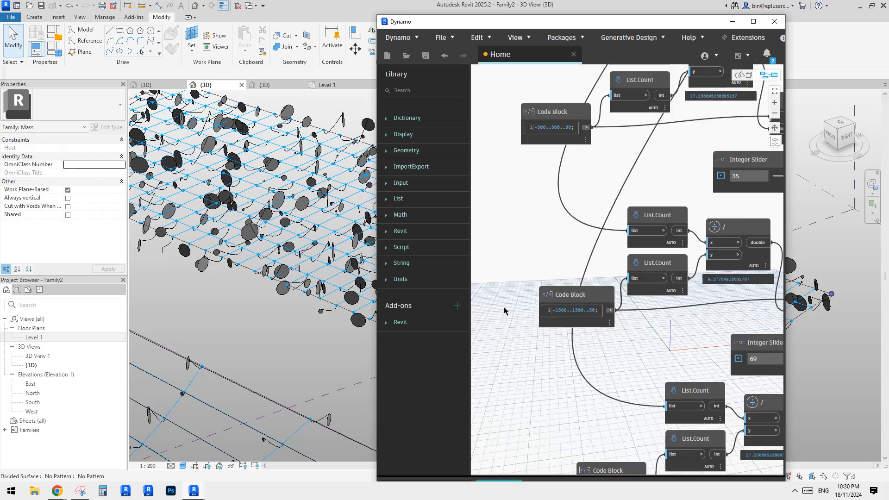
scroll(506, 322, "up", 6)
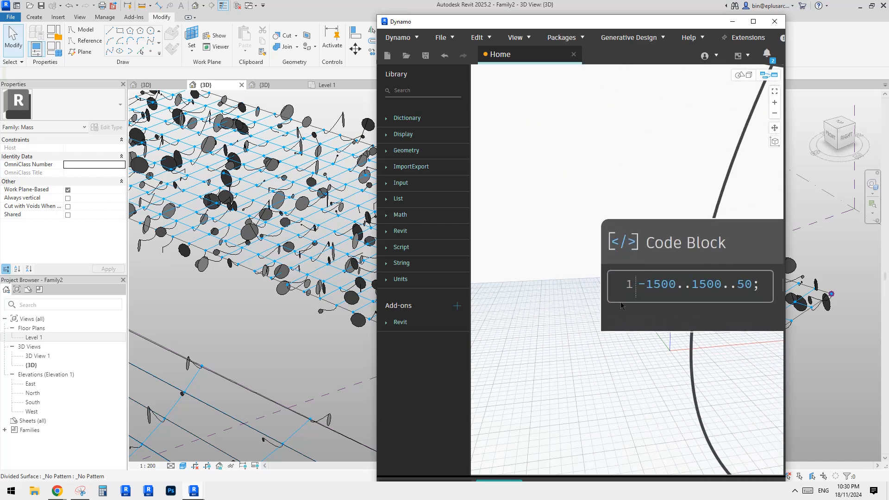
Step: Try to change the -1500..1500..50 Code Block range to -2000..-500..50
left_click_drag(661, 284, 648, 285)
type("3")
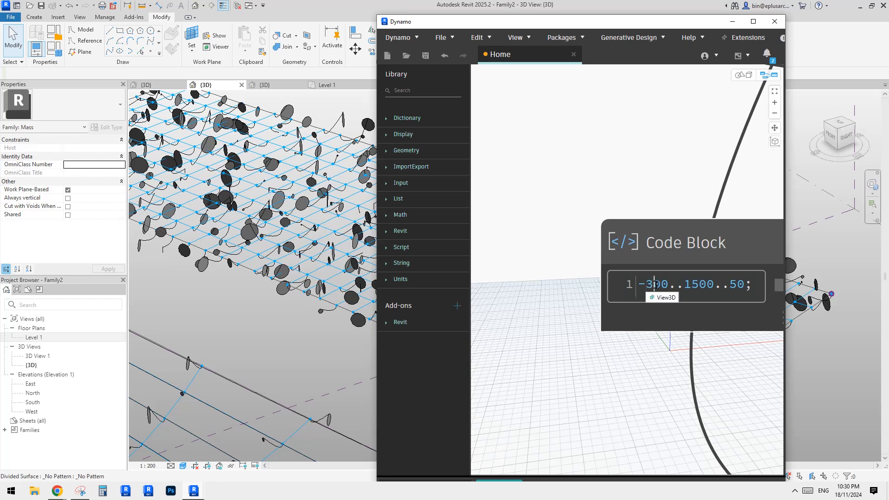
key("BackSpace")
type("10")
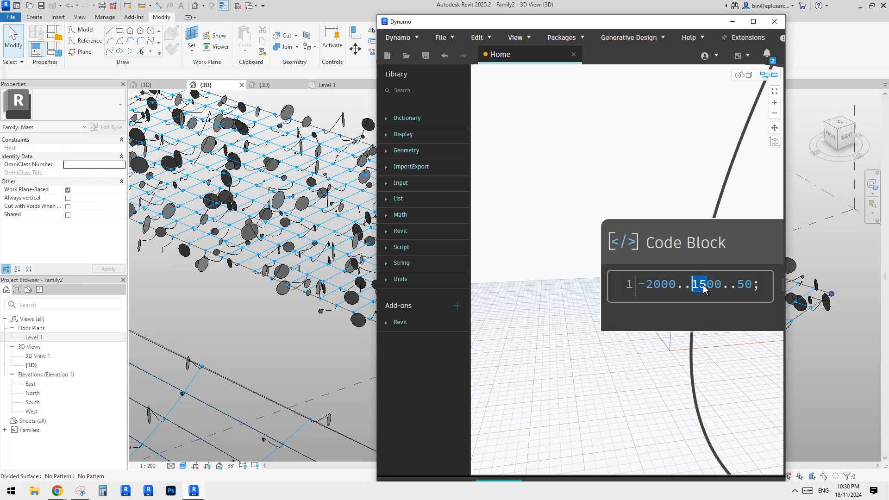
type("-500")
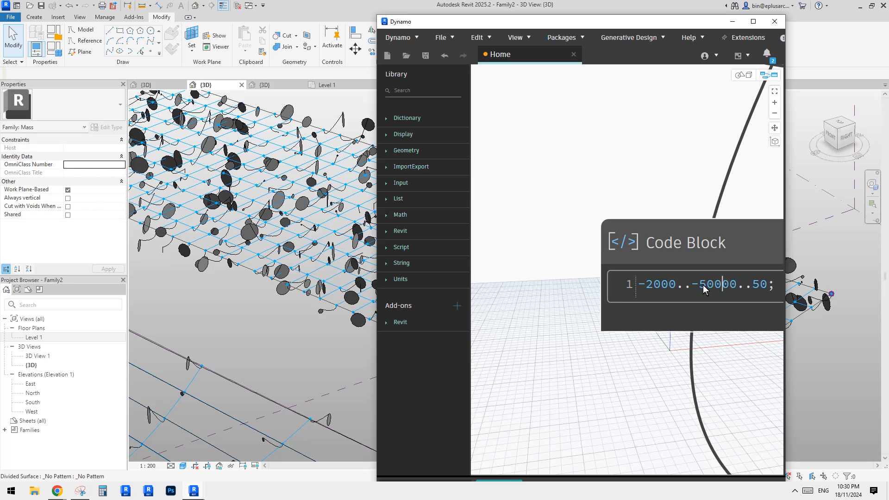
key("BackSpace")
key("BackSpace")
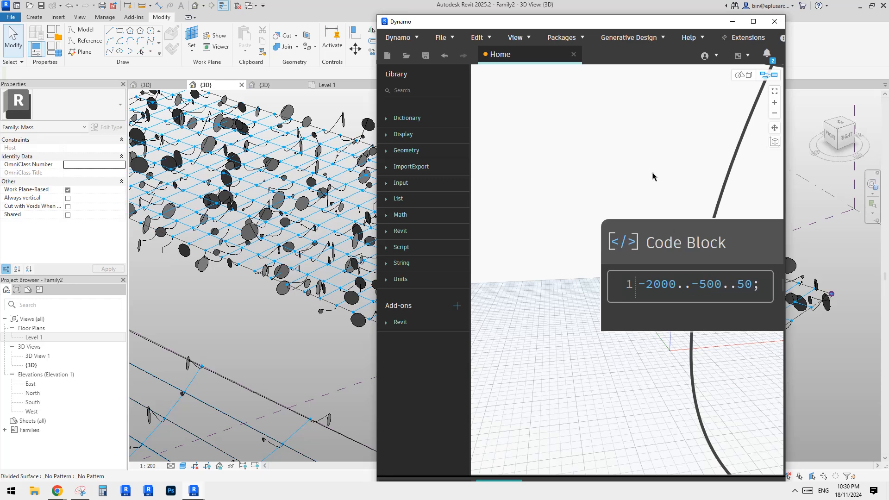
scroll(542, 271, "down", 8)
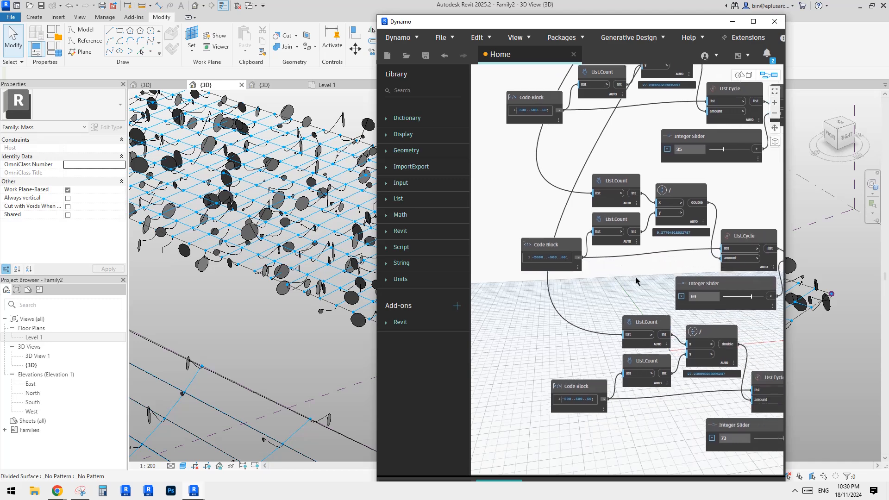
scroll(643, 274, "down", 3)
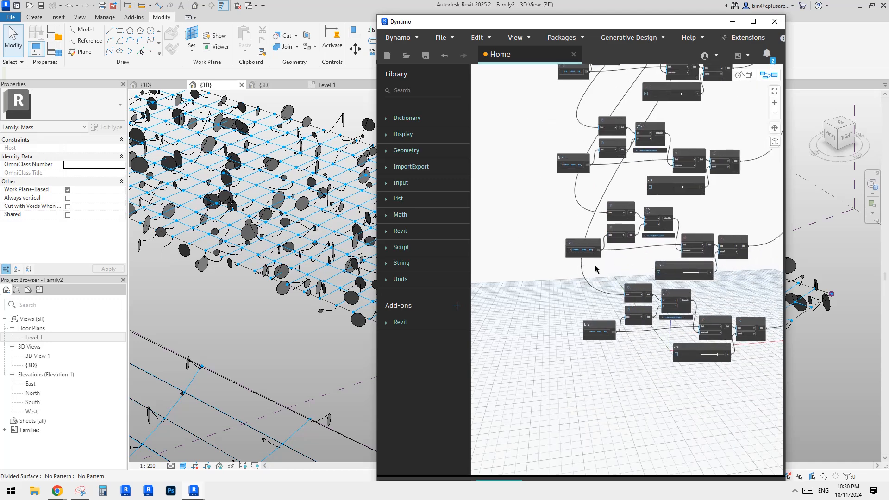
Step: Set the range in the graph's last Code Block, currently -500..500..50, to -2000..-500..50
scroll(598, 270, "up", 6)
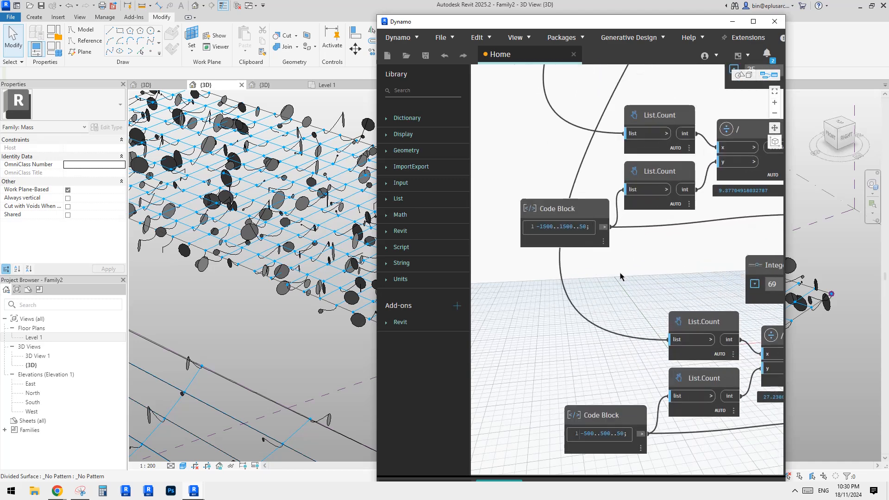
middle_click_drag(609, 452, 597, 319)
scroll(596, 314, "up", 4)
left_click(564, 295)
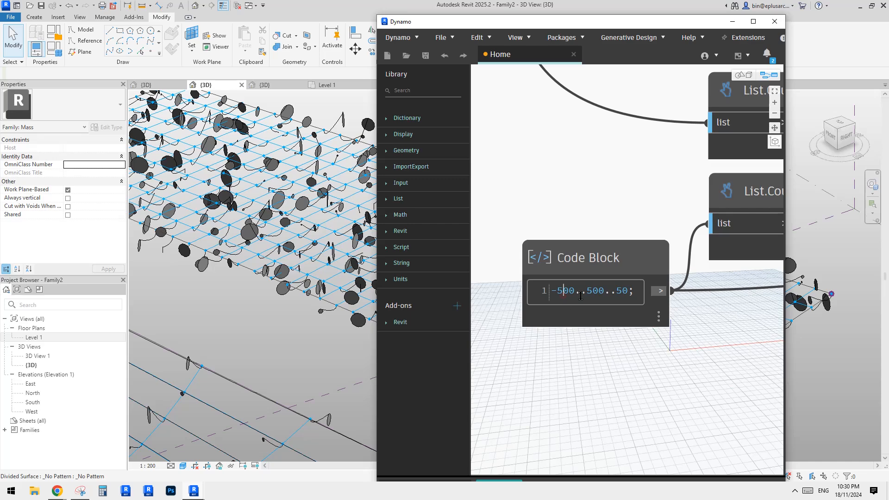
scroll(581, 296, "down", 5)
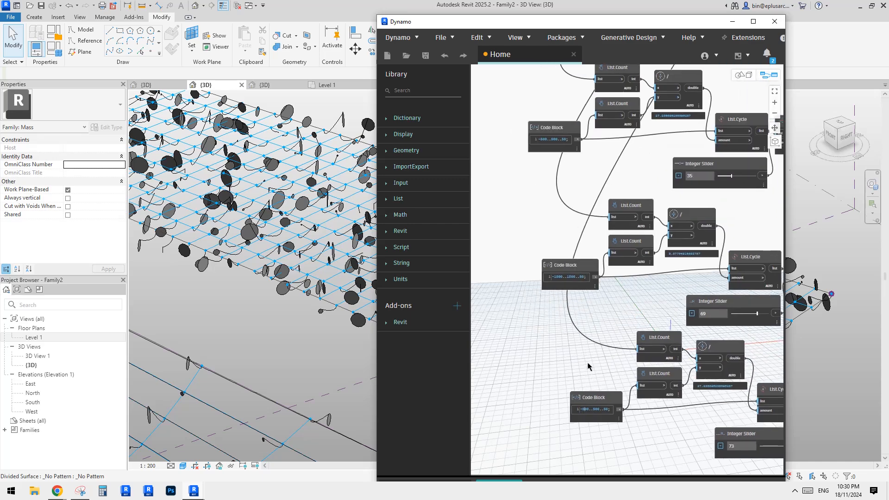
scroll(589, 367, "down", 3)
scroll(567, 140, "up", 6)
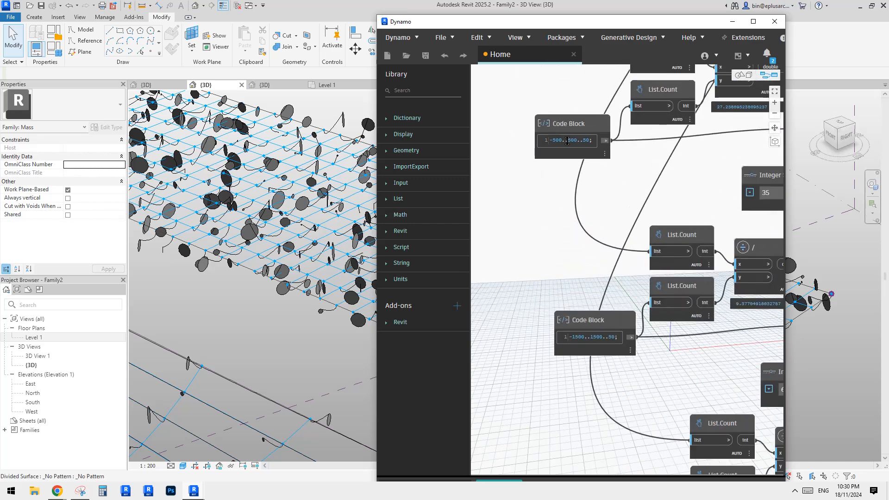
middle_click_drag(610, 445, 579, 218)
scroll(595, 302, "up", 3)
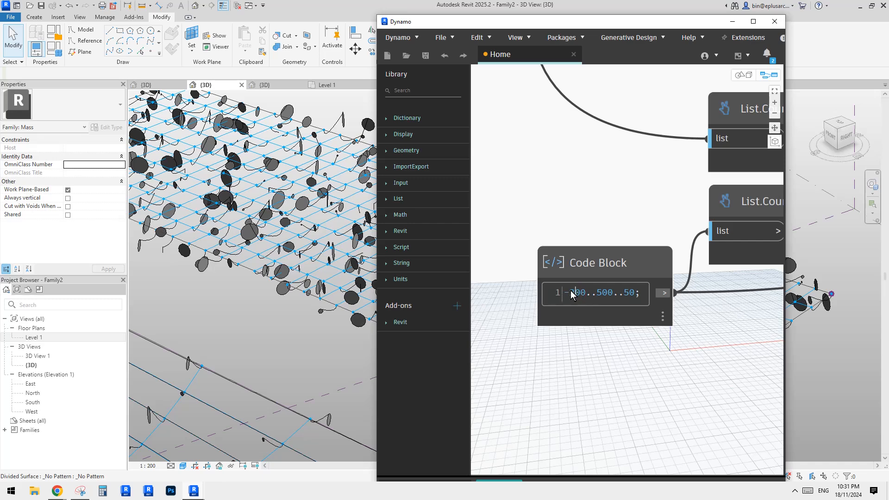
type("0")
left_click(603, 292)
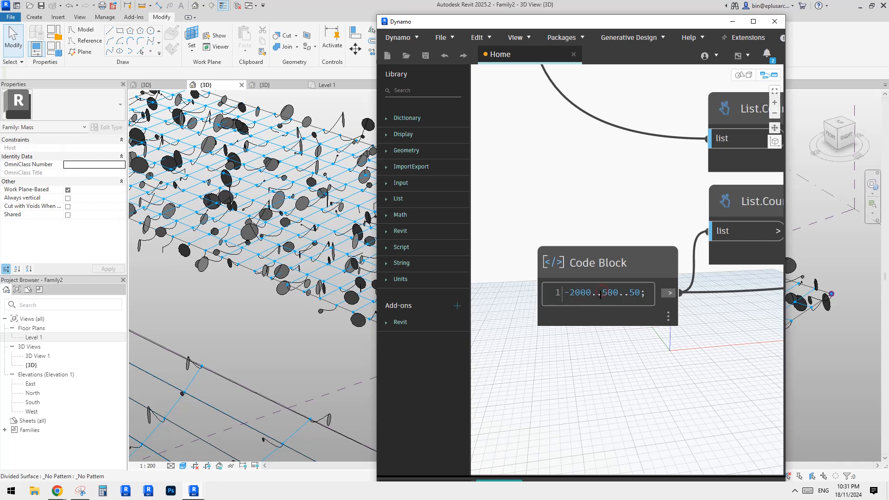
type("-")
scroll(579, 382, "down", 2)
middle_click_drag(573, 380, 529, 399)
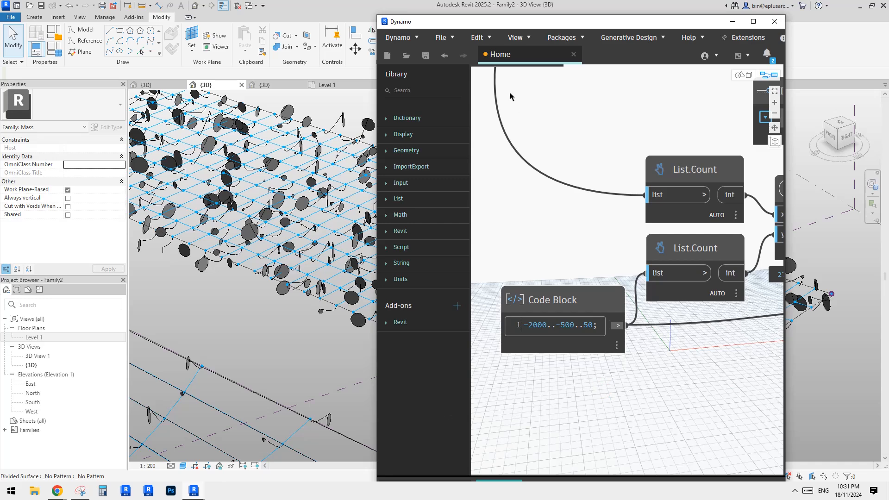
Step: Run the Dynamo graph and select one repeated Family1 component on the densely divided surface
left_click_drag(518, 28, 560, 16)
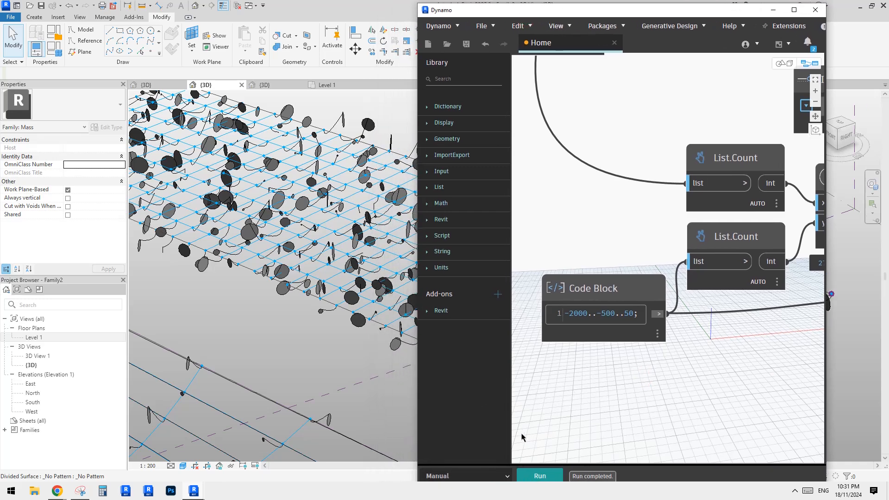
left_click(539, 476)
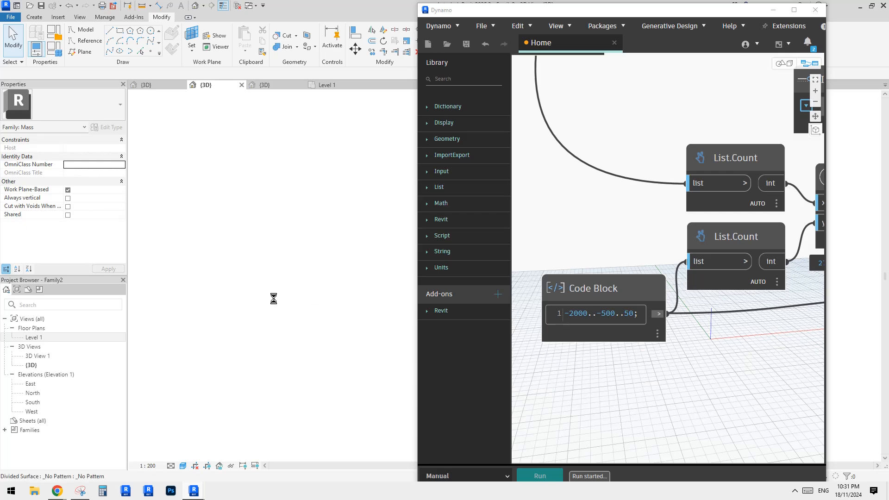
middle_click_drag(278, 339, 315, 268, "shift")
left_click(330, 300)
middle_click_drag(330, 300, 232, 366, "shift")
Step: Examine the graph from the lowest Code Block up to the Family Types and first List.Count nodes
scroll(581, 255, "down", 4)
scroll(582, 253, "down", 5)
middle_click_drag(582, 244, 576, 286)
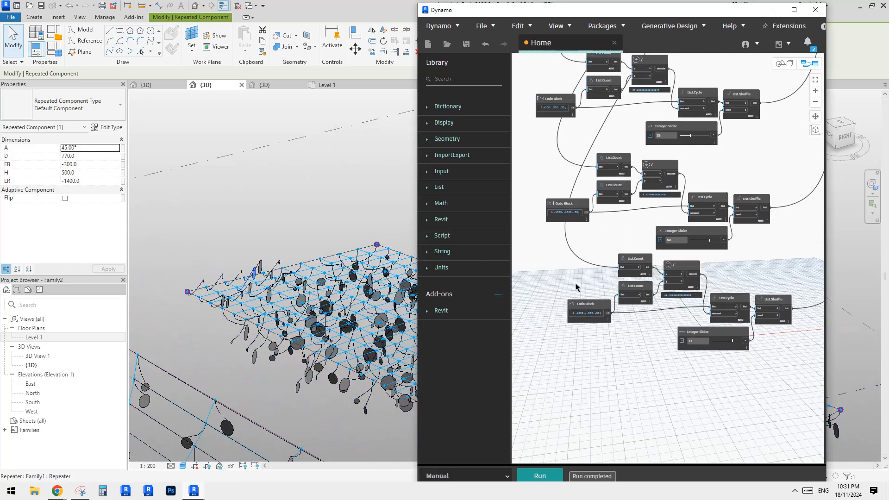
middle_click_drag(620, 244, 611, 303)
scroll(621, 184, "up", 5)
middle_click_drag(649, 141, 630, 233)
scroll(630, 233, "down", 3)
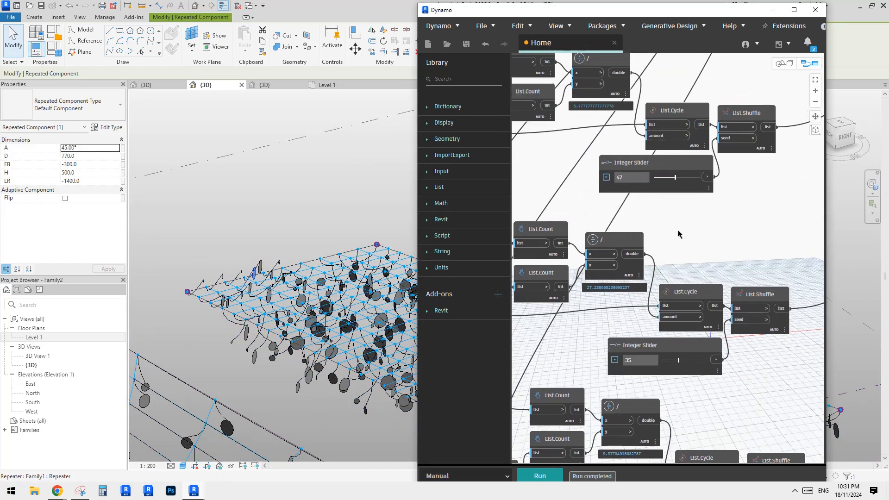
middle_click_drag(667, 167, 694, 251)
middle_click_drag(669, 130, 670, 215)
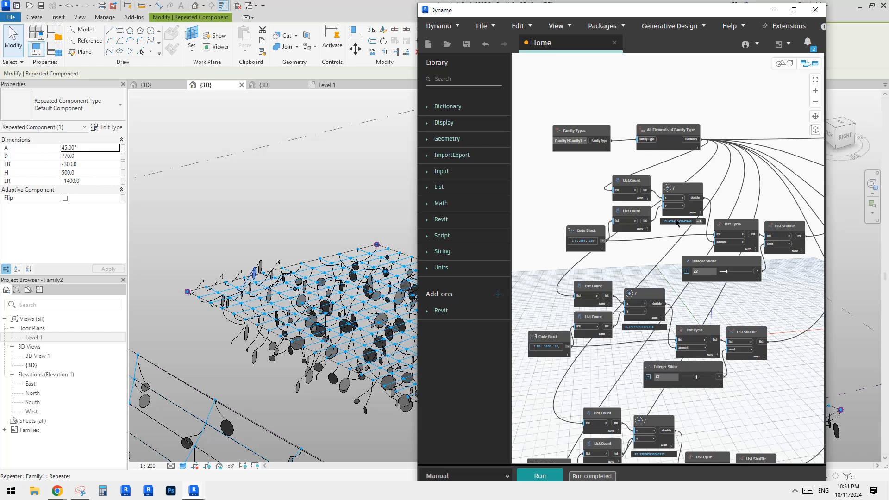
scroll(654, 250, "up", 3)
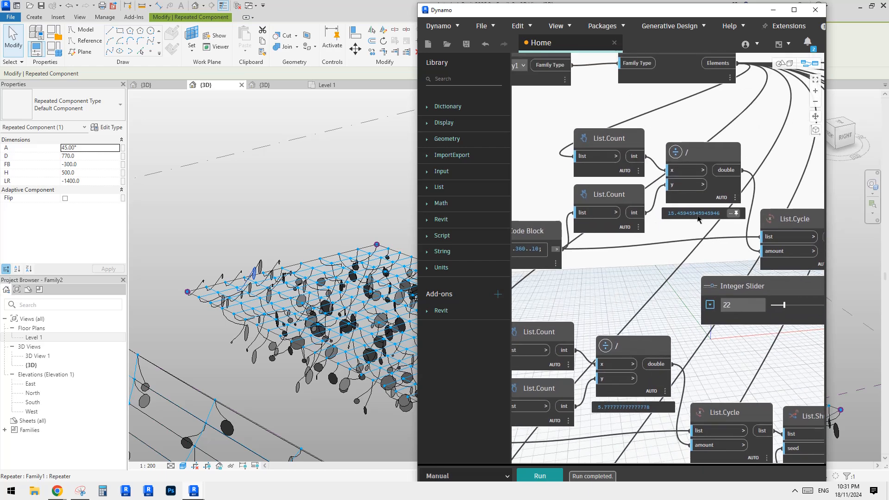
scroll(636, 248, "down", 3)
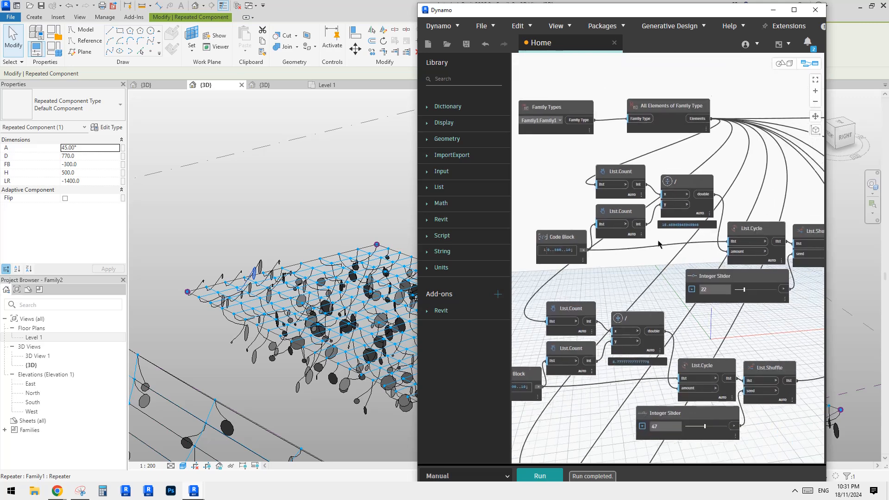
mouse_move(570, 246)
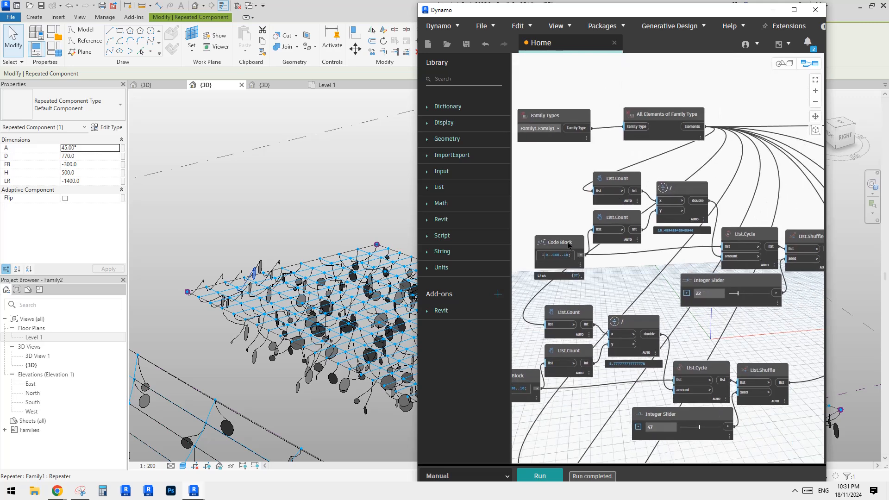
middle_click_drag(684, 223, 629, 210)
mouse_move(679, 179)
middle_mouse_down()
mouse_move(690, 195)
mouse_move(680, 193)
middle_mouse_up()
mouse_move(649, 122)
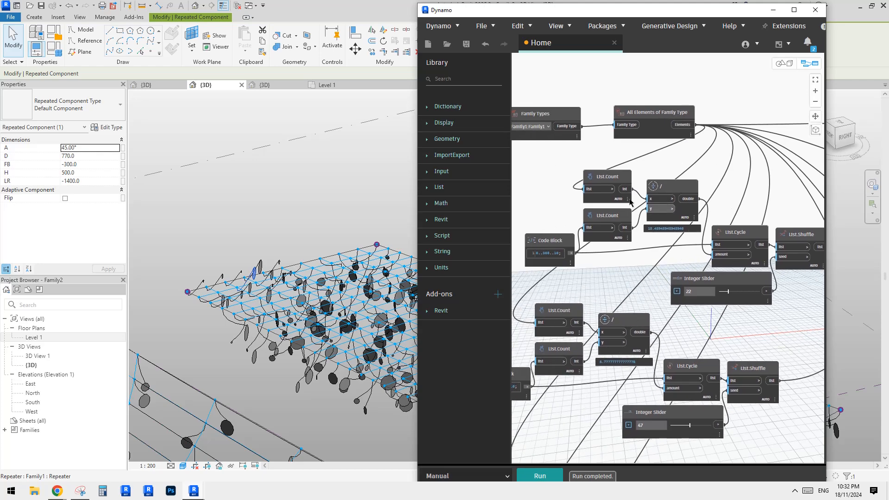
Step: Examine the first division node and how its result feeds the List.Cycle amount
middle_click_drag(241, 289, 313, 256, "shift")
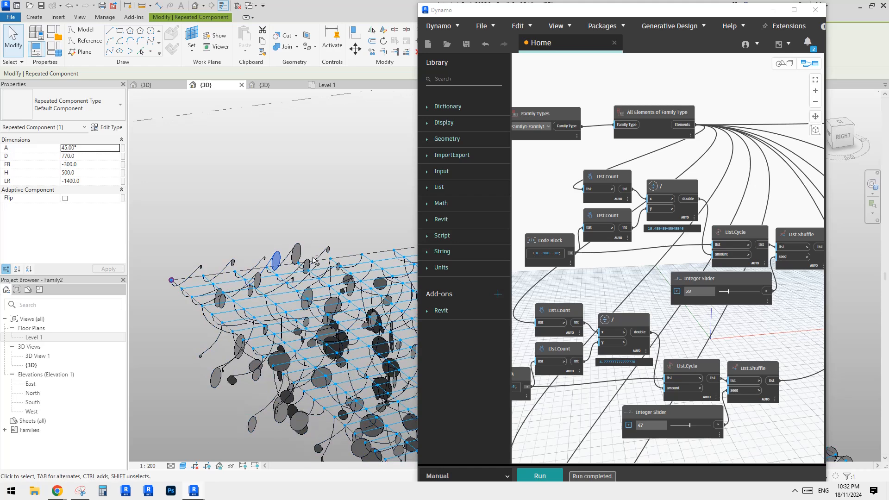
middle_click_drag(642, 260, 639, 266)
scroll(654, 235, "up", 3)
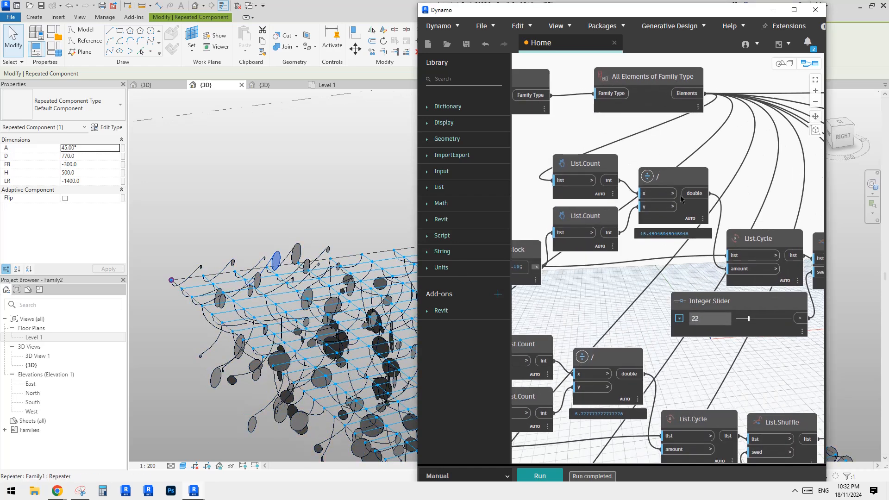
middle_click_drag(687, 177, 676, 189)
left_click_drag(676, 189, 679, 180)
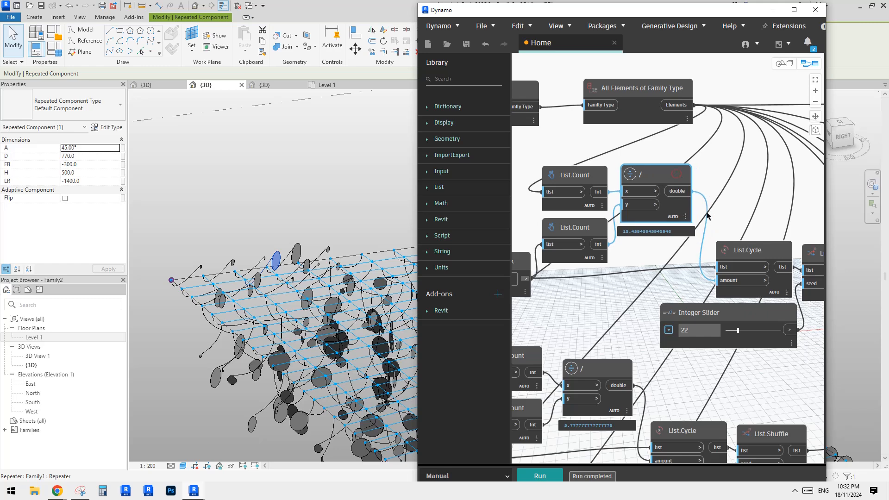
scroll(679, 176, "down", 2)
left_click_drag(677, 152, 678, 160)
middle_click_drag(640, 232, 671, 233)
scroll(726, 175, "up", 2)
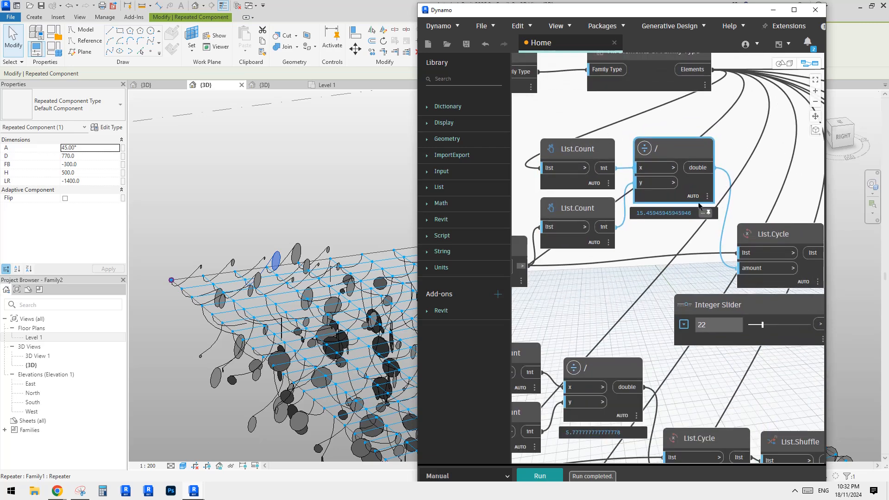
scroll(663, 238, "down", 2)
middle_click_drag(663, 238, 651, 245)
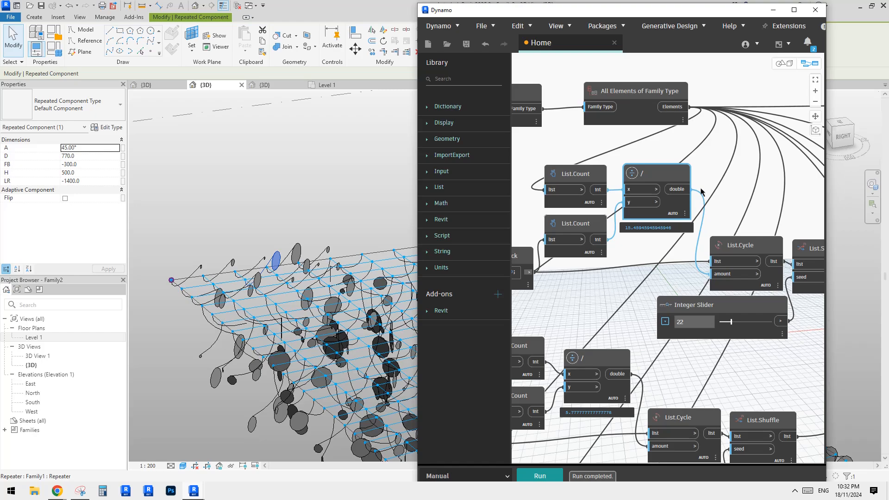
Step: Examine the updated hanging discs across the densely divided surface from several angles
middle_click_drag(626, 260, 654, 206)
scroll(648, 233, "down", 4)
scroll(316, 229, "down", 4)
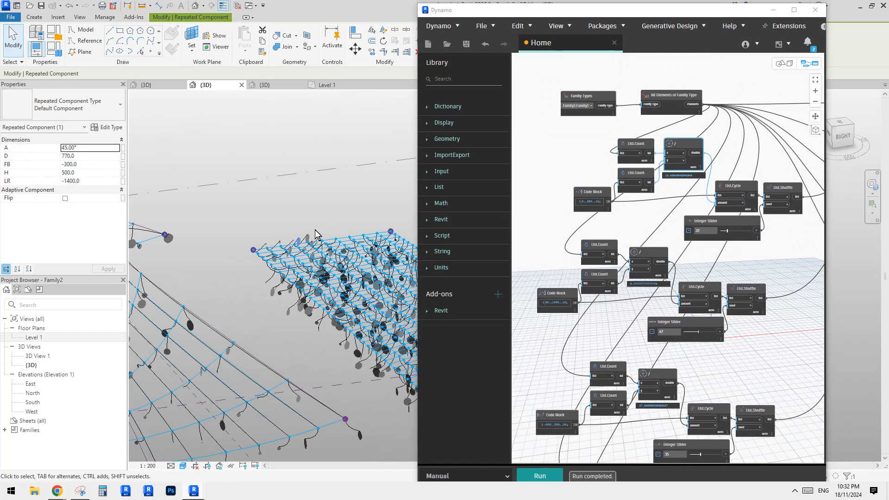
middle_click_drag(315, 233, 325, 271, "shift")
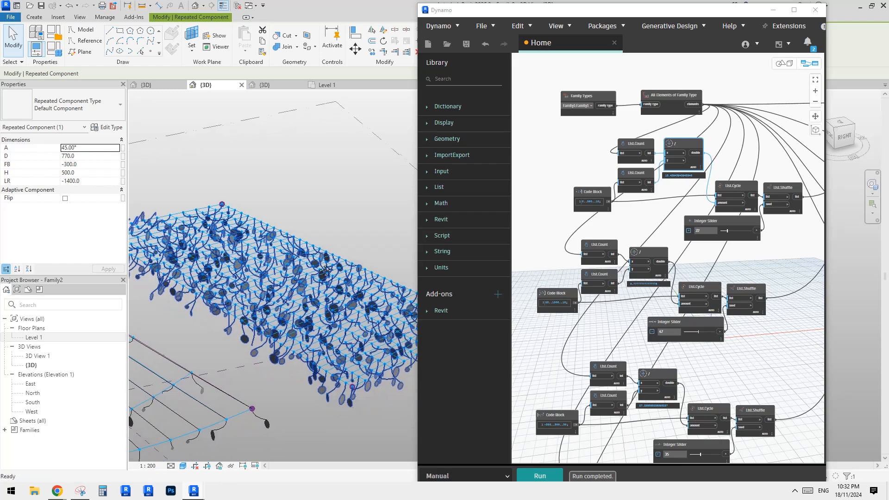
middle_click_drag(345, 335, 337, 347)
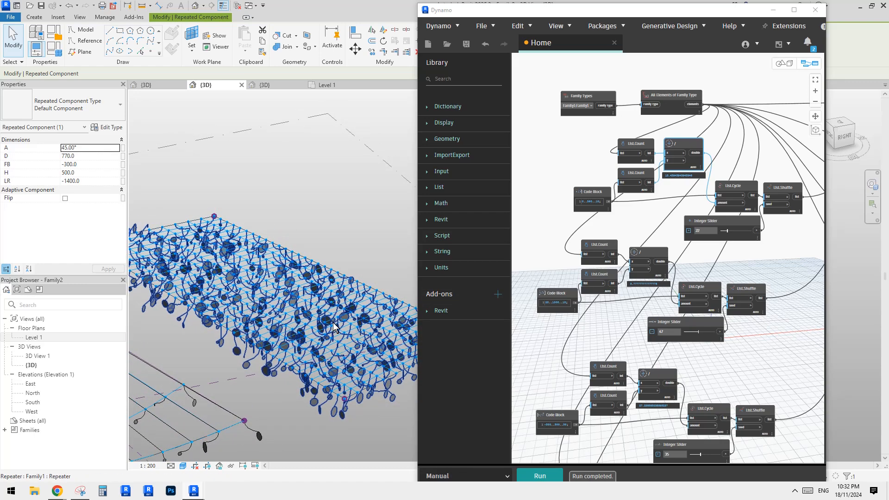
scroll(333, 327, "down", 2)
scroll(287, 305, "down", 1)
mouse_move(288, 306)
middle_mouse_down()
mouse_move(378, 282)
mouse_move(278, 313)
middle_mouse_up()
scroll(287, 328, "up", 5)
Step: Select the divided surface beneath the repeated components and examine its U and V grid settings
key("Escape")
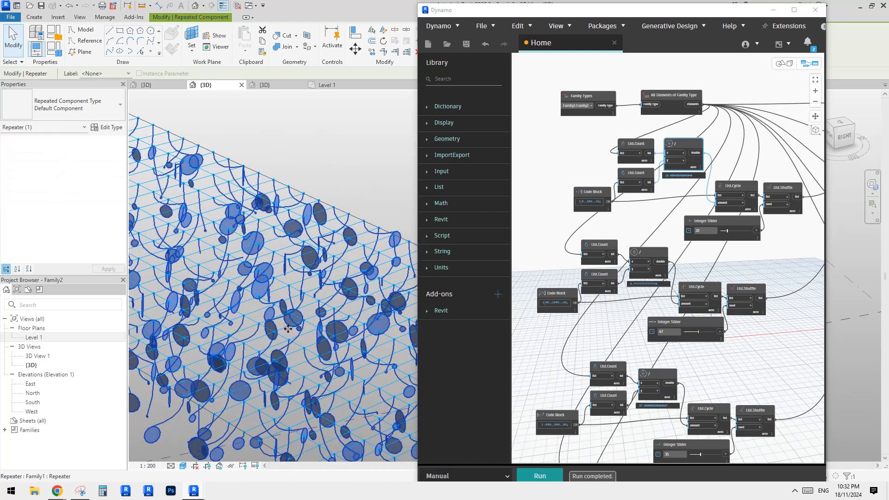
left_click(250, 313)
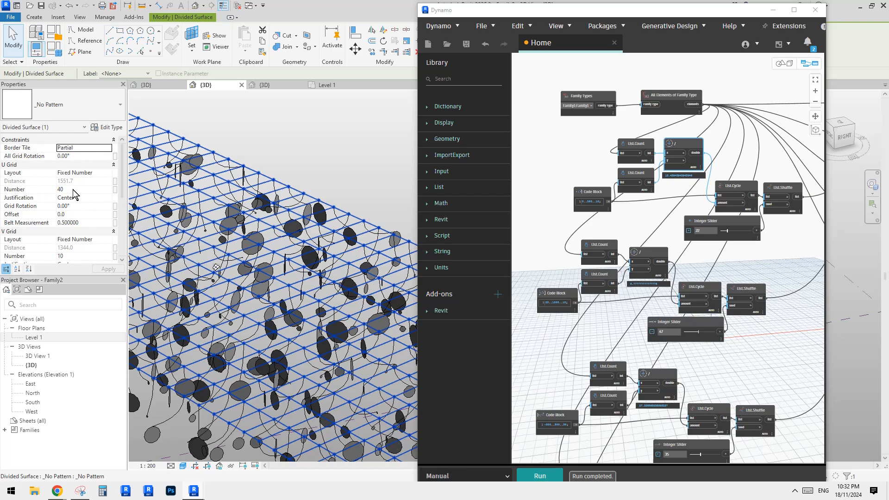
scroll(316, 165, "down", 2)
middle_click_drag(316, 165, 332, 227, "shift")
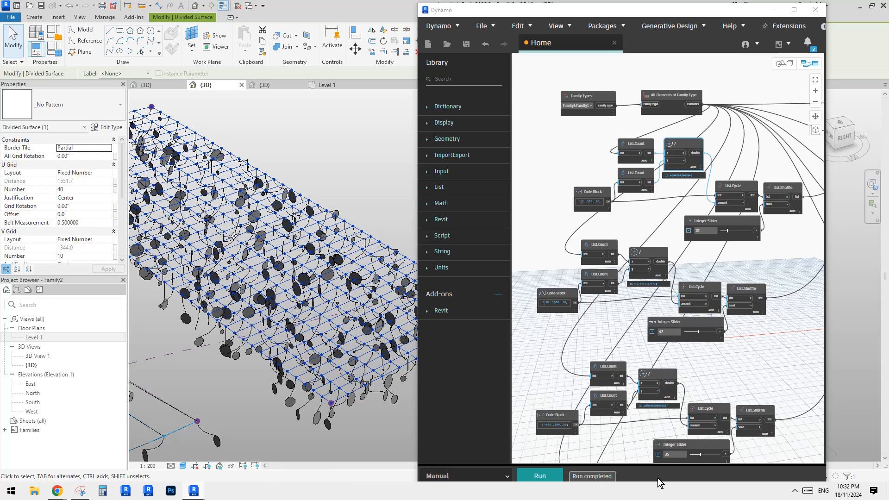
left_click(795, 490)
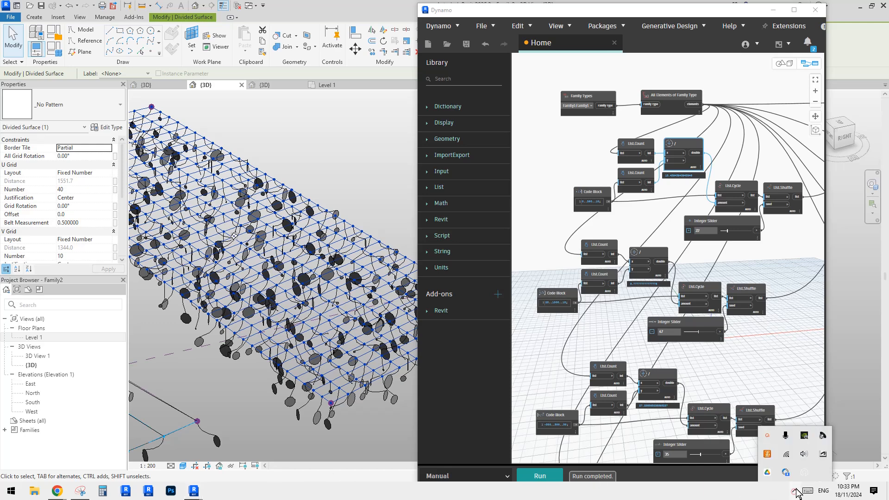
left_click(767, 435)
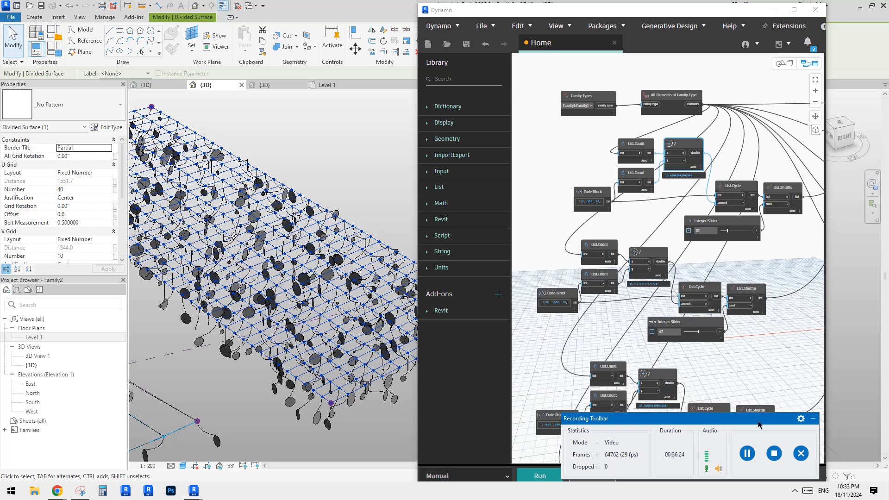
left_click_drag(760, 427, 766, 354)
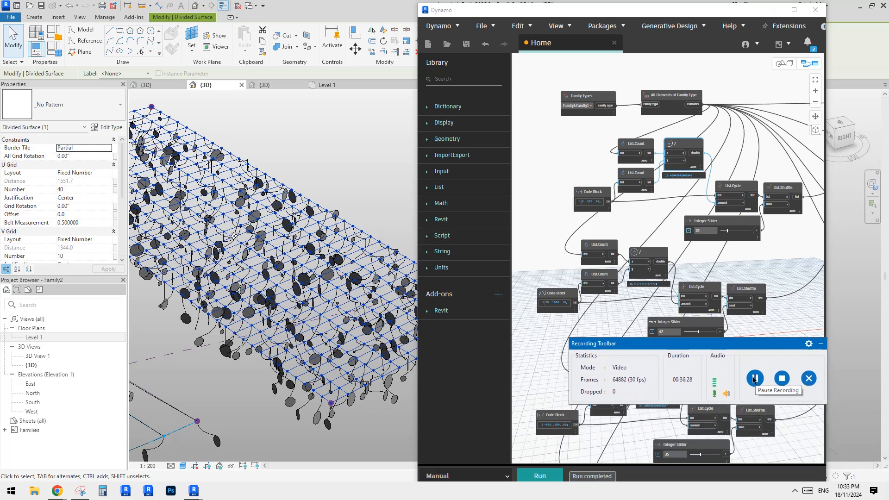
left_click(754, 393)
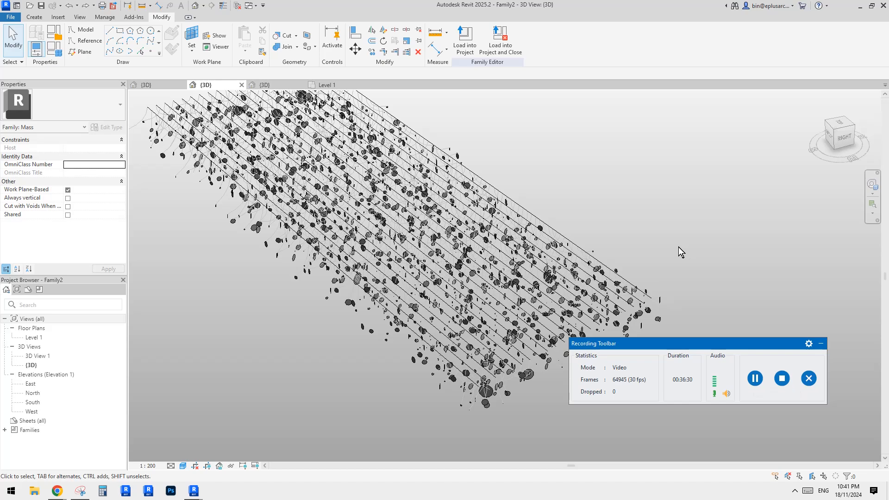
left_click(819, 346)
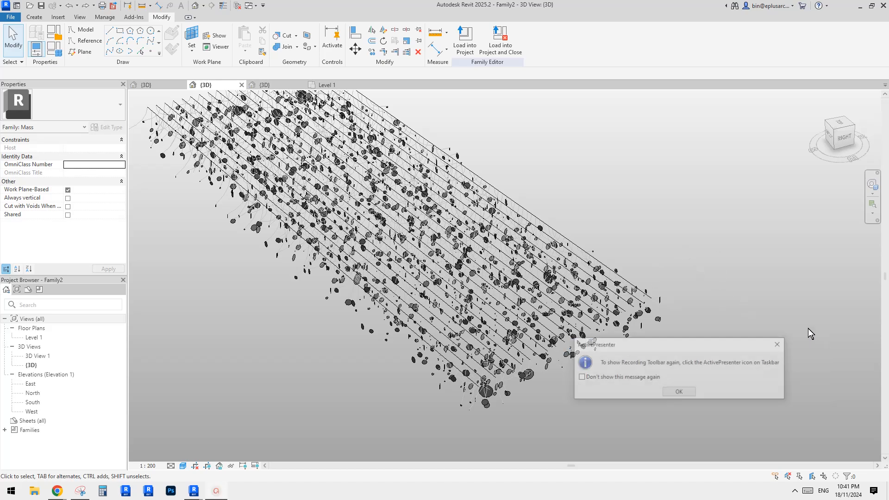
left_click(679, 393)
Step: Select a hanging Family1 component along the edge of the canopy and examine its dimension parameters
middle_click_drag(657, 269, 572, 328, "shift")
left_click(619, 326)
key("Escape")
scroll(525, 325, "up", 5)
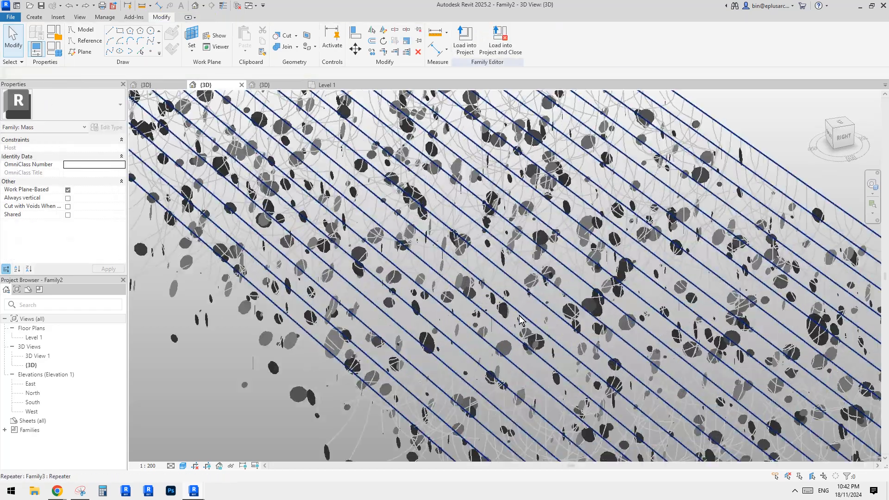
scroll(487, 331, "down", 7)
scroll(443, 327, "up", 8)
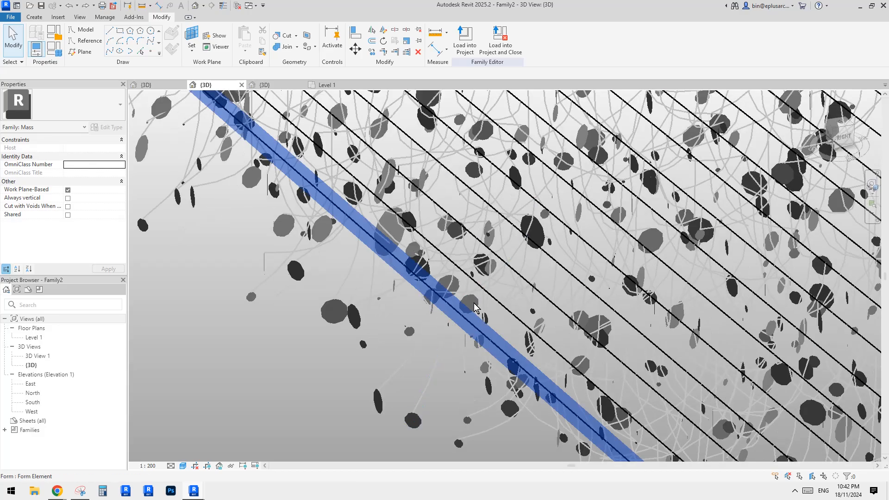
left_click(501, 270)
scroll(503, 273, "down", 2)
middle_click_drag(505, 273, 565, 231)
middle_click_drag(519, 297, 613, 303, "shift")
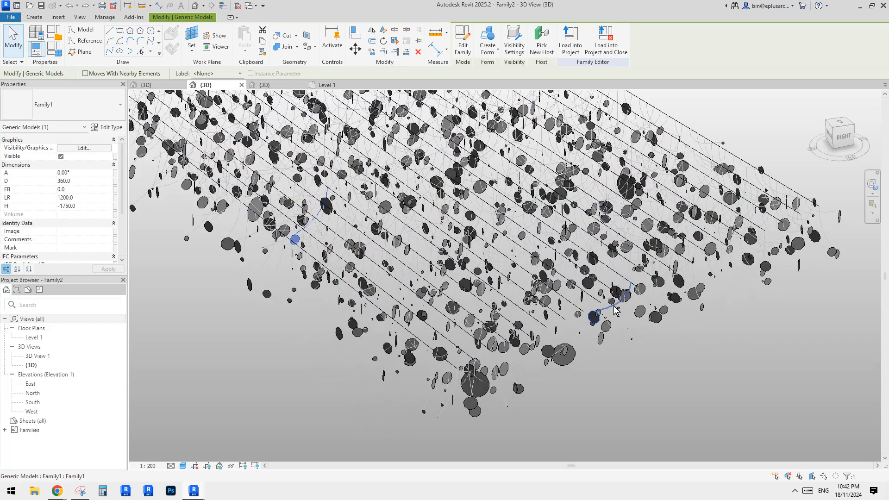
Step: Select another Family1 component near the canopy's front corner and examine its curved stem, disc and dimension values
scroll(615, 302, "up", 2)
left_click(625, 299)
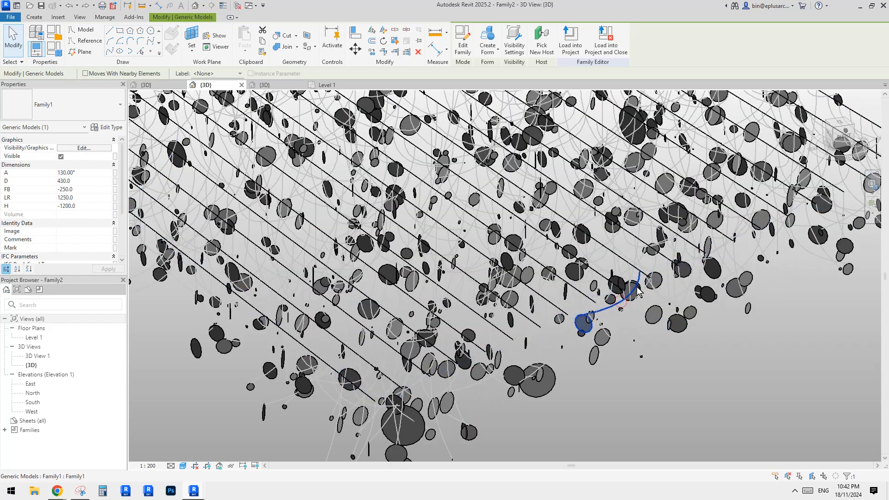
middle_click_drag(641, 273, 572, 315)
scroll(592, 286, "up", 2)
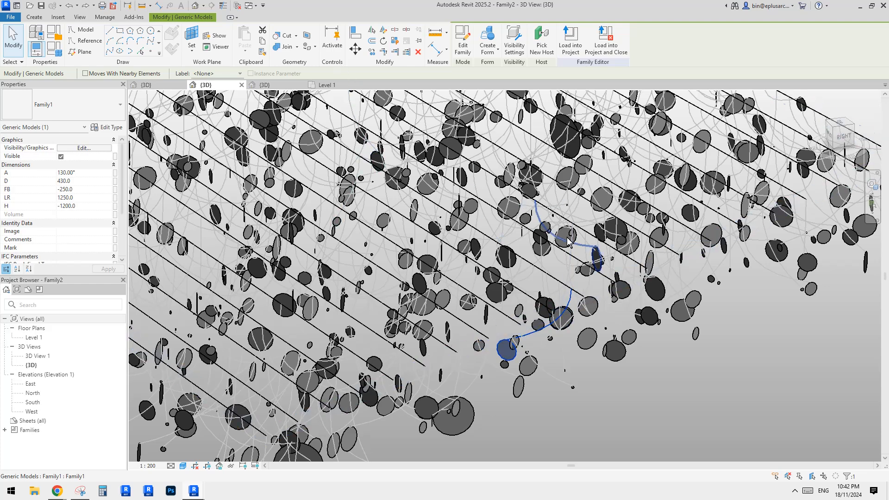
middle_click_drag(571, 283, 575, 284)
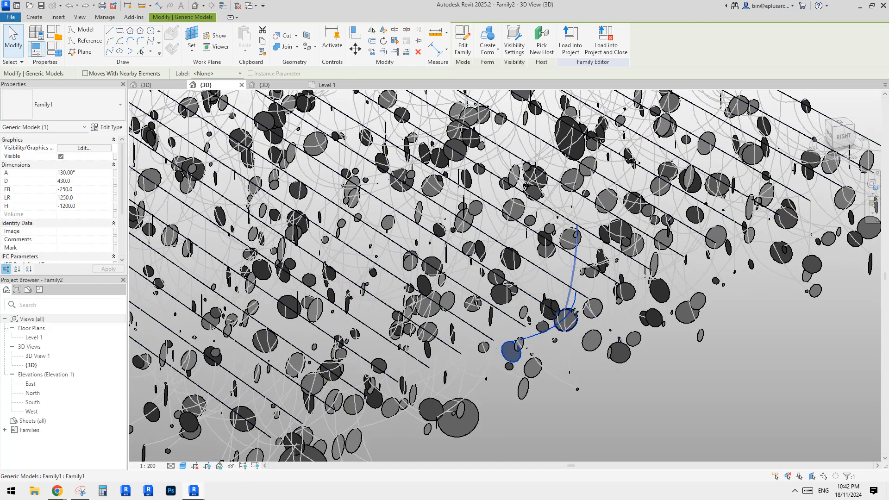
middle_click_drag(574, 306, 578, 302)
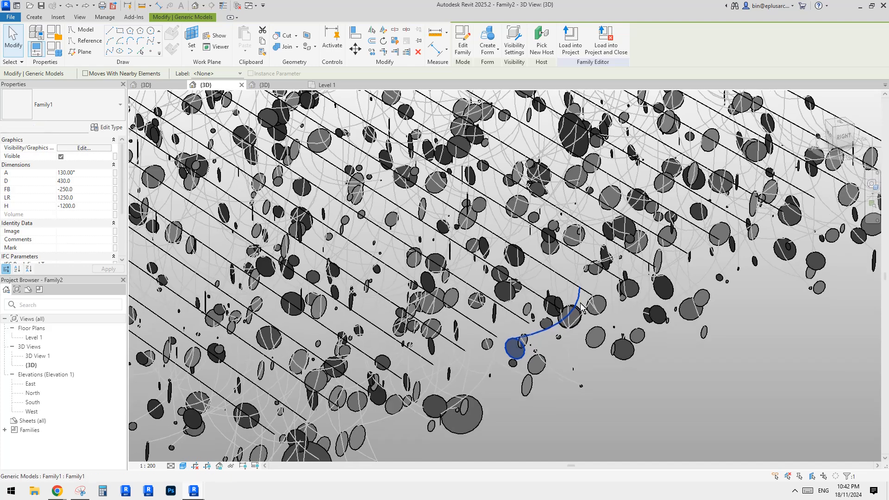
Step: Review the Generic Models subcategories and the grey line style in Object Styles, then close the settings
left_click(105, 17)
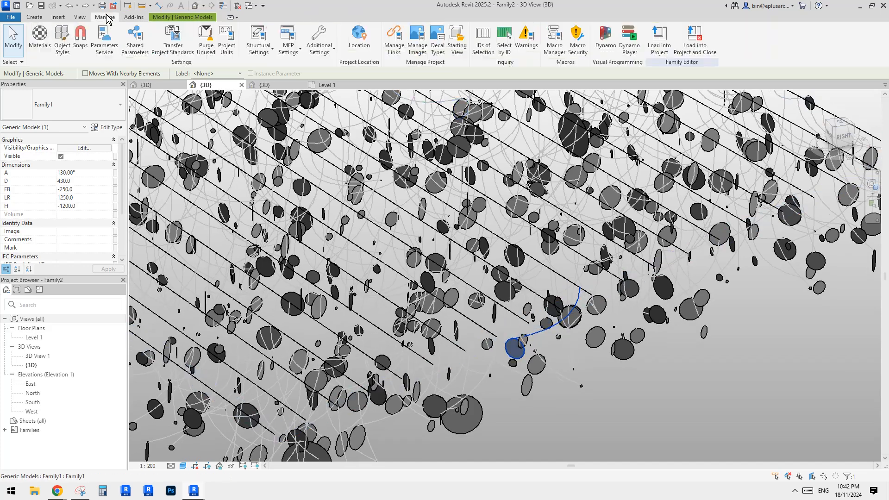
left_click(59, 41)
key("g")
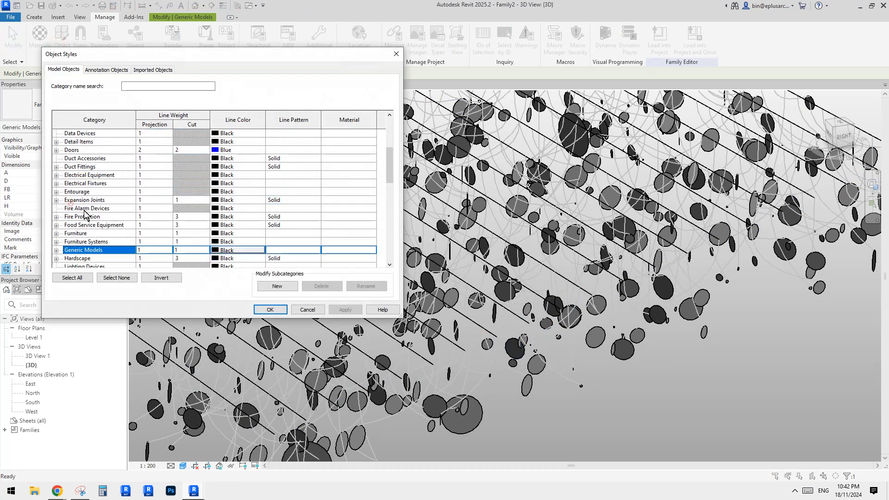
scroll(85, 217, "down", 1)
left_click(57, 226)
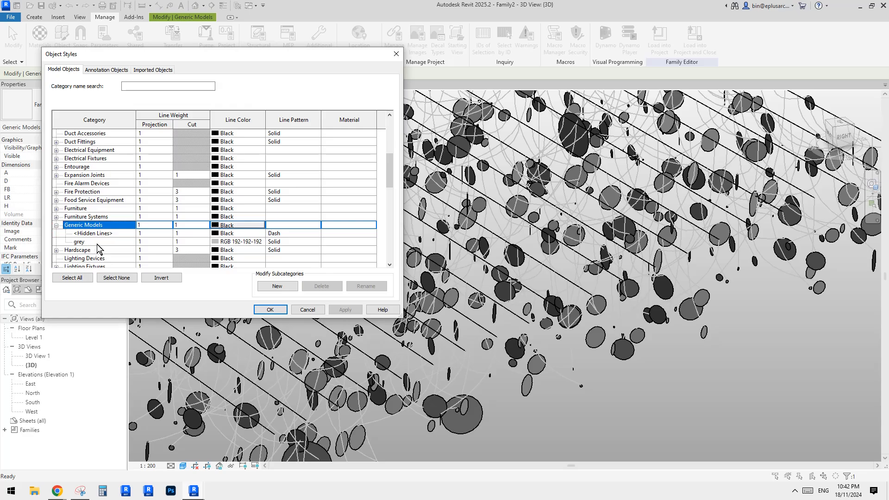
left_click(396, 54)
Step: Switch to the Dynamo graph and maximize its window
middle_click_drag(646, 292, 486, 358, "shift")
scroll(635, 306, "down", 3)
mouse_move(202, 489)
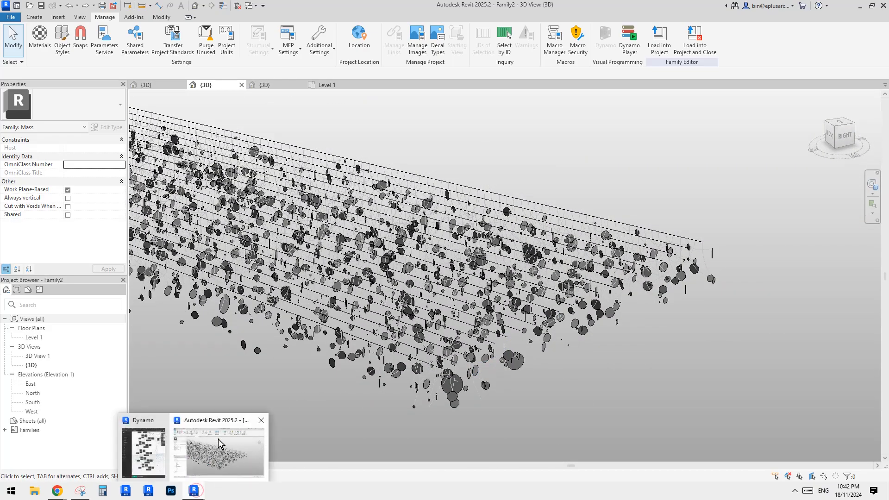
left_click(156, 454)
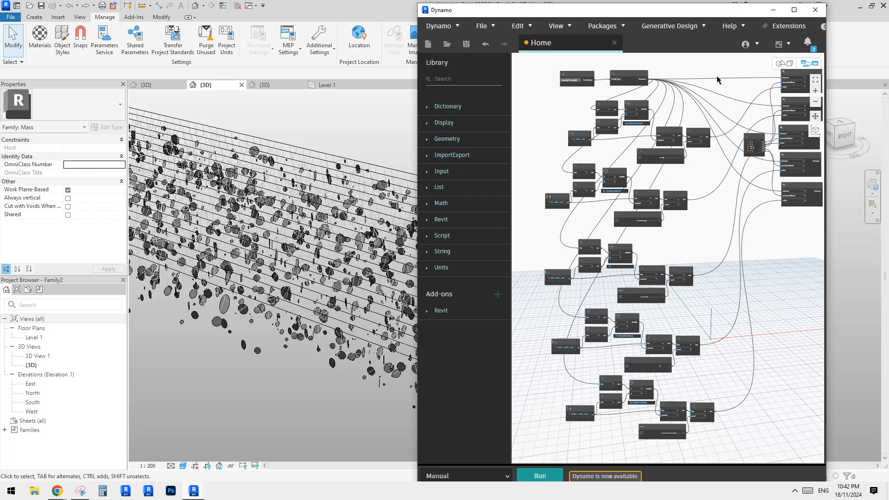
left_click(794, 10)
Step: Examine how the Family1 elements, counts, division, List.Cycle and List.Shuffle nodes connect in the first branch of the graph
scroll(412, 167, "up", 5)
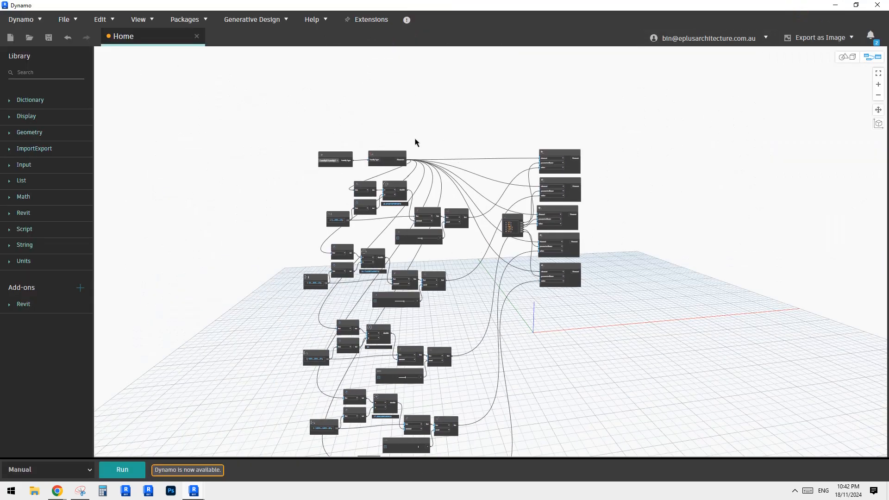
scroll(405, 186, "down", 3)
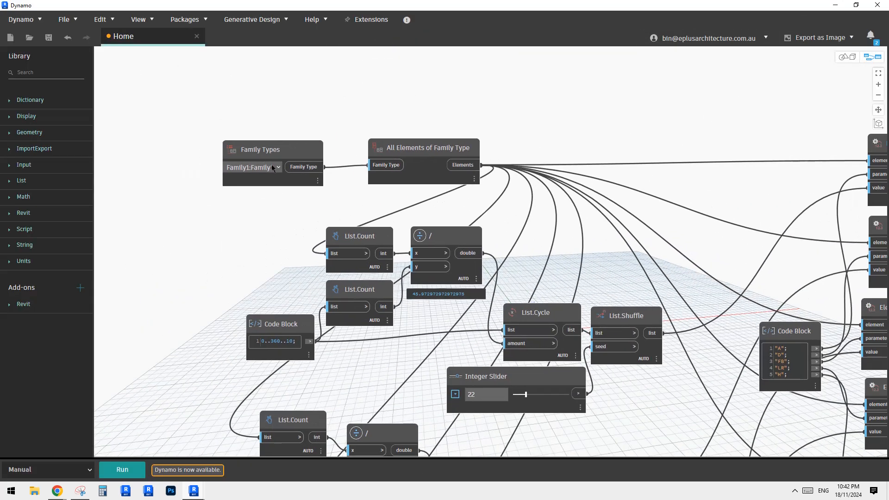
middle_click_drag(531, 179, 475, 159)
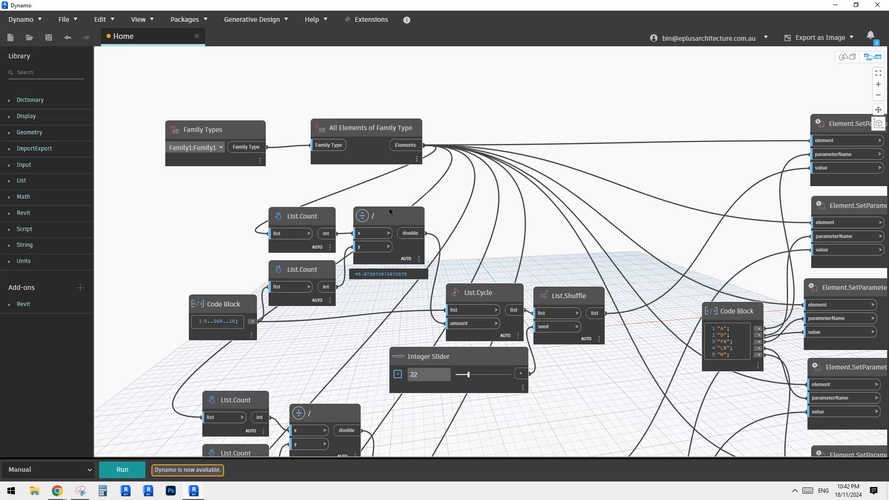
middle_click_drag(389, 208, 376, 191)
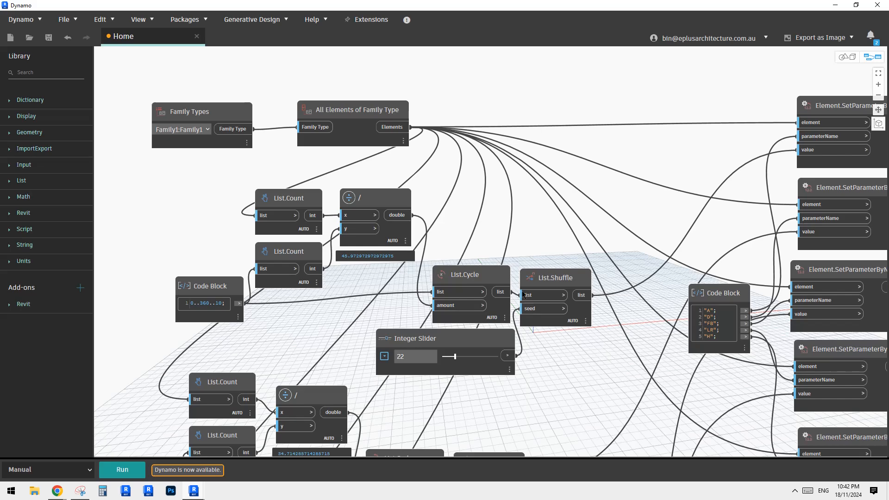
middle_click_drag(482, 231, 465, 230)
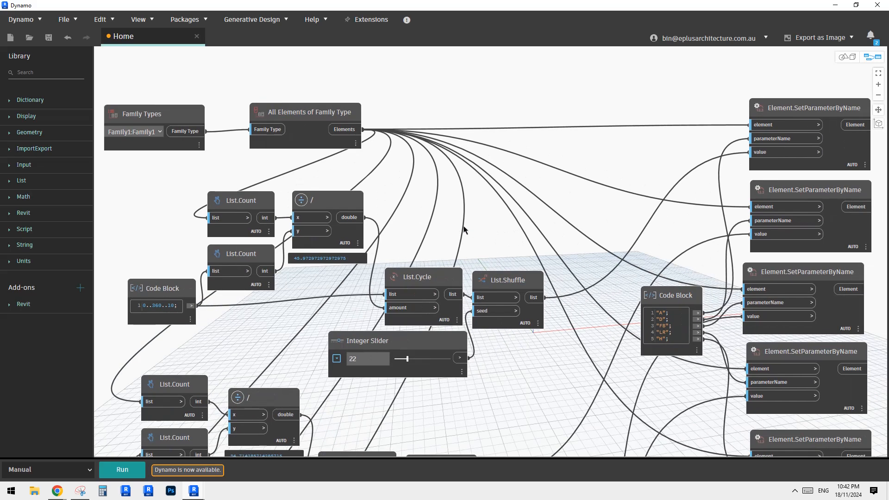
middle_click_drag(470, 264, 461, 253)
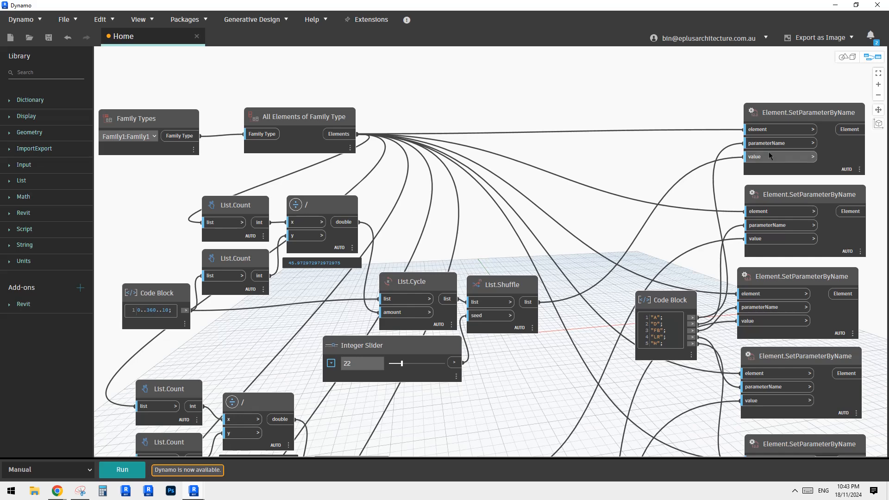
middle_click_drag(526, 288, 522, 290)
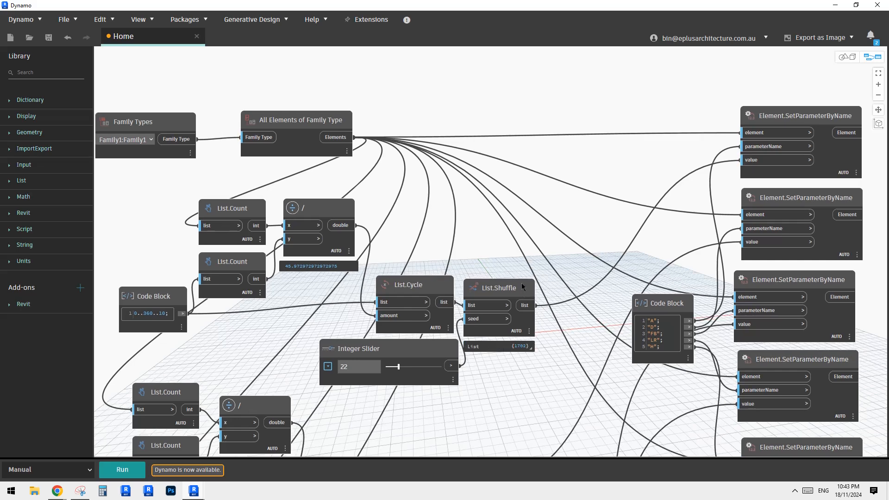
middle_click_drag(446, 229, 440, 229)
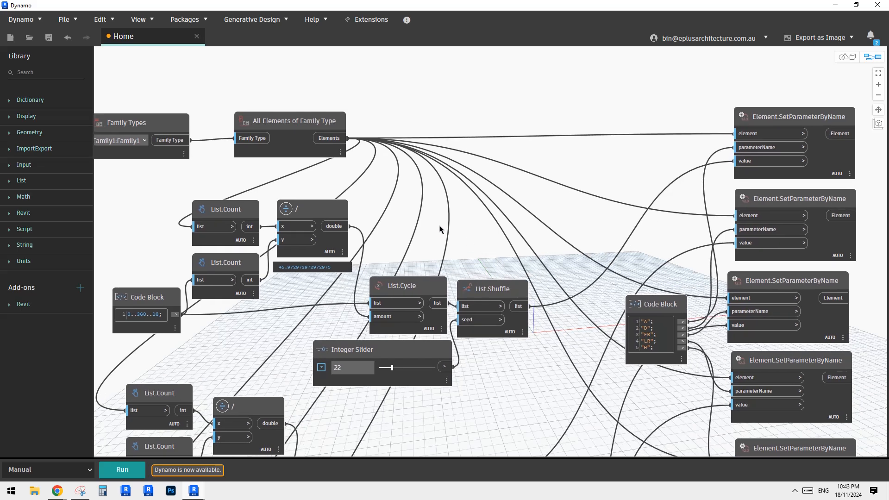
mouse_move(328, 154)
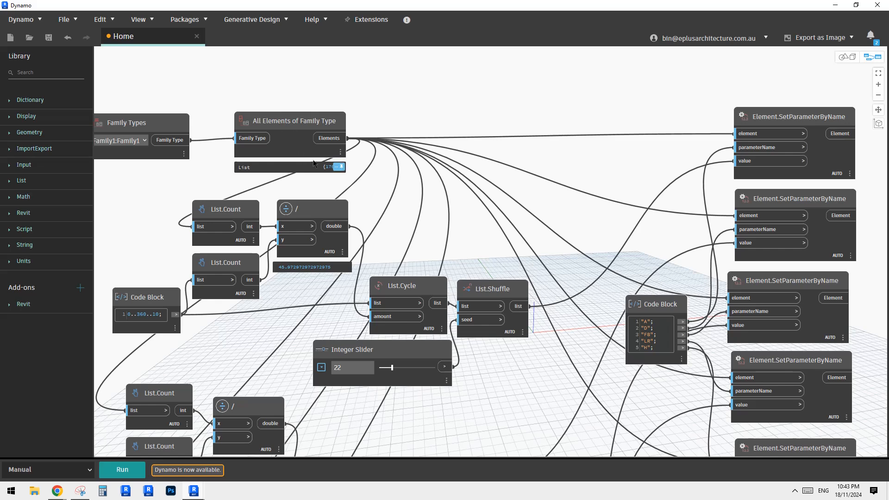
Step: Examine the Element.SetParameterByName nodes, the Code Block of parameter names and the remaining branches feeding them
middle_click_drag(551, 228, 468, 198)
mouse_move(701, 91)
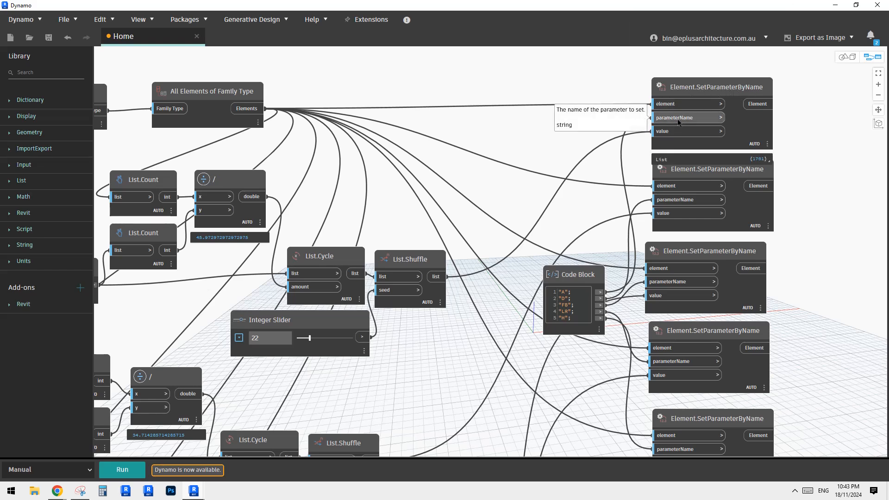
mouse_move(577, 293)
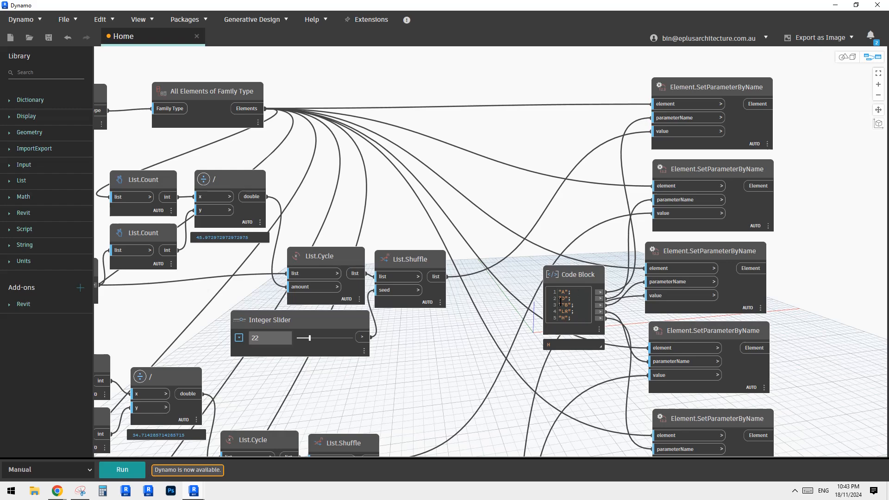
scroll(487, 257, "down", 5)
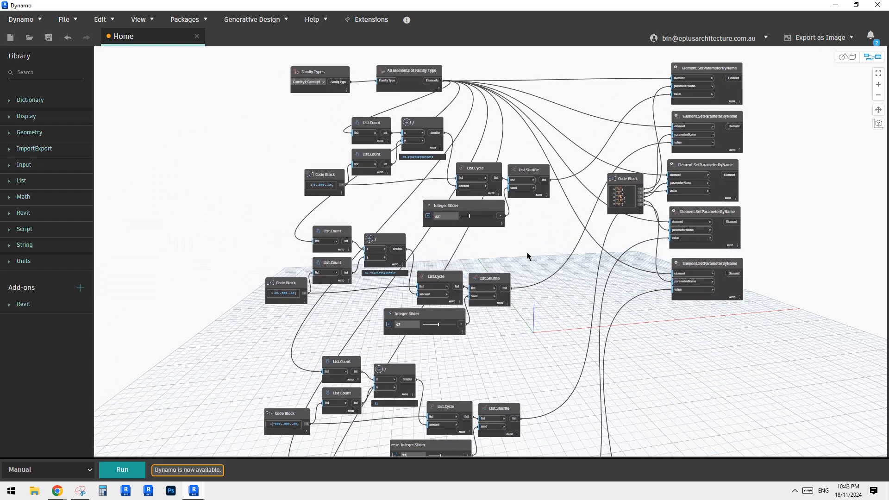
scroll(553, 258, "down", 5)
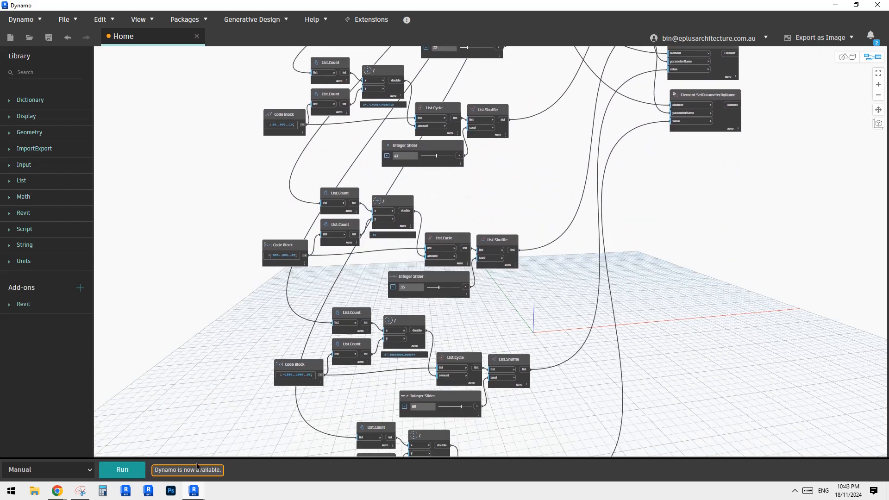
Step: Minimize Dynamo and switch back to the Family2 3D view in Revit
left_click(194, 492)
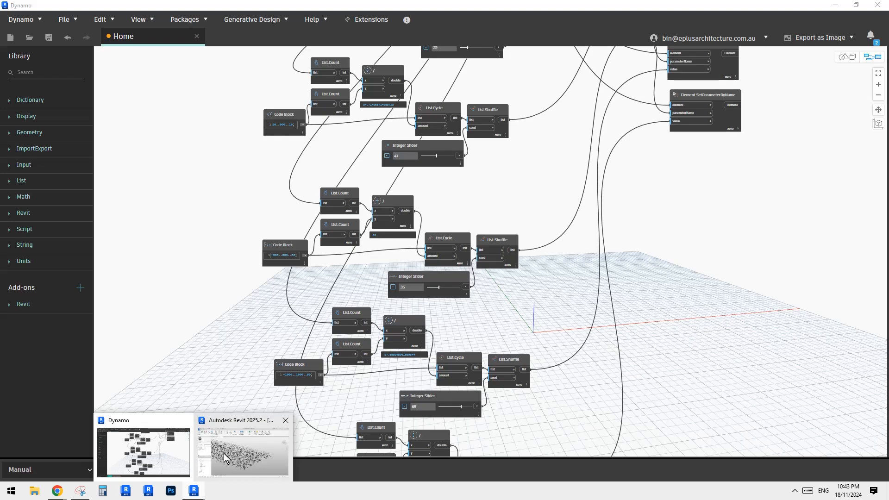
left_click(225, 454)
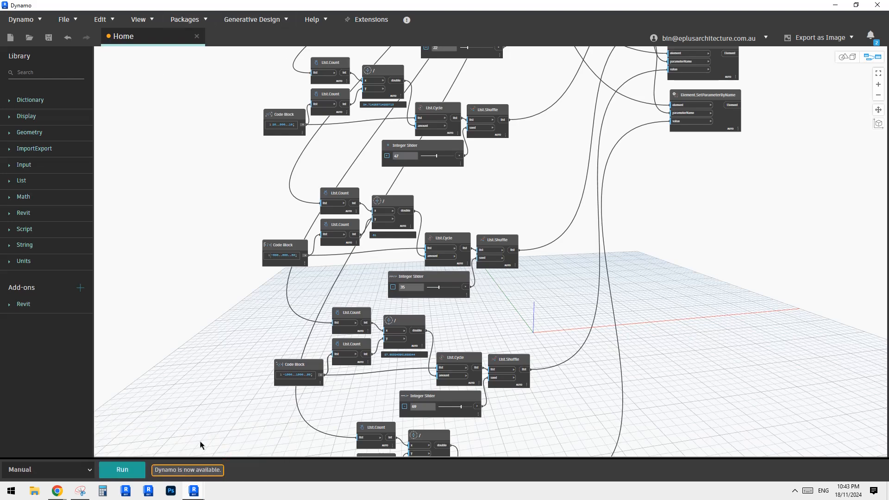
left_click(838, 6)
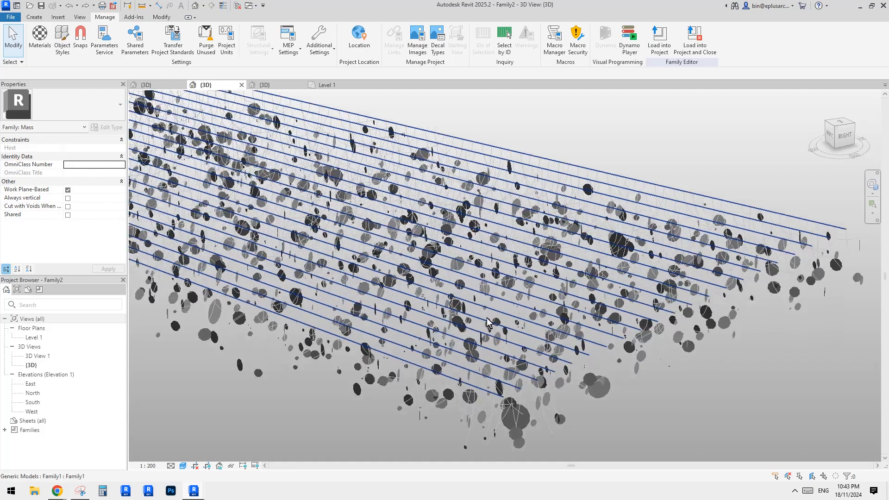
Step: Select a Family1 disc near the front corner, then deselect it and examine the whole hanging canopy from several angles
middle_click_drag(489, 323, 509, 332, "shift")
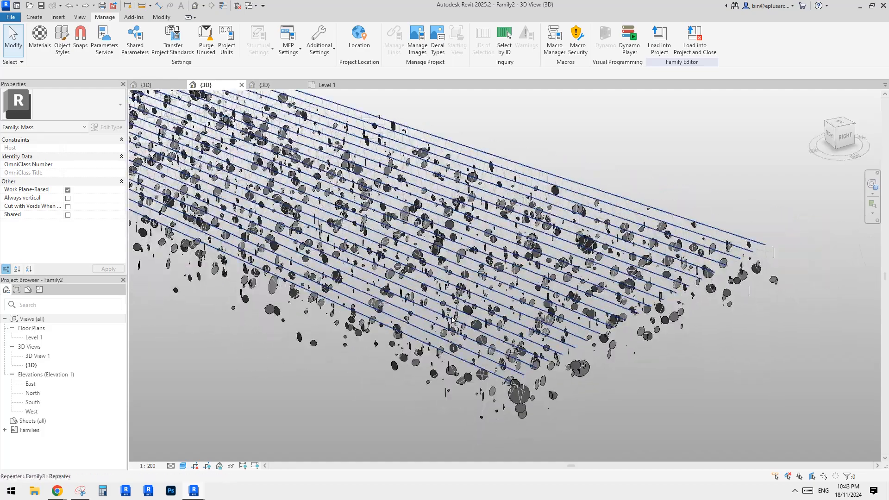
left_click(586, 373)
middle_click_drag(586, 373, 583, 348, "shift")
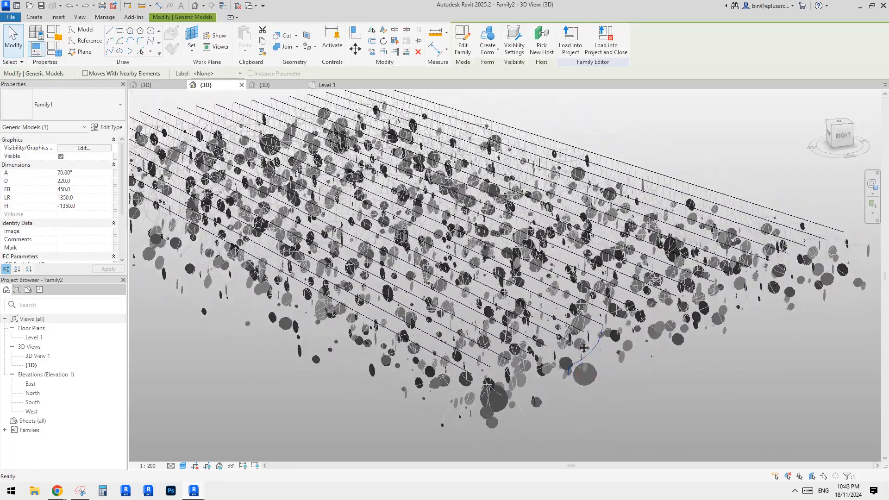
left_click(627, 369)
middle_click_drag(627, 369, 530, 306)
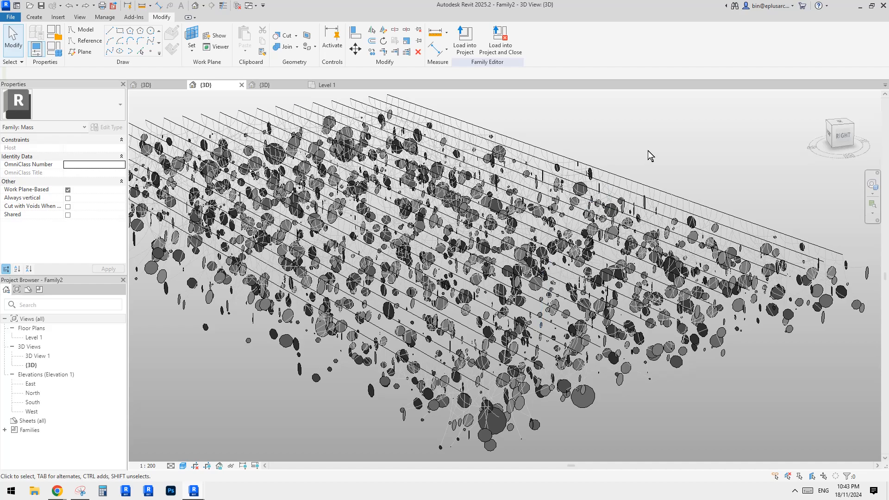
middle_click_drag(642, 150, 644, 148, "shift")
middle_click_drag(559, 221, 556, 188)
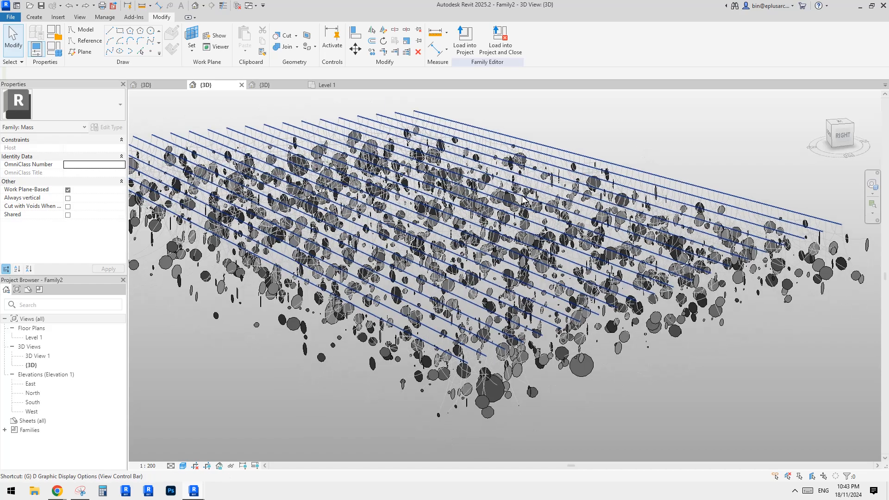
Step: In the view's graphic display options, enable smooth lines with anti-aliasing and set the gradient background's ground color to RGB 064-128-128
key("g")
key("d")
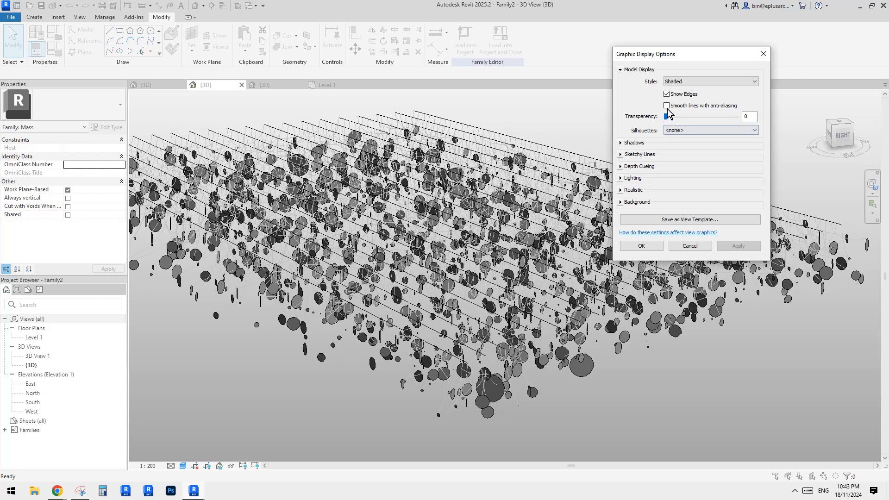
left_click(667, 106)
left_click(621, 179)
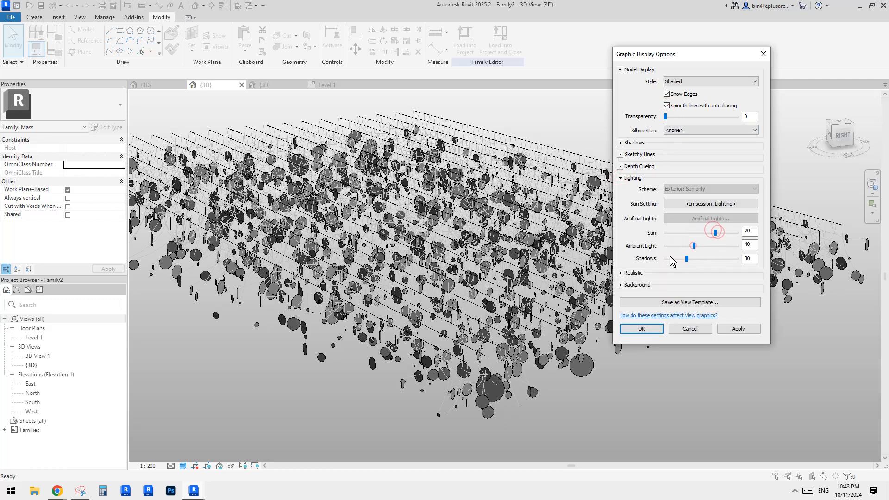
left_click(621, 285)
left_click(695, 340)
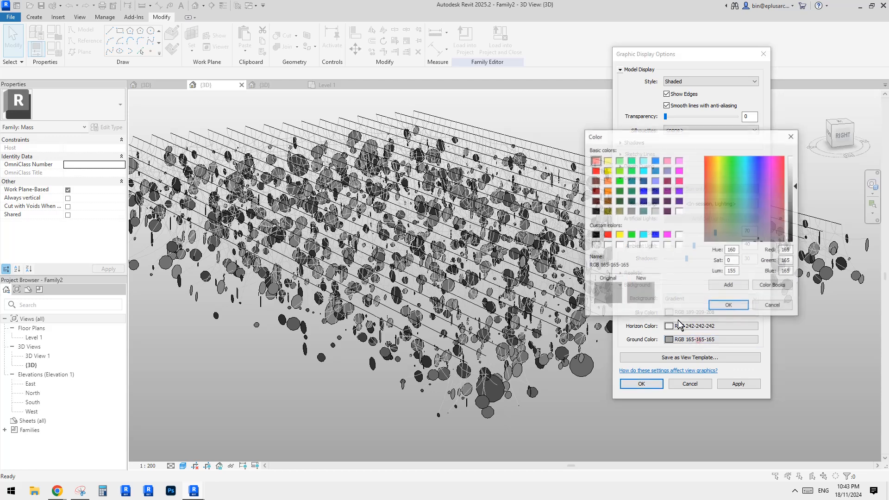
left_click(643, 211)
left_click(733, 304)
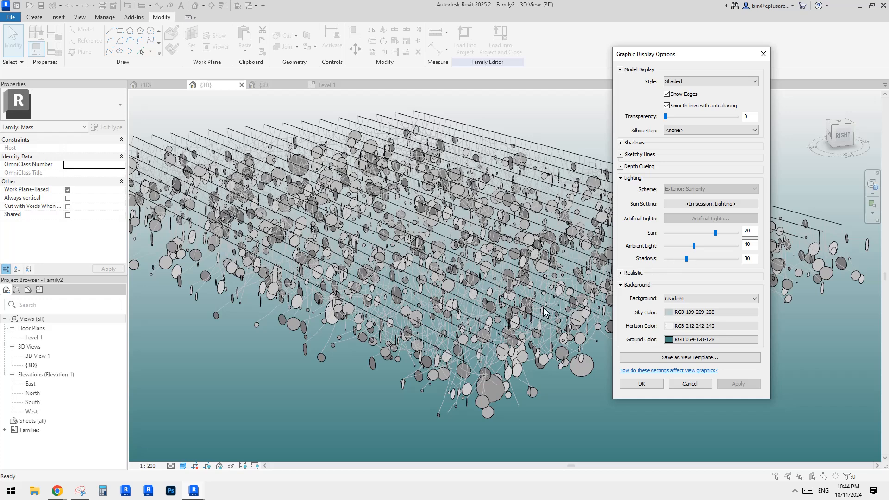
Step: Turn on cast shadows and ambient shadows for the 3D view, and apply the display settings to the hanging canopy
left_click(621, 154)
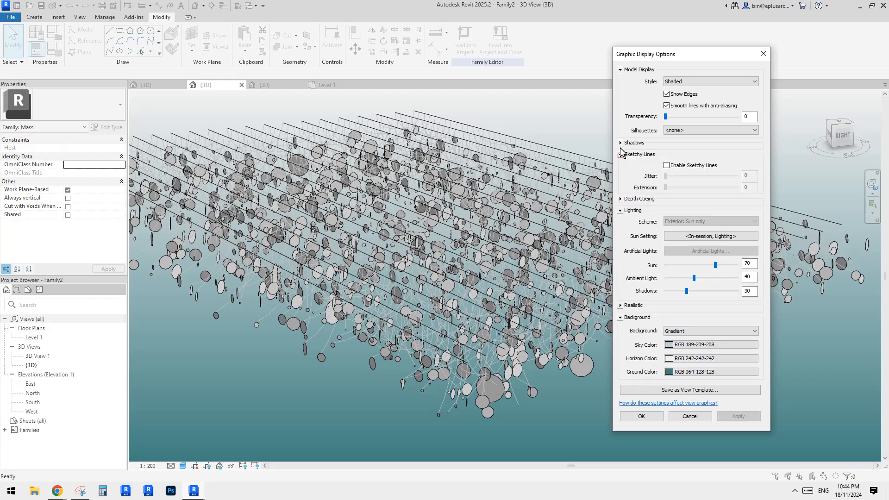
left_click(621, 143)
left_click(667, 160)
left_click(667, 149)
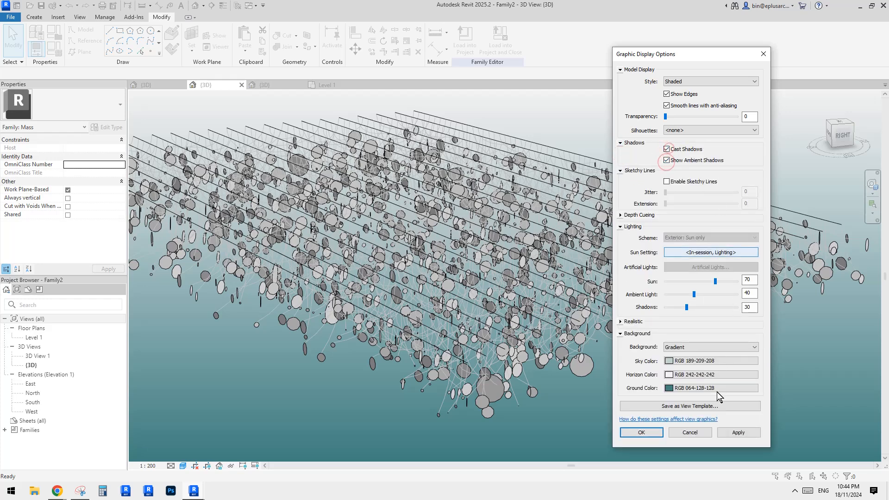
left_click(739, 432)
left_click(646, 432)
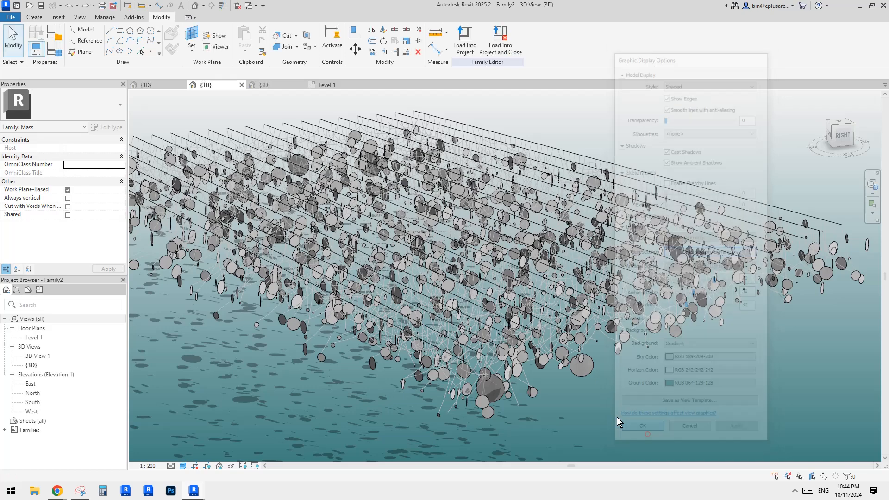
middle_click_drag(617, 419, 645, 360, "shift")
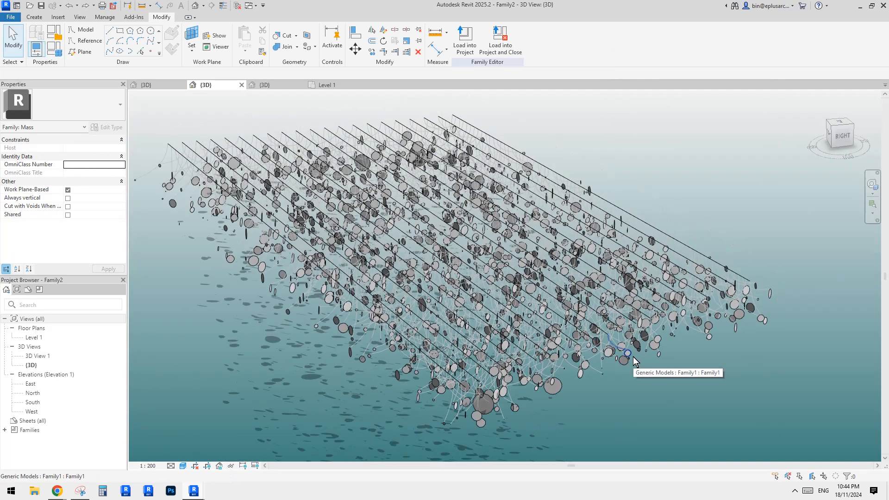